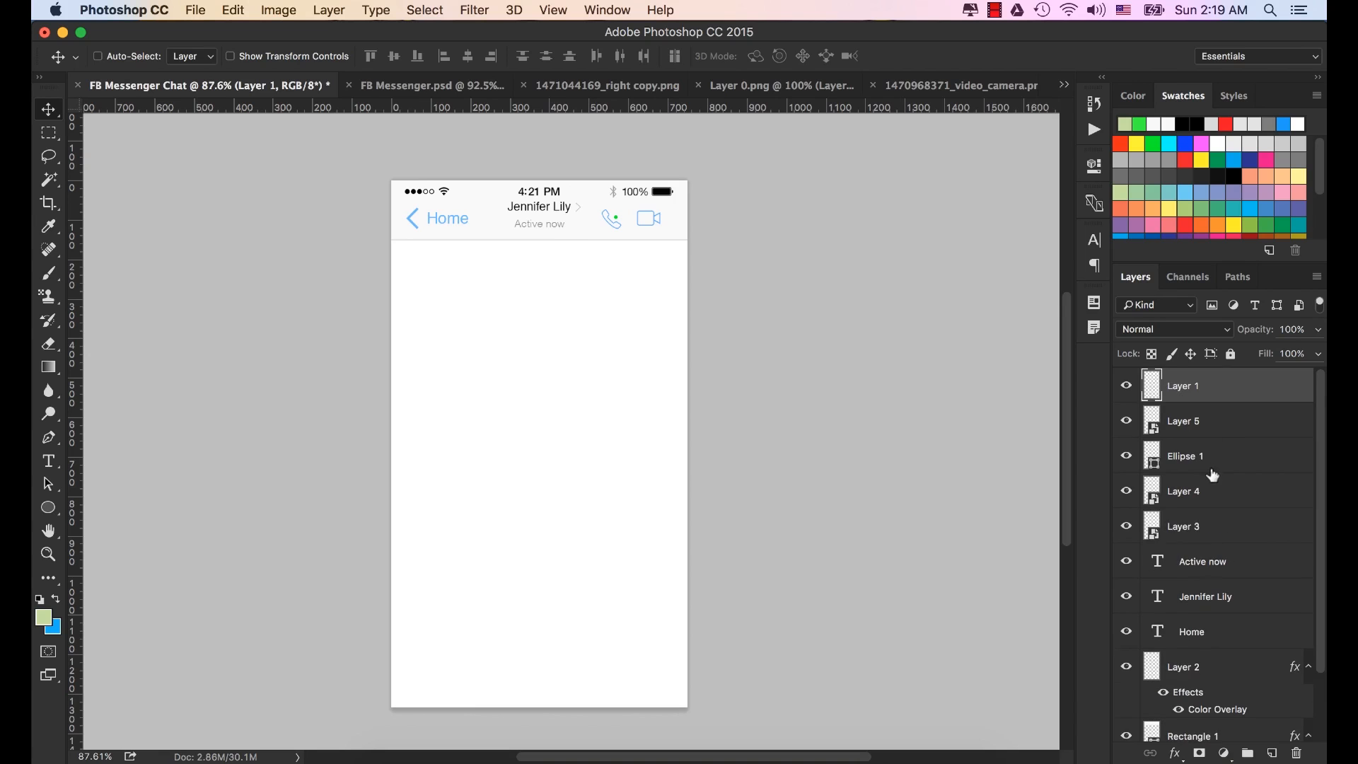
Group all layers above the Background, from Layer 1 down to Rectangle 1.
scroll(1207, 467, down, 3)
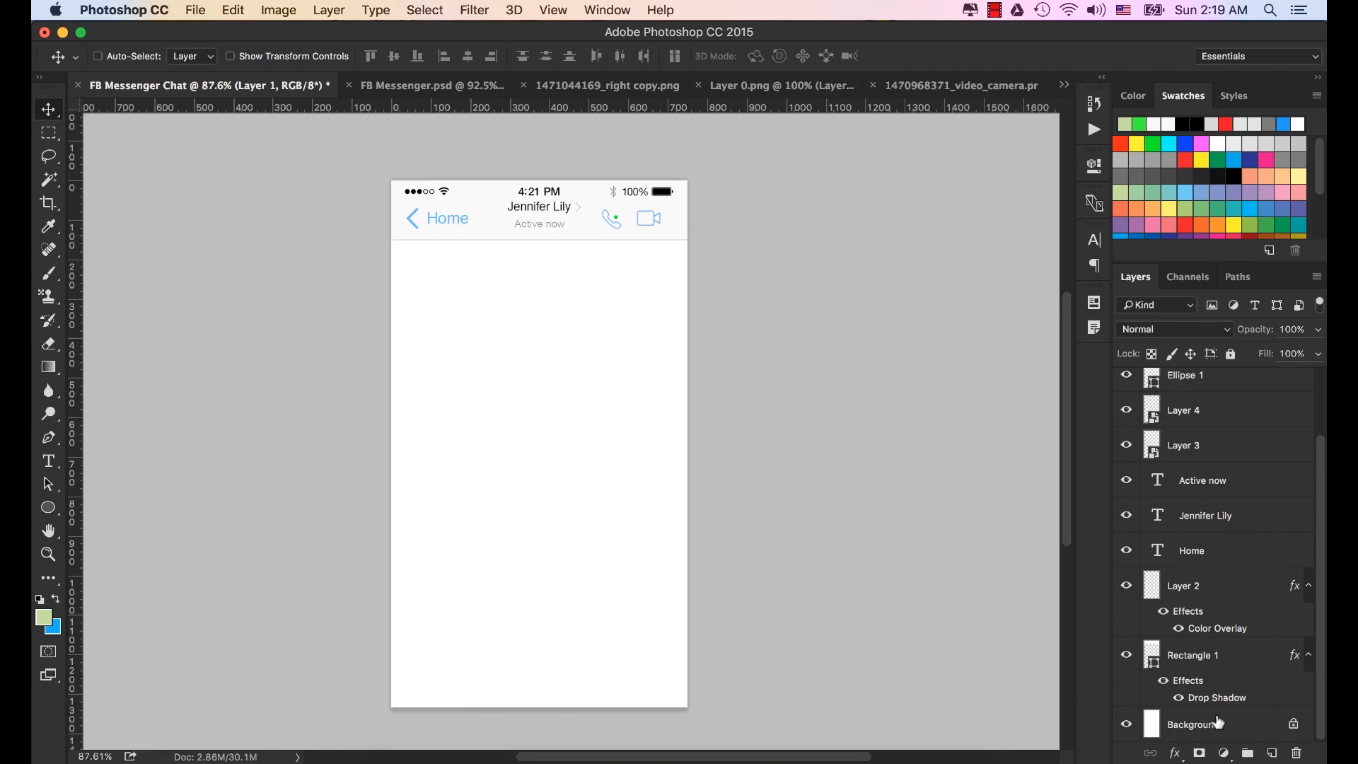
shift+click(1193, 656)
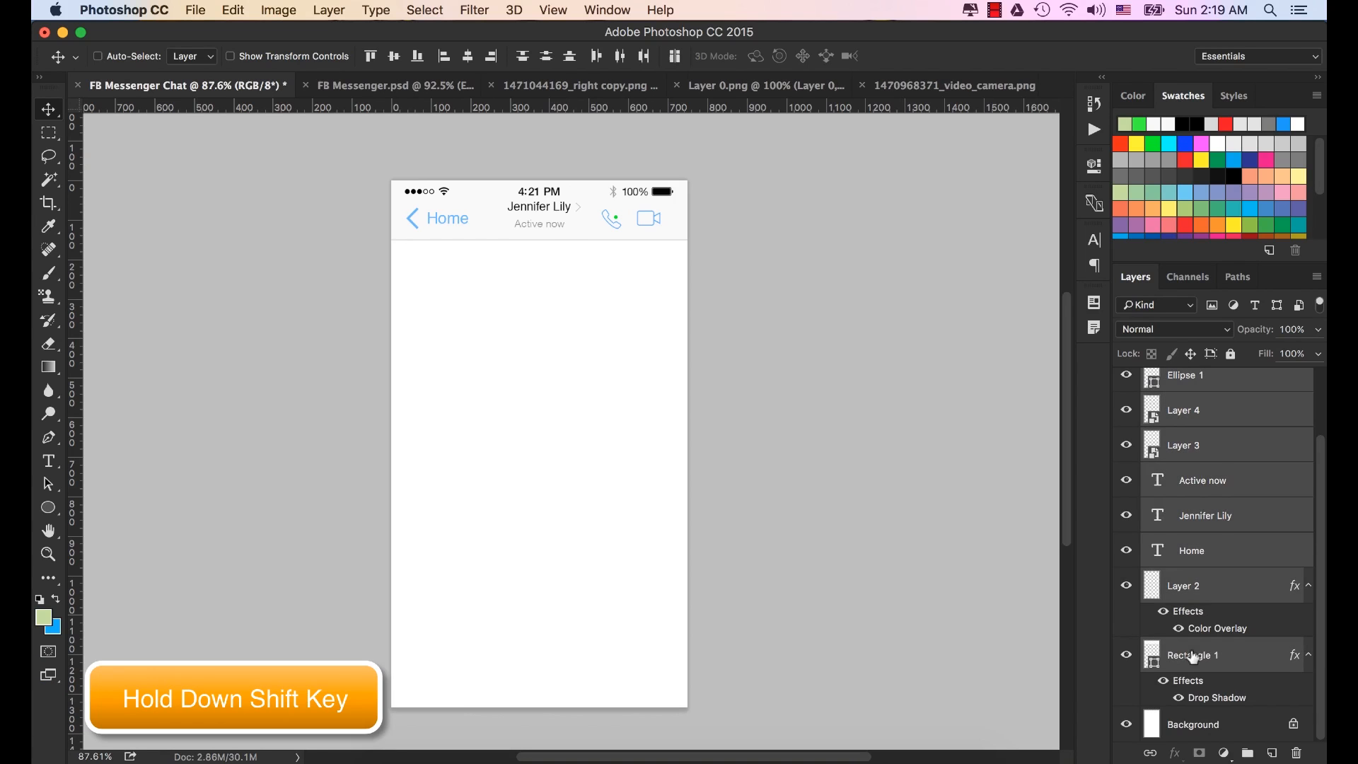
scroll(1209, 495, up, 2)
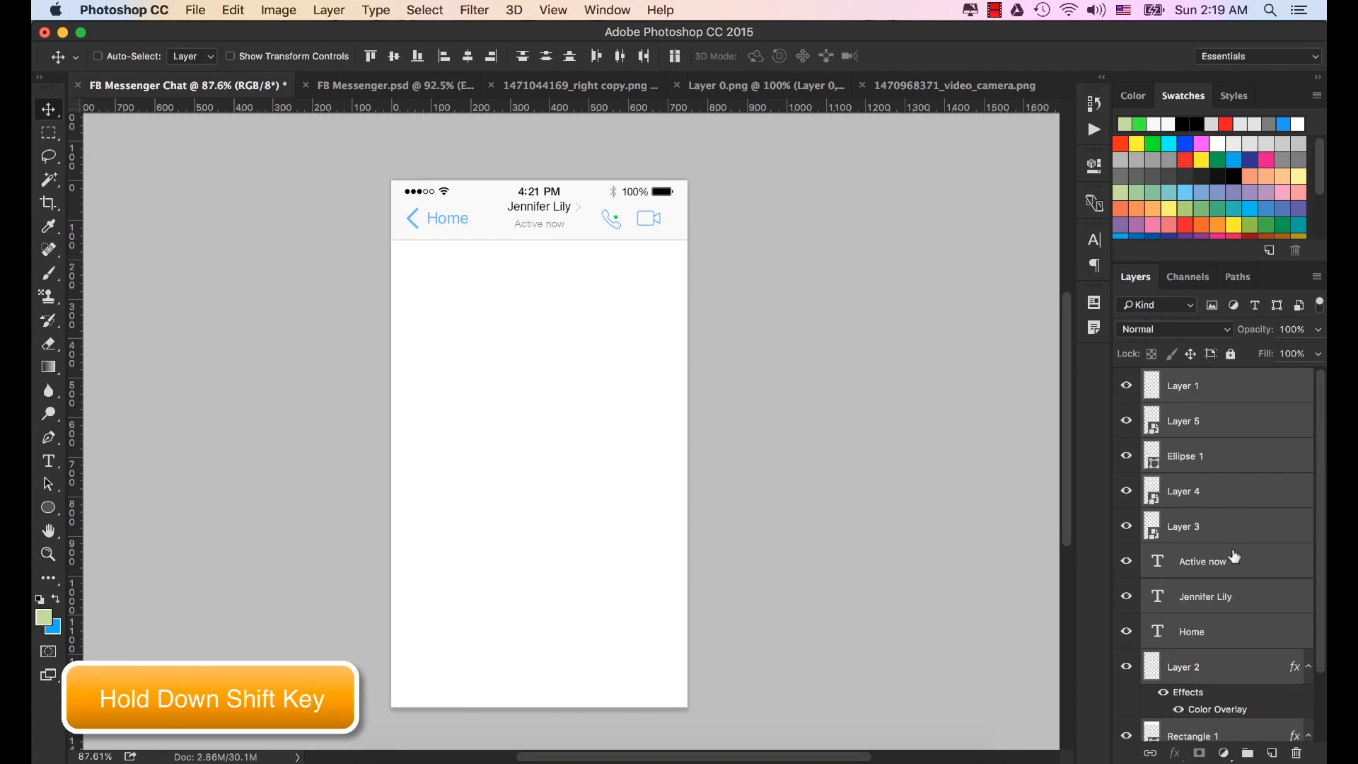
scroll(1235, 557, down, 2)
scroll(1226, 580, up, 2)
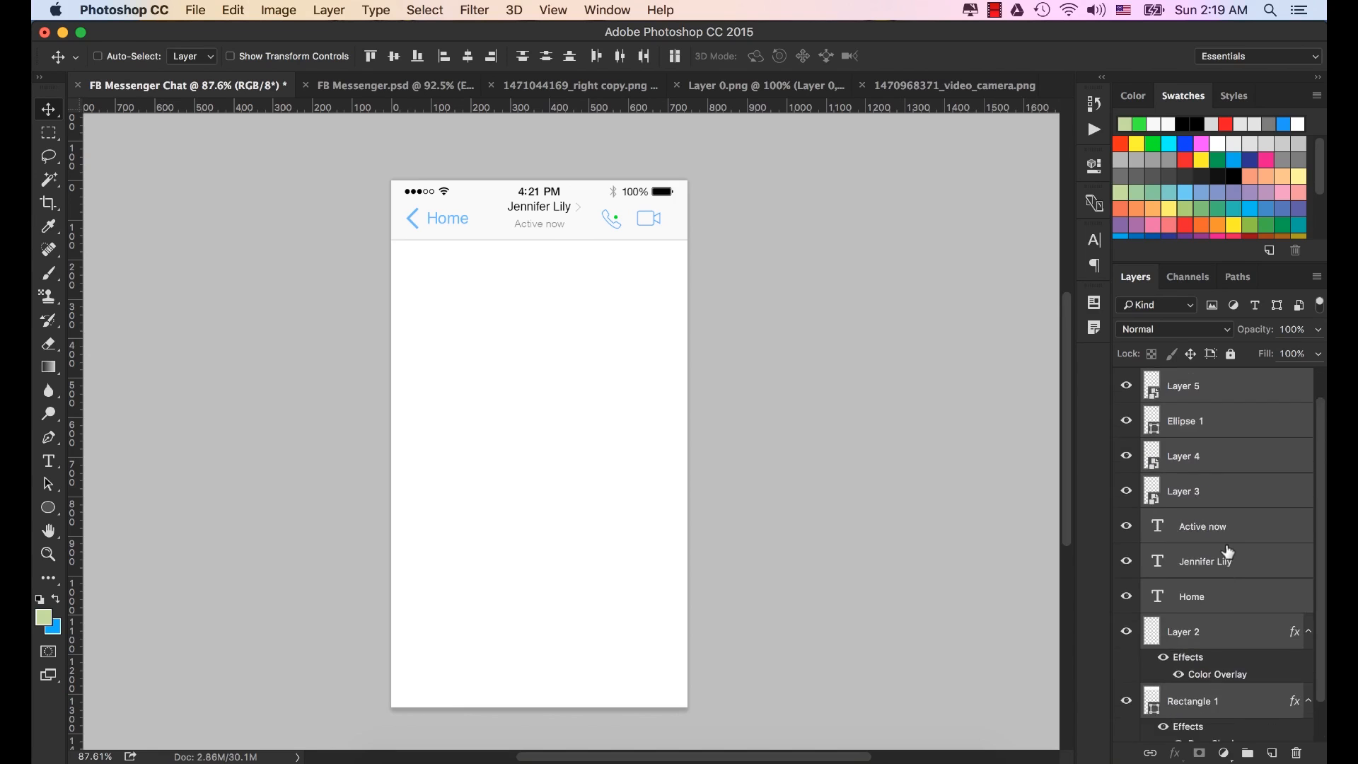
scroll(1229, 551, down, 2)
key(super)
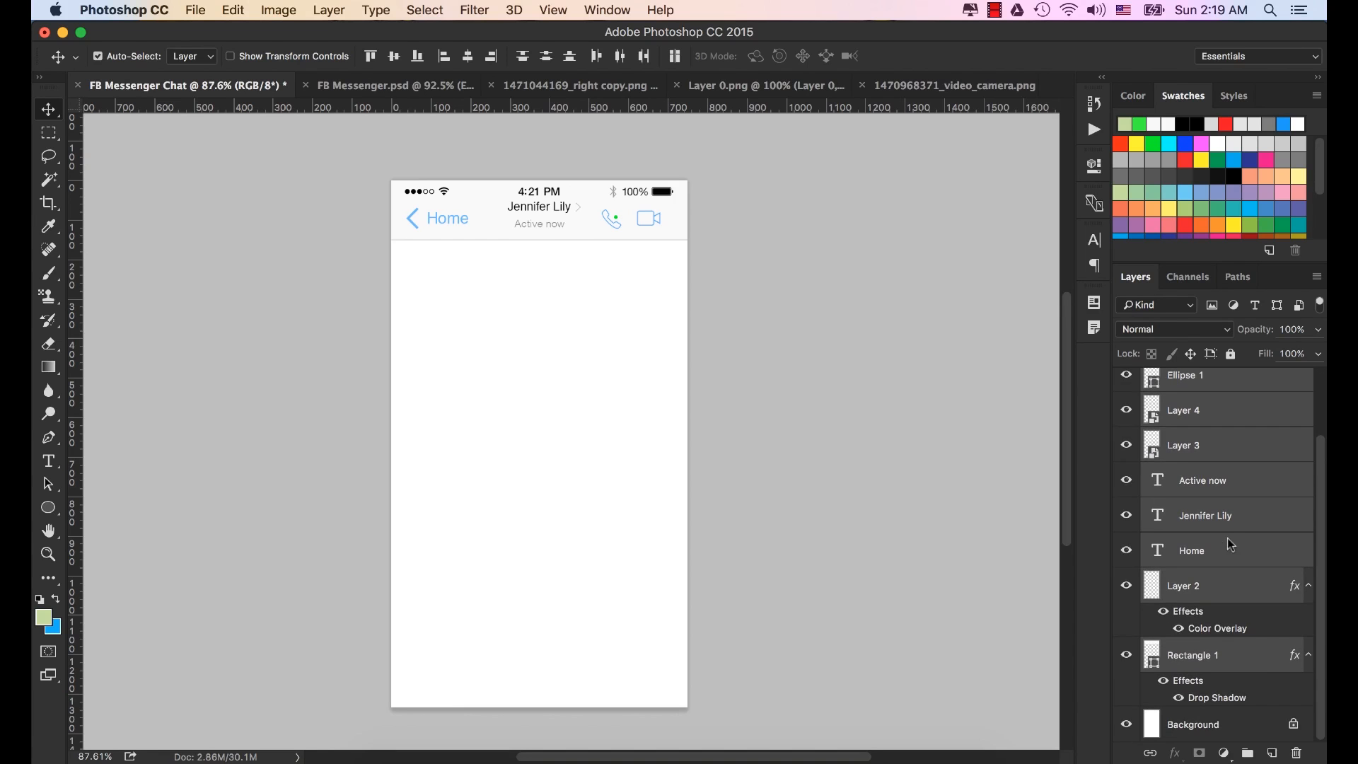
key(super+g)
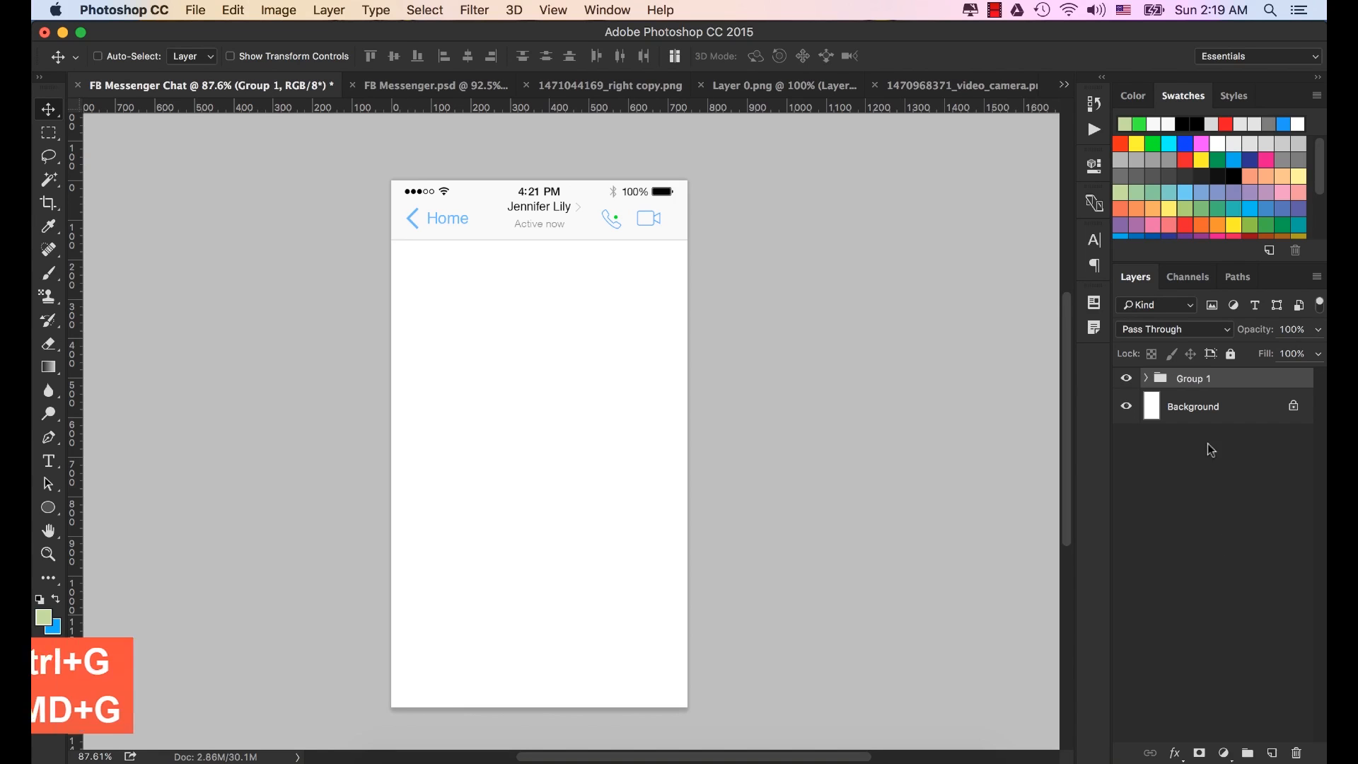
Rename the new layer group as "Top bar".
double_click(1197, 378)
text(Top)
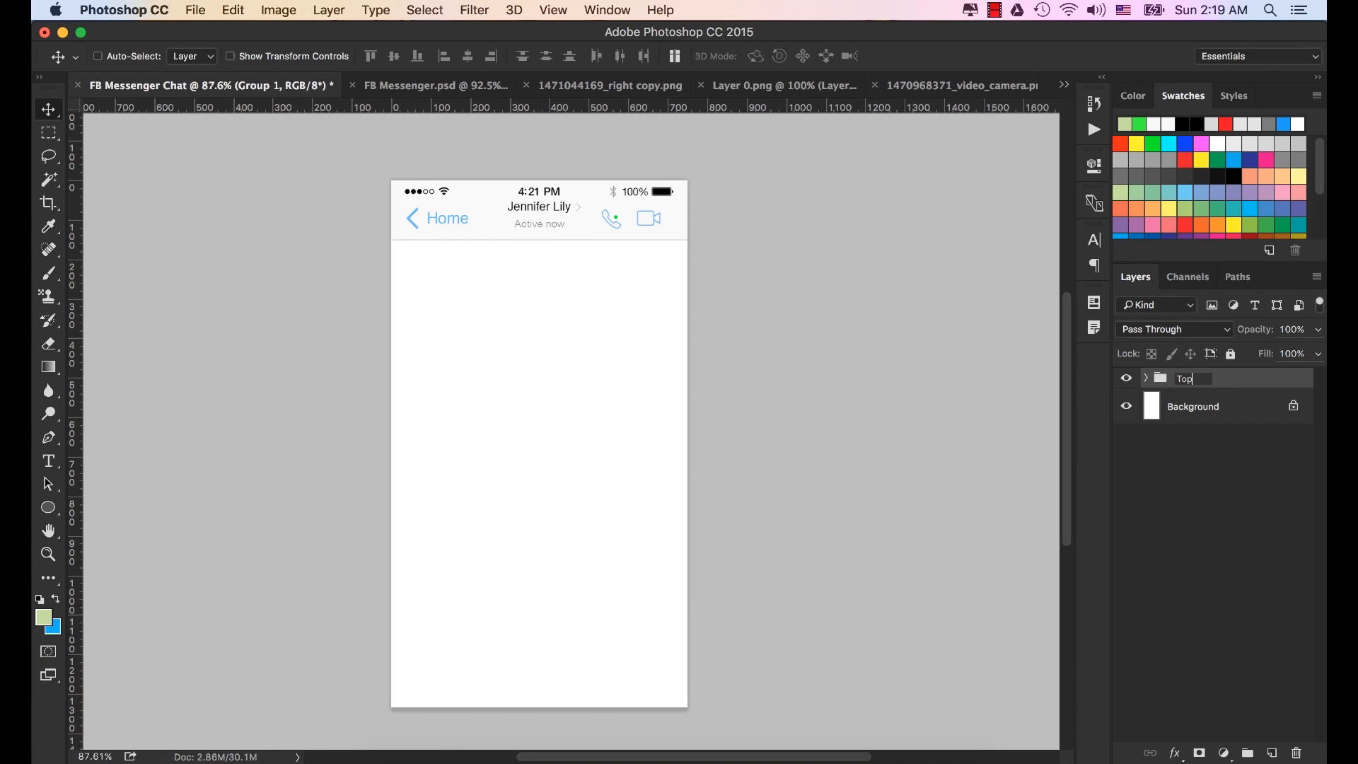
text( bar)
key(Return)
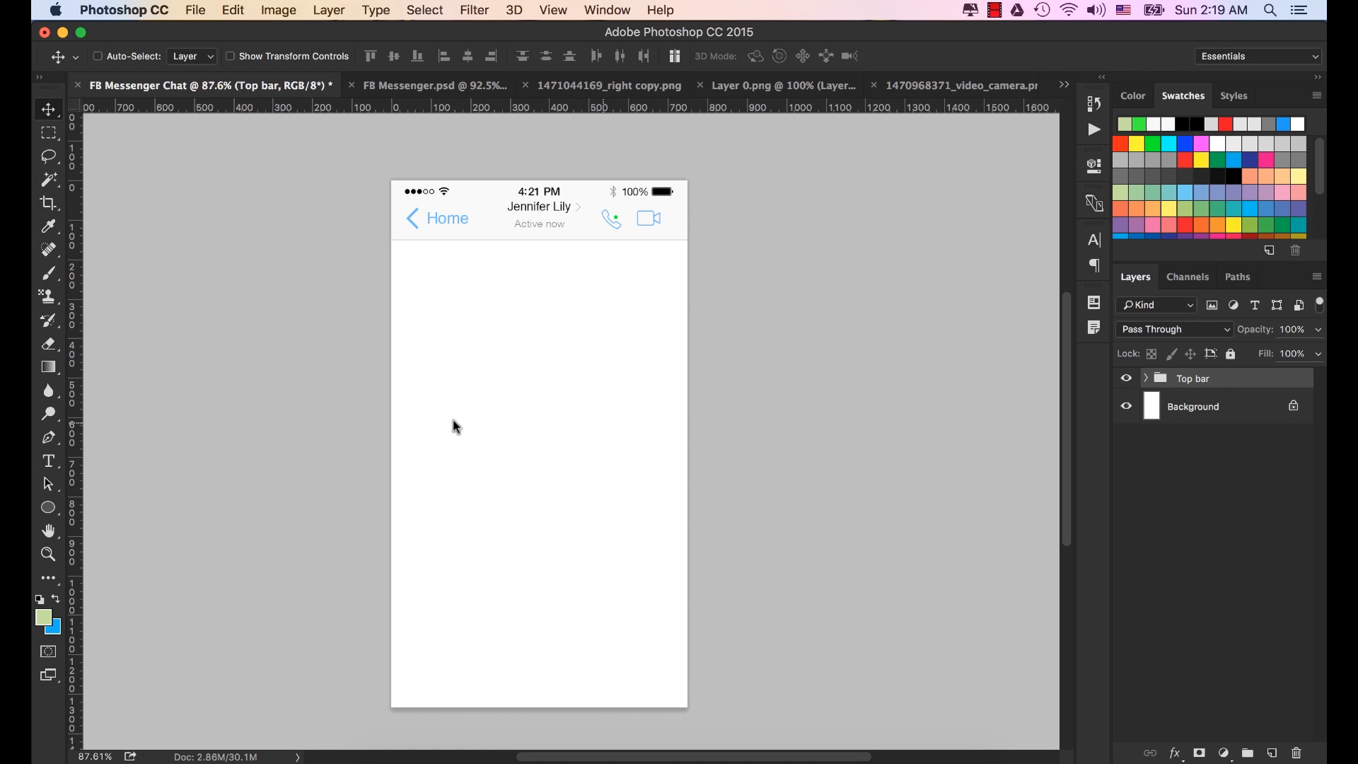
Place a vertical guide along the left edge of the header's back arrow.
drag(78, 400, 374, 379)
scroll(411, 427, up, 10)
key(super+0)
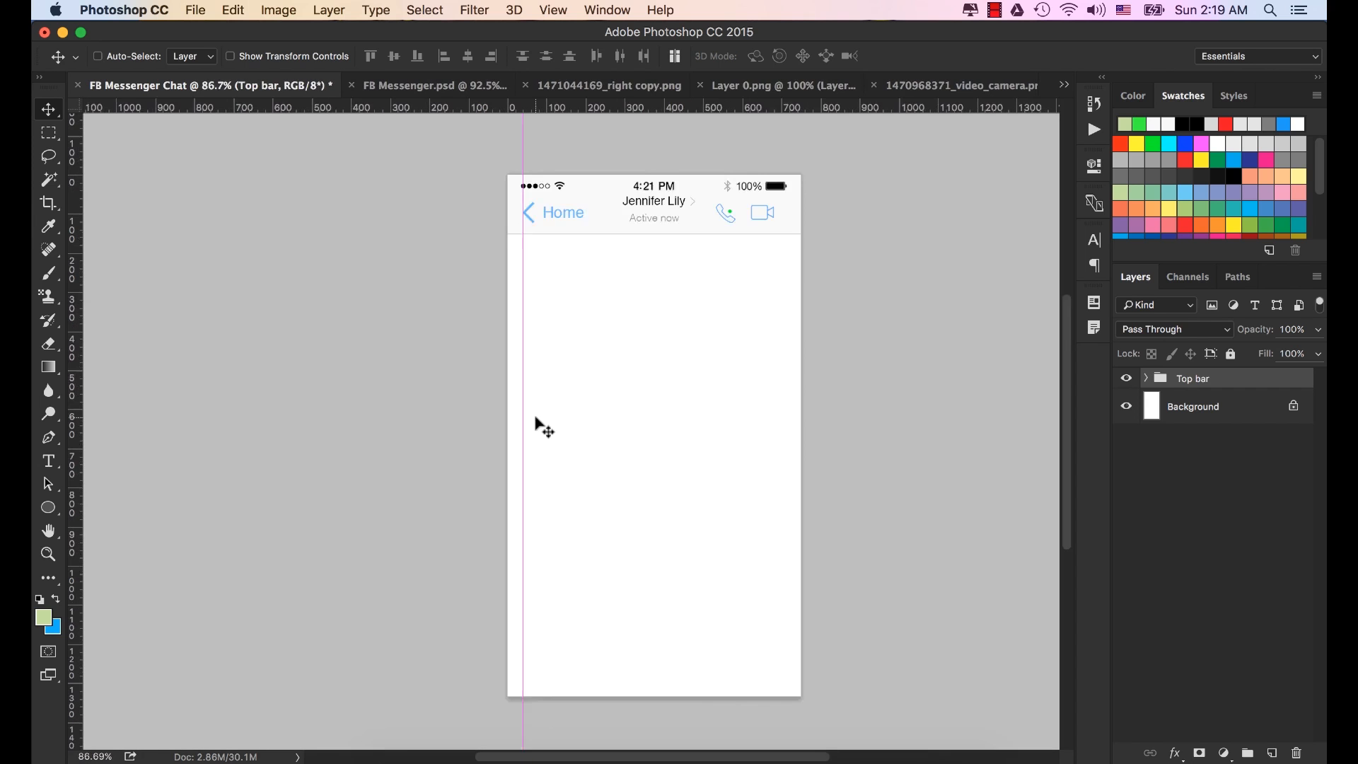
scroll(577, 427, up, 5)
scroll(578, 423, down, 4)
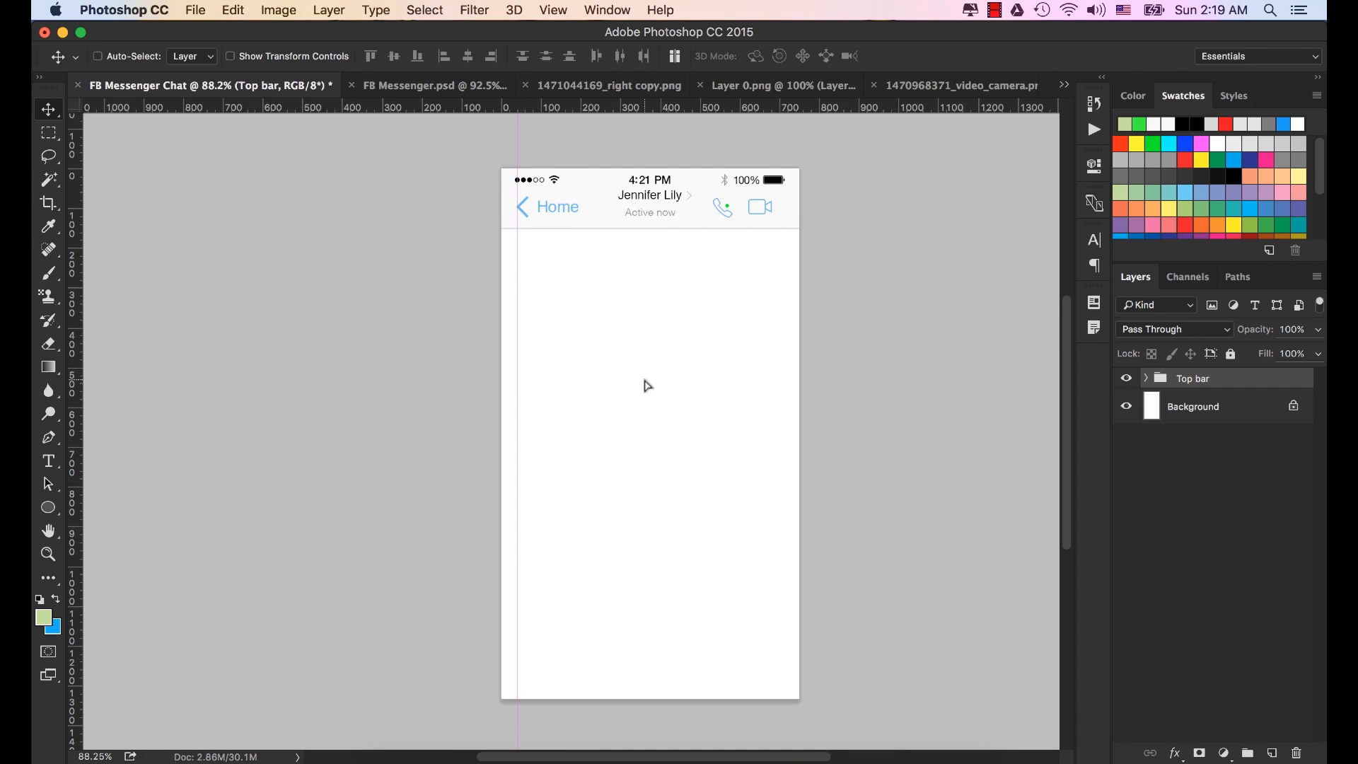
drag(643, 380, 628, 385)
key(super)
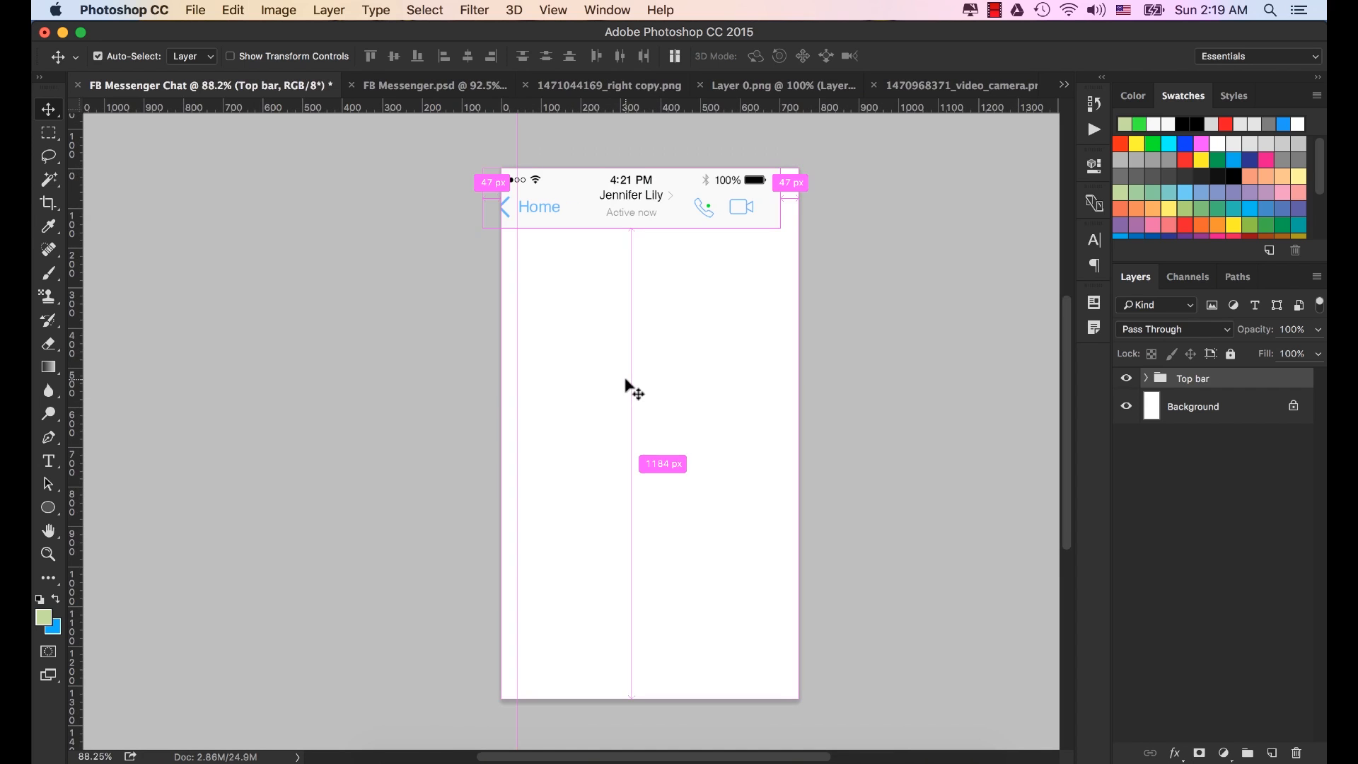
key(super+z)
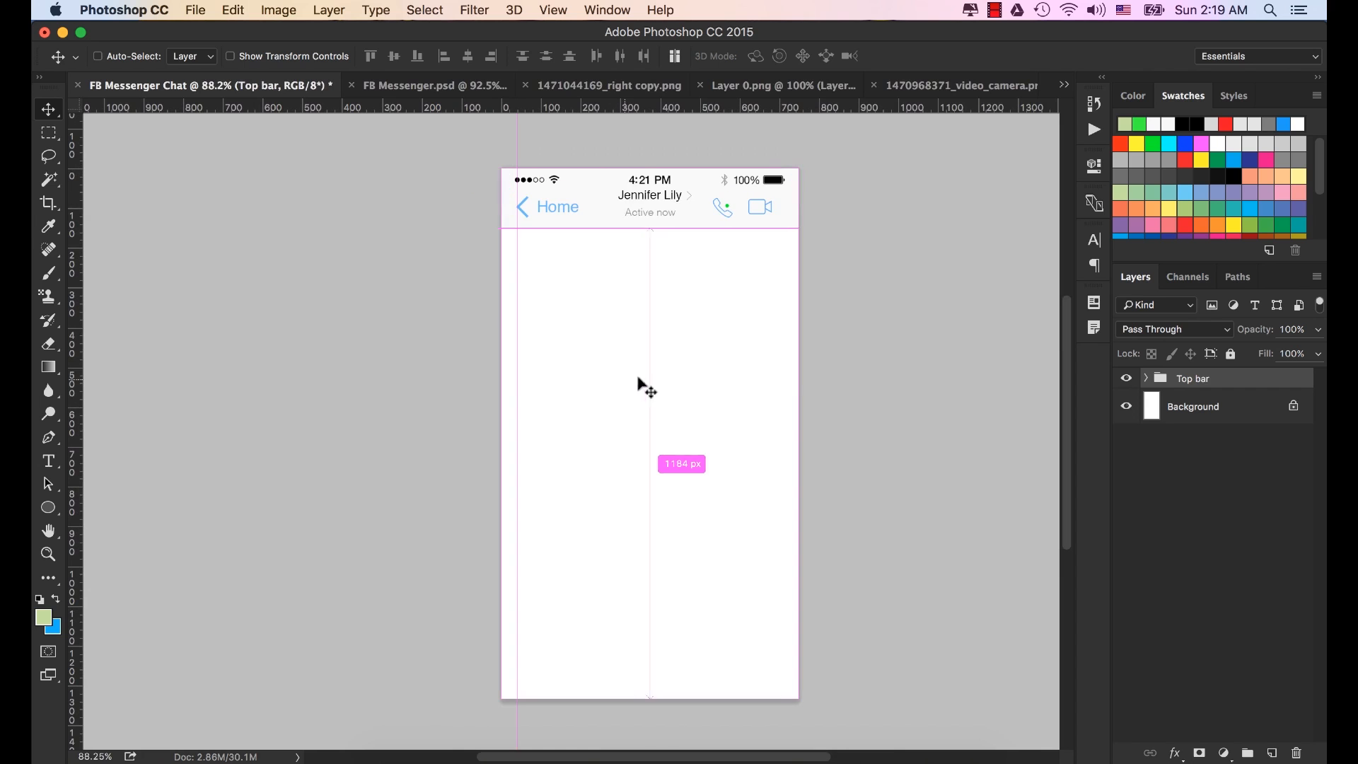
Create an 81 × 81 px circle with the Ellipse tool, directly above the Background layer.
click(1206, 410)
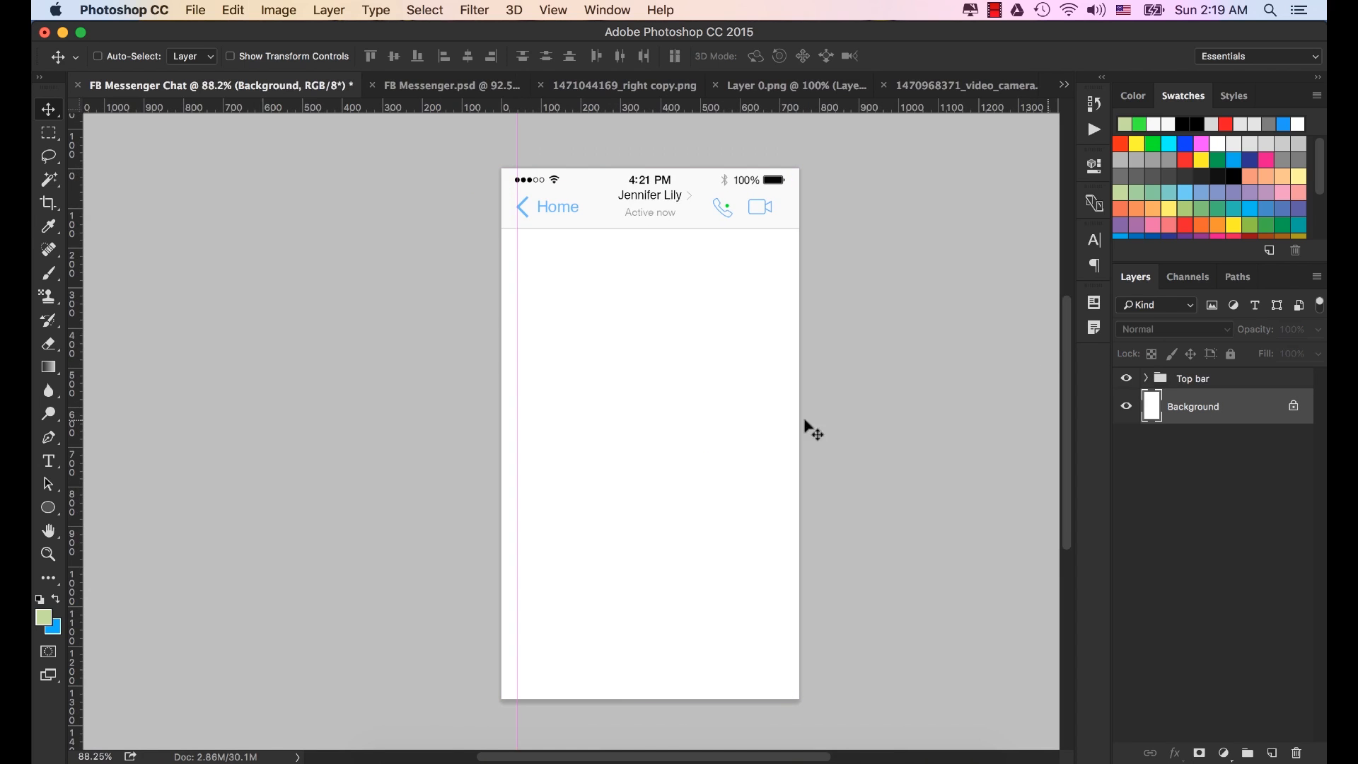
click(51, 509)
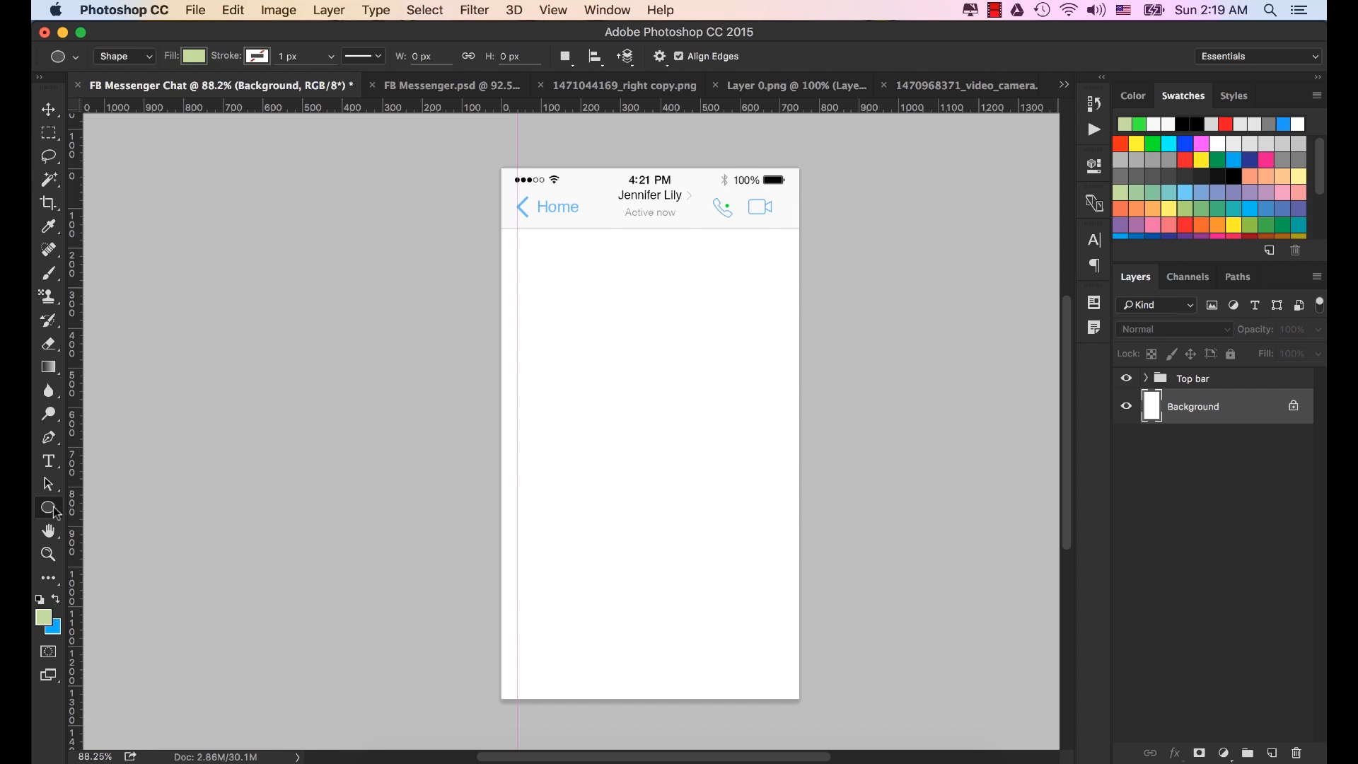
click(53, 508)
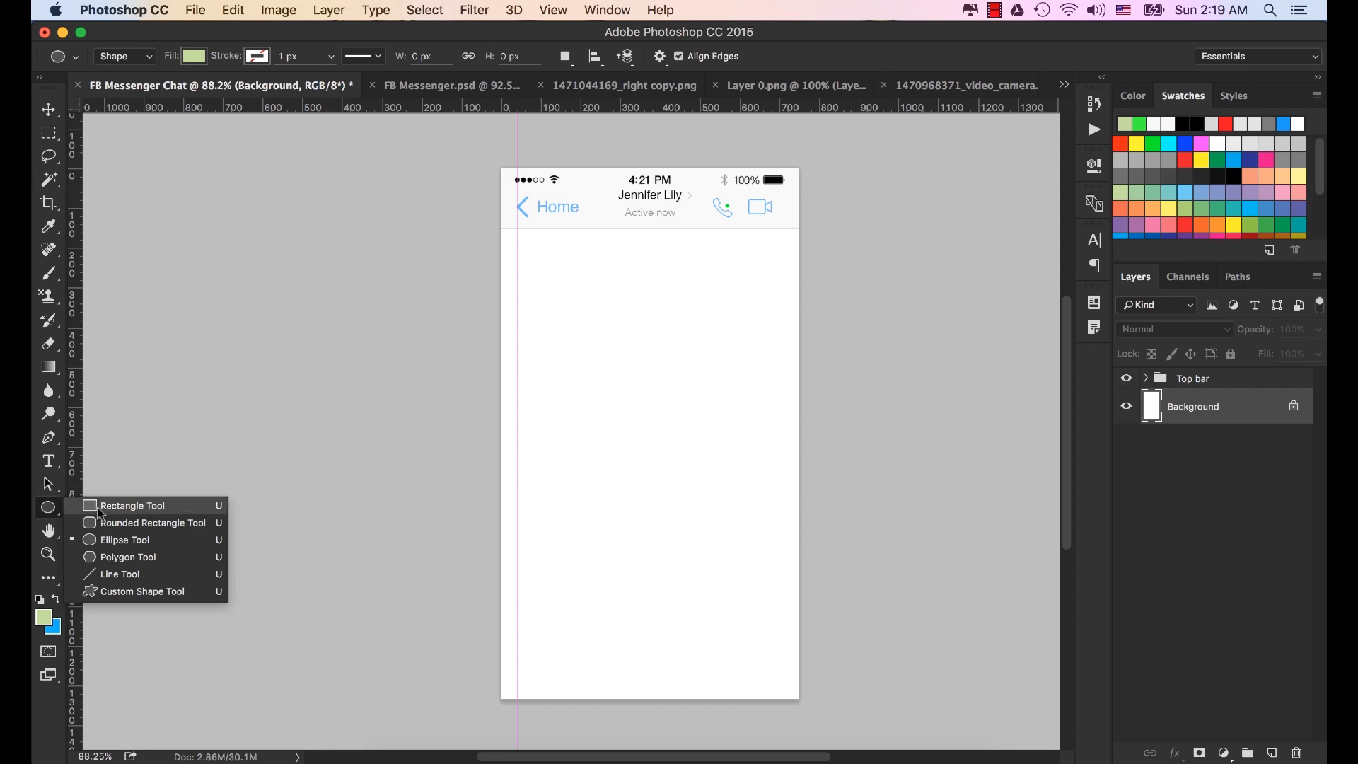
click(124, 541)
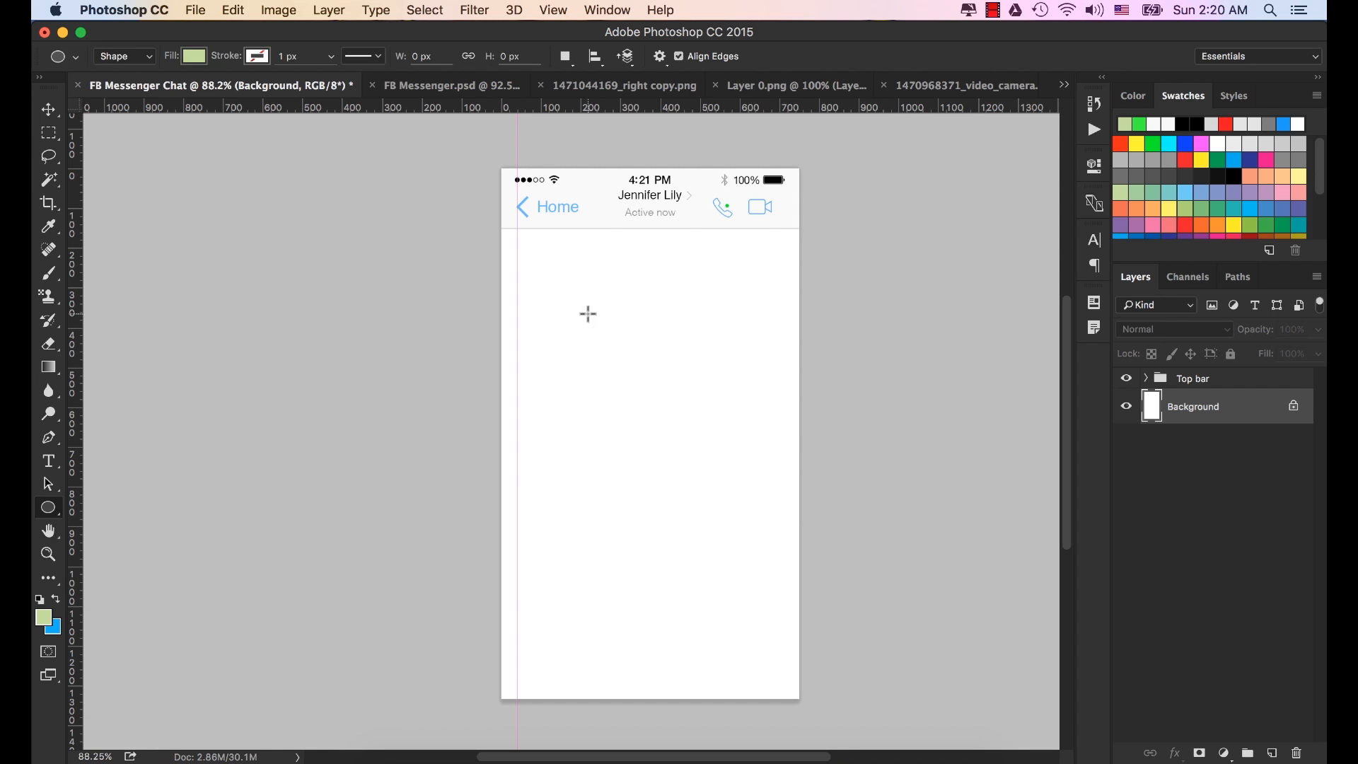
click(570, 292)
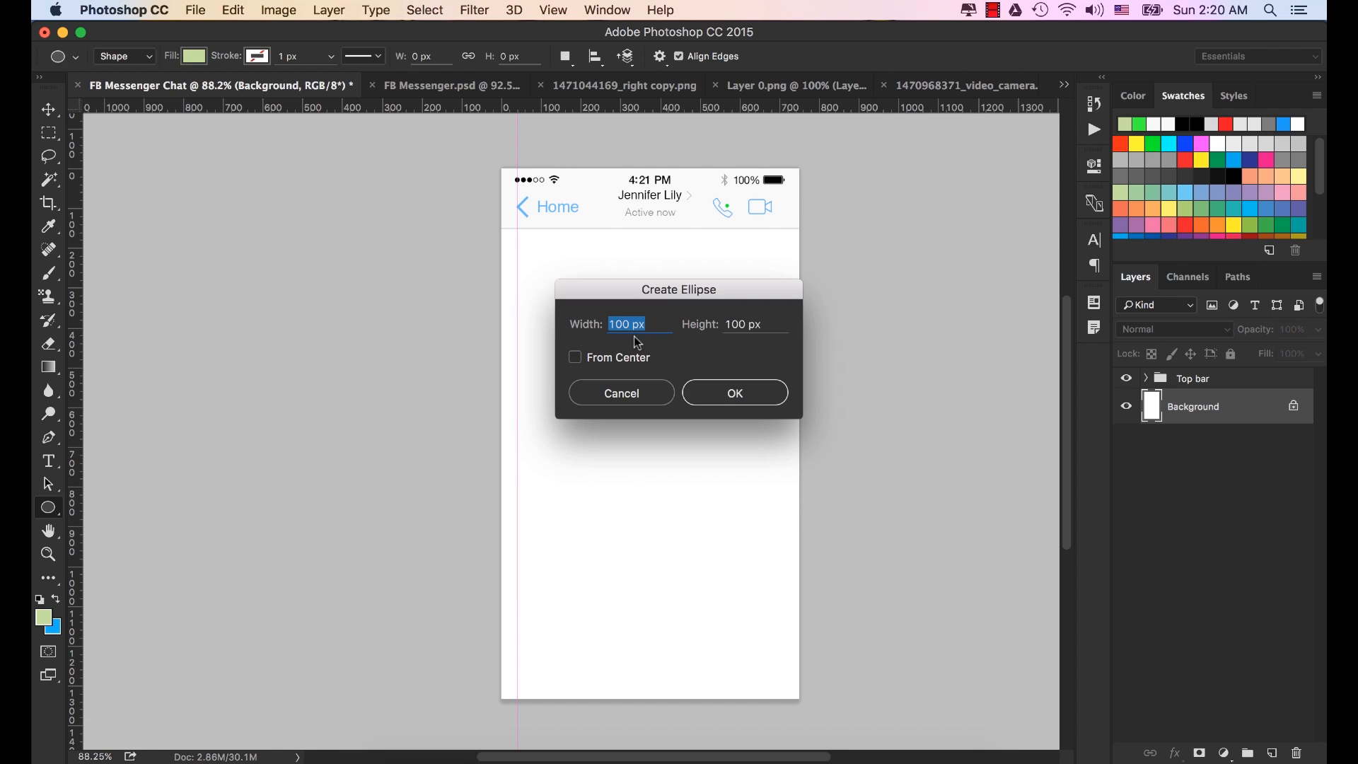
text(81)
key(Tab)
text(81)
click(737, 396)
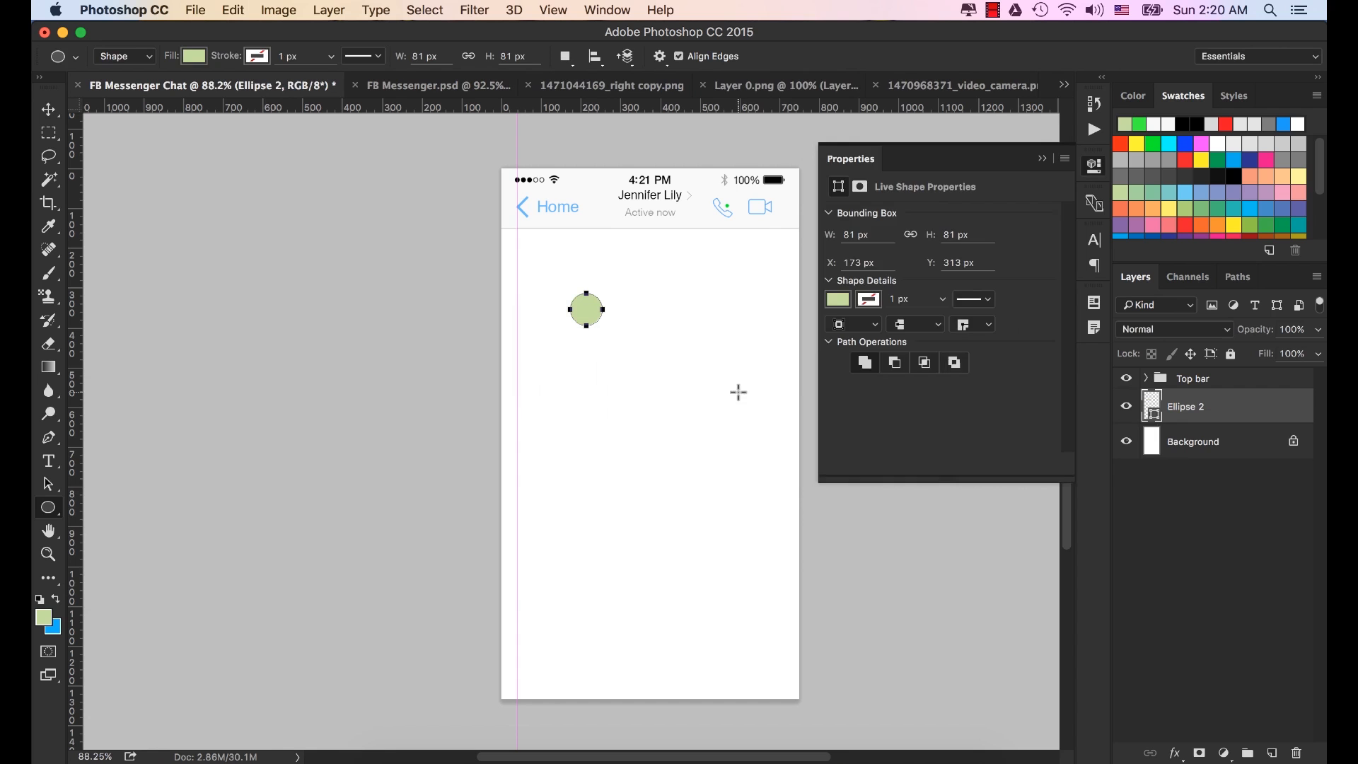
Move the green circle against the vertical guide, just below the header bar.
click(1040, 159)
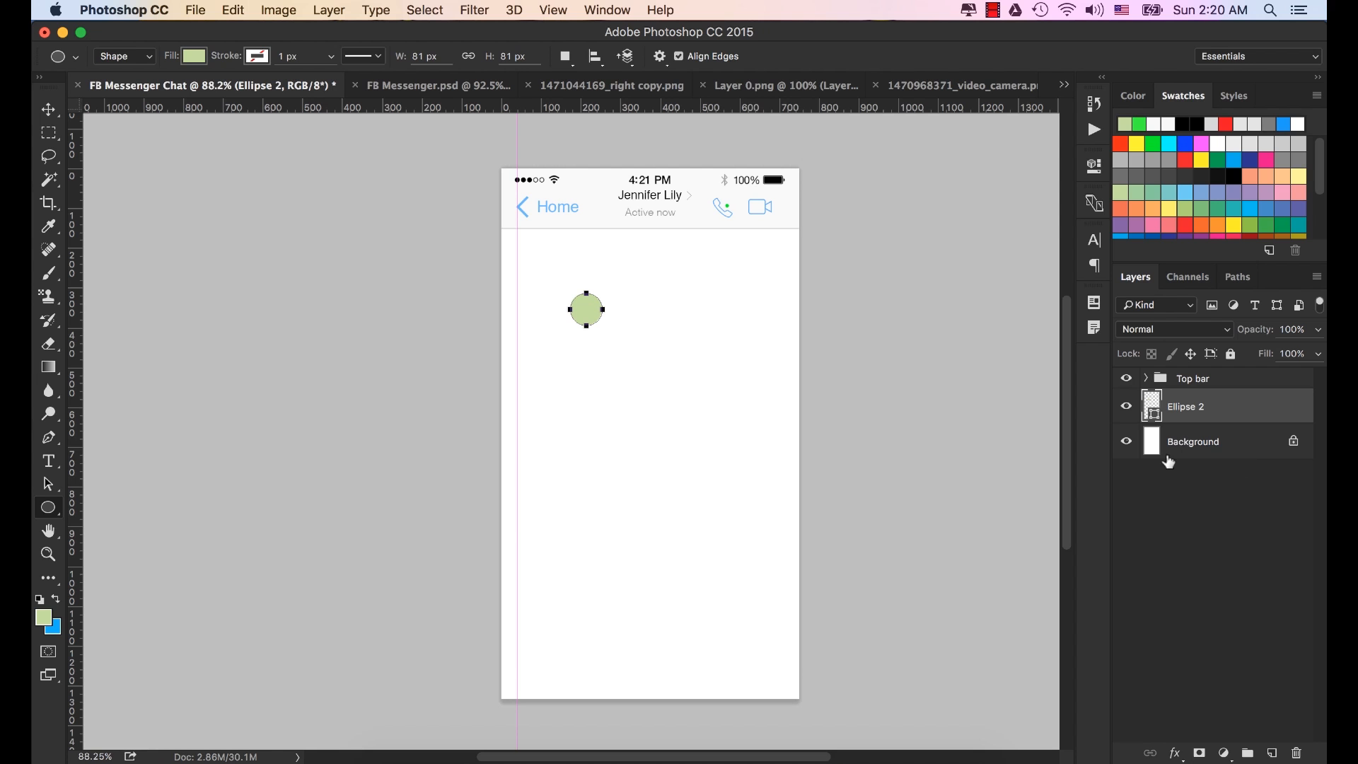
click(48, 109)
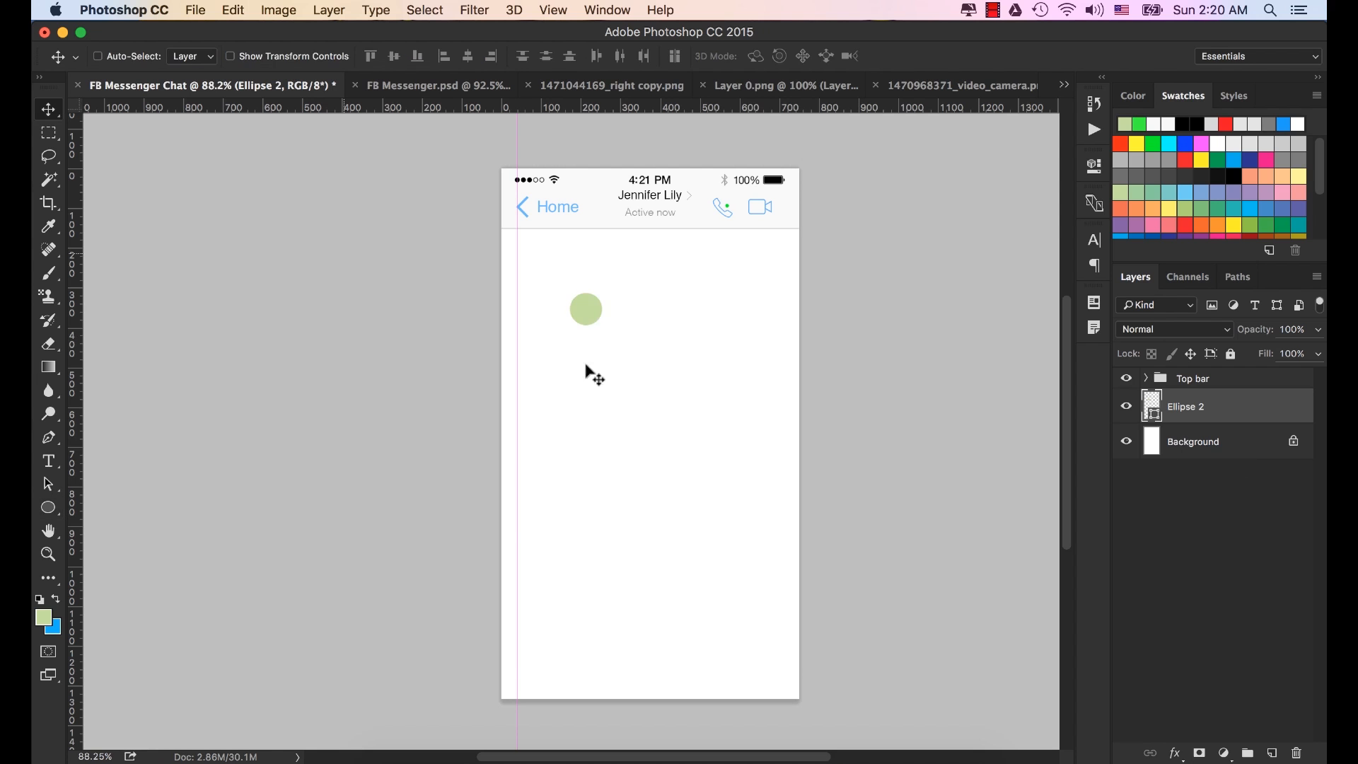
drag(588, 313, 535, 280)
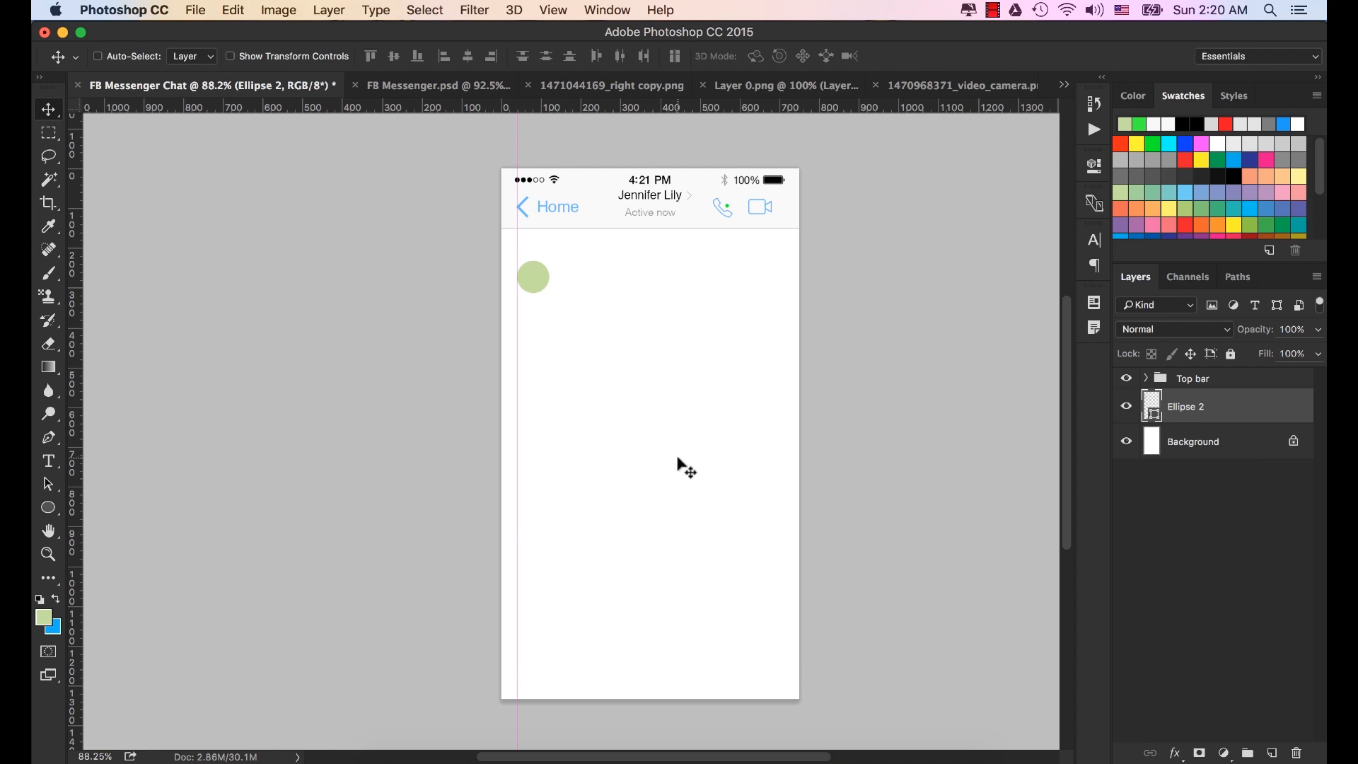
click(394, 751)
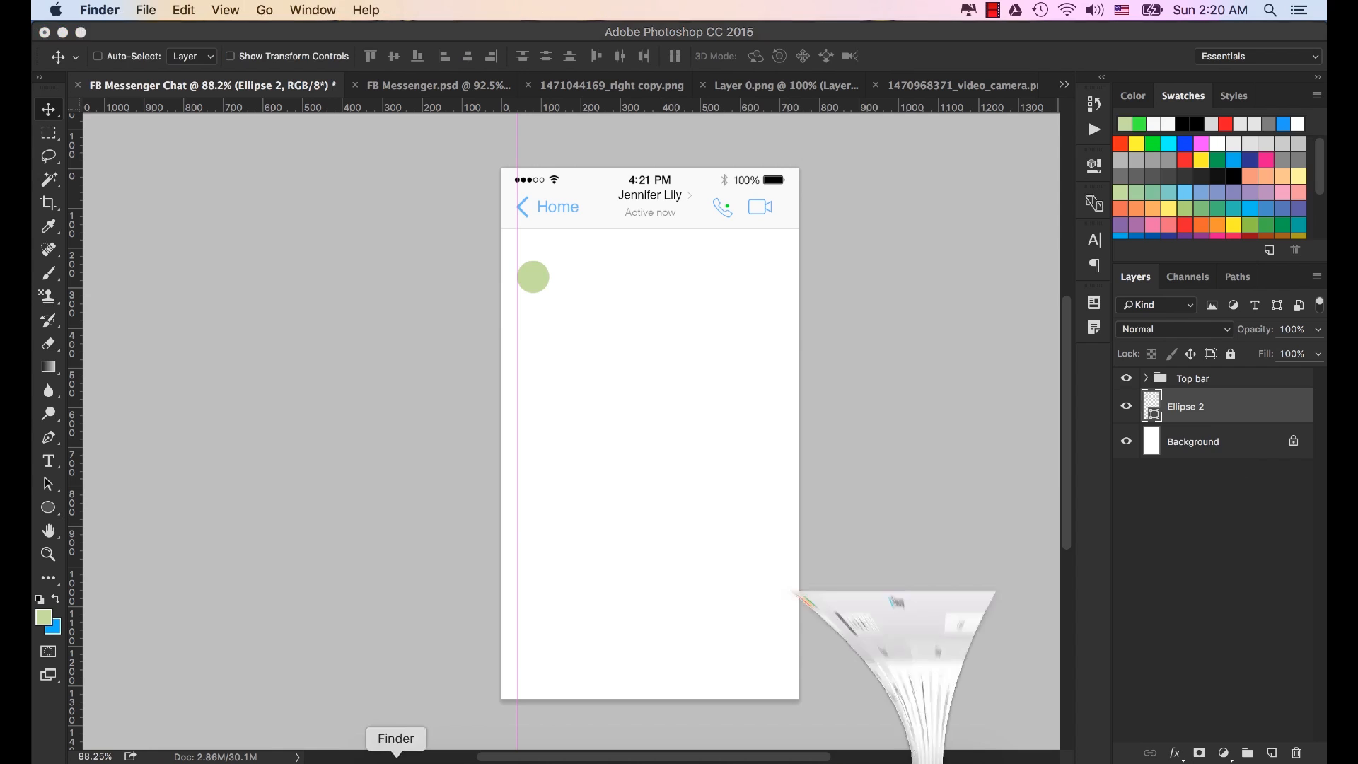
click(253, 260)
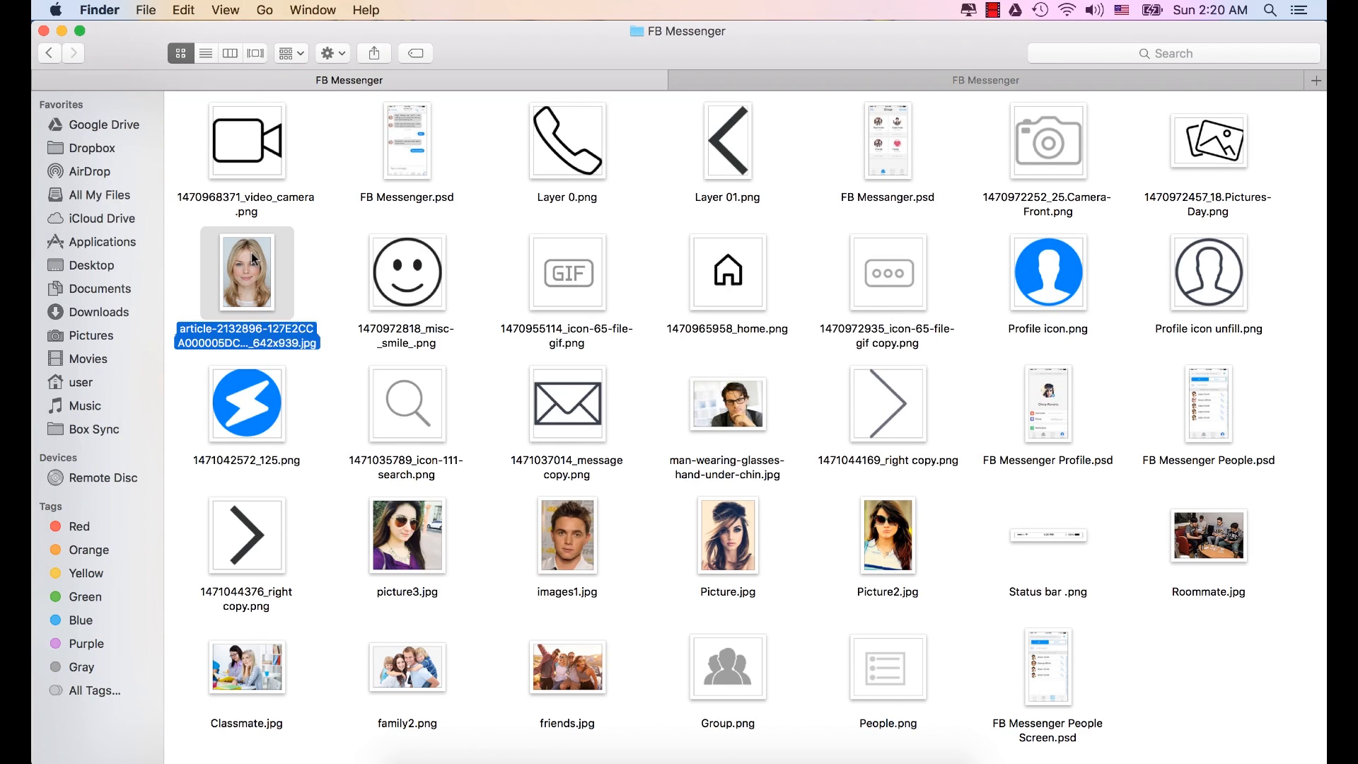
right_click(253, 261)
mouse_move(453, 279)
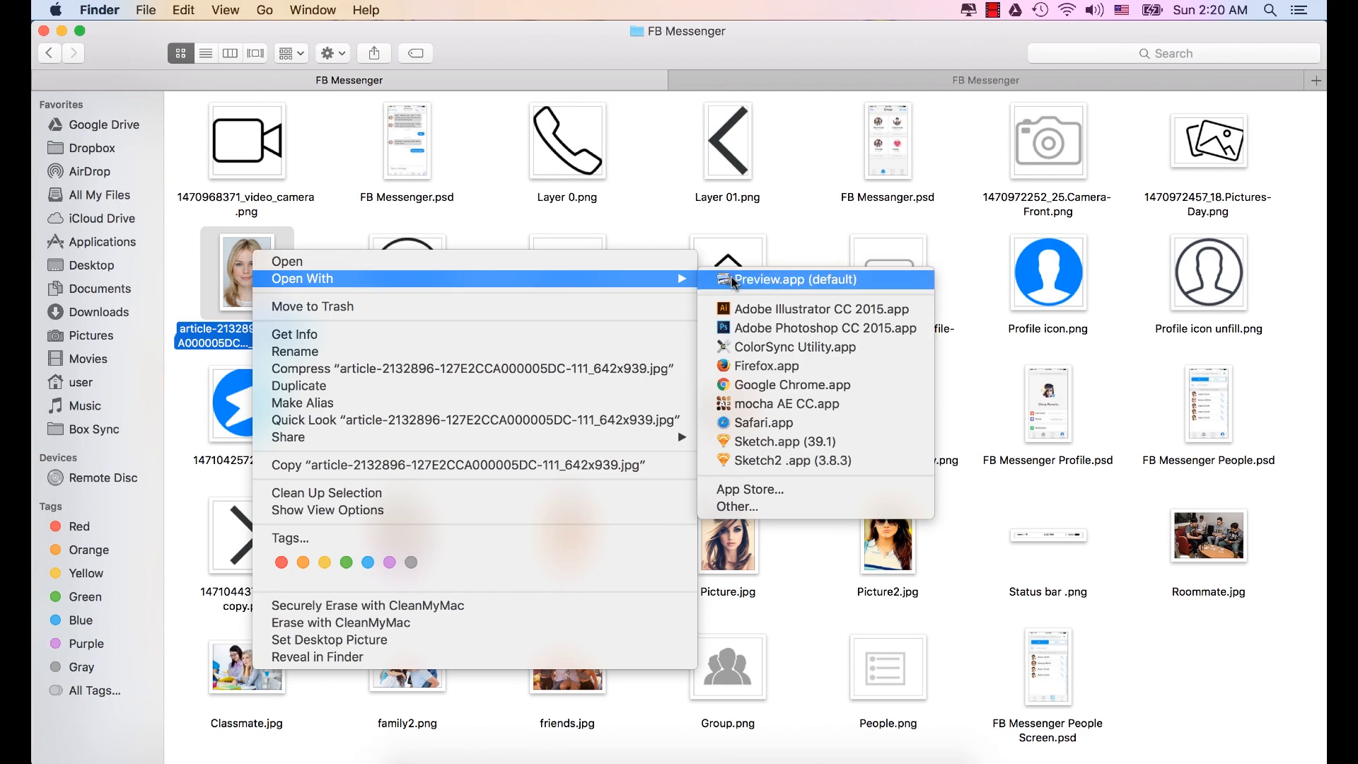
click(762, 329)
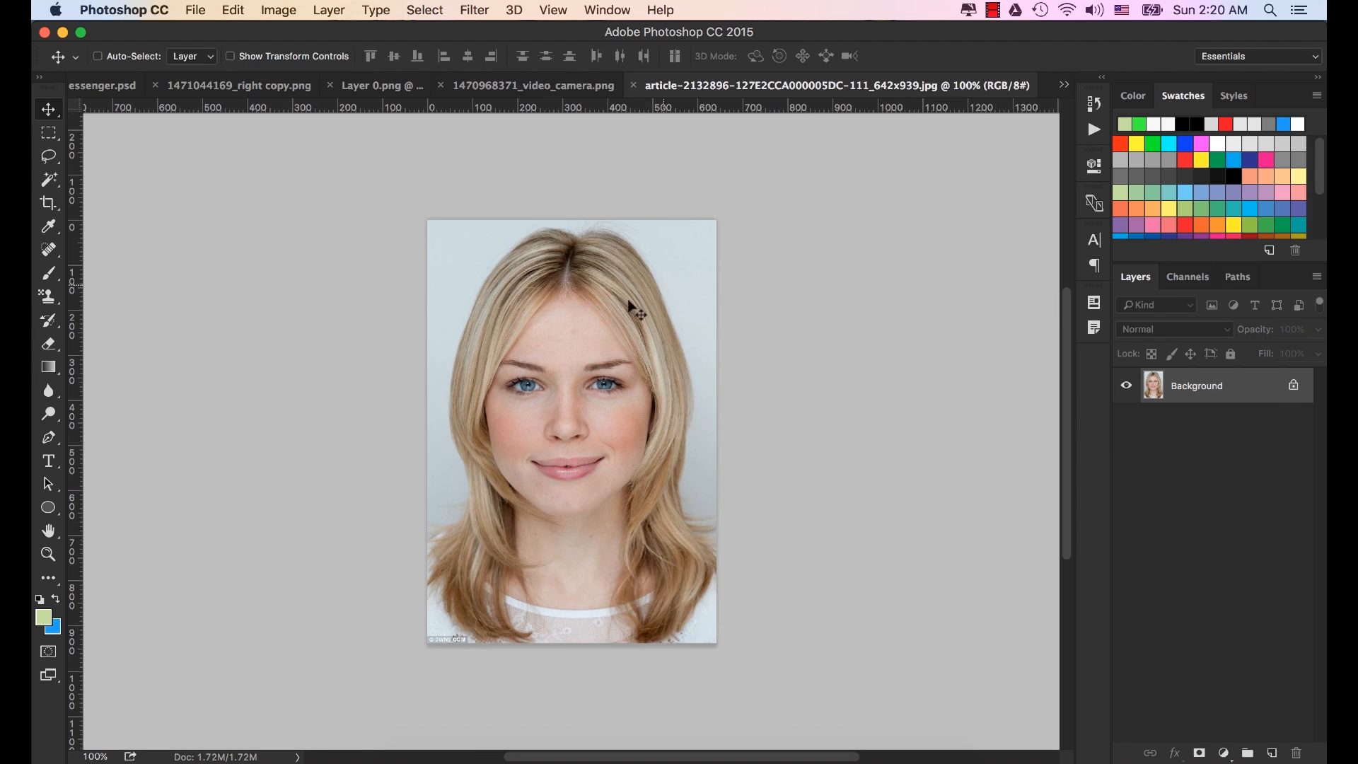
Unlock the portrait's background layer, bring the image into the FB Messenger Chat document and position it over the circle.
click(1294, 386)
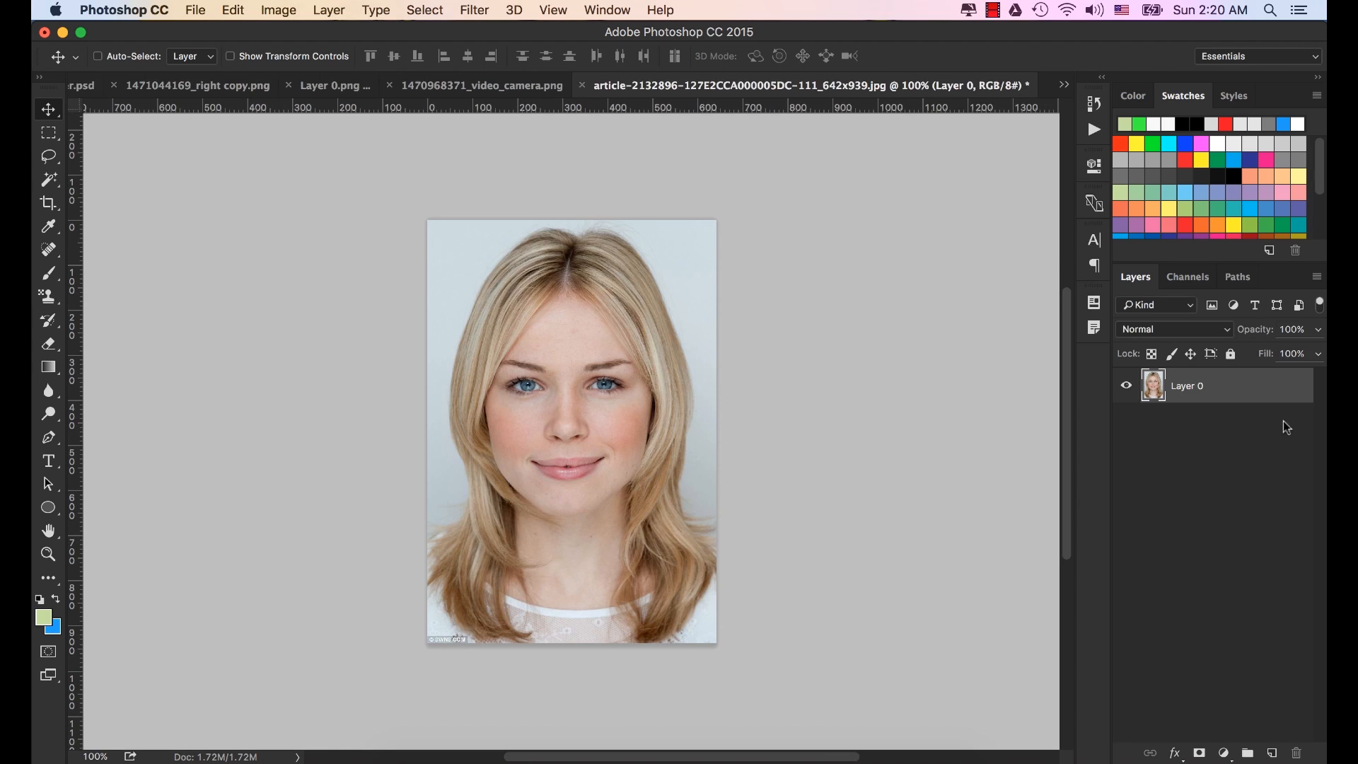
drag(534, 368, 729, 386)
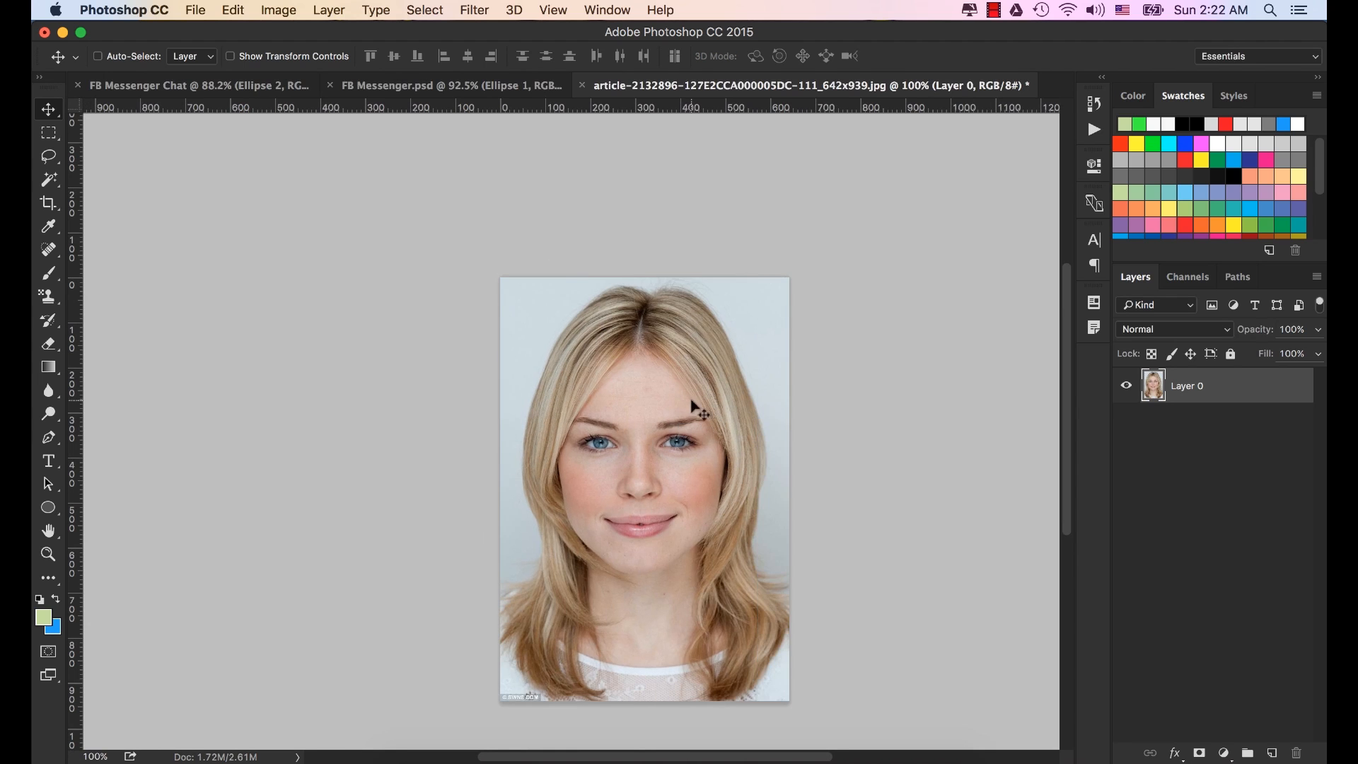
drag(691, 385, 177, 92)
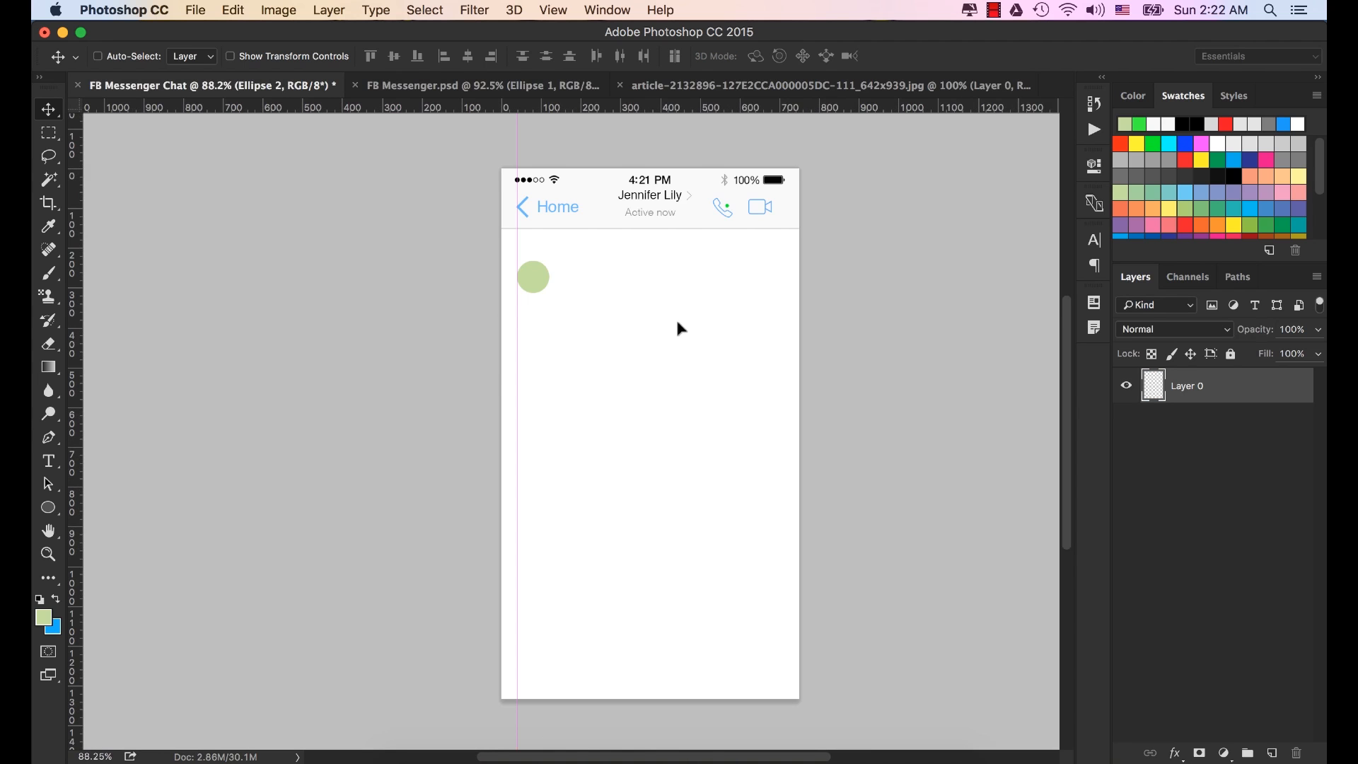
drag(676, 317, 676, 316)
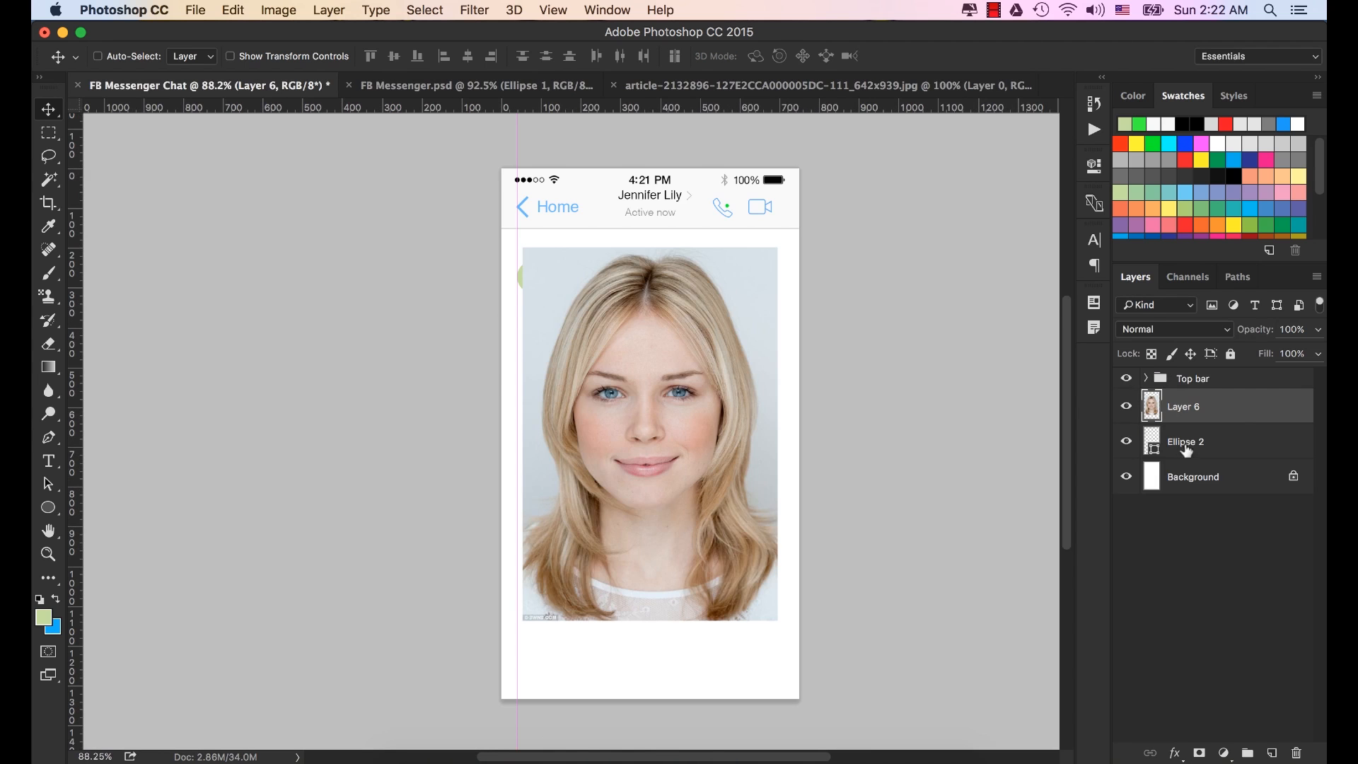
drag(707, 460, 571, 330)
Create a clipping mask from the portrait layer onto the Ellipse 2 circle beneath it.
click(1207, 453)
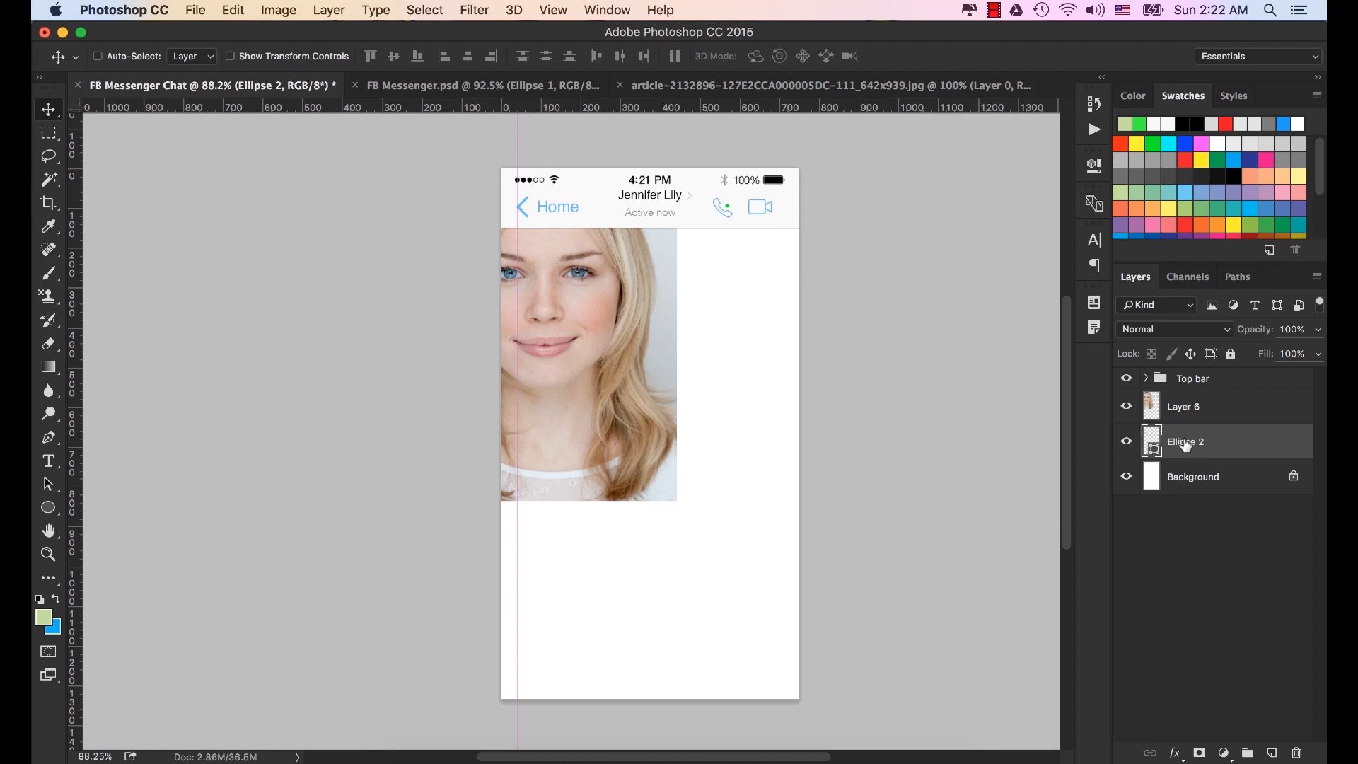
click(1191, 410)
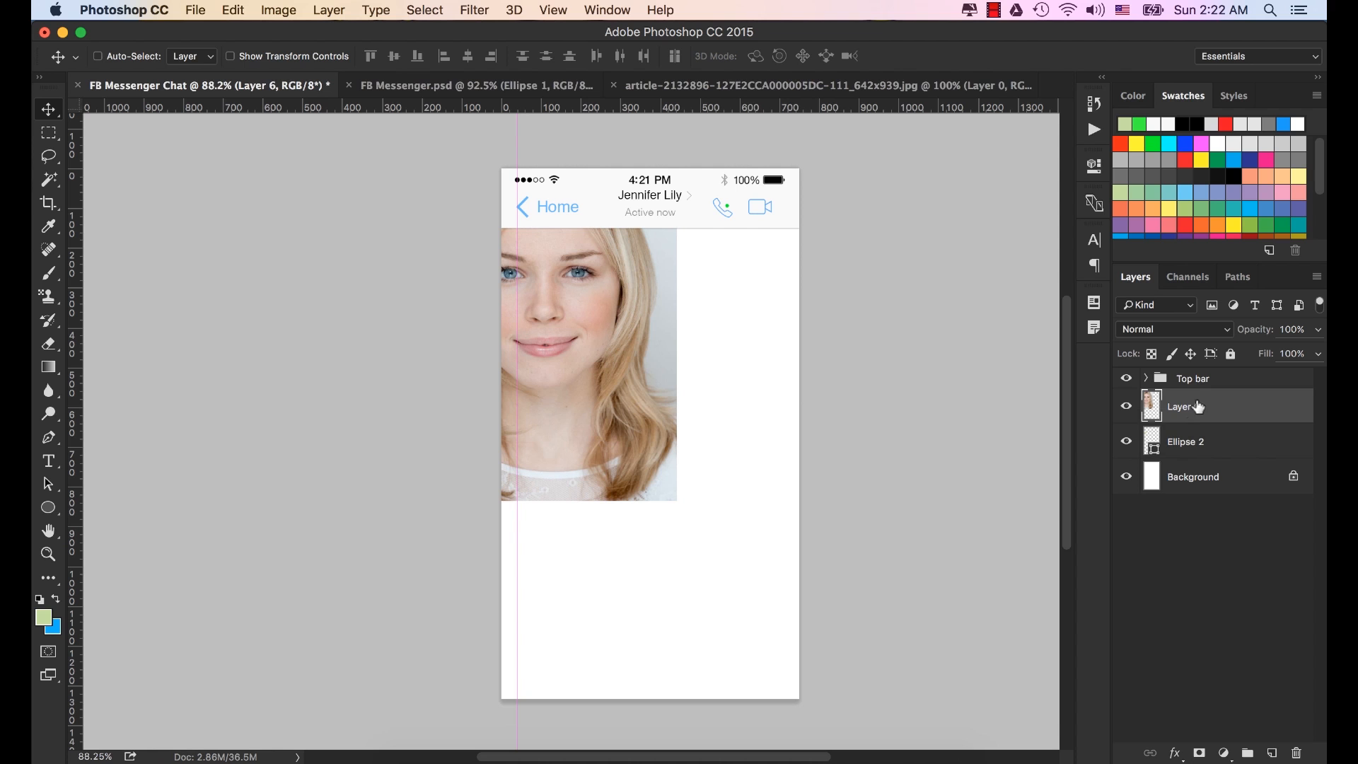
click(1186, 443)
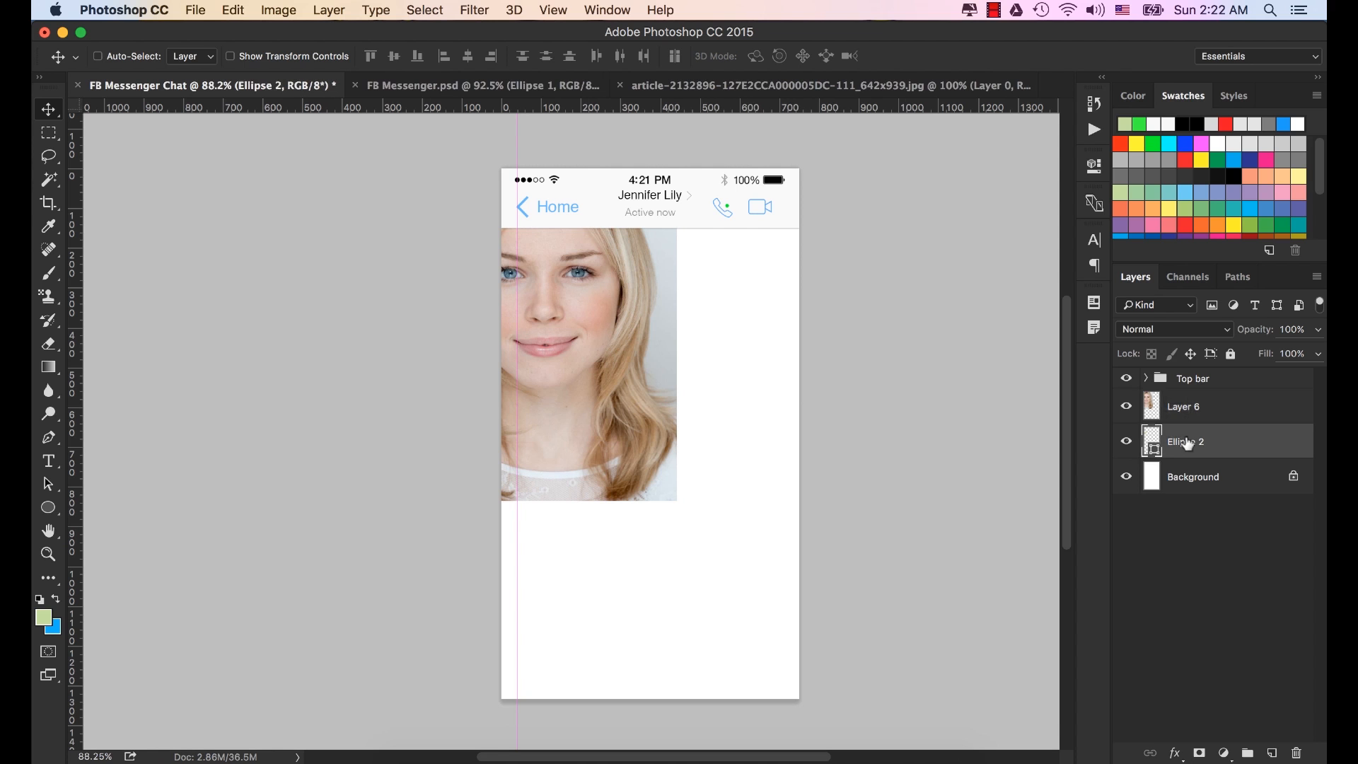
click(1206, 408)
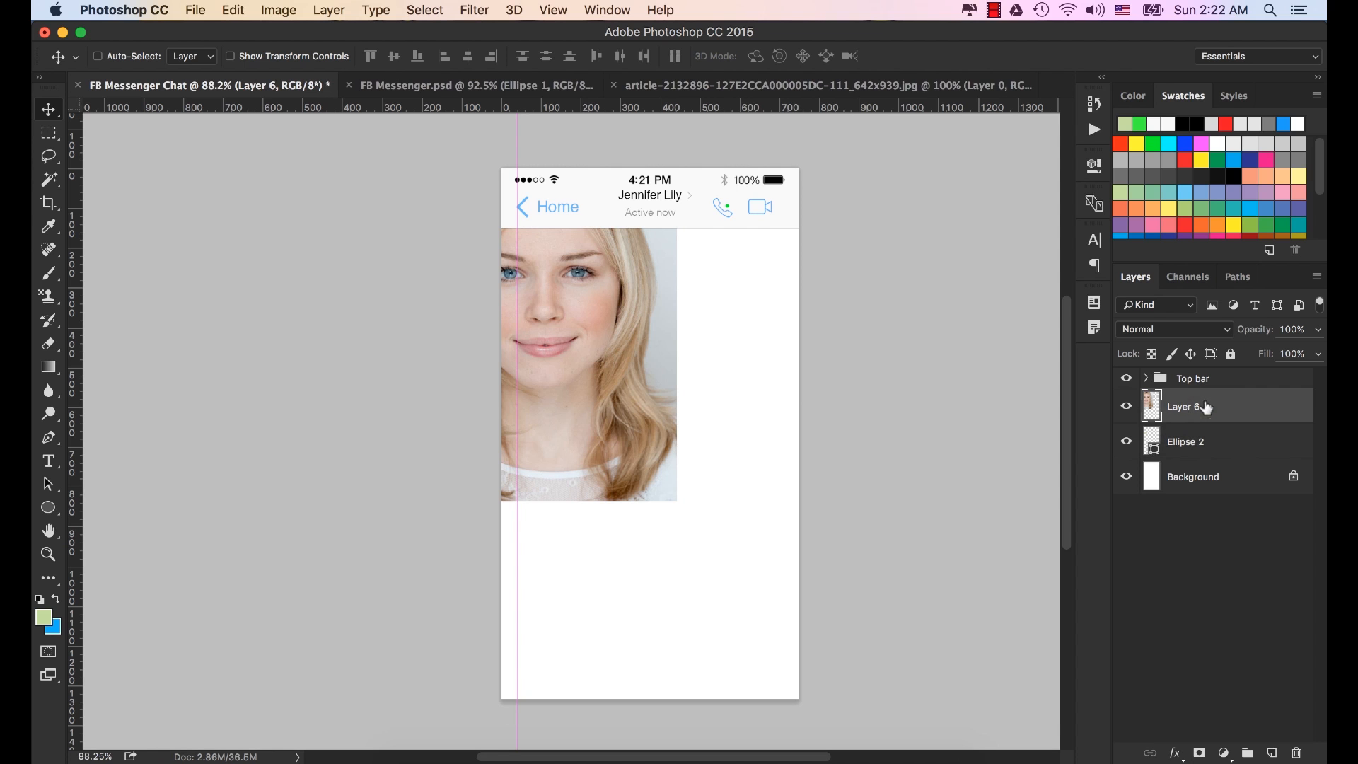
right_click(1206, 408)
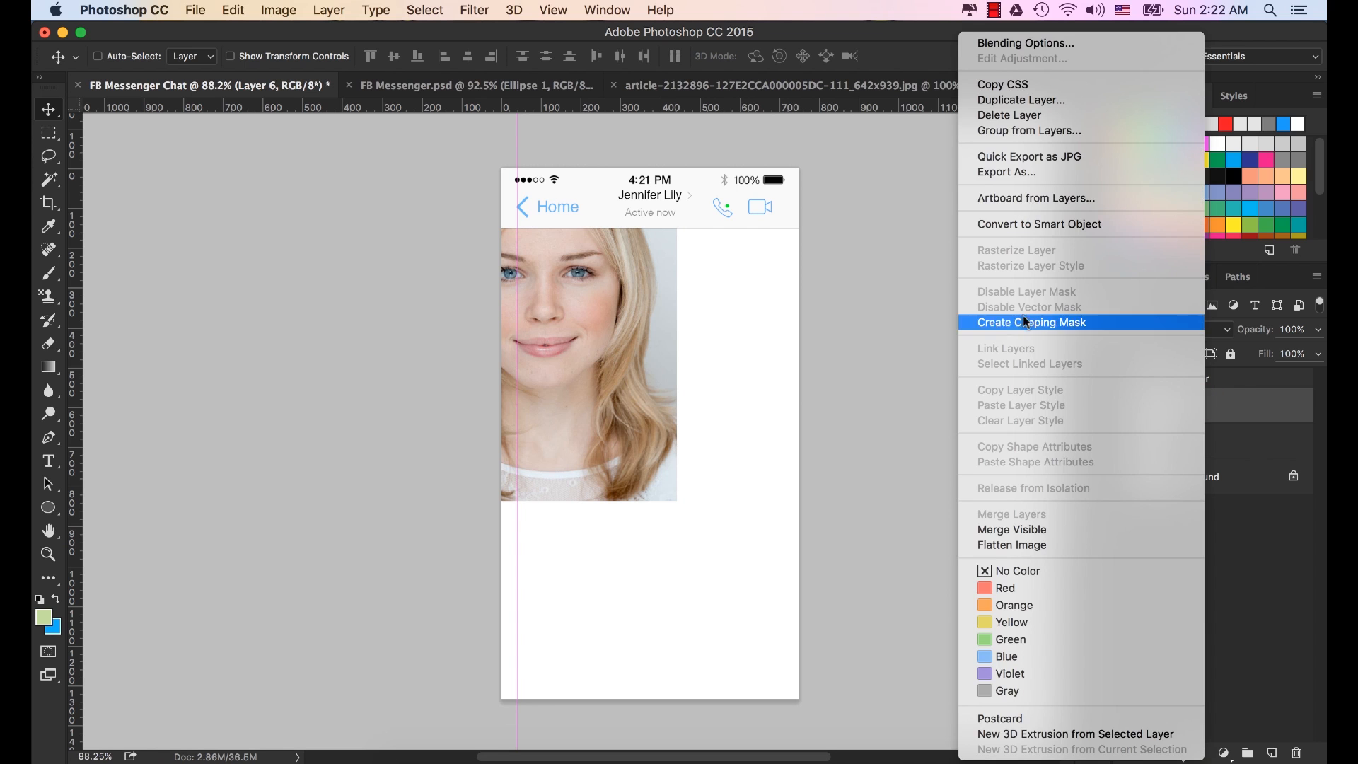
click(1089, 324)
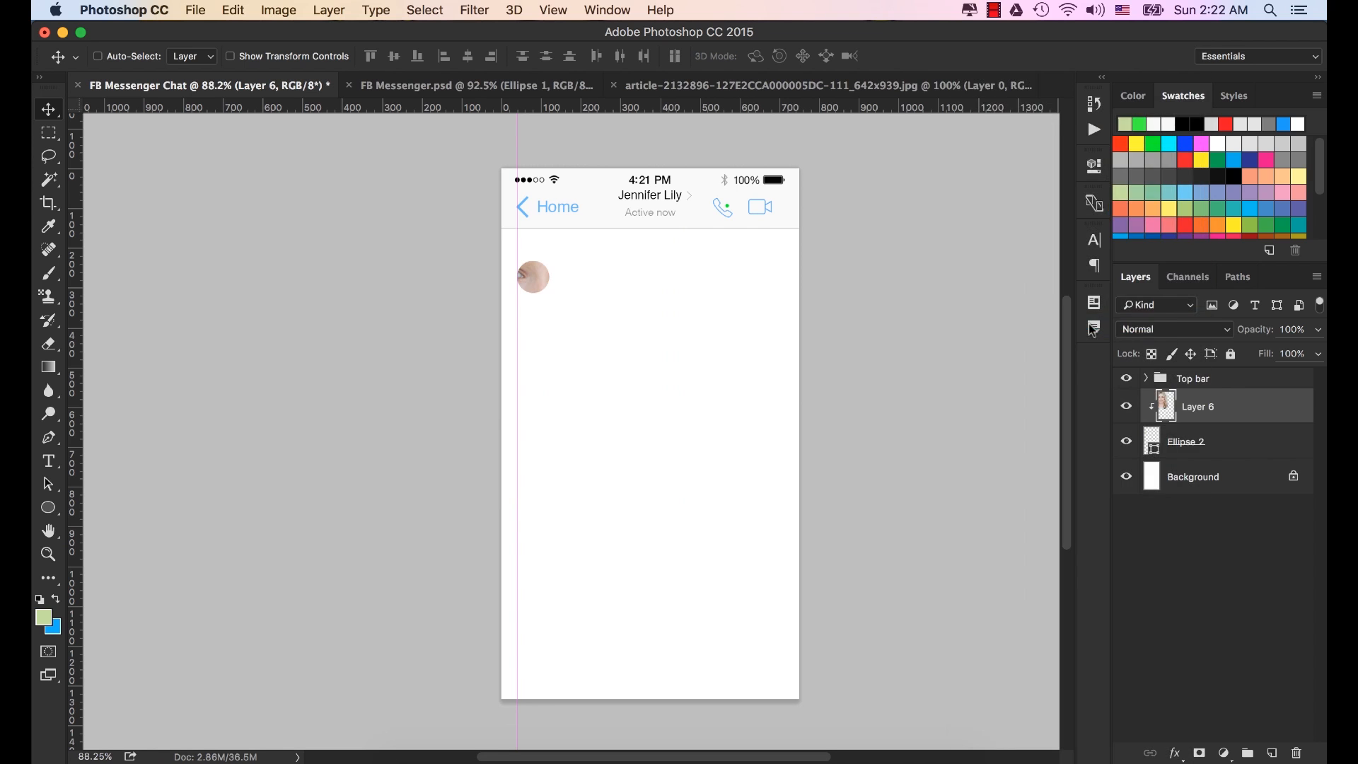
Scale the clipped portrait layer down proportionally around its centre to about 30.5%.
click(1201, 447)
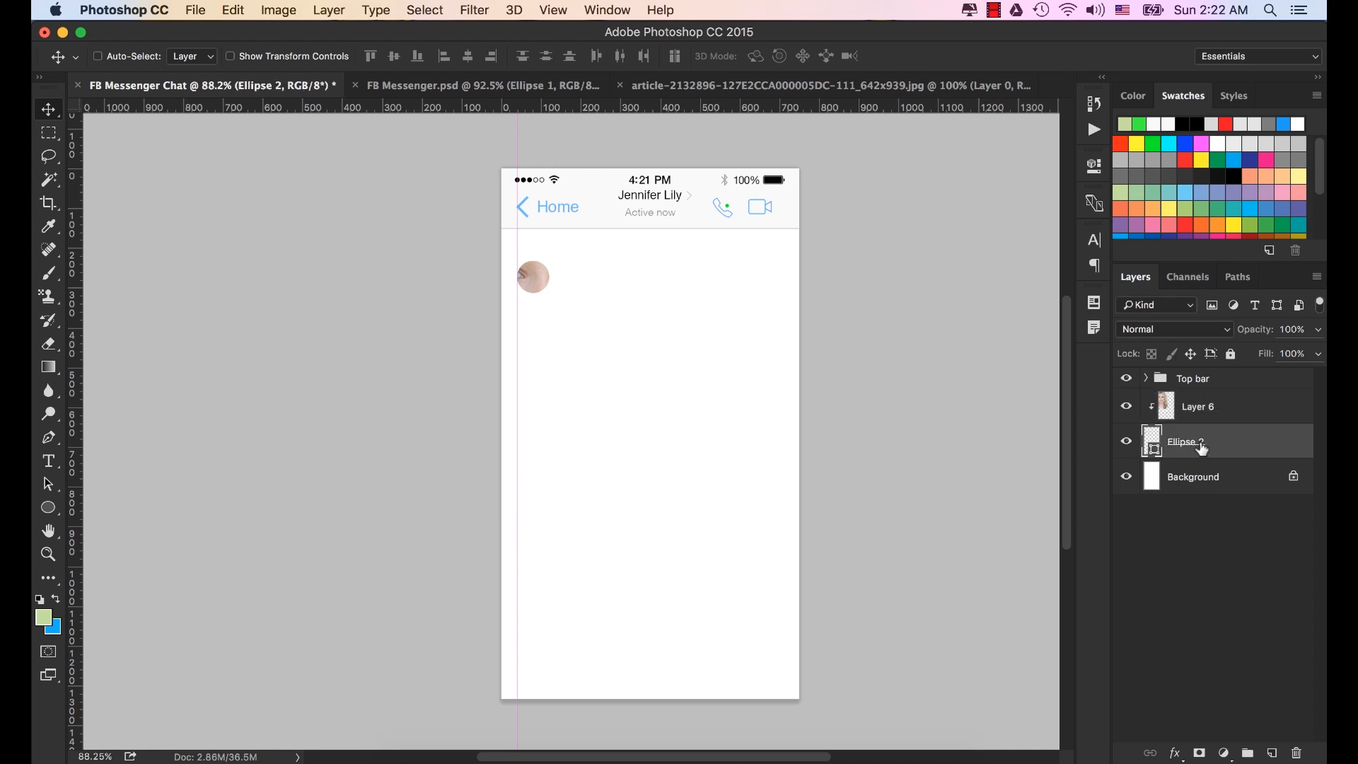
click(1214, 408)
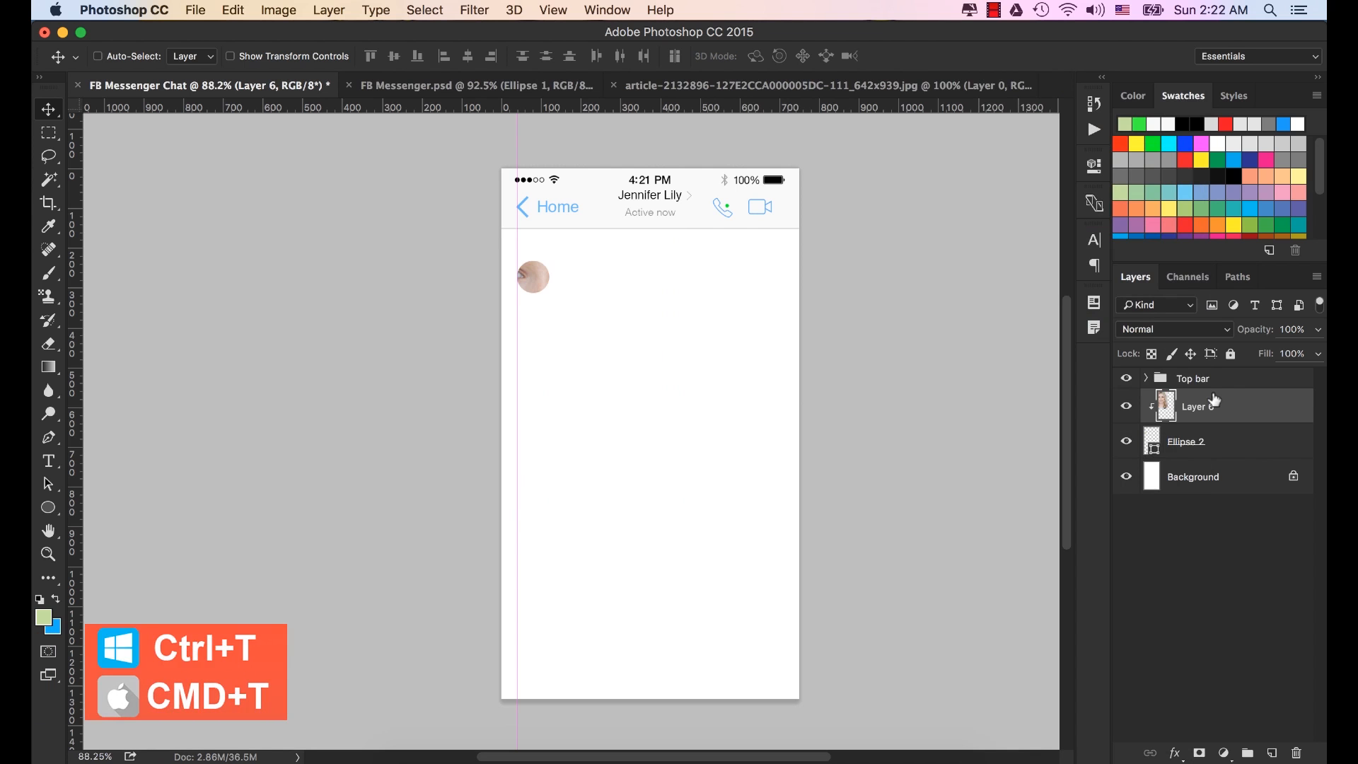
key(super+t)
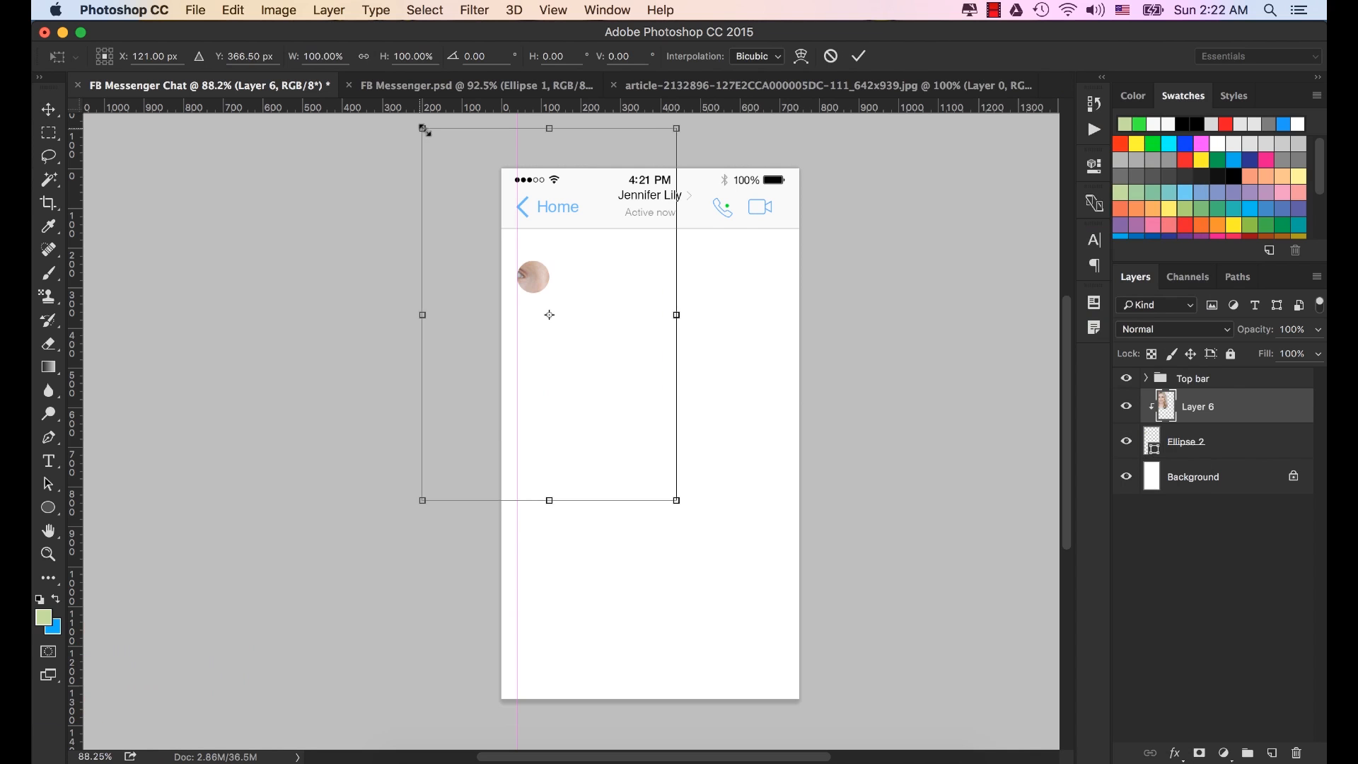
drag(425, 130, 532, 243)
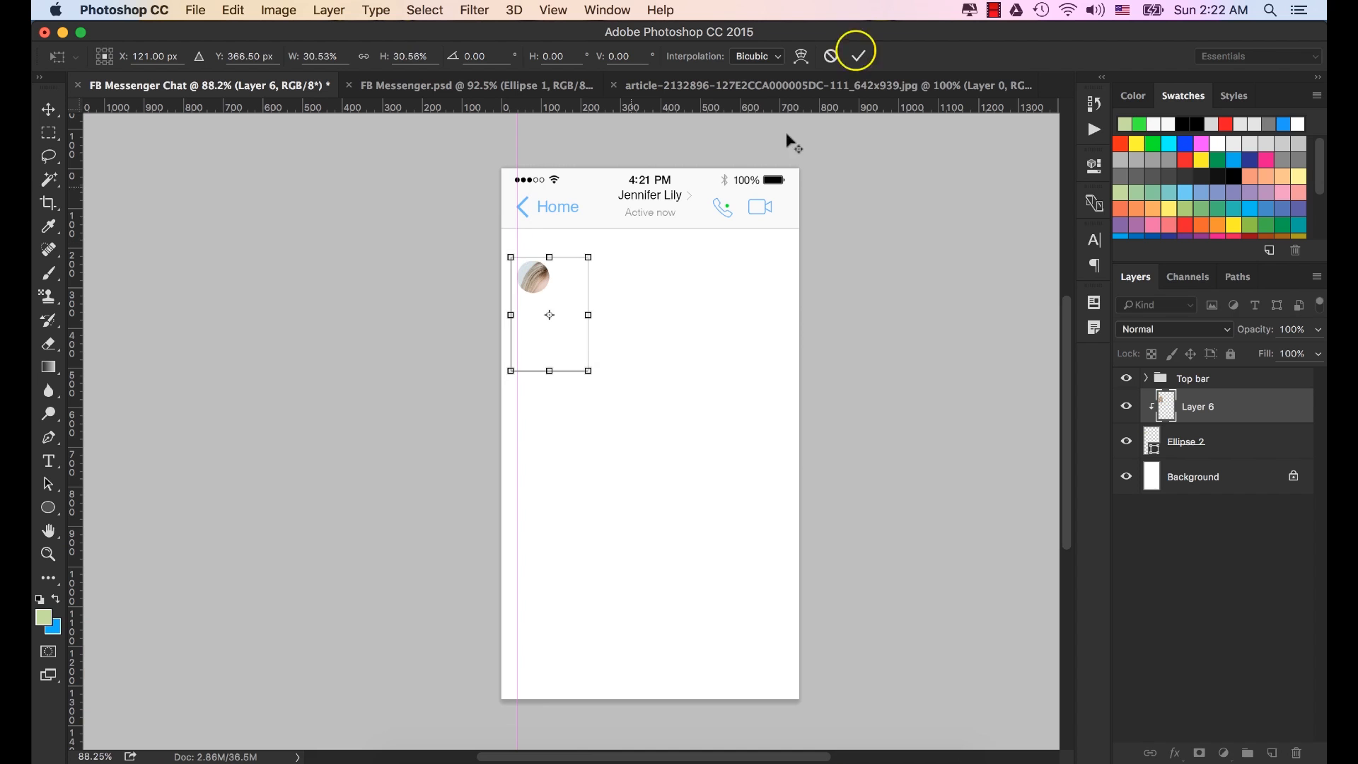
click(859, 56)
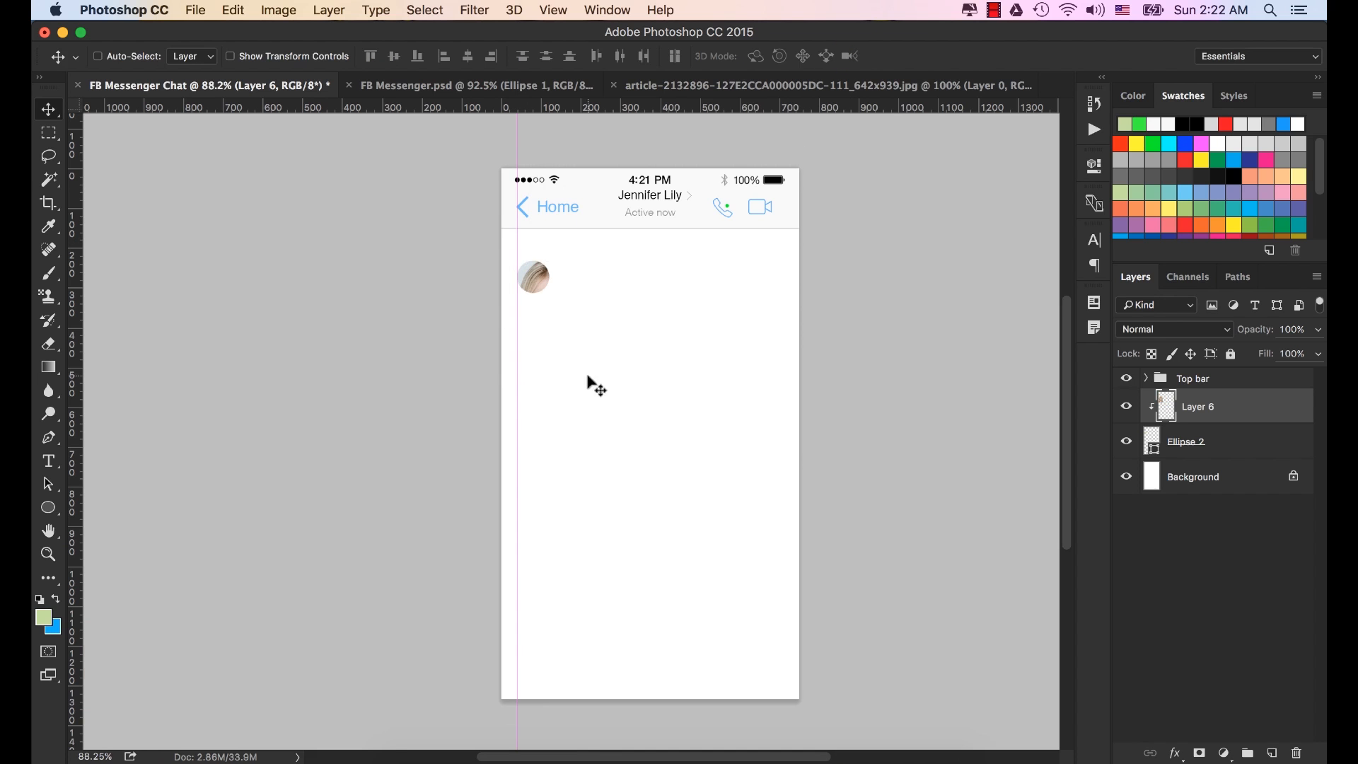
Move the portrait within its clipping mask so the face is centred in the circle.
drag(591, 385, 575, 342)
scroll(585, 265, up, 3)
scroll(584, 262, up, 5)
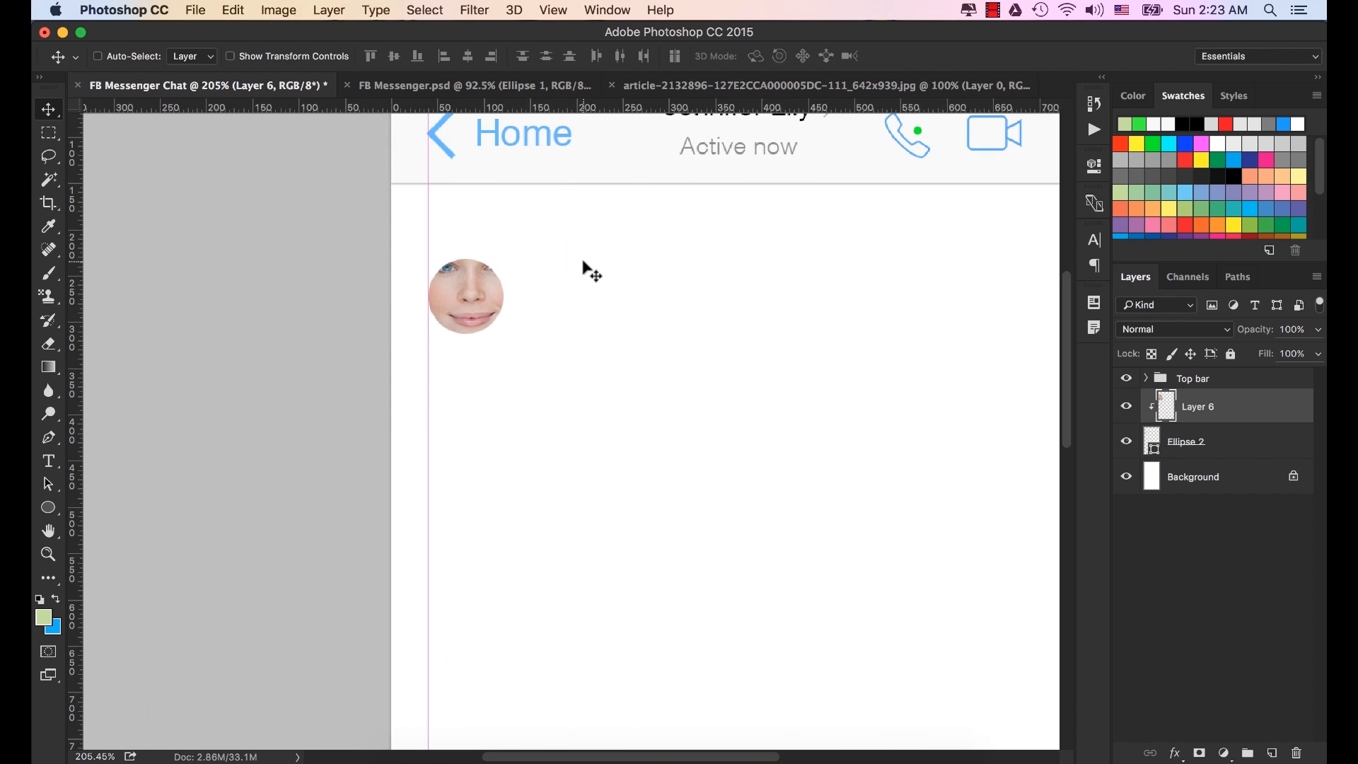
Scale the portrait down further until the whole head fits inside the circle.
key(super+t)
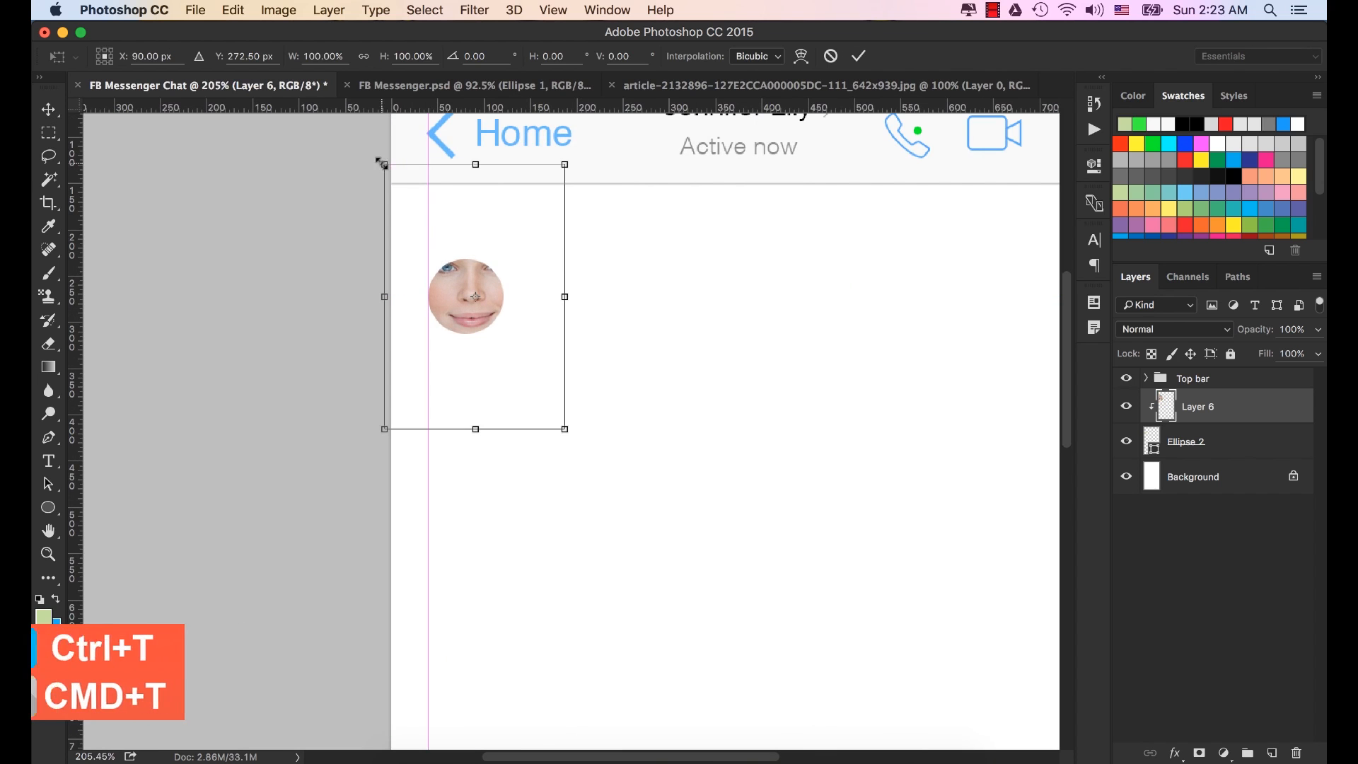
drag(381, 164, 426, 225)
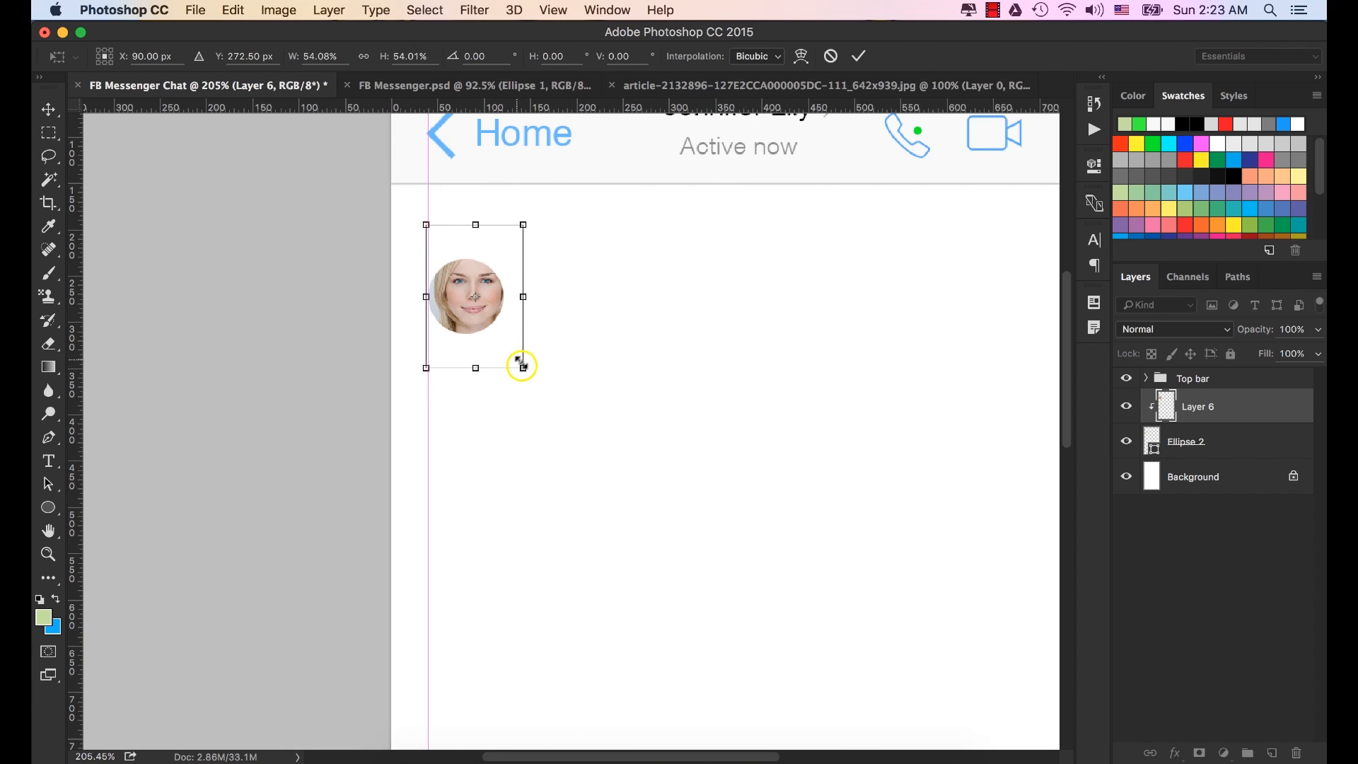
mouse_move(523, 368)
mouse_down()
mouse_move(493, 326)
mouse_move(507, 368)
mouse_up()
click(858, 56)
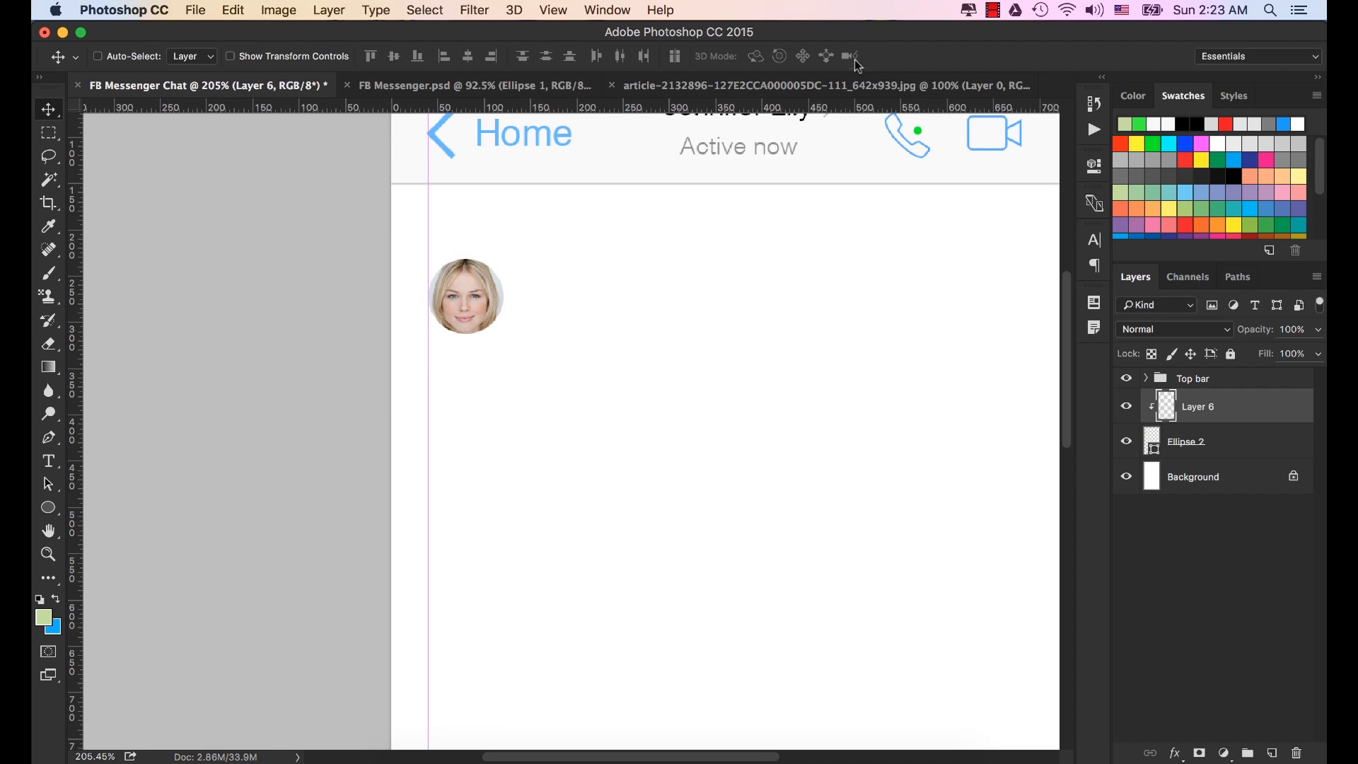
Group the portrait layer with the Ellipse 2 circle and name the group img.
scroll(778, 345, down, 5)
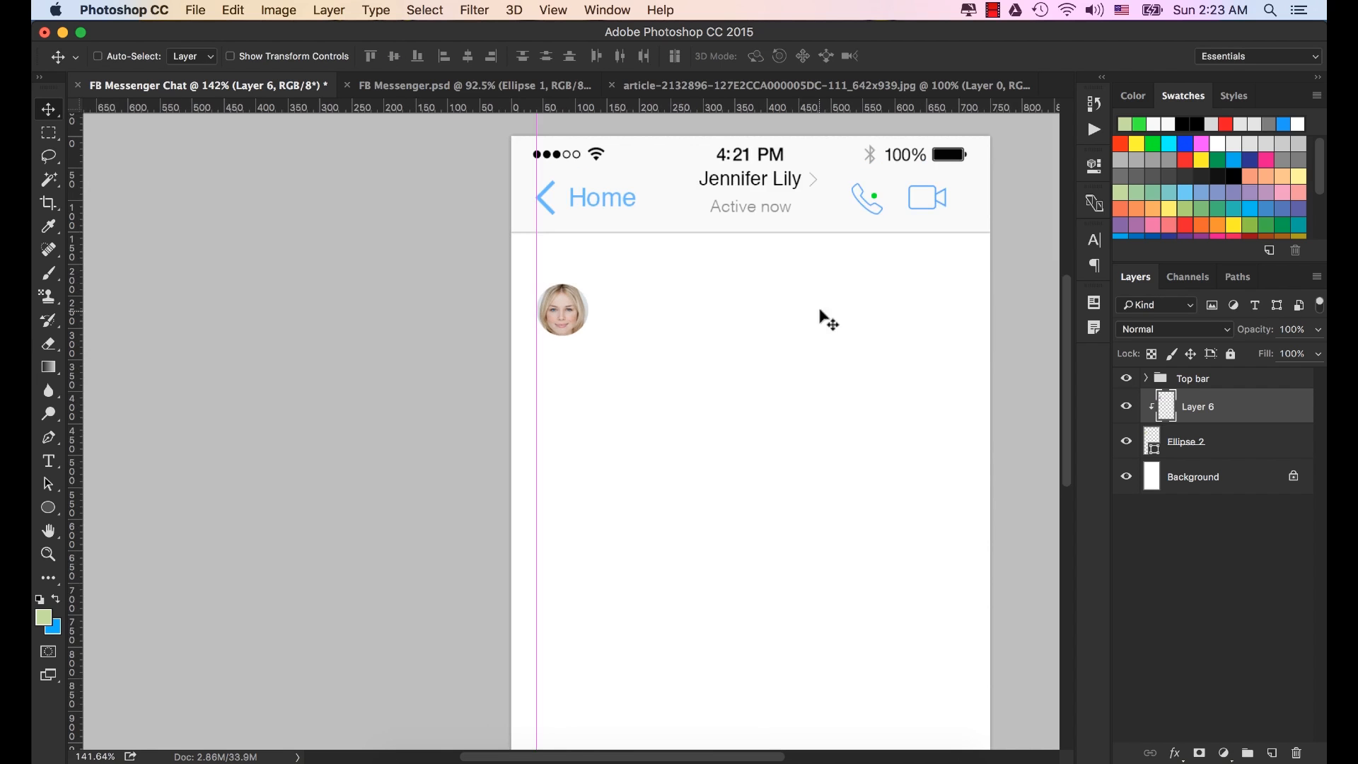
scroll(828, 320, right, 5)
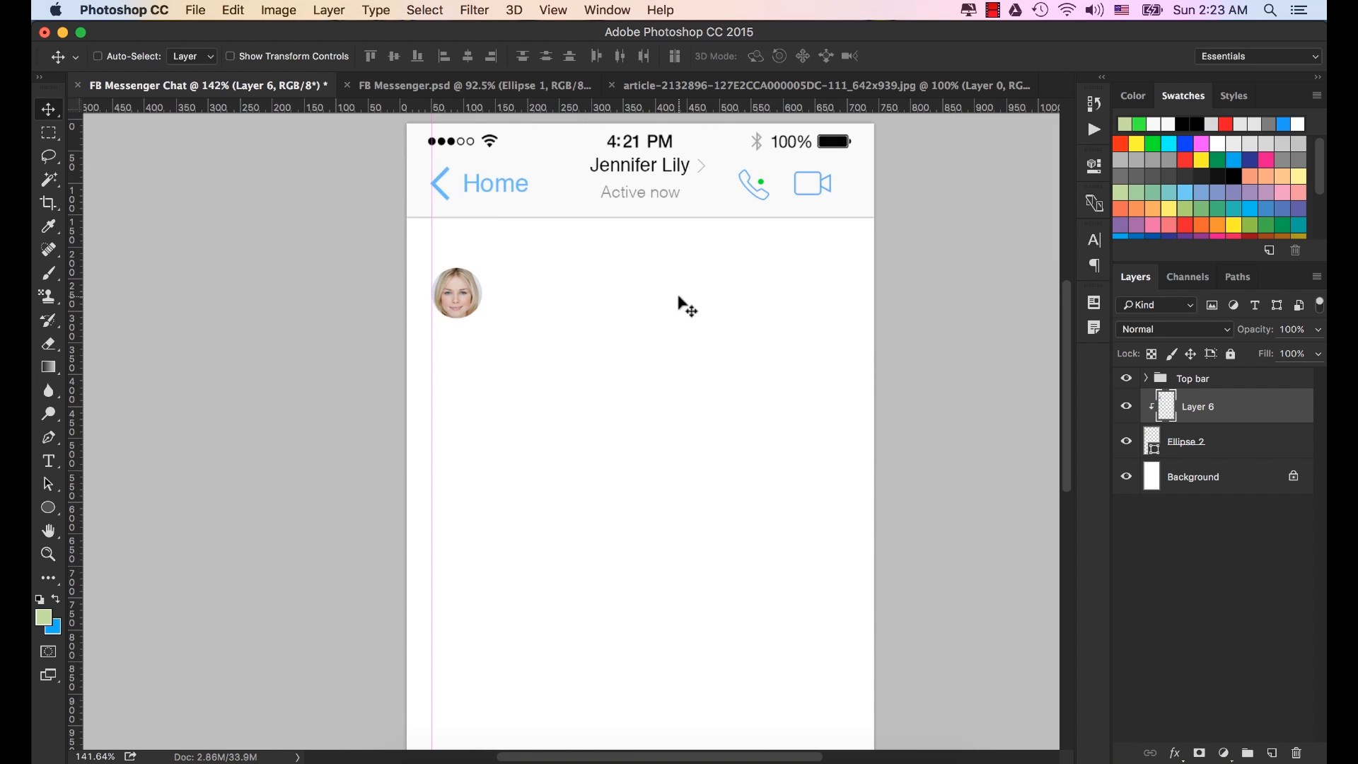
click(1211, 442)
shift+click(1212, 443)
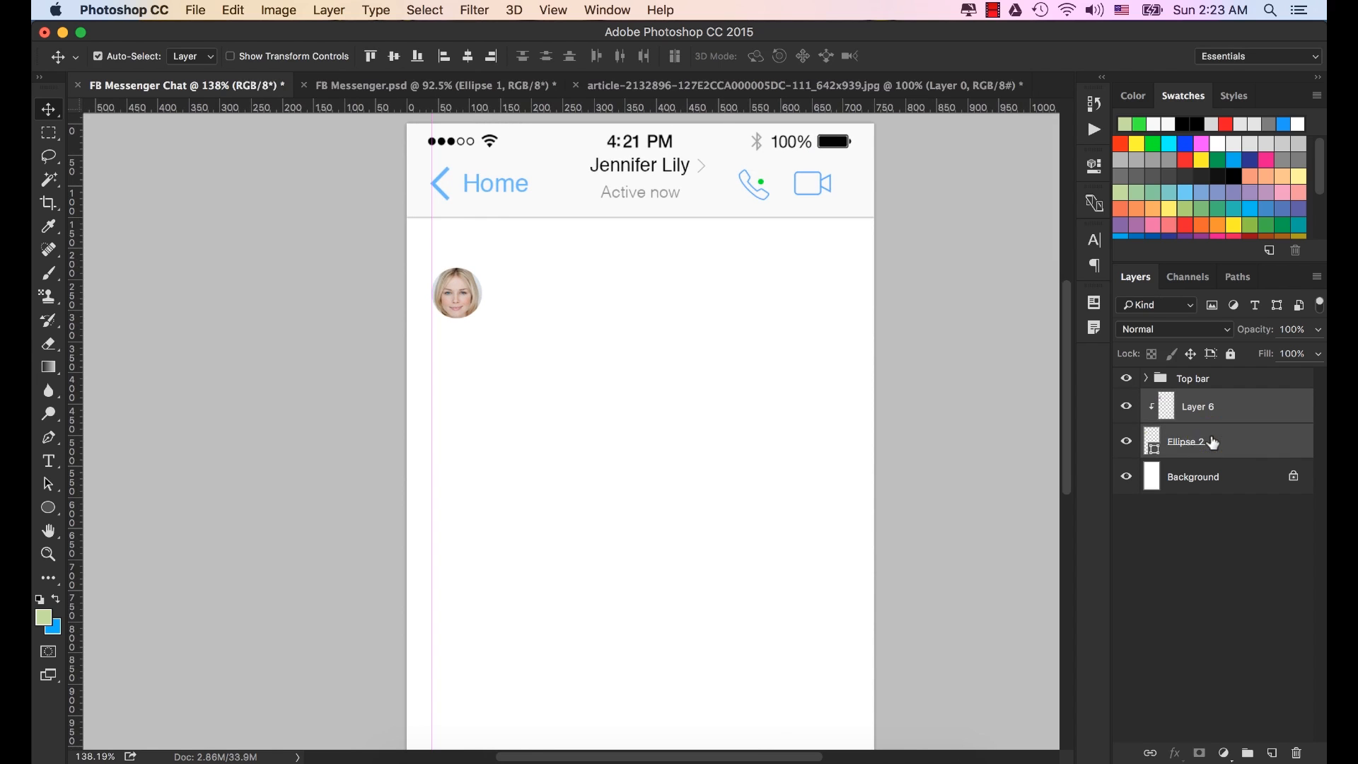
key(super)
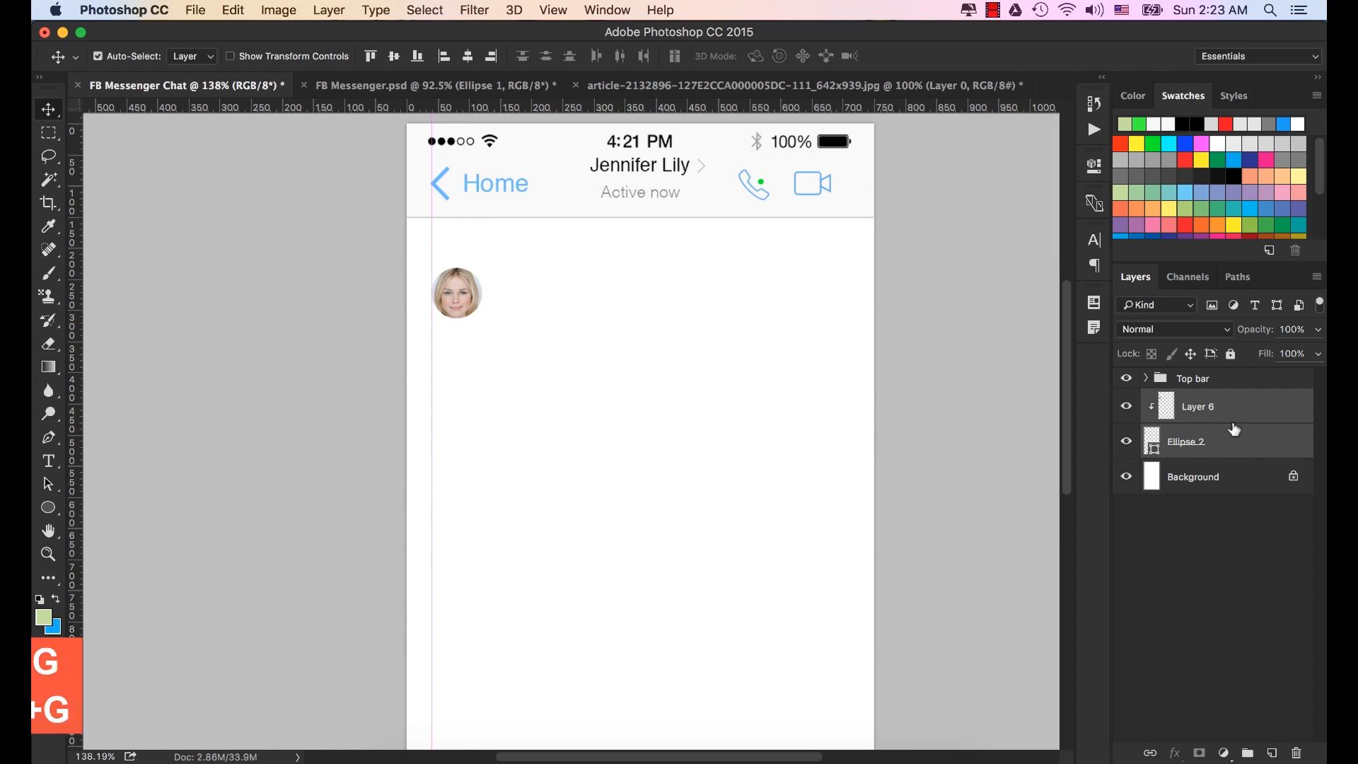
key(super+g)
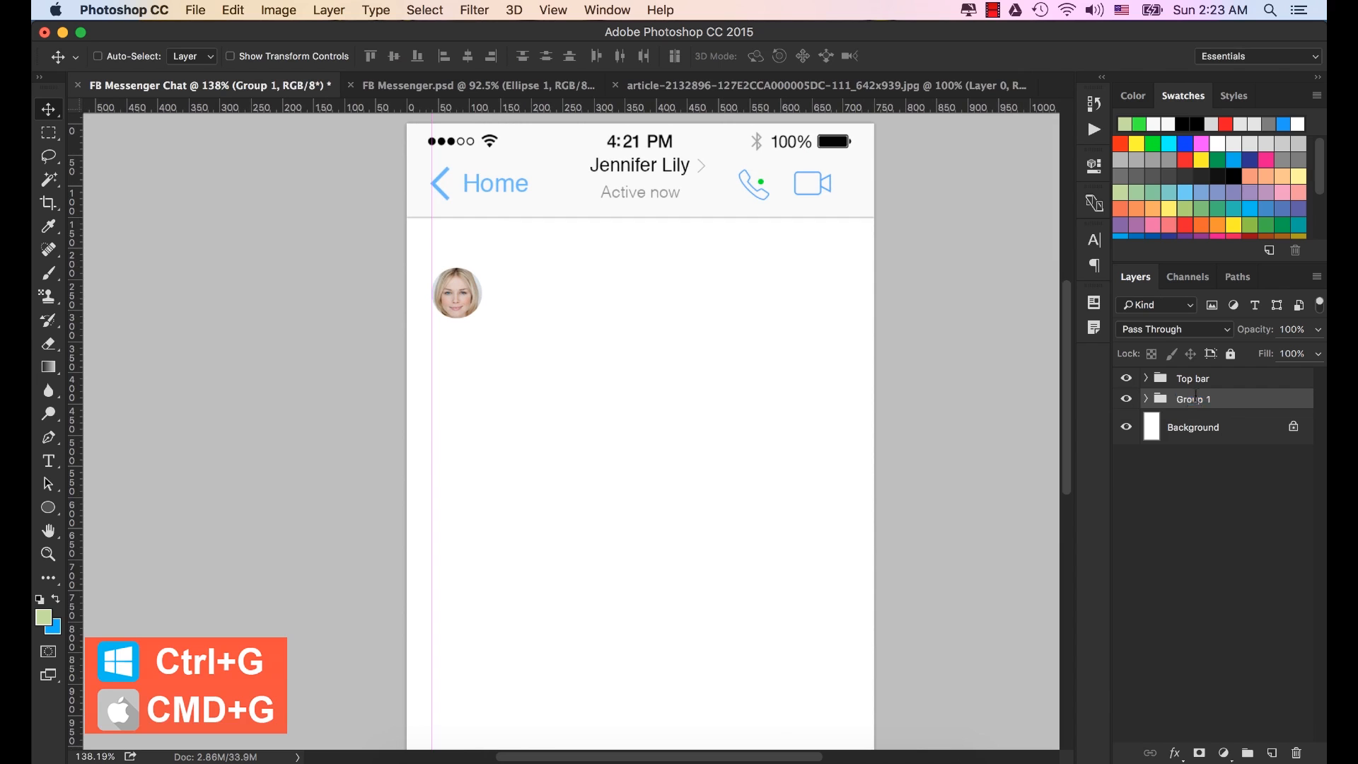
double_click(1194, 400)
text(img)
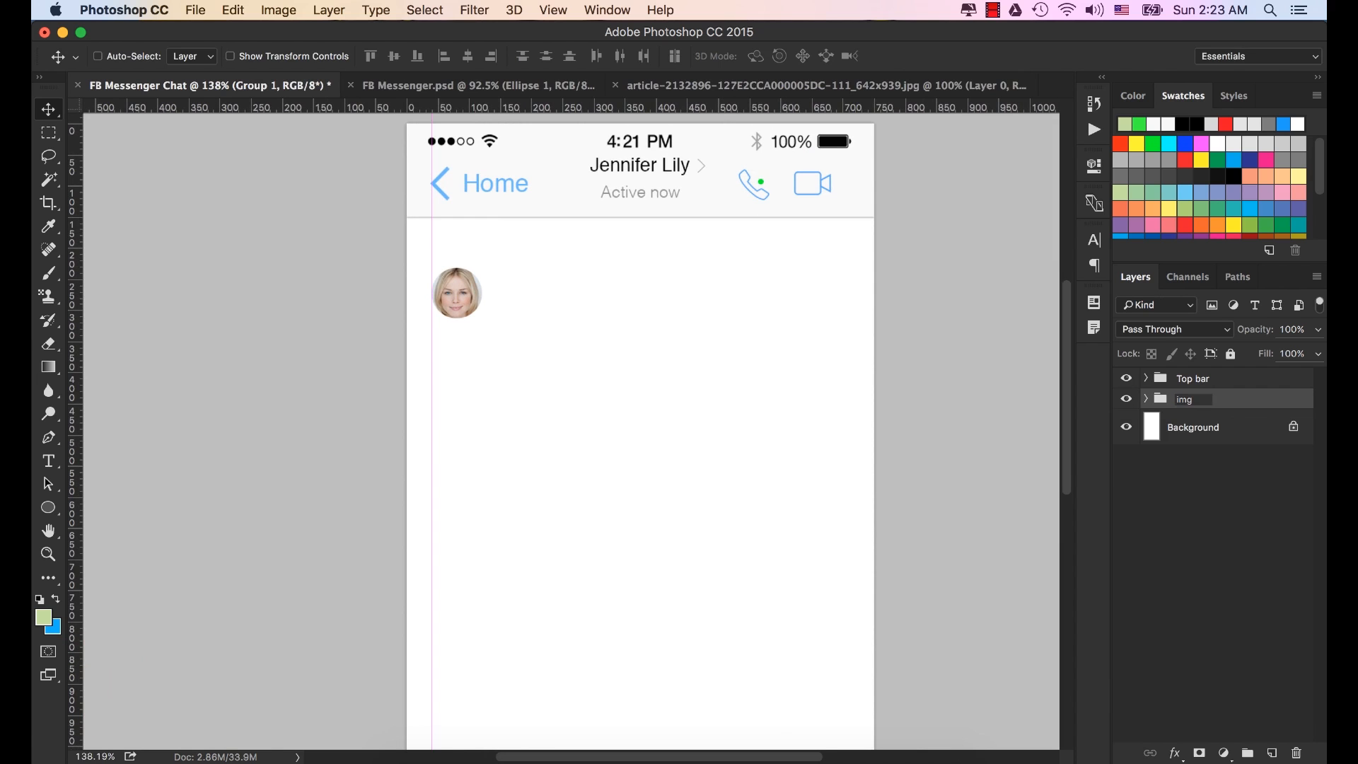
key(Return)
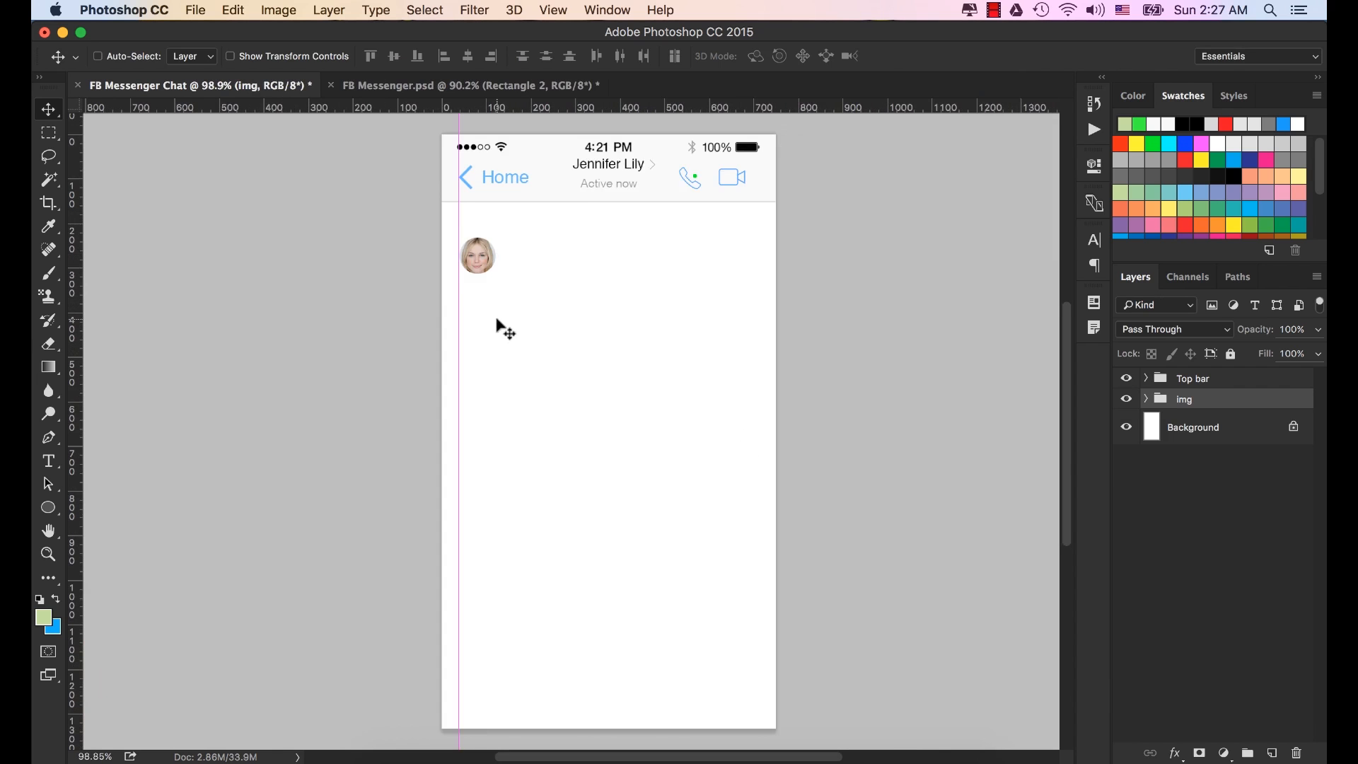
Move the vertical guide closer to the canvas's left edge, to about 20 px.
scroll(488, 311, up, 5)
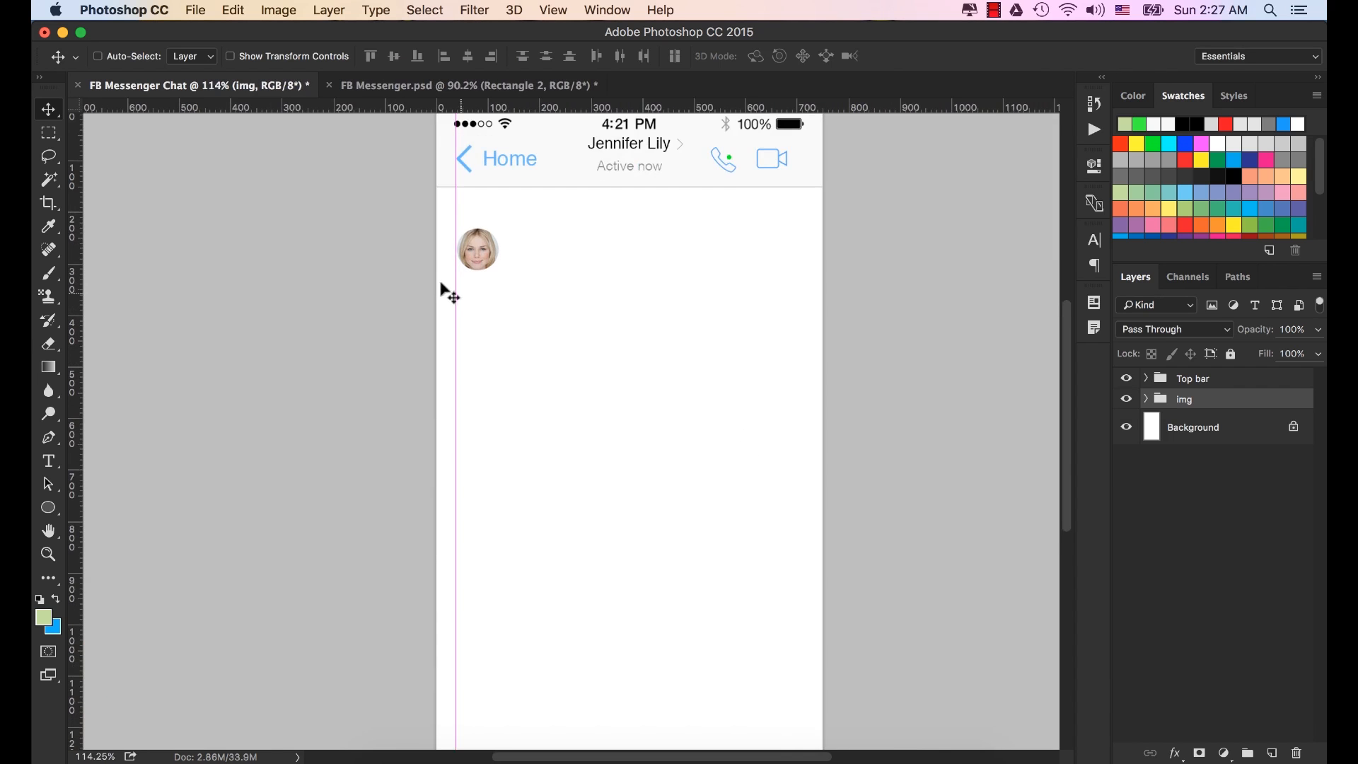
scroll(456, 294, up, 3)
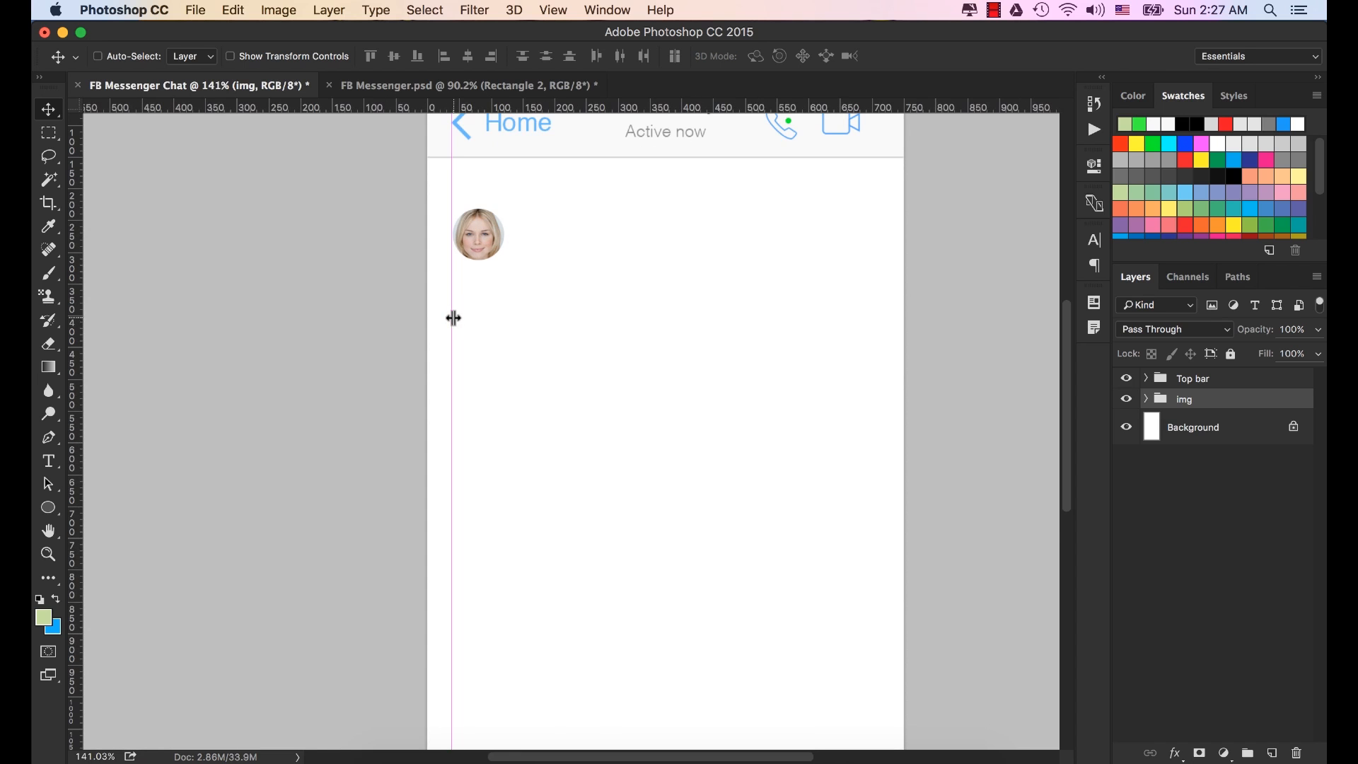
drag(449, 317, 441, 320)
scroll(441, 316, up, 2)
scroll(775, 295, down, 2)
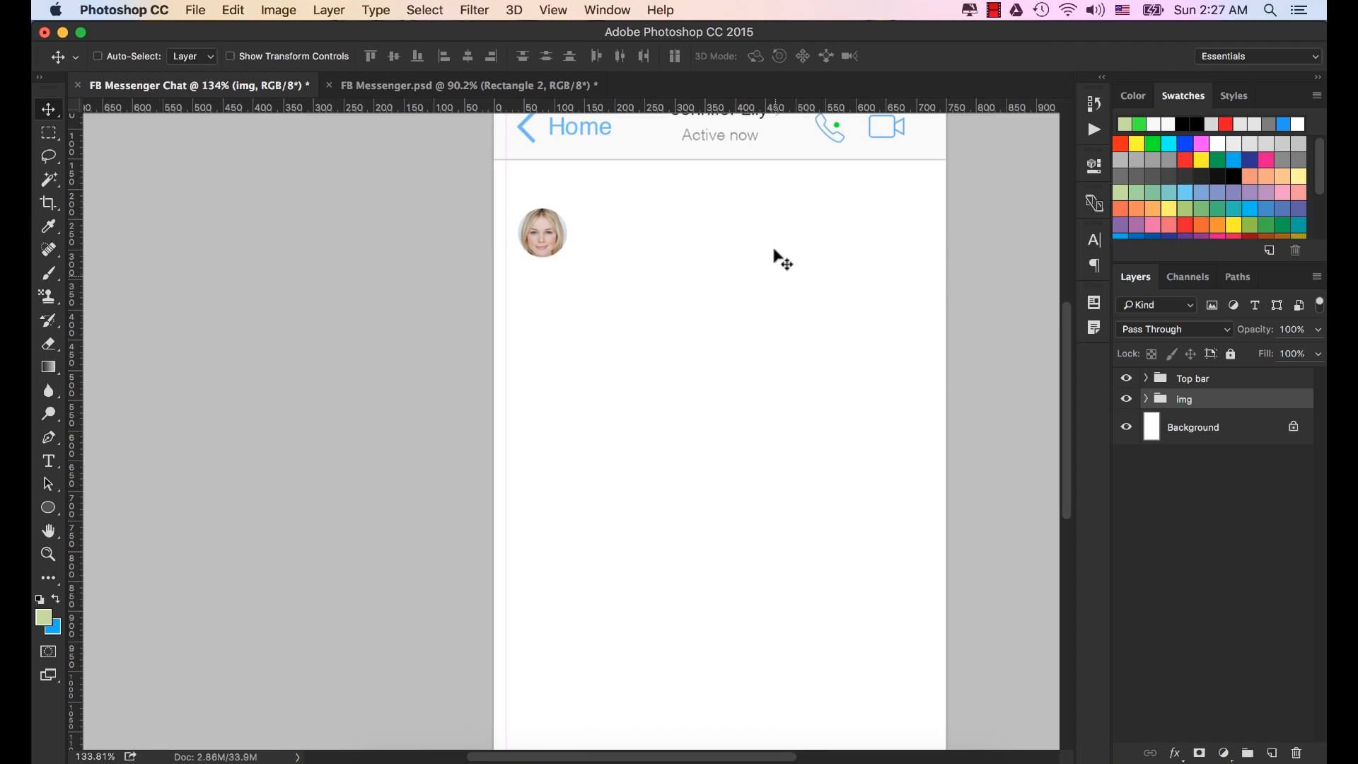
Create a 547 × 147 px rectangle shape beside the profile picture with the Rectangle tool.
click(51, 508)
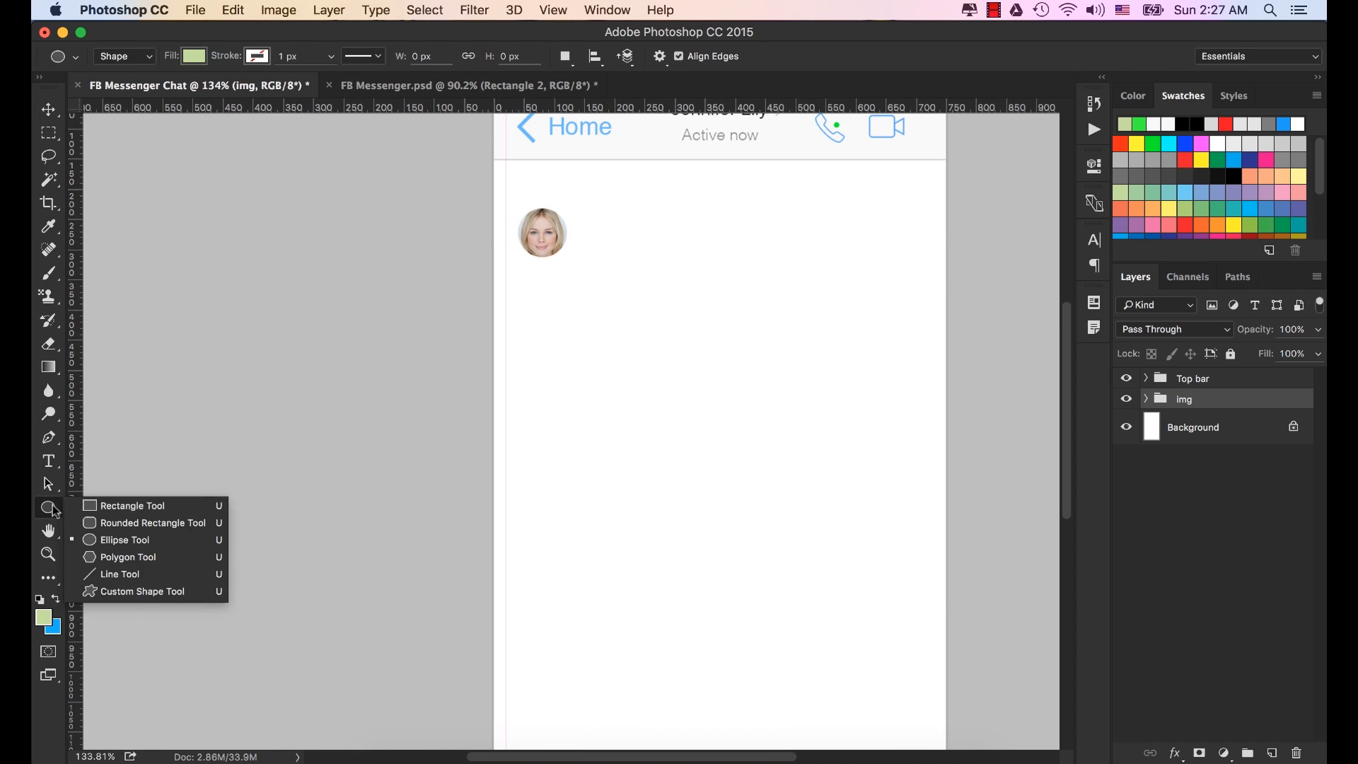
click(125, 507)
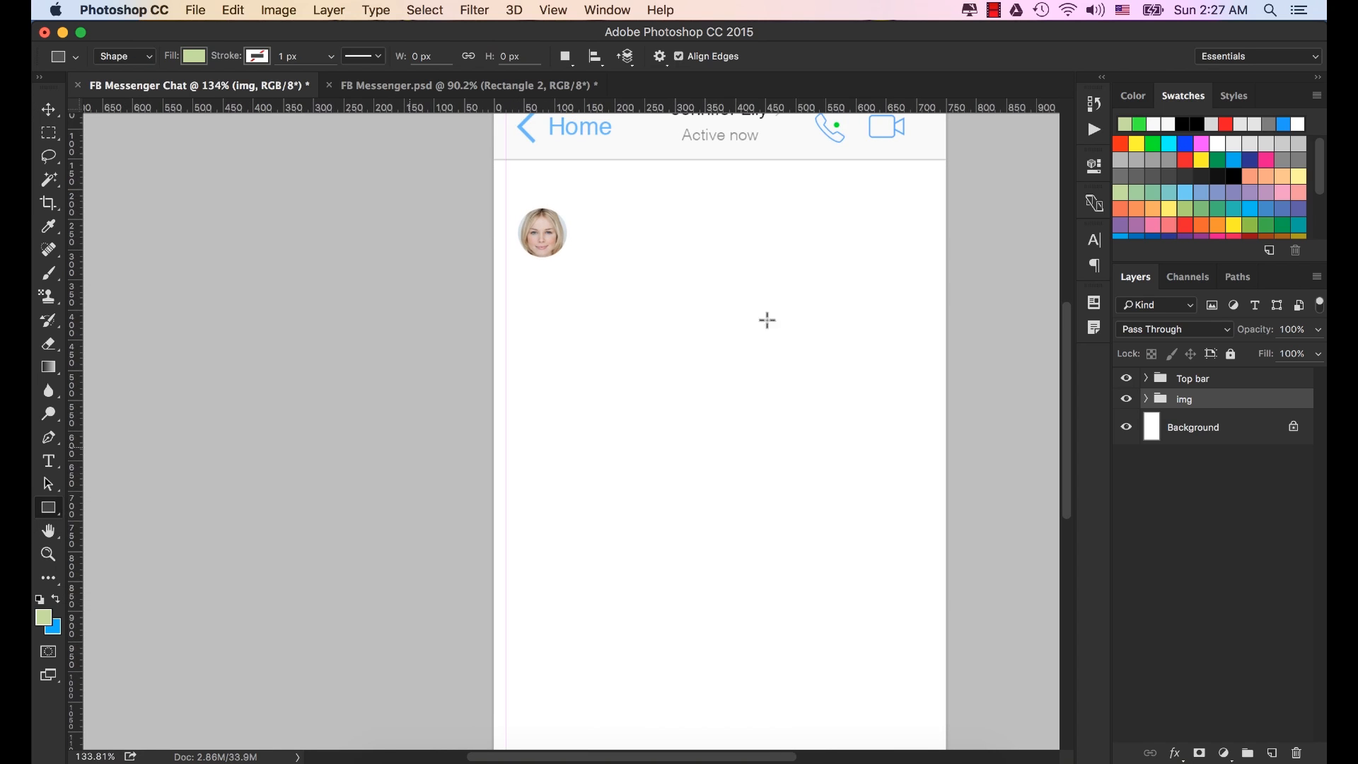
click(687, 246)
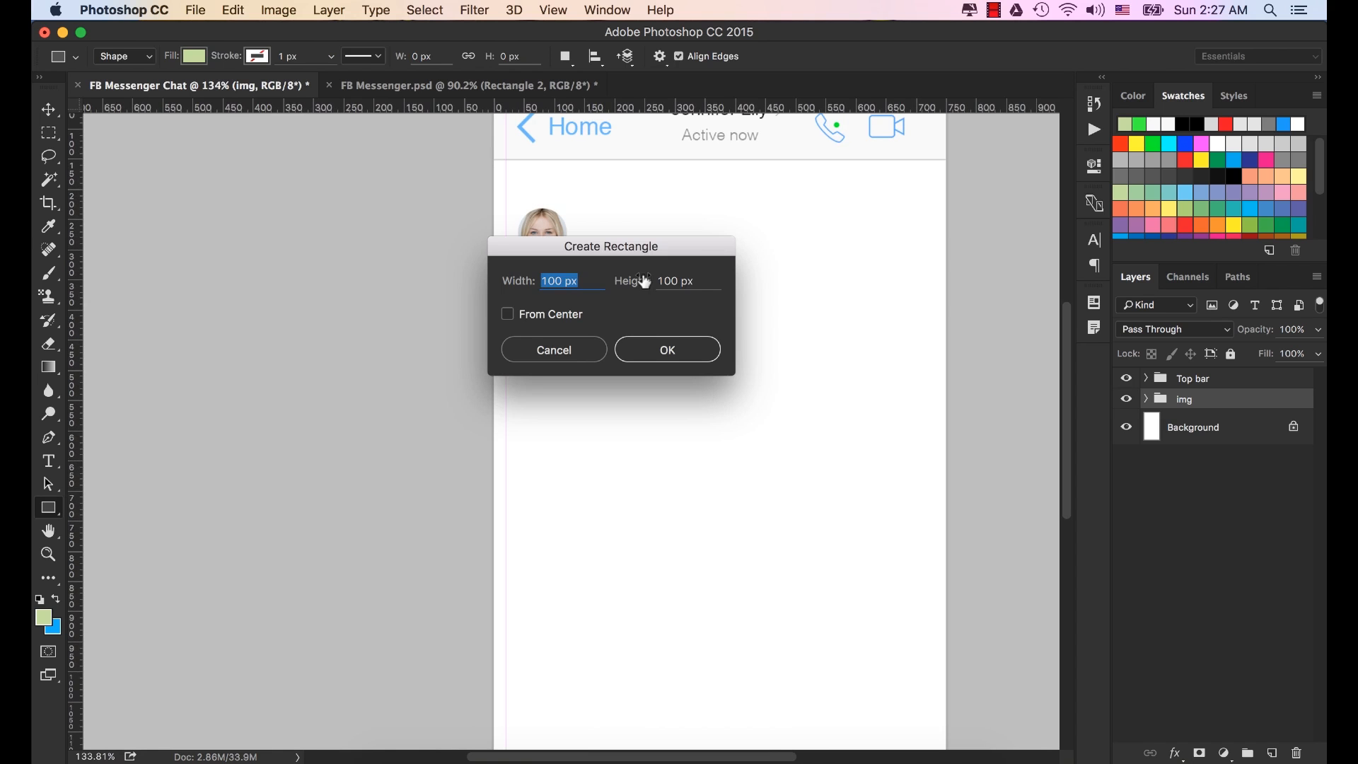
text(547)
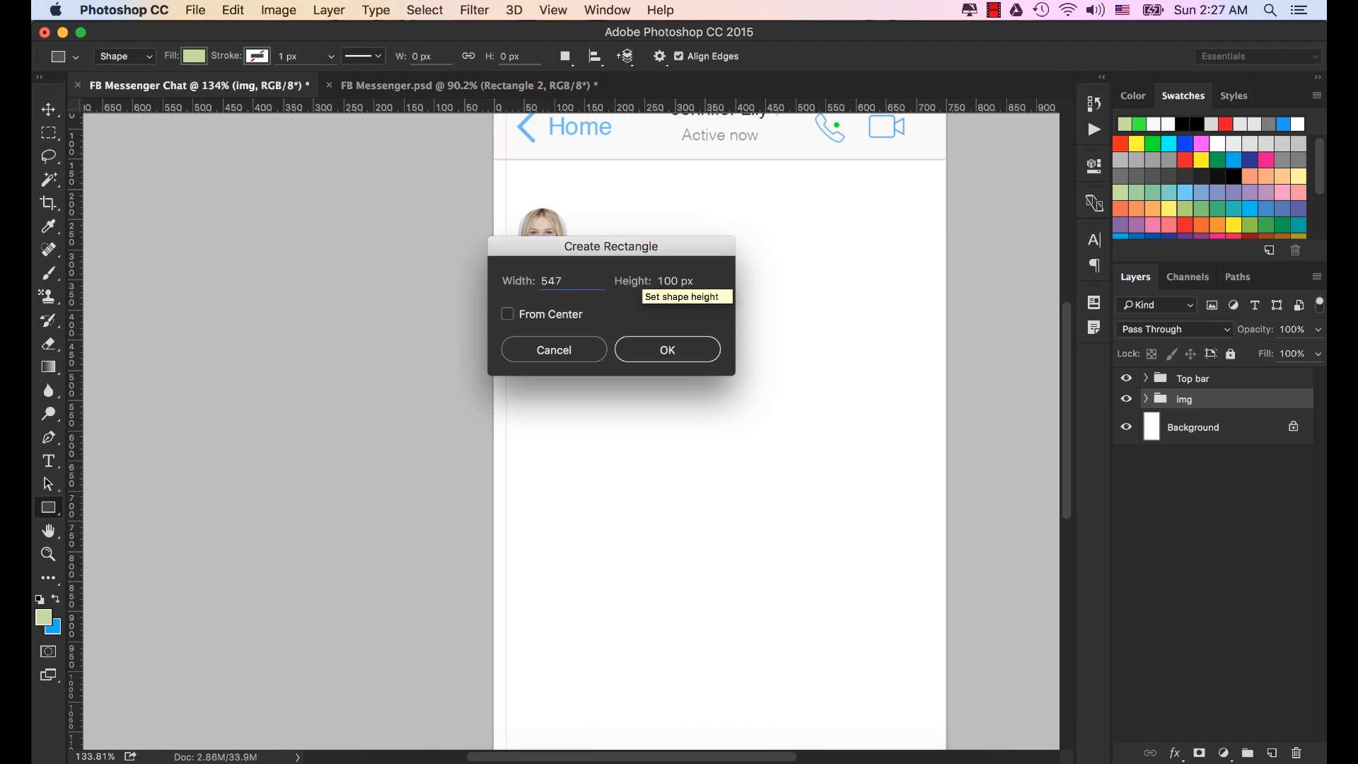
key(Tab)
text(14)
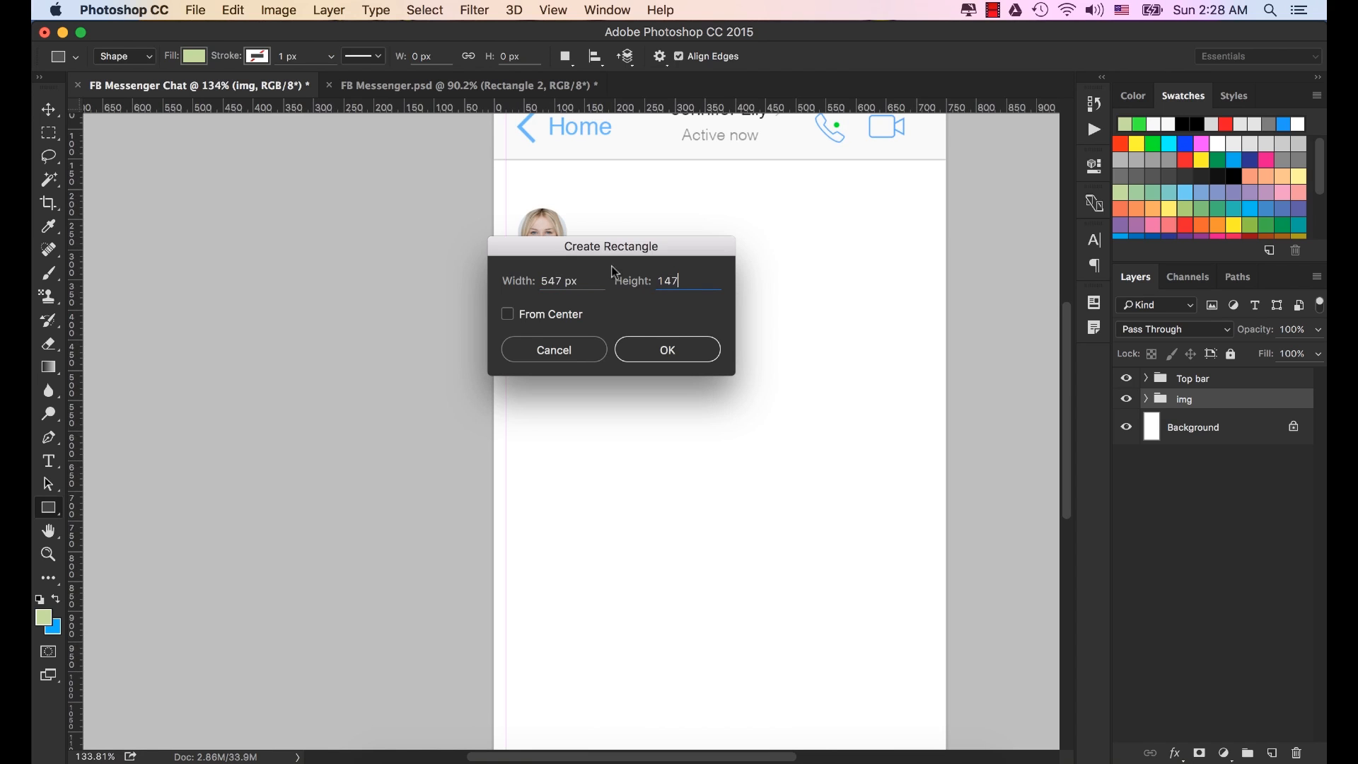
click(669, 350)
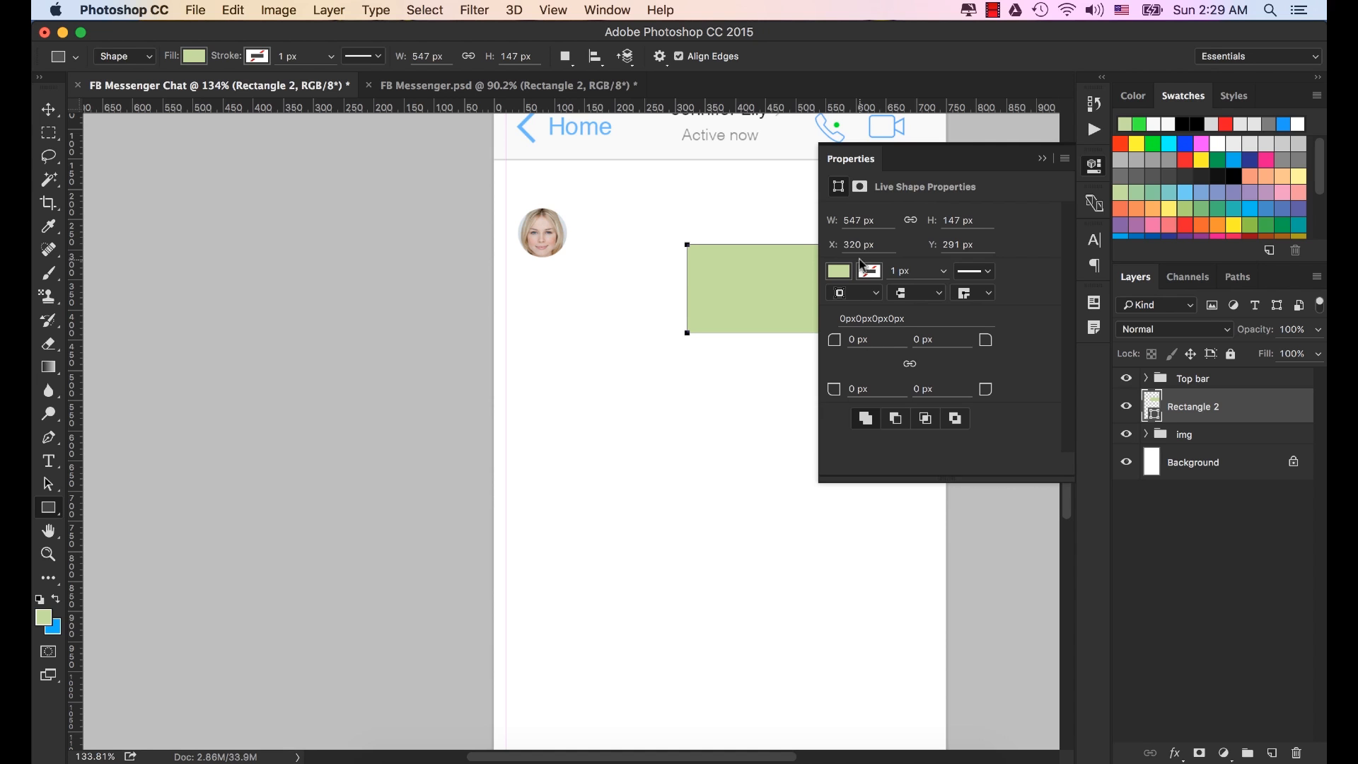
Set the green rectangle's width to 529 px.
click(880, 221)
drag(881, 221, 858, 220)
text(29)
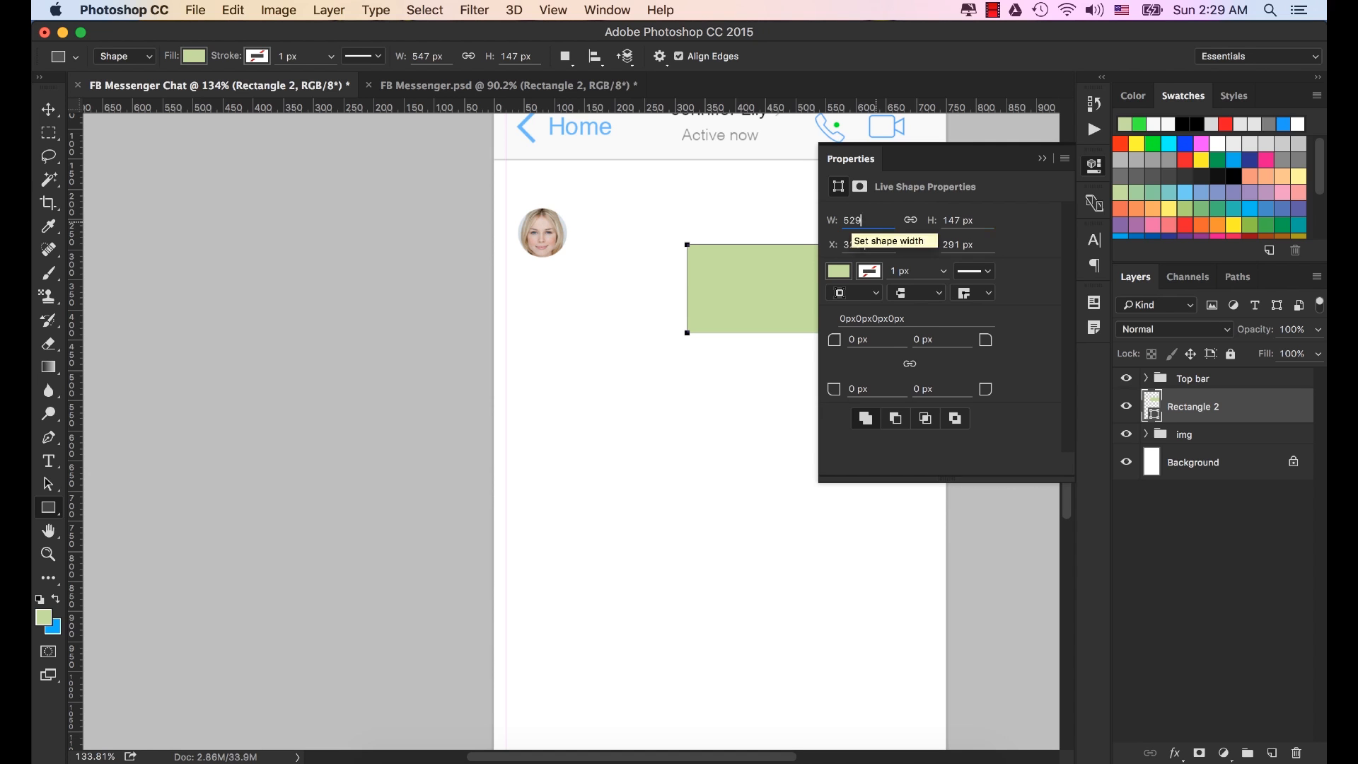
key(Tab)
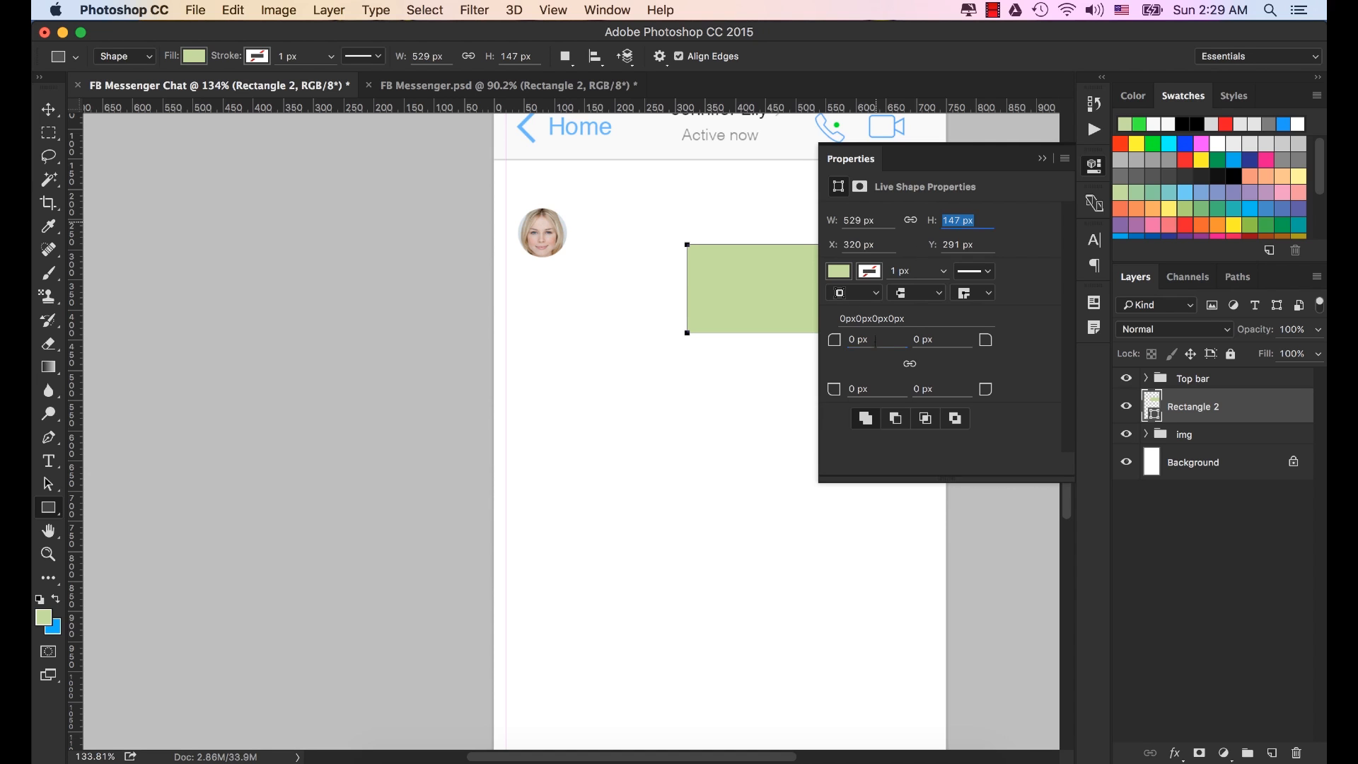
Round all four corners of the green rectangle with a 36 px radius.
drag(876, 340, 819, 339)
text(36)
key(Tab)
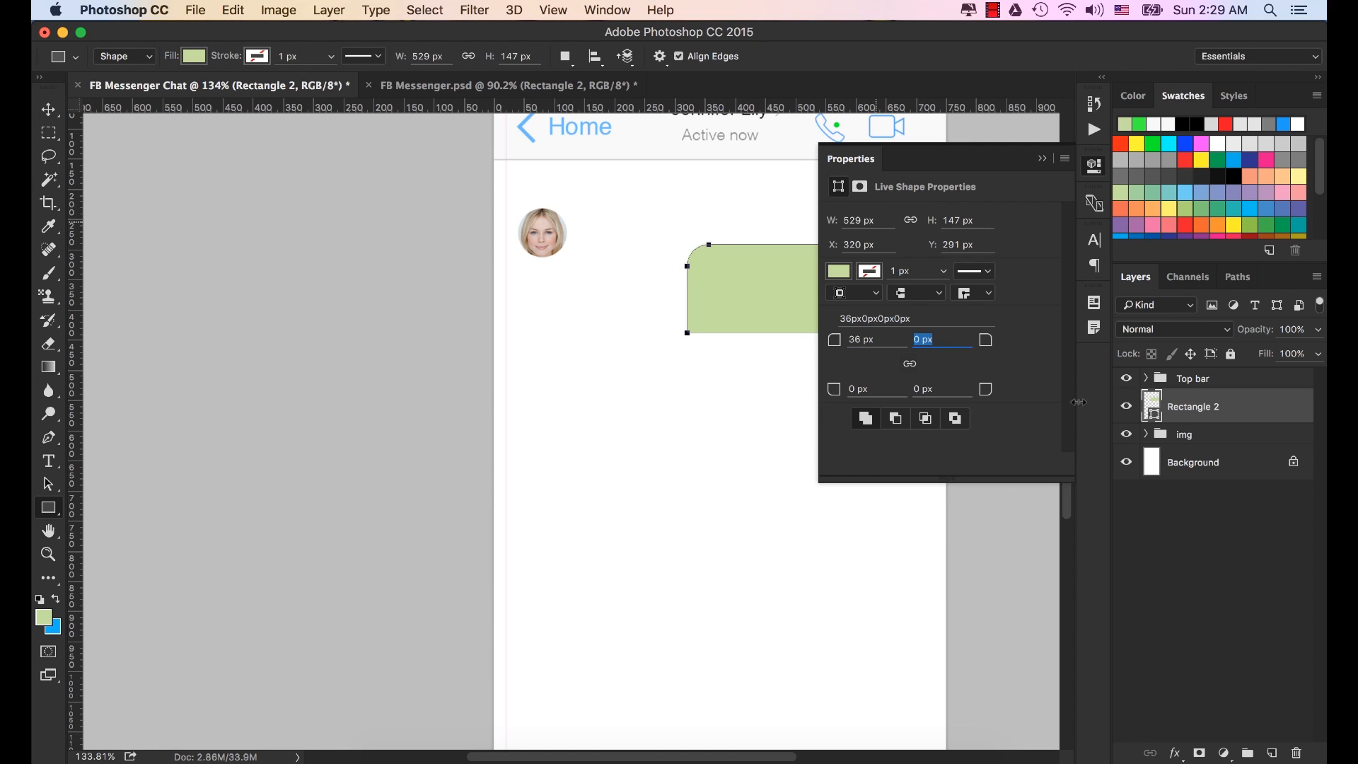
click(914, 368)
text(36)
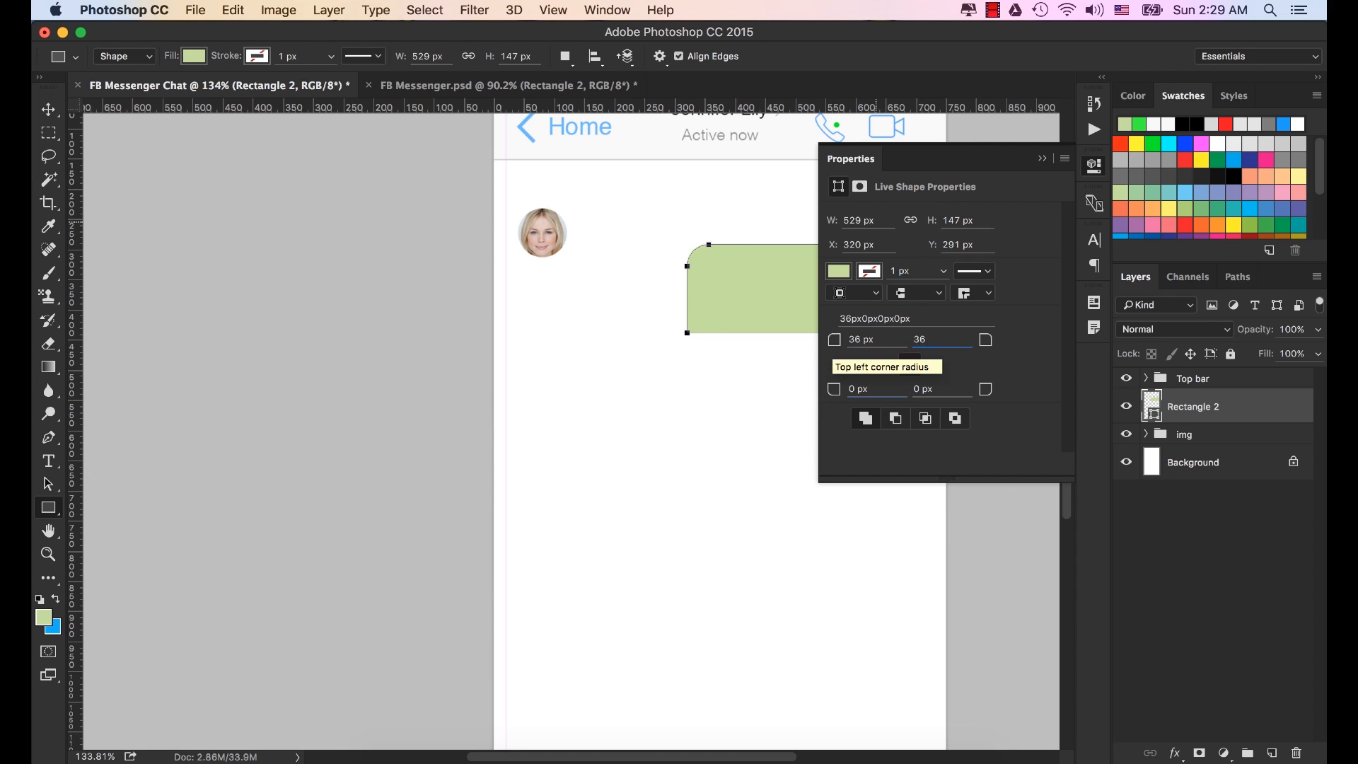
key(Tab)
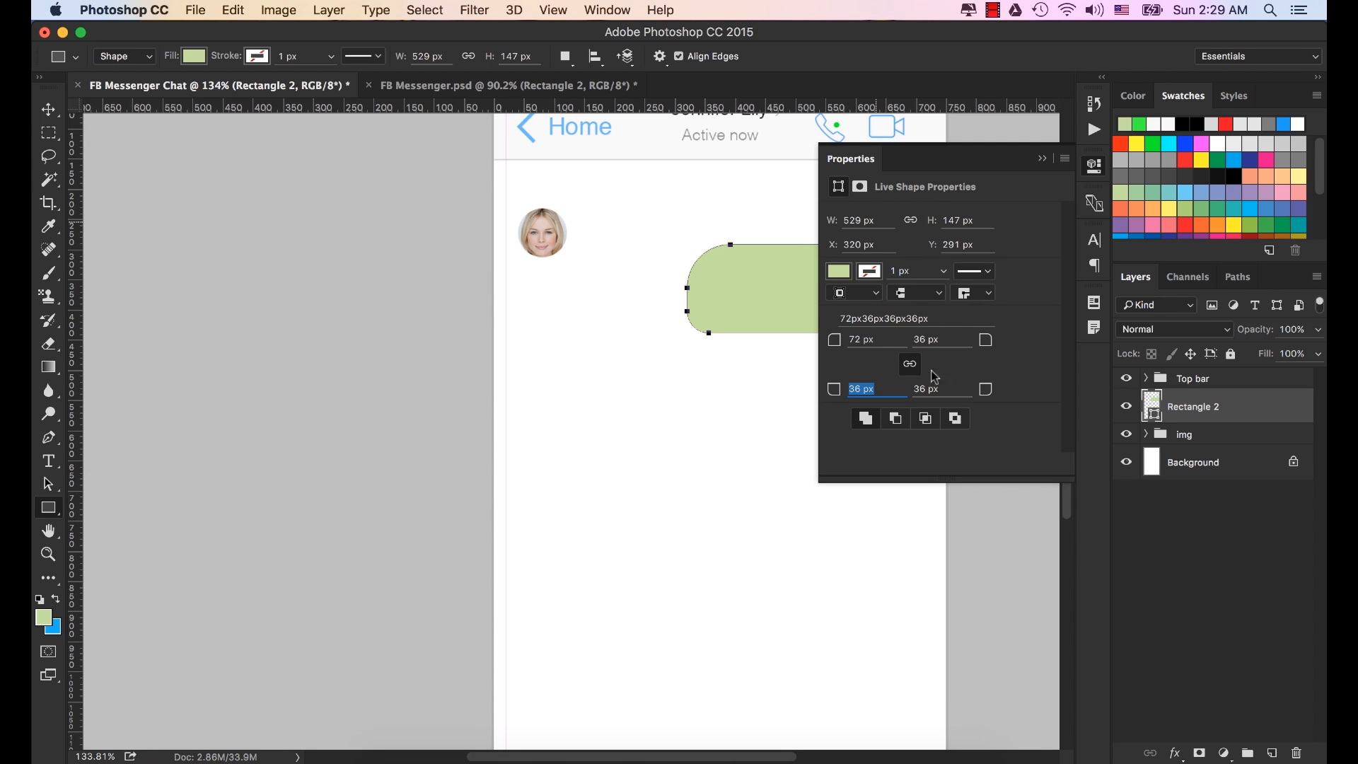
drag(878, 339, 631, 338)
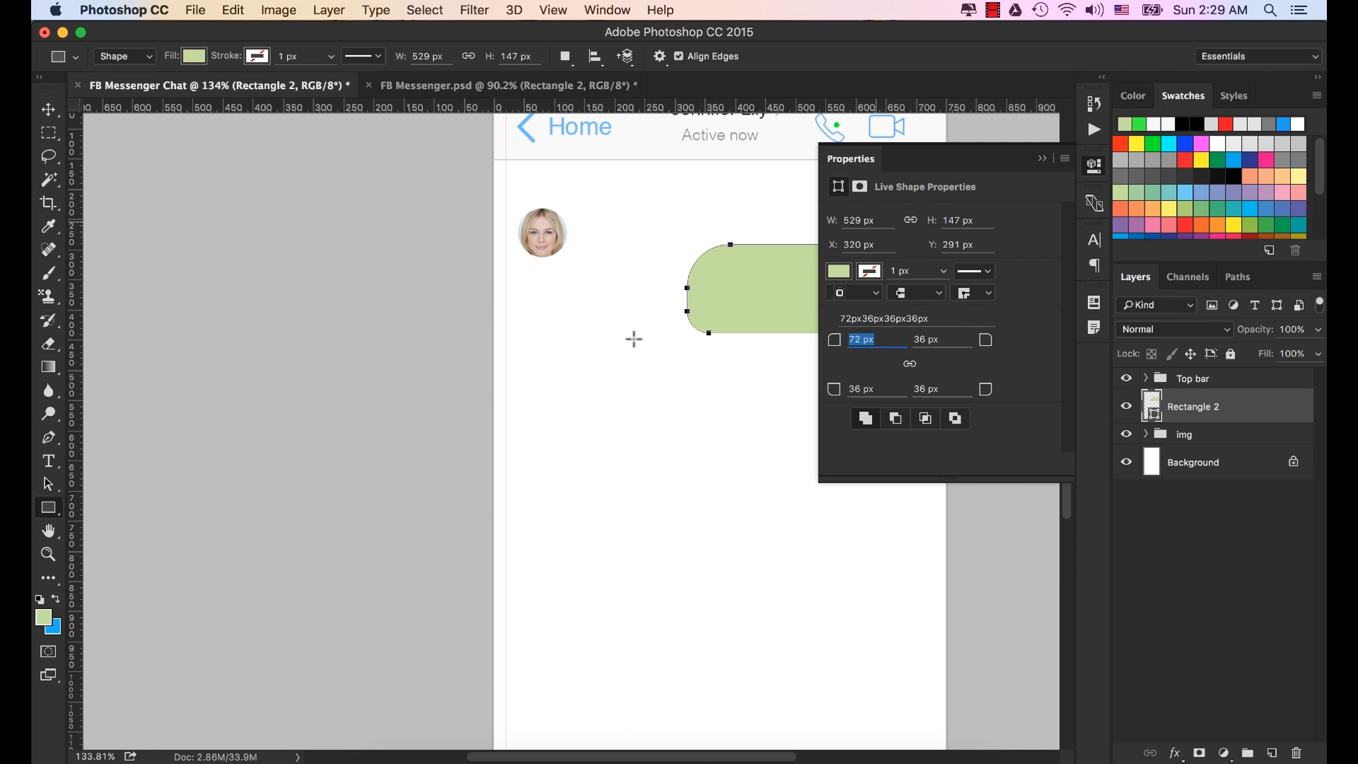
text(36)
key(Tab)
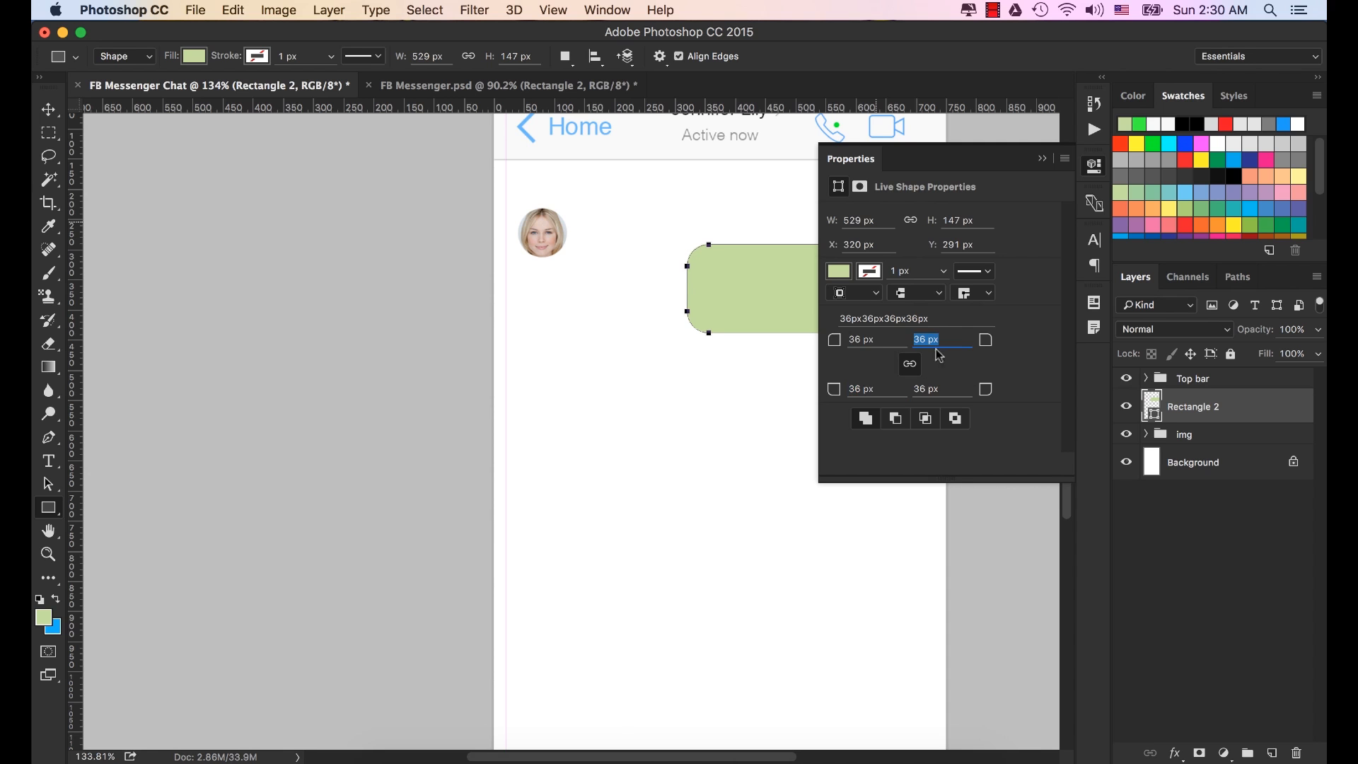
click(1042, 159)
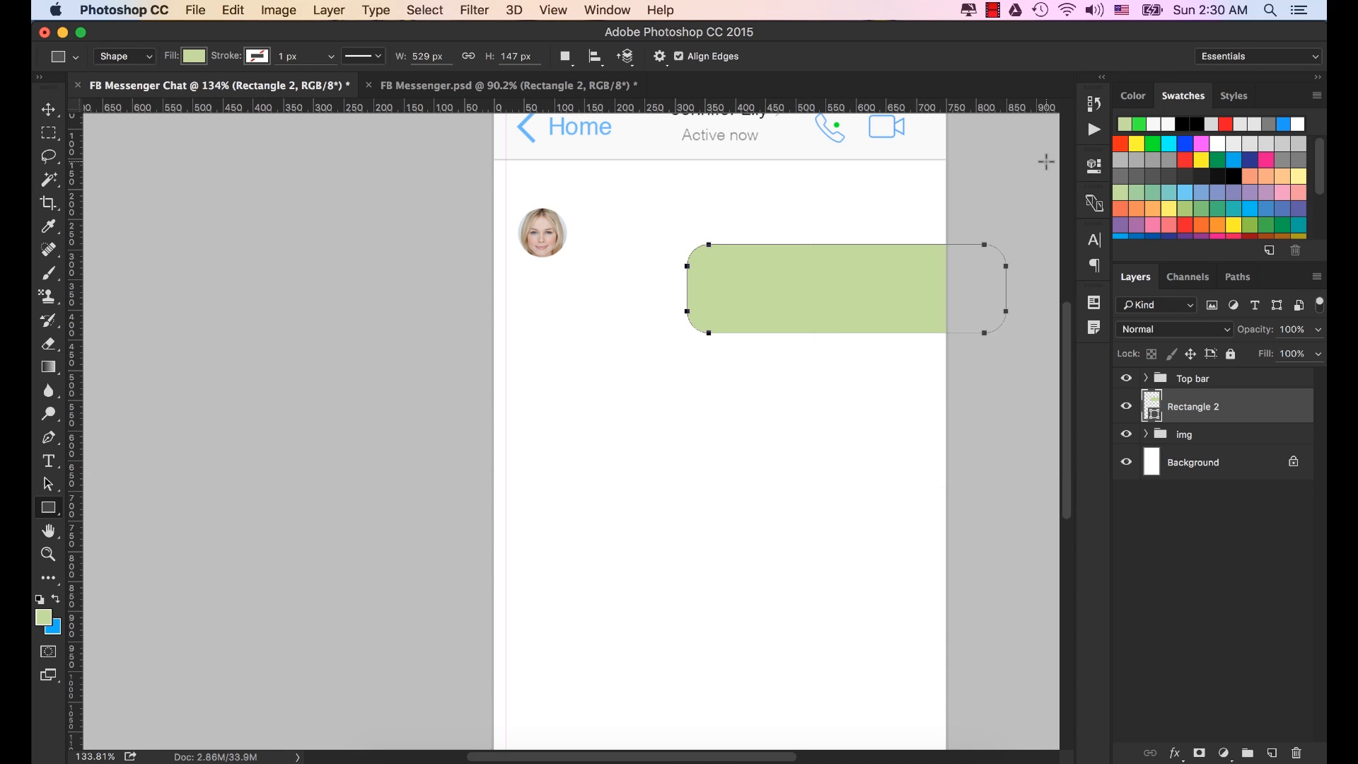
Change the green rounded rectangle's fill colour to #cecece.
click(1096, 169)
click(839, 274)
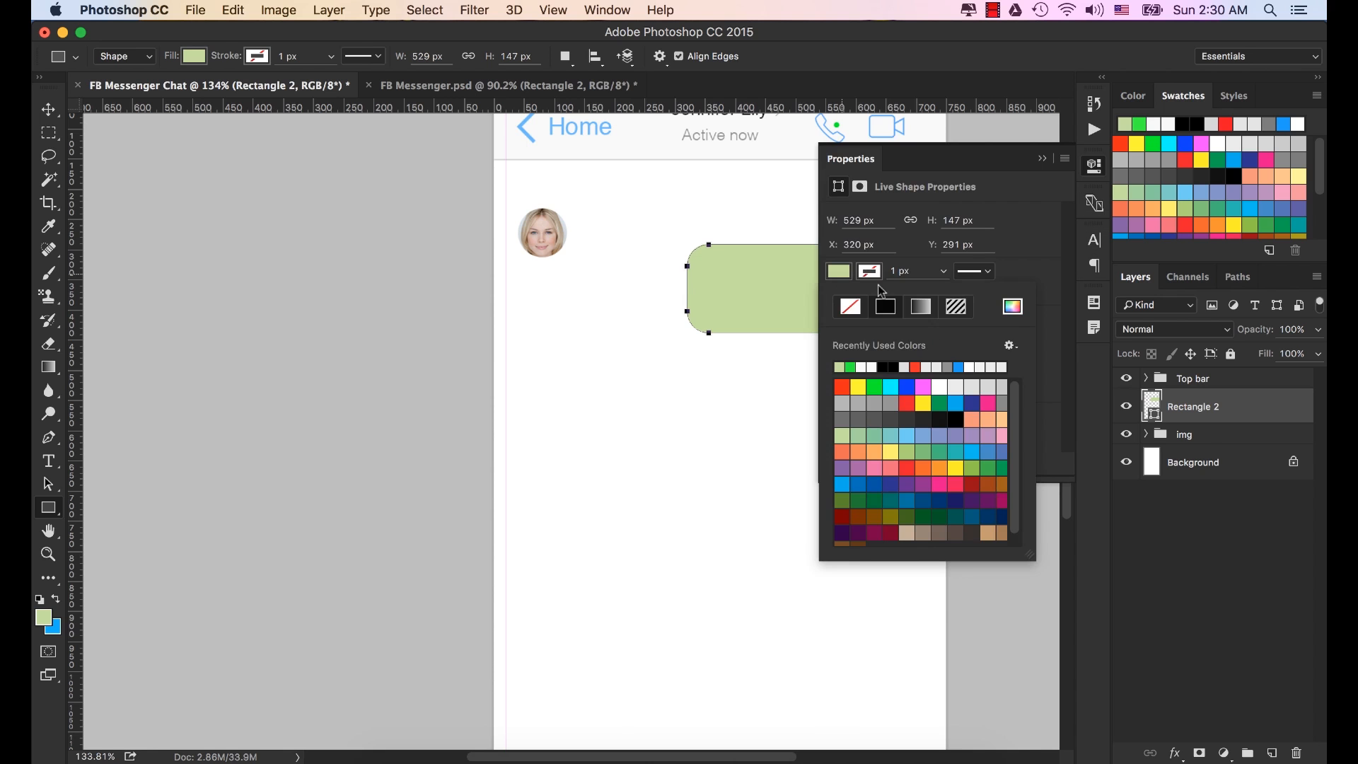
click(1012, 308)
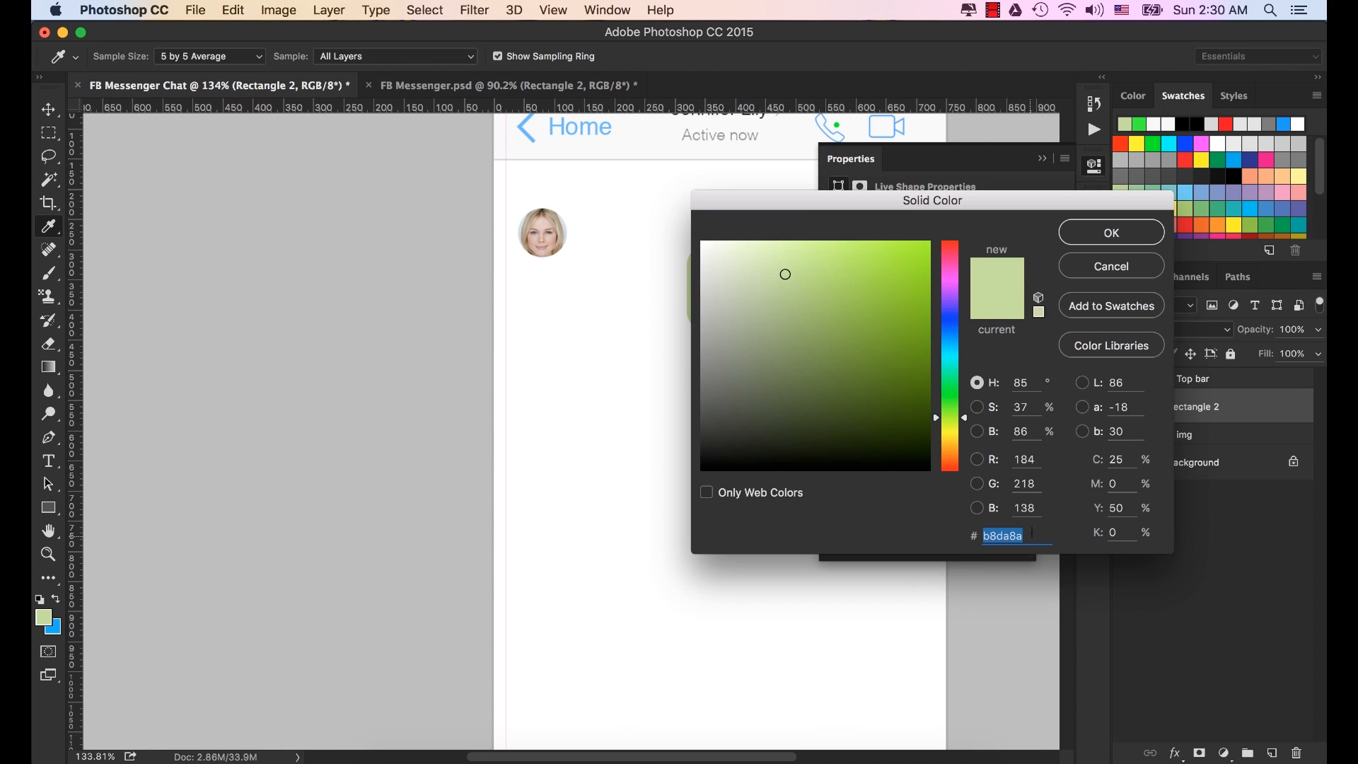
double_click(1032, 535)
text(cec)
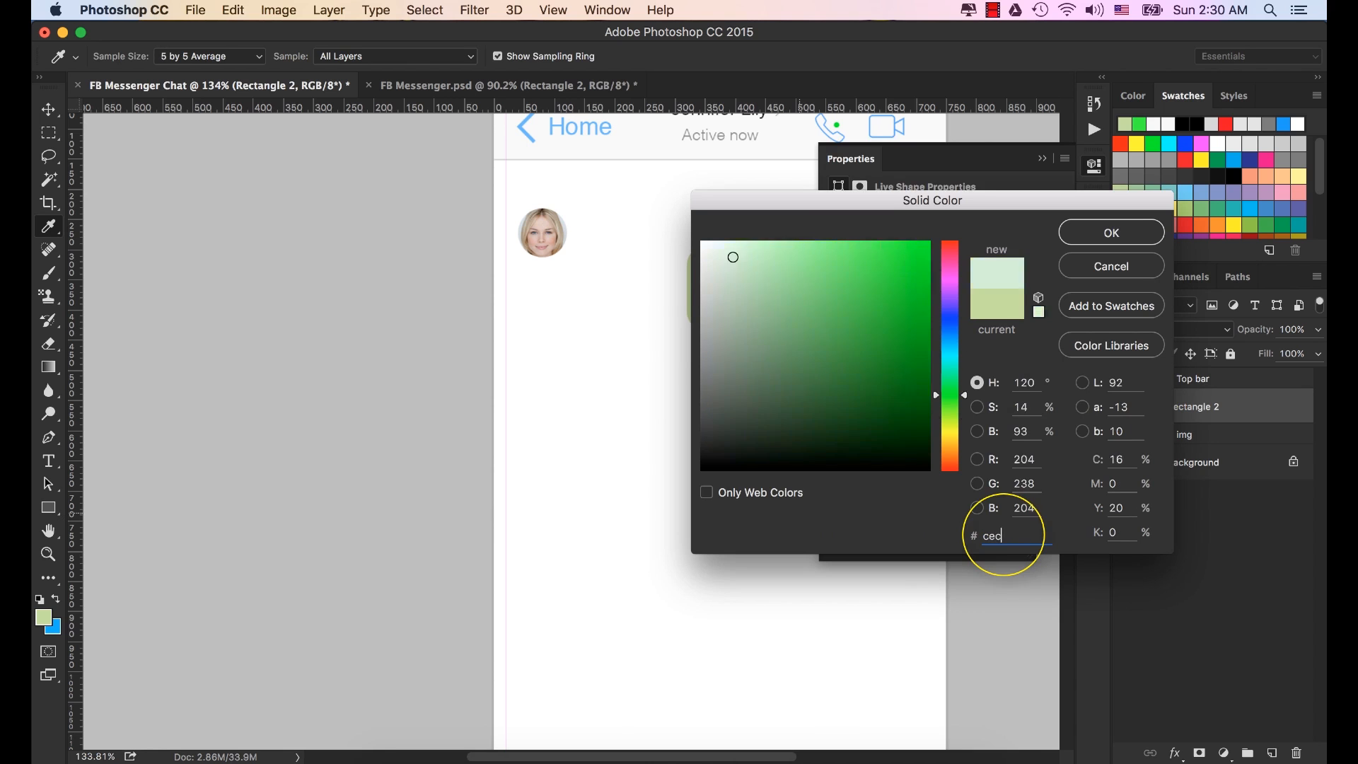
text(ece)
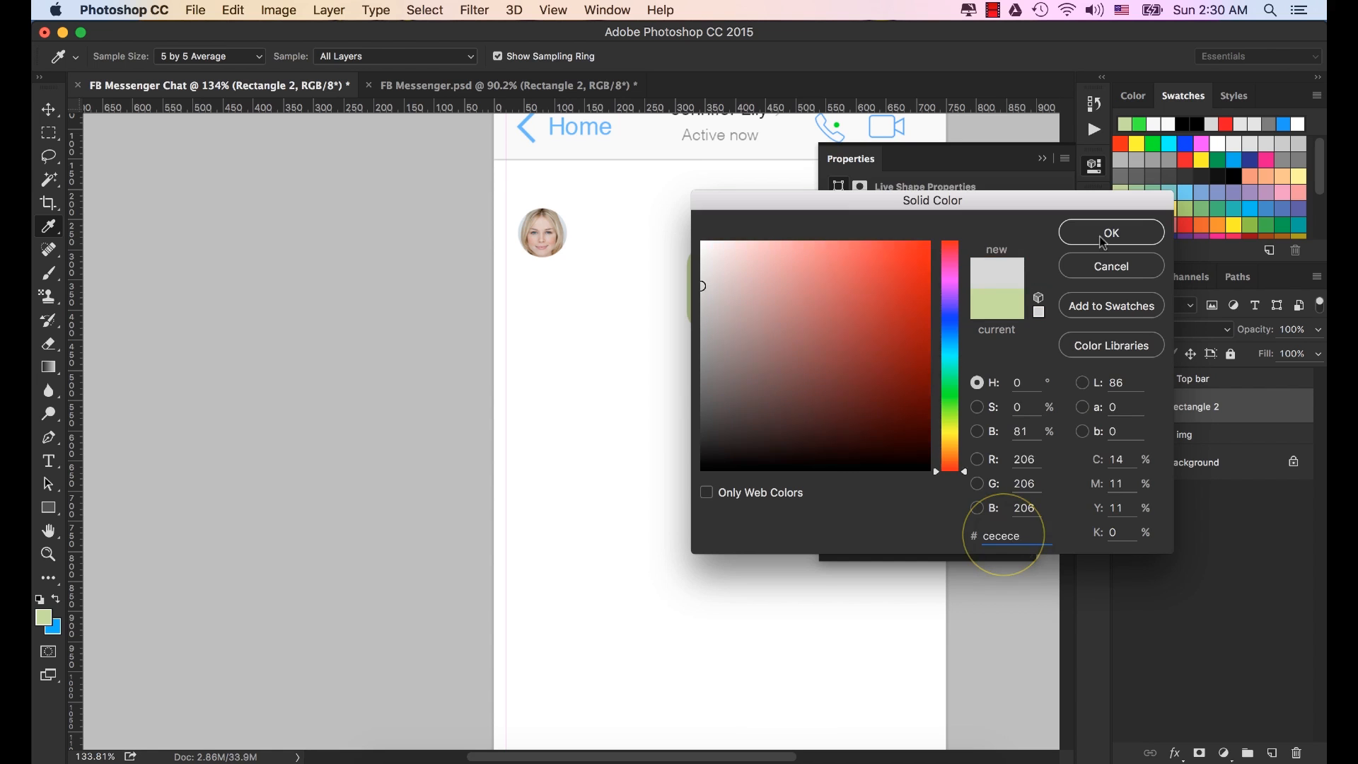
click(1110, 233)
click(1042, 159)
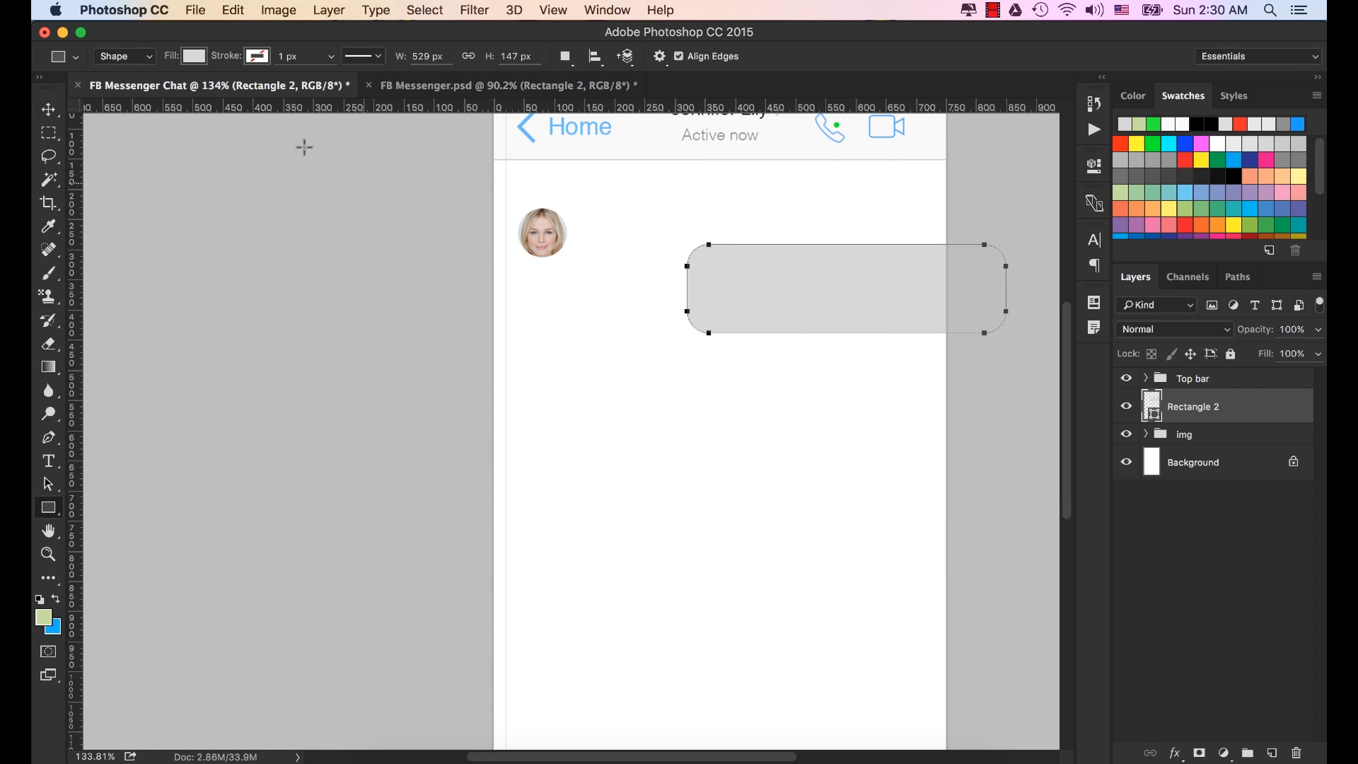
Move the grey rounded rectangle directly beside the profile picture, just below the header.
click(48, 109)
drag(870, 303, 764, 233)
scroll(794, 446, down, 4)
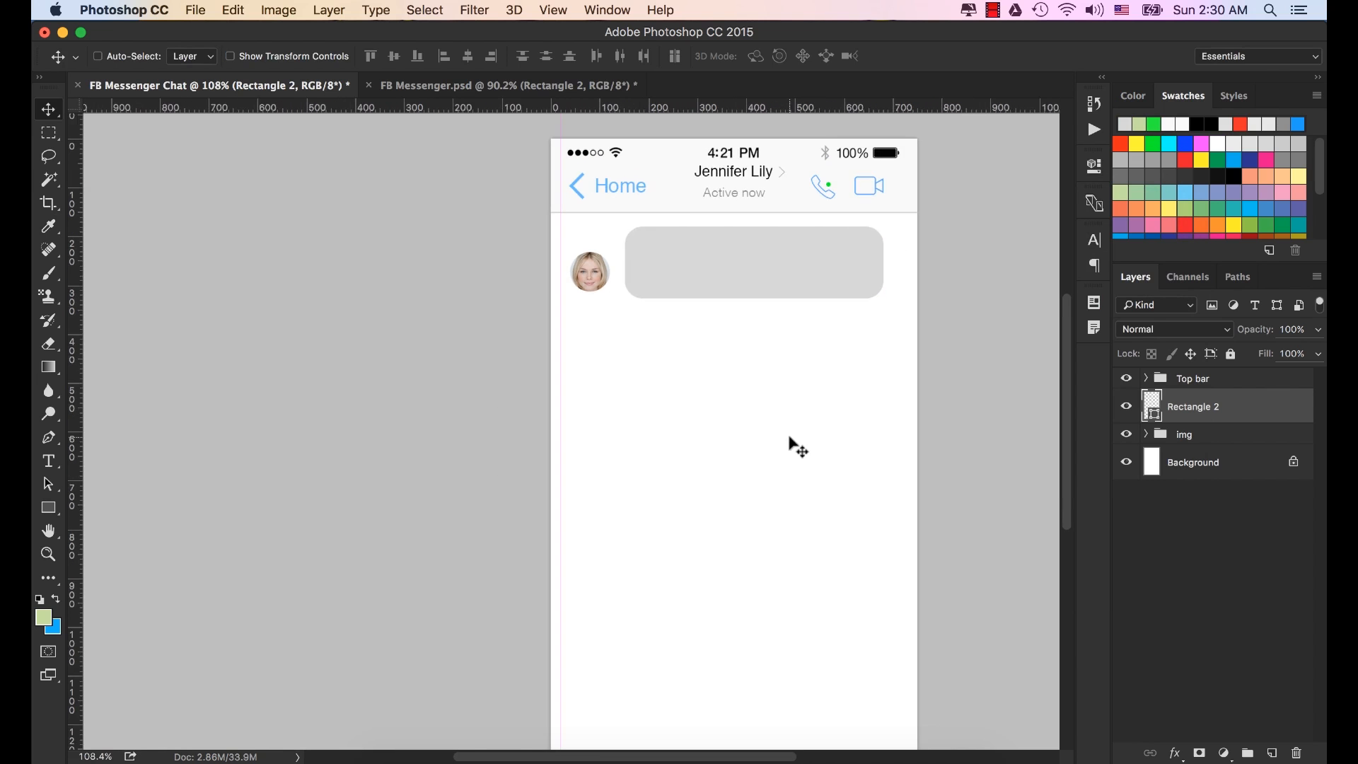
drag(788, 443, 669, 396)
scroll(670, 396, down, 2)
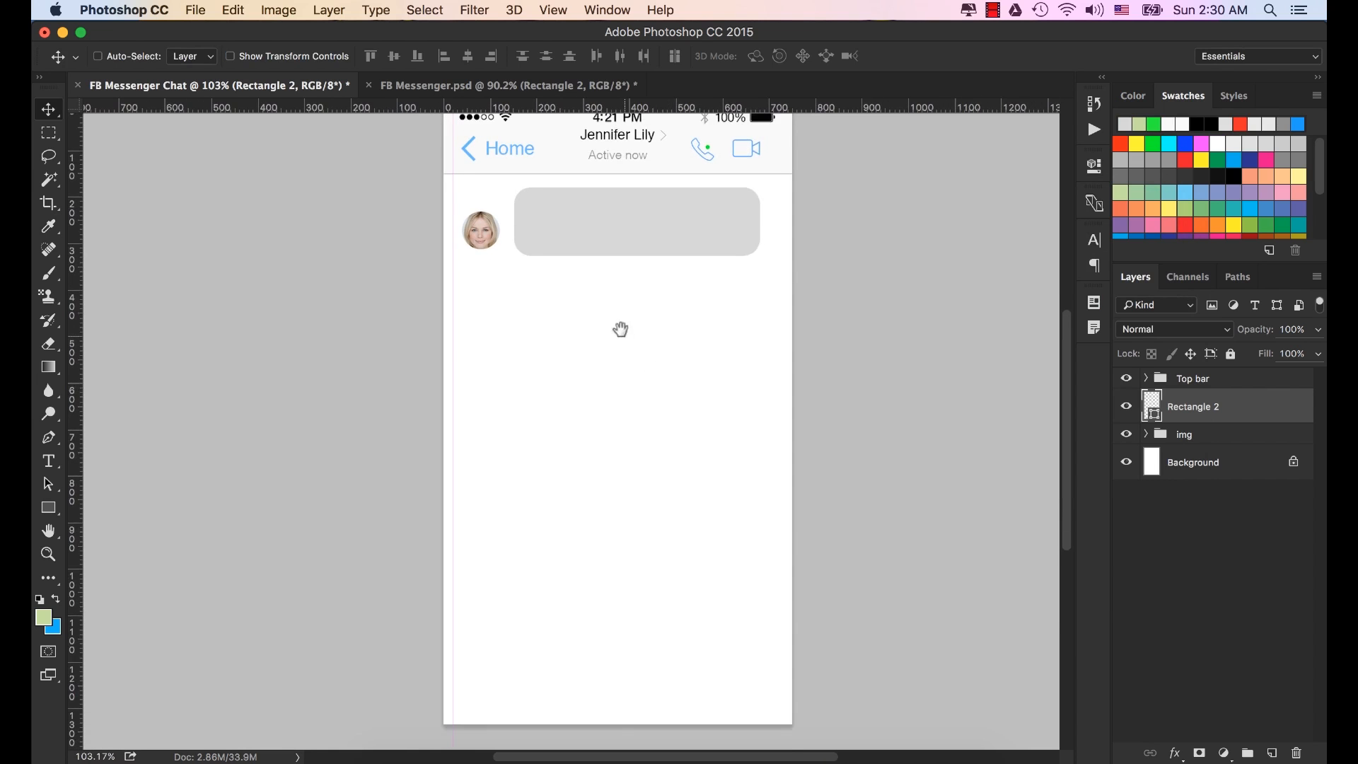
drag(621, 329, 618, 351)
drag(630, 233, 628, 233)
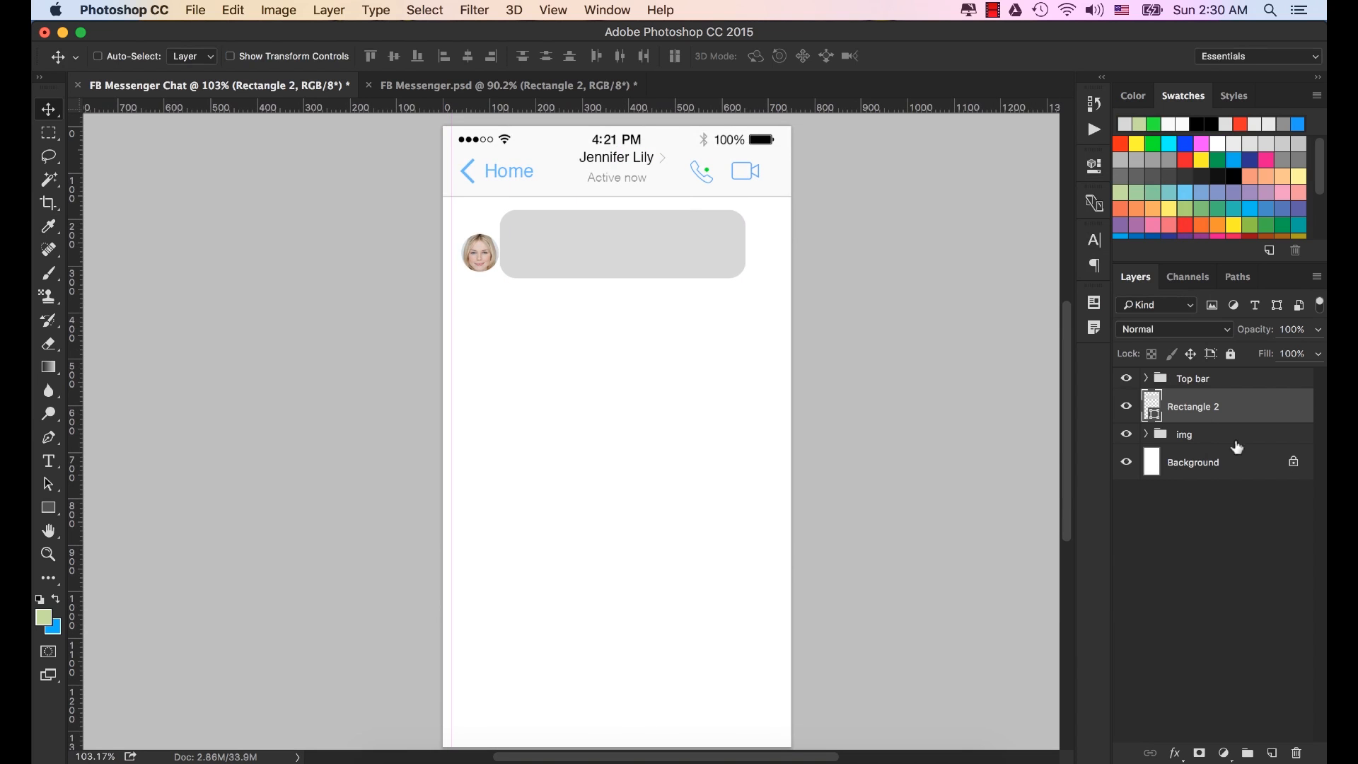
Move the profile picture group against the vertical guide and shift the grey bubble slightly up and to the left.
click(1210, 434)
drag(564, 379, 560, 373)
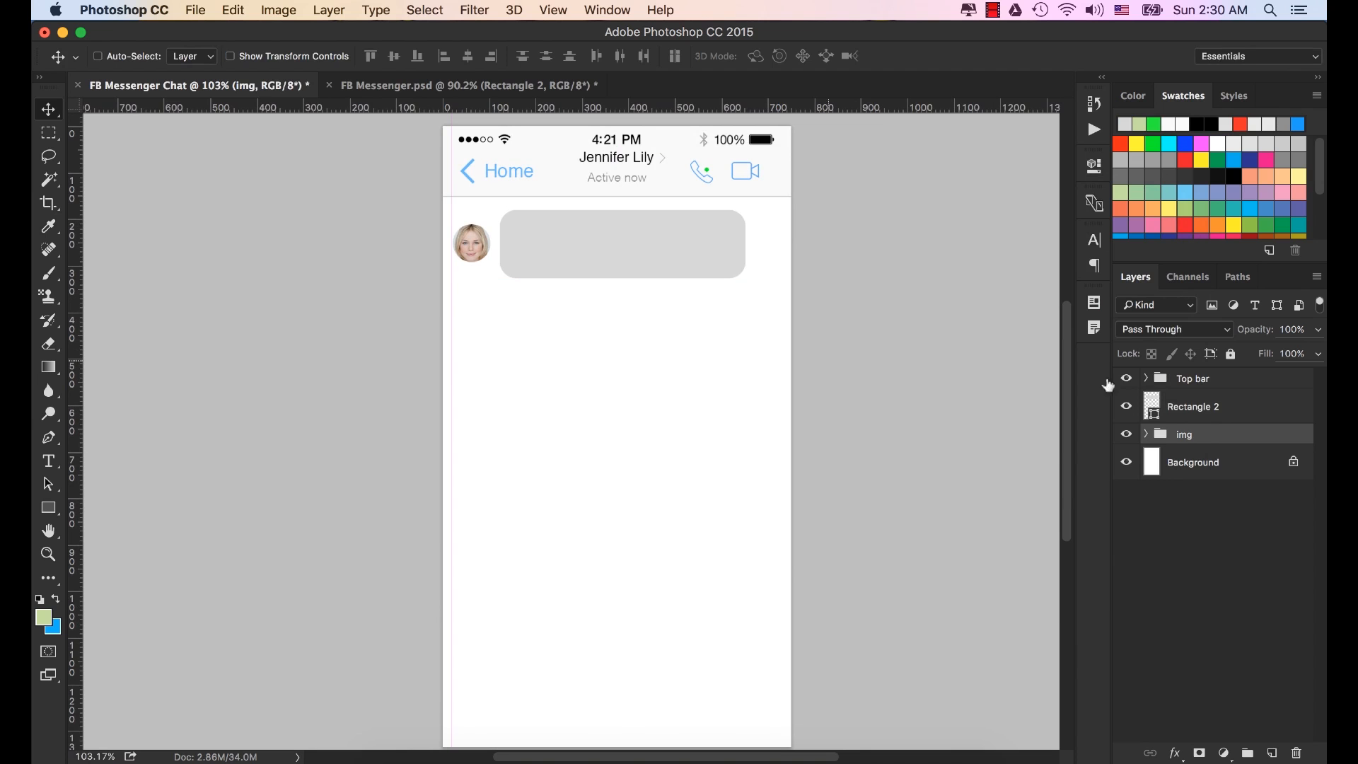
click(1204, 403)
drag(616, 244, 614, 244)
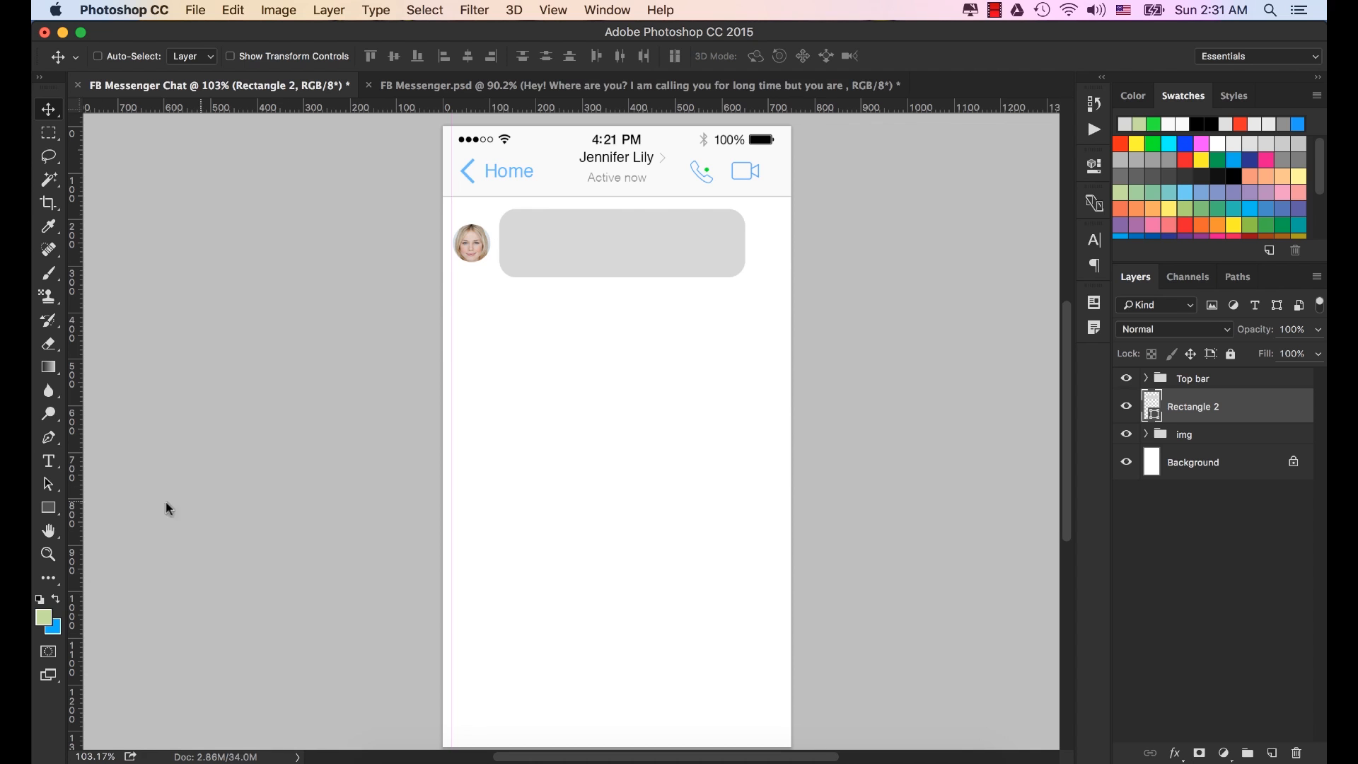
Write "Hello, where are you? I am calling you for a long time but you are not answering me" as paragraph text and place it on the bubble.
click(55, 467)
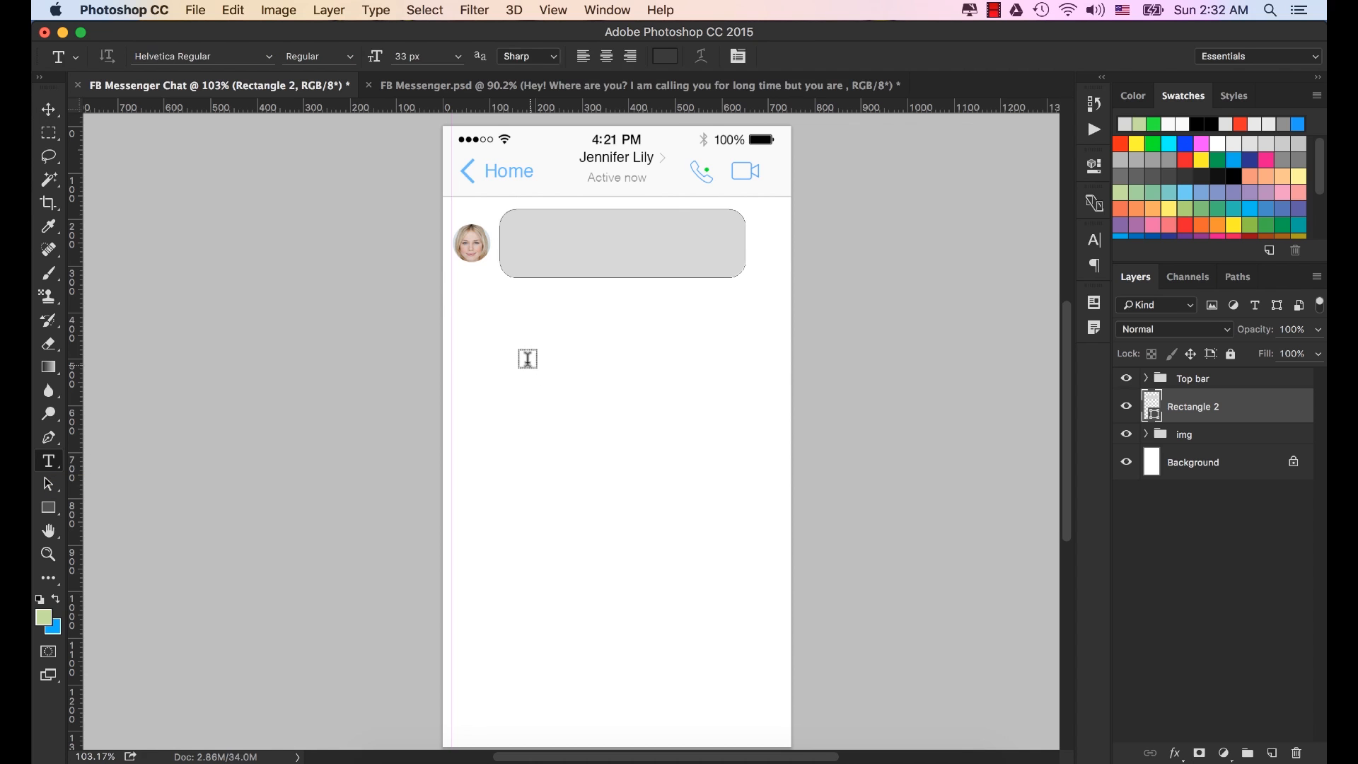
drag(515, 348, 730, 435)
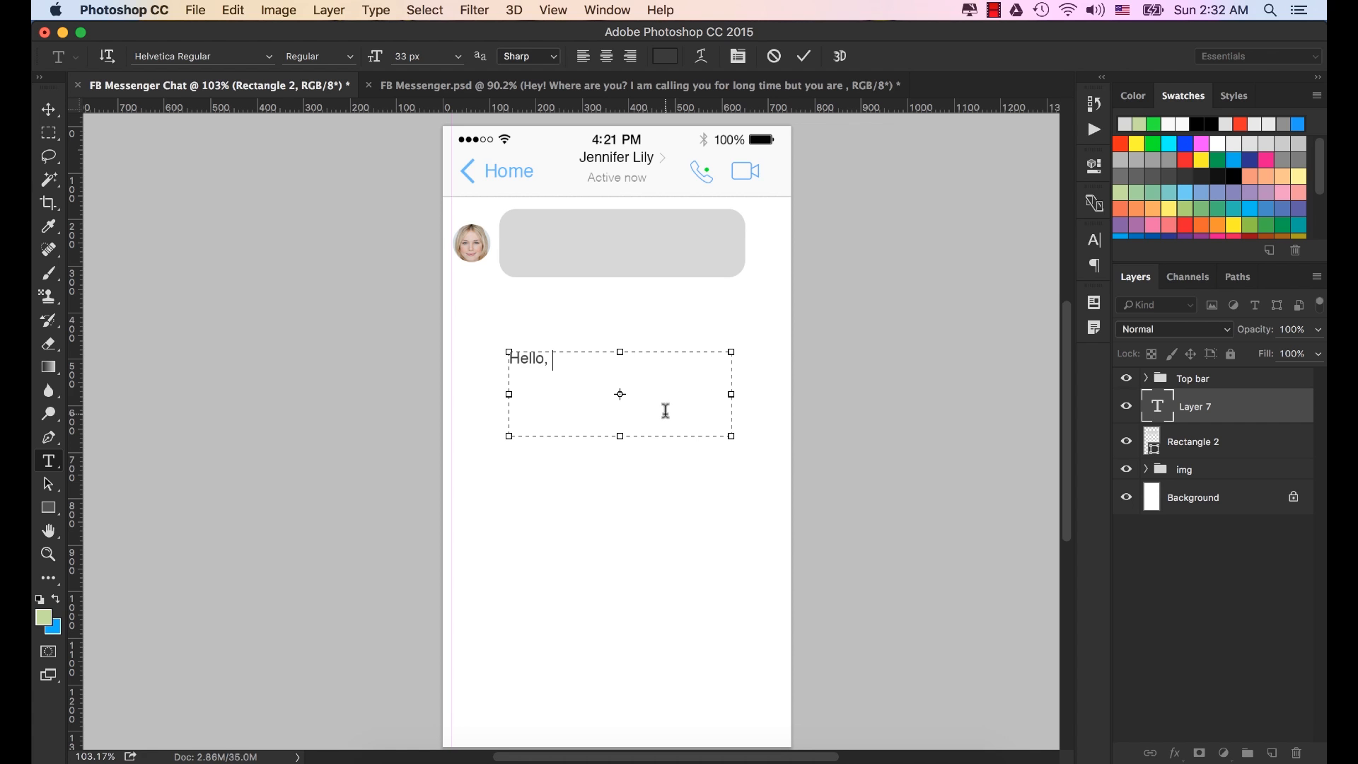
text(here are you? I am)
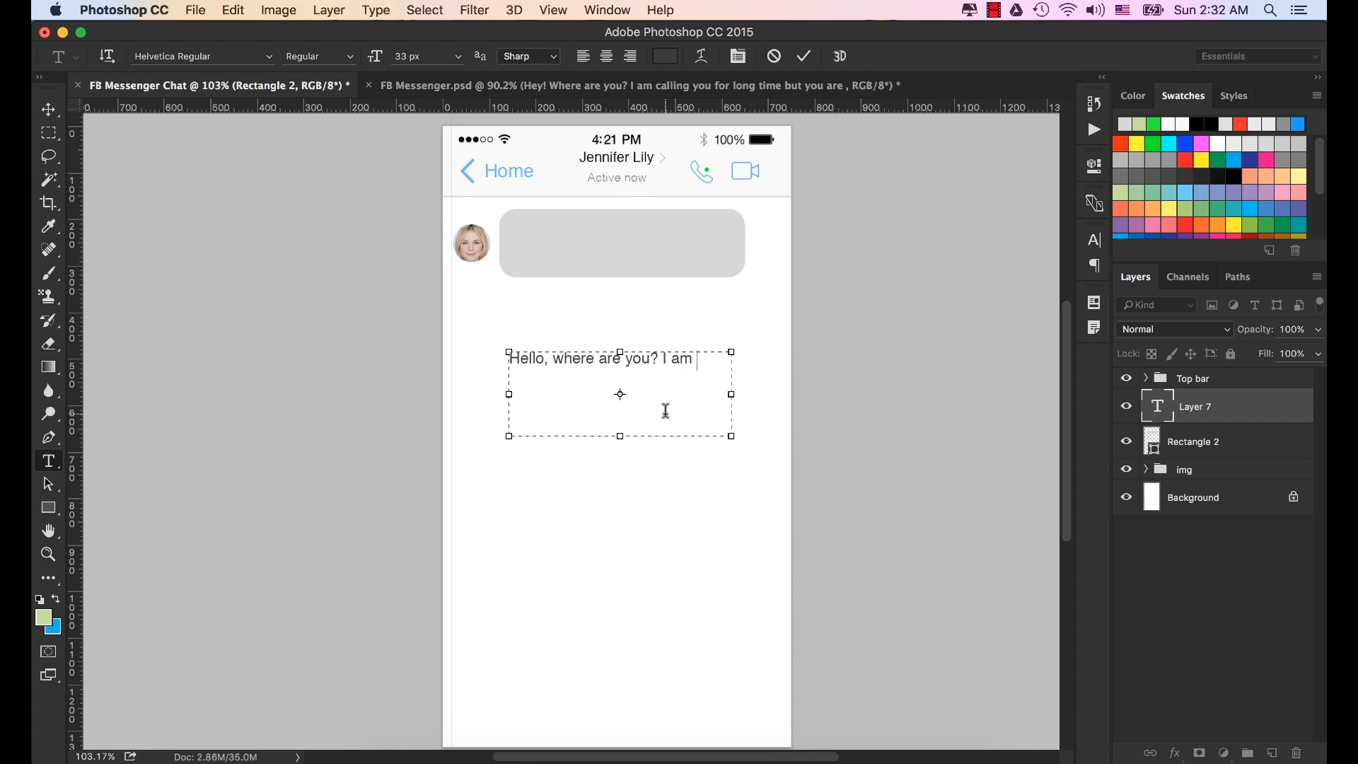
text( calling you)
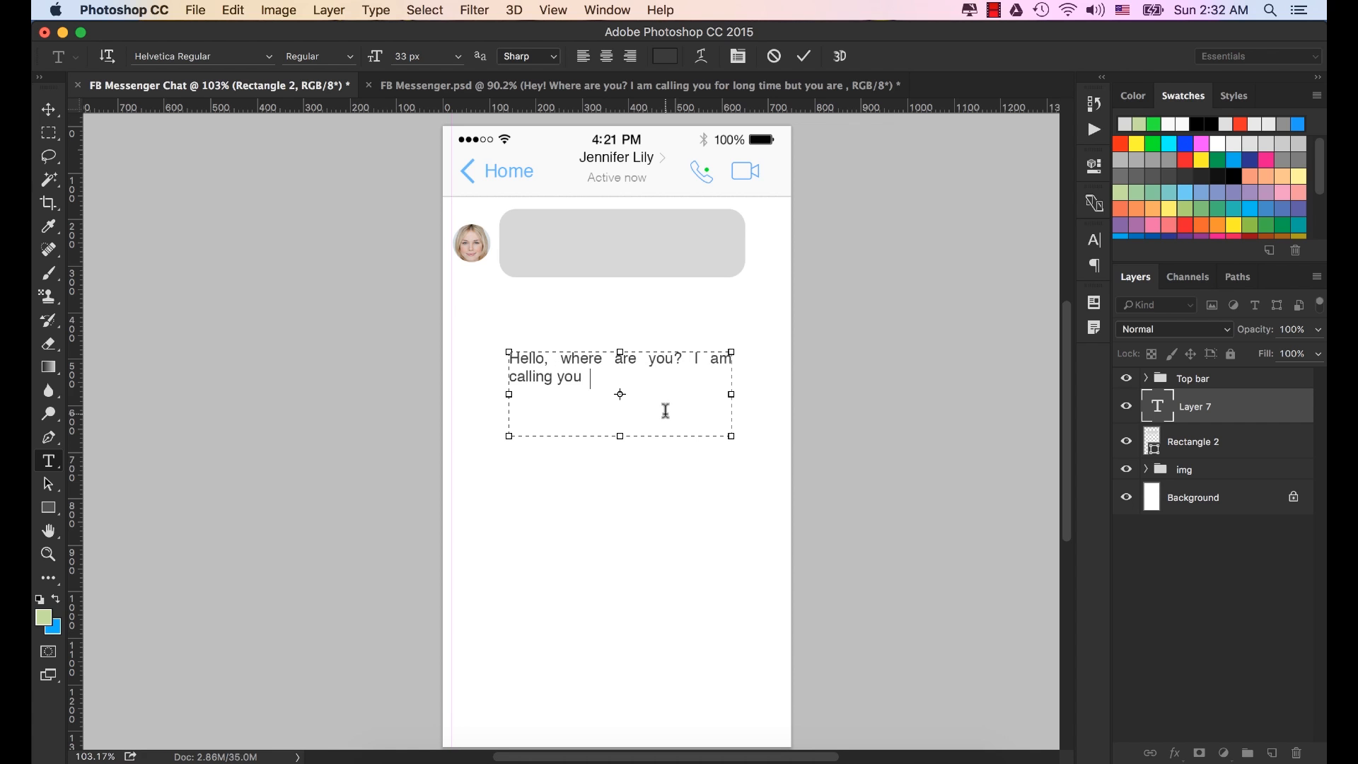
text( for a long time but you are not answer)
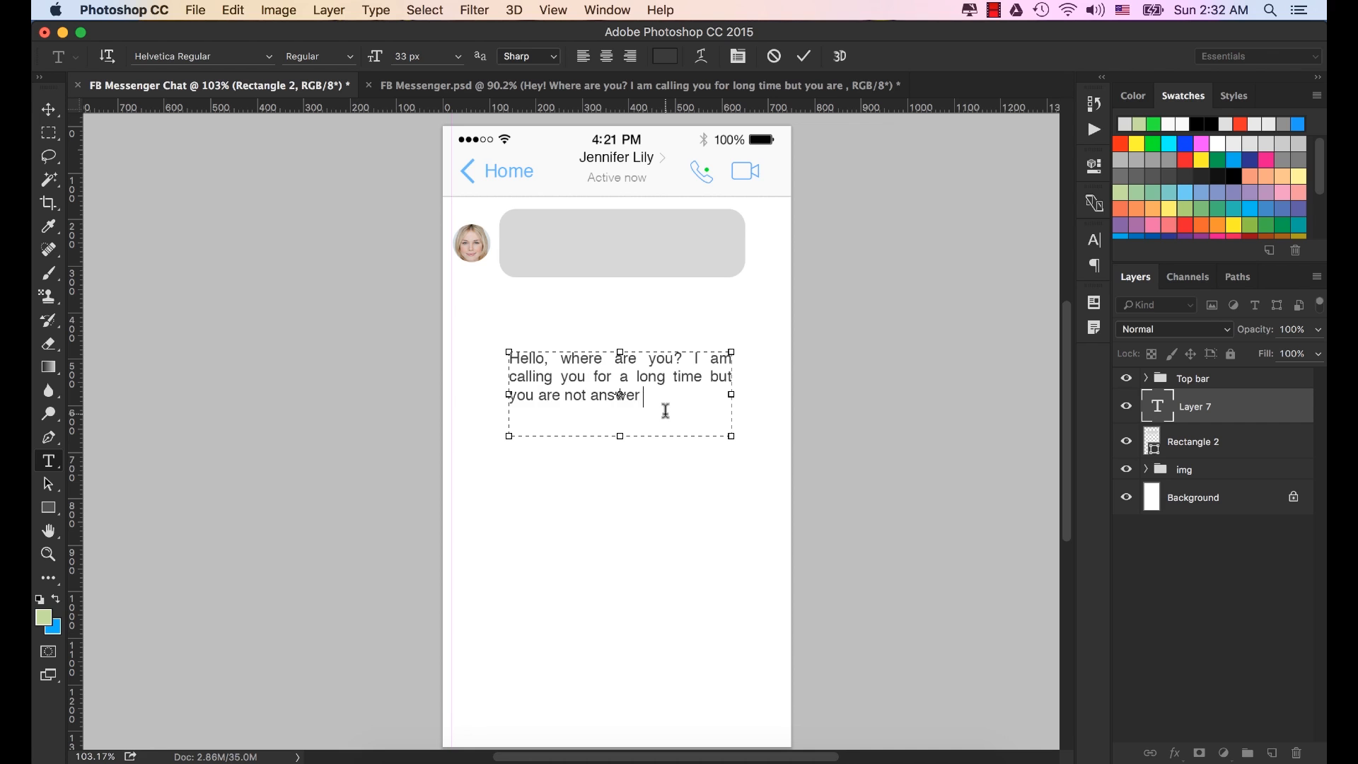
text(ing me)
key(super+Return)
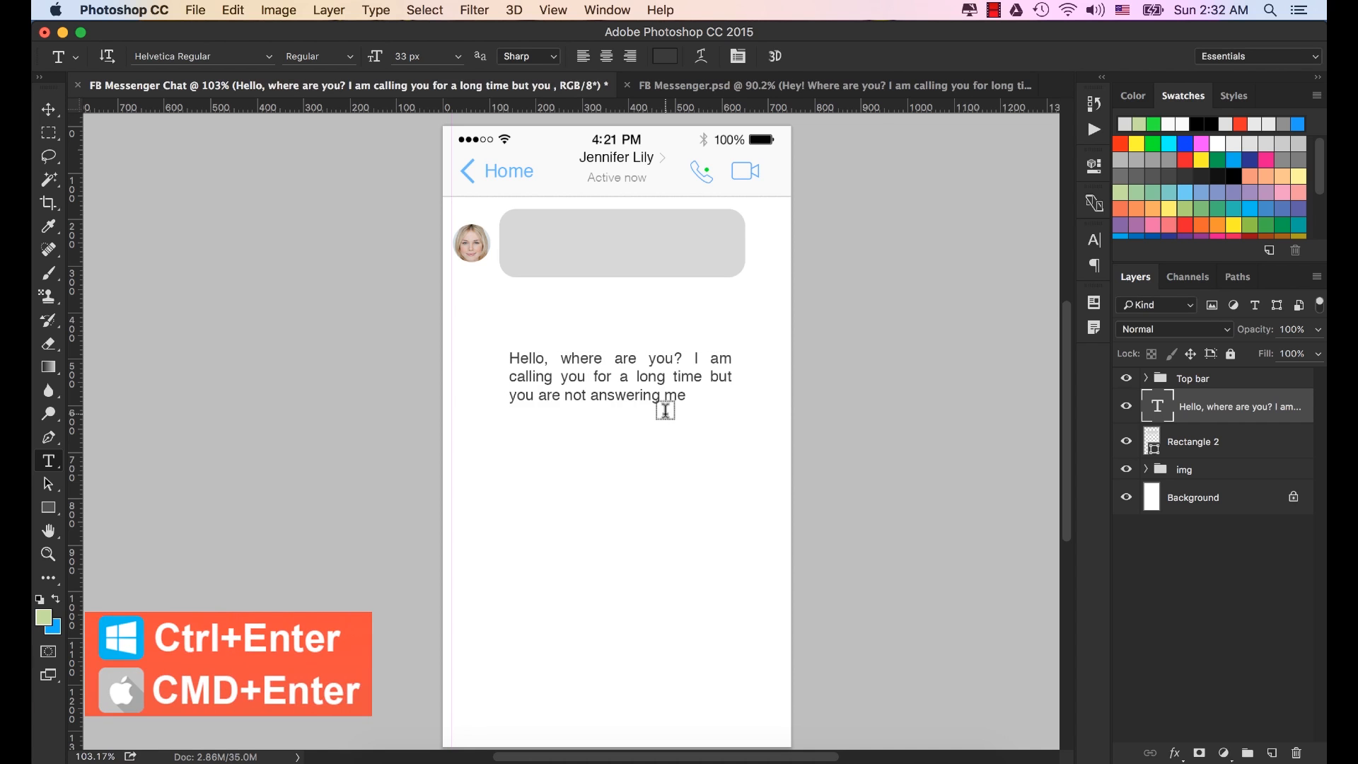
click(48, 110)
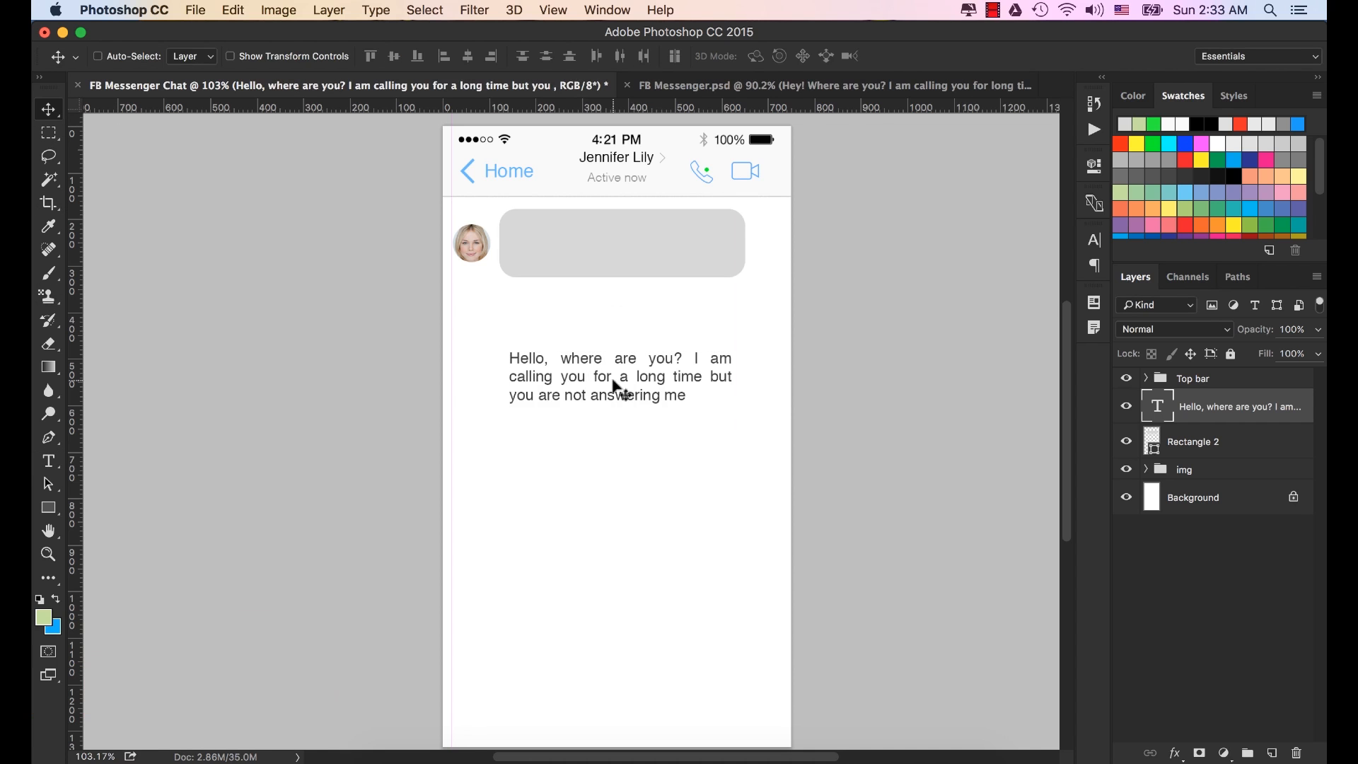
drag(621, 388, 622, 254)
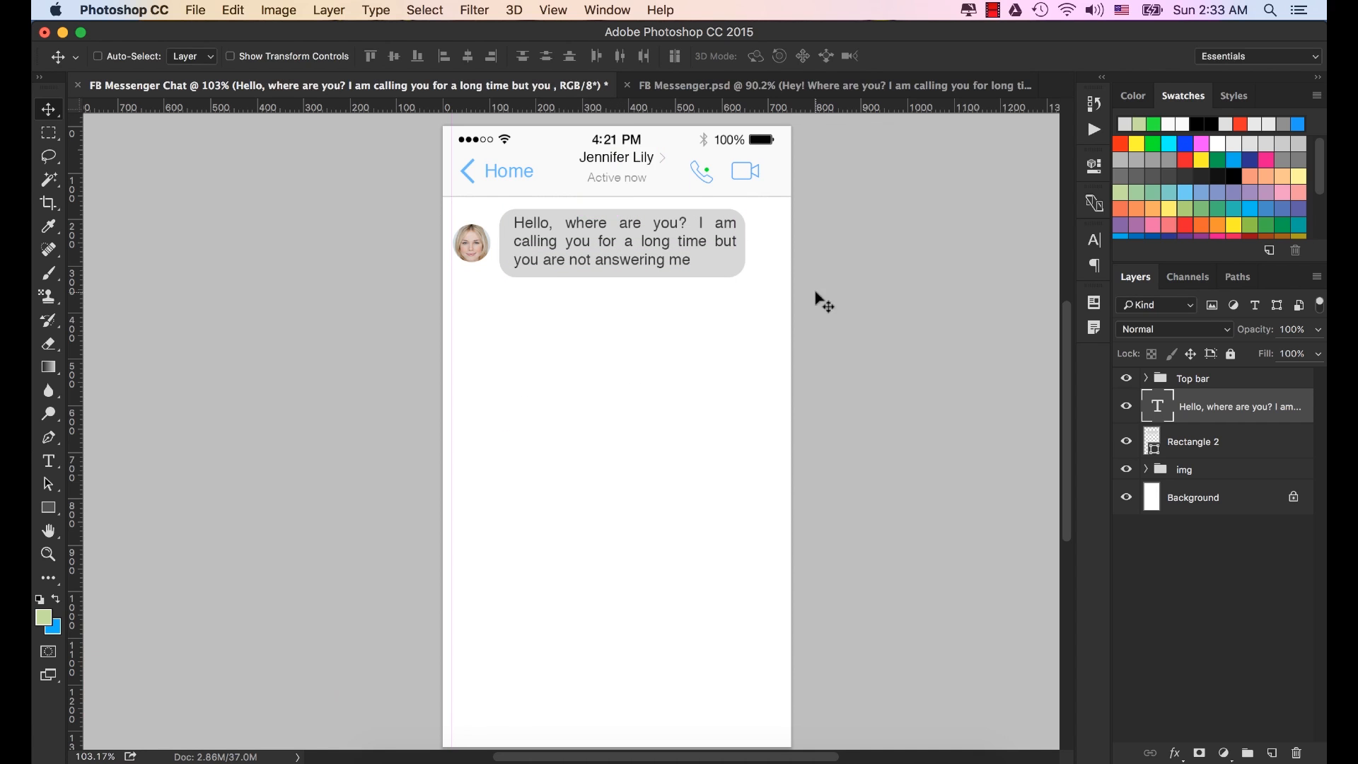
Check the message text's font, size and colour settings.
click(1102, 239)
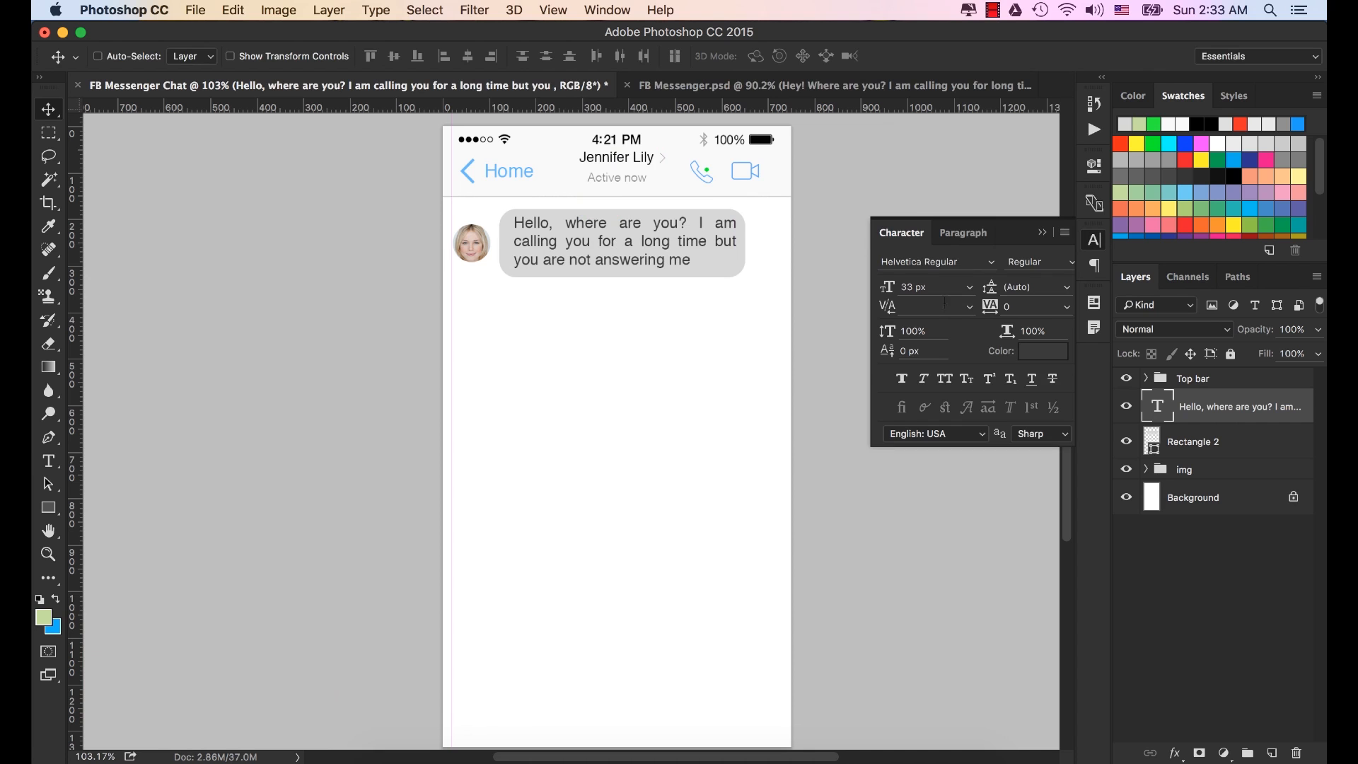
click(970, 262)
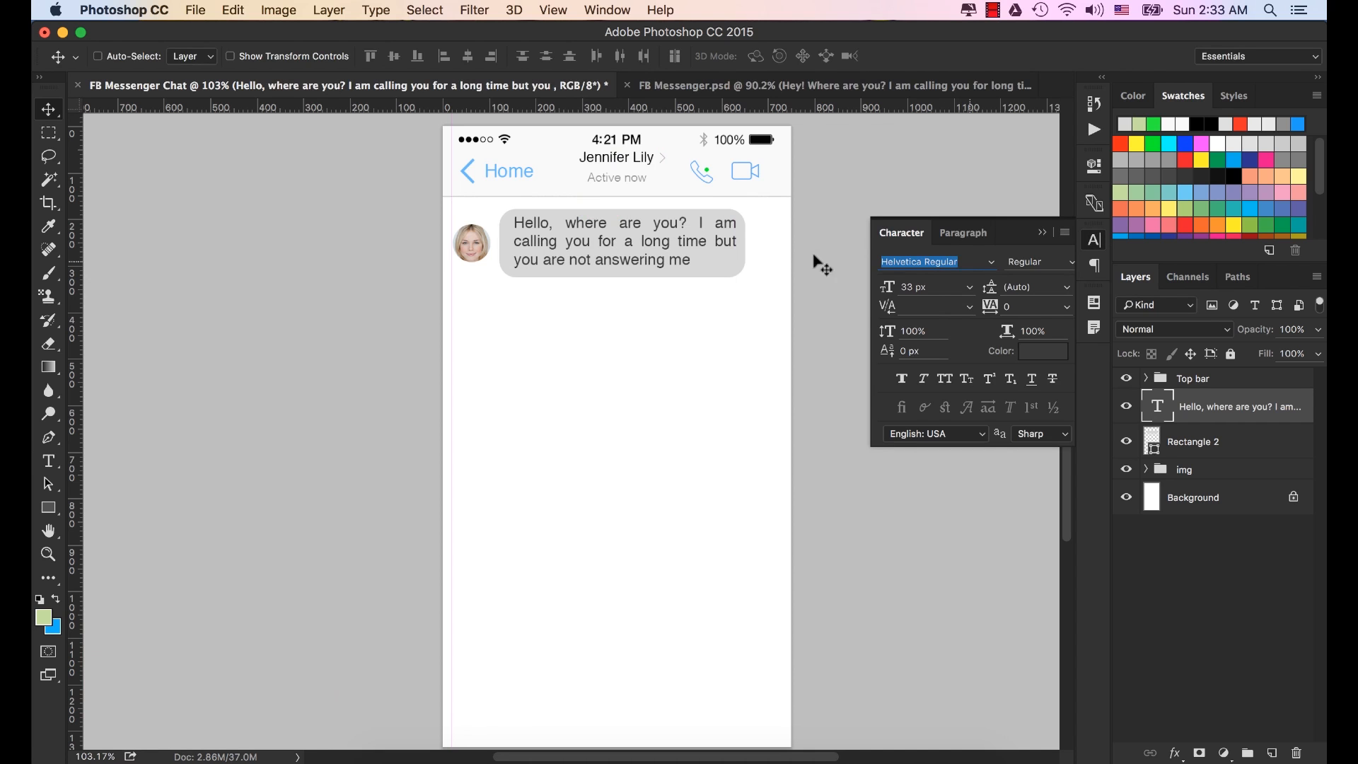
key(Tab)
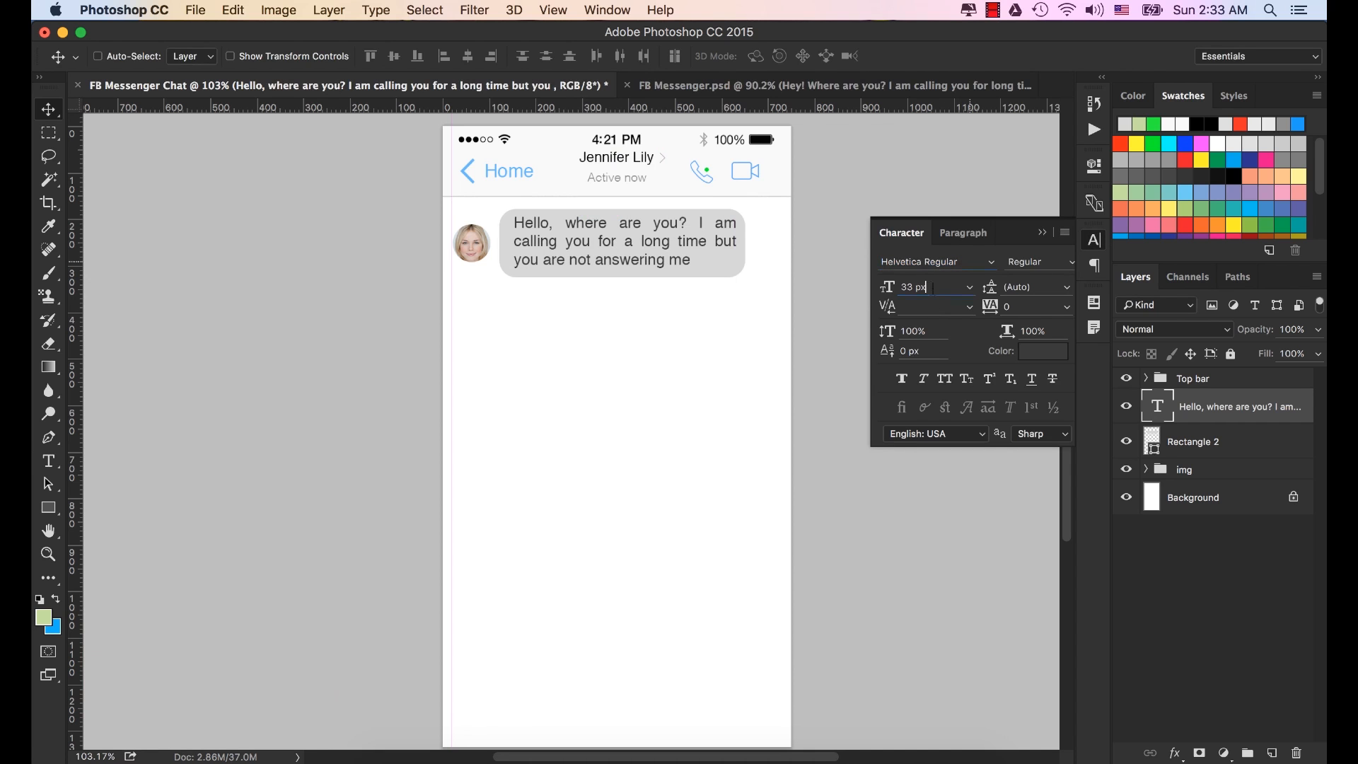
click(1043, 351)
click(1034, 539)
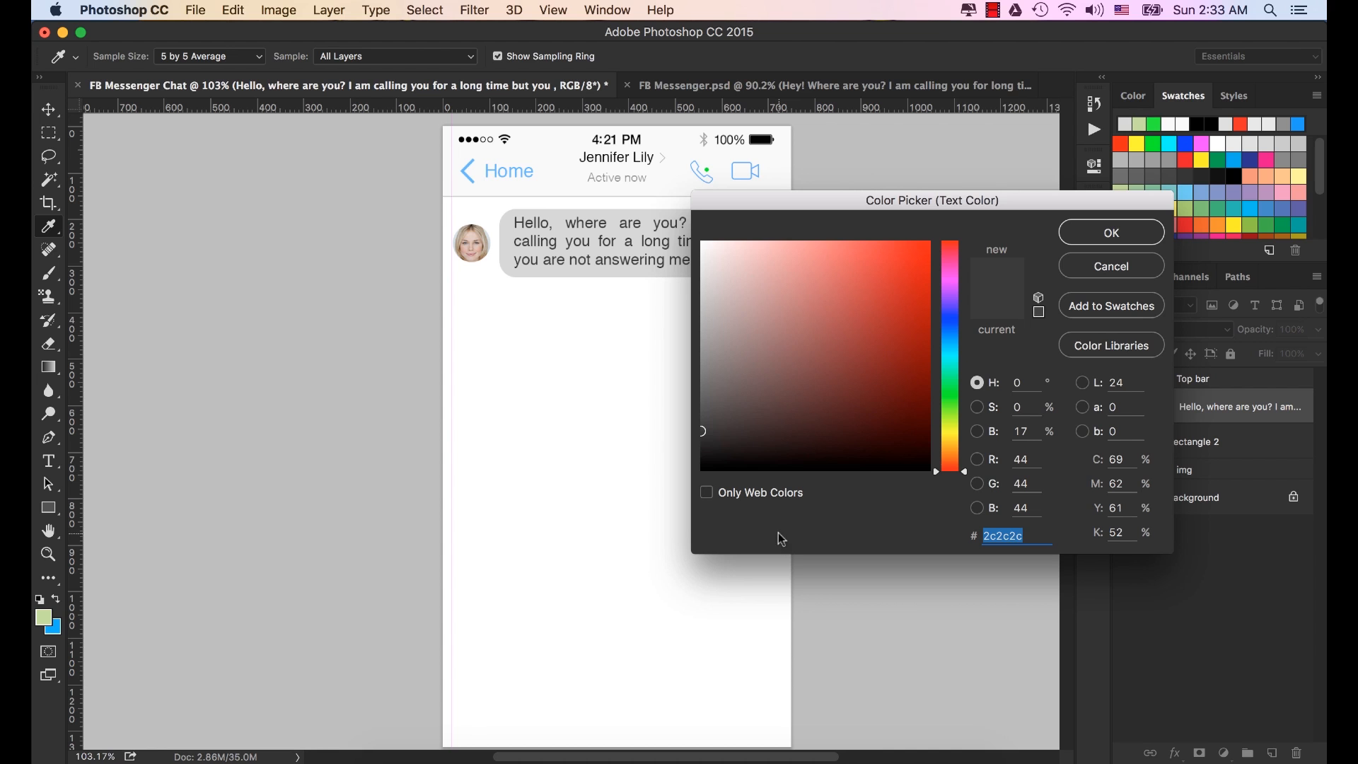
click(1108, 238)
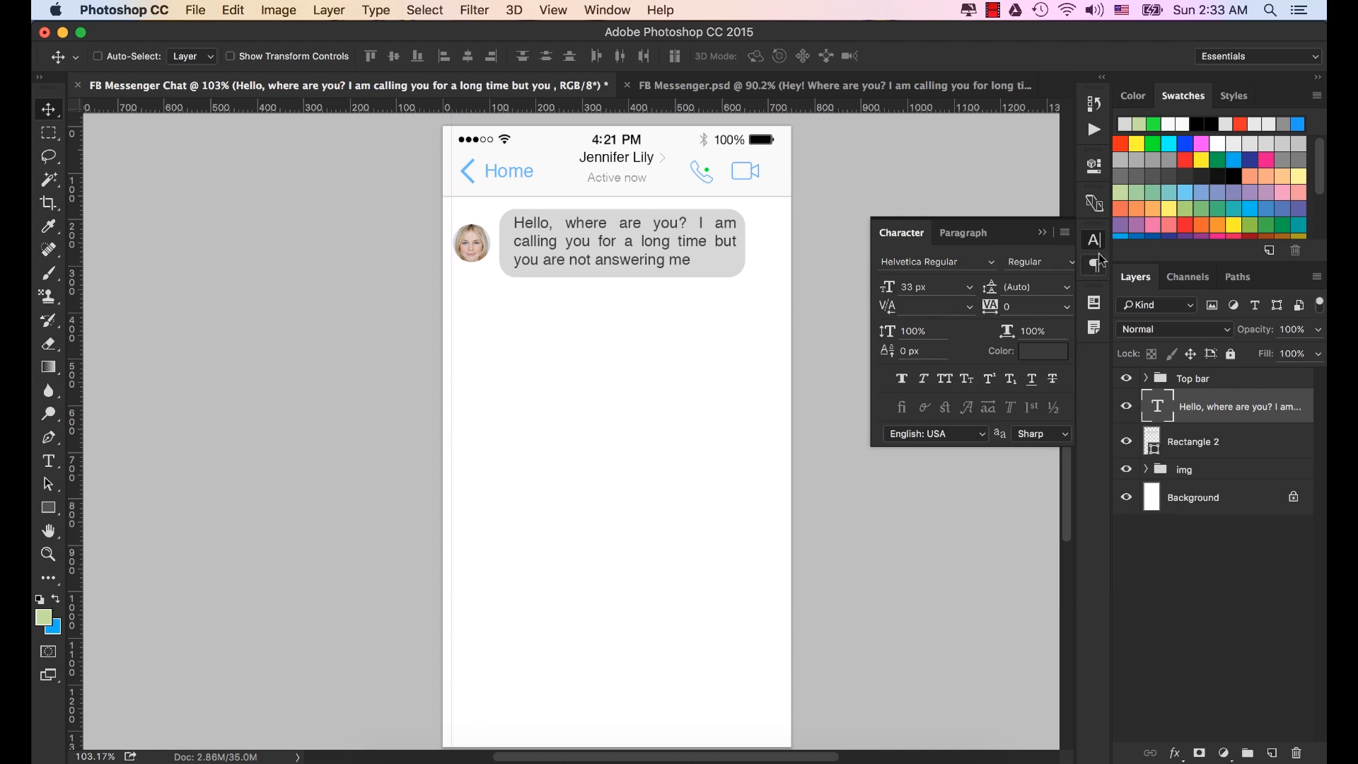
click(1043, 234)
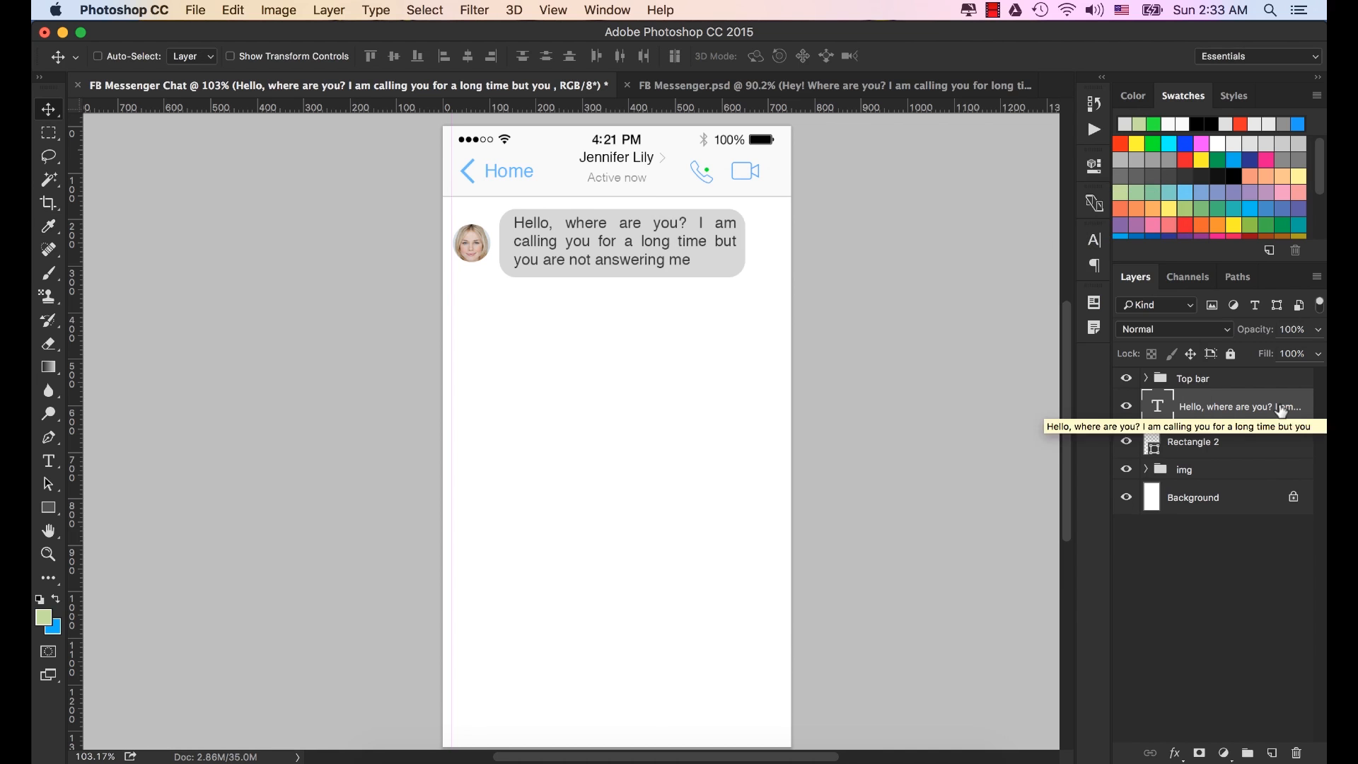
Nudge the message text down slightly to centre it vertically in the grey bubble.
key(Down)
key(Down)
key(Down)
key(Down)
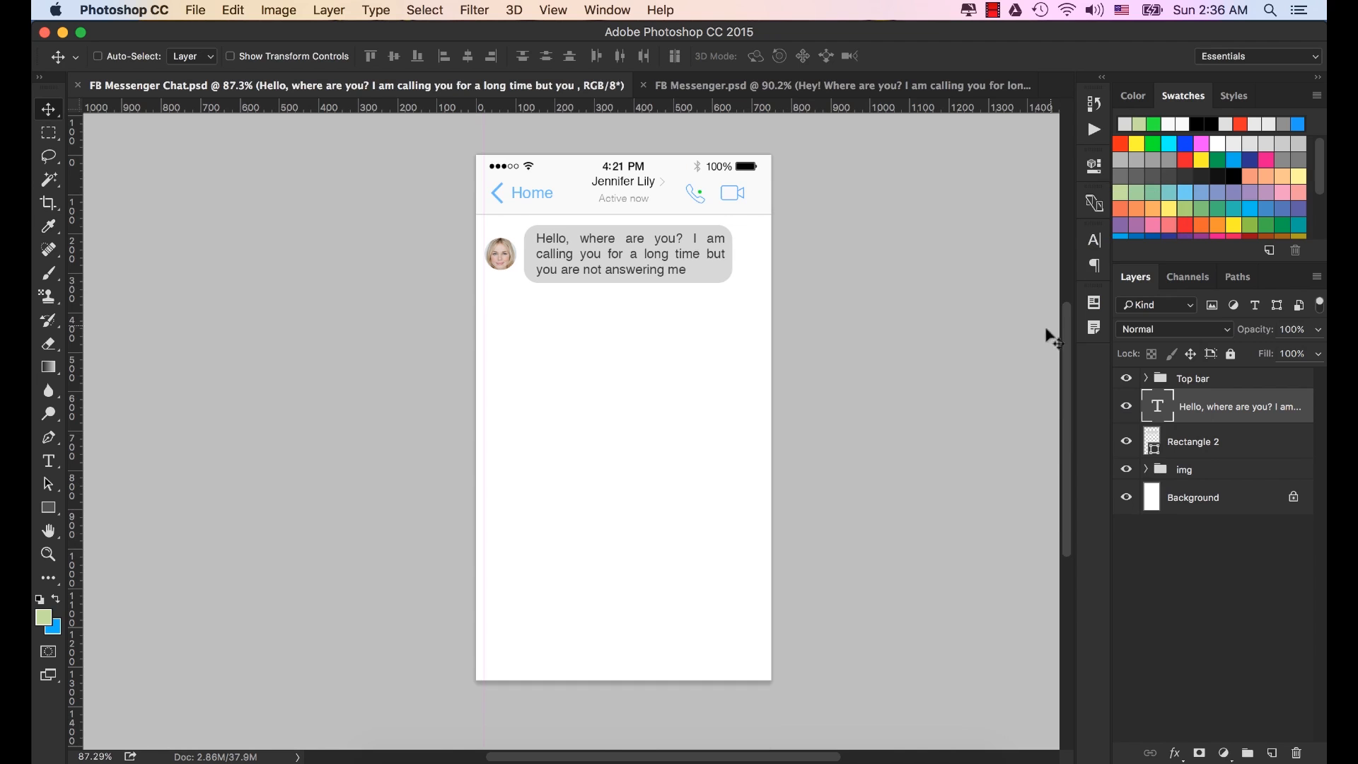
Nudge the profile picture group vertically to line it up with the middle of the message bubble.
click(1174, 473)
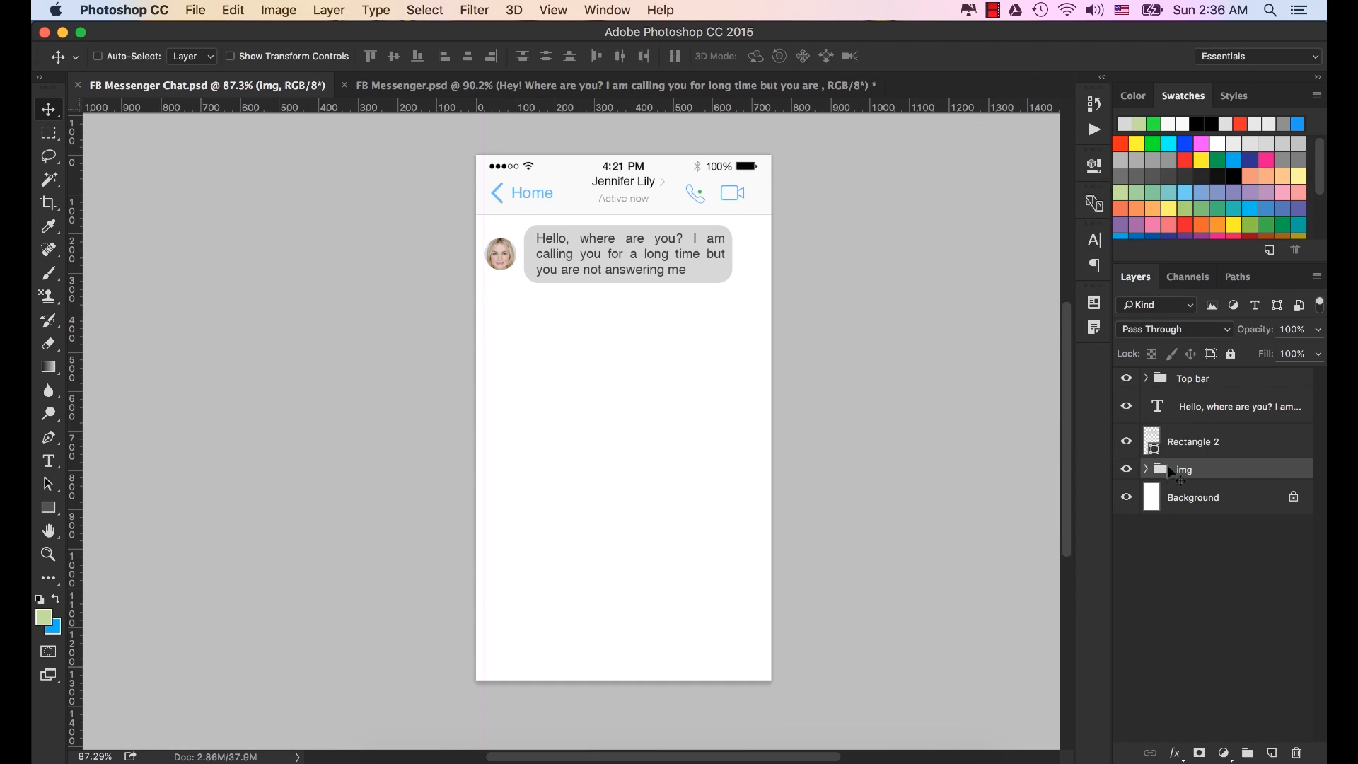
drag(500, 263, 500, 262)
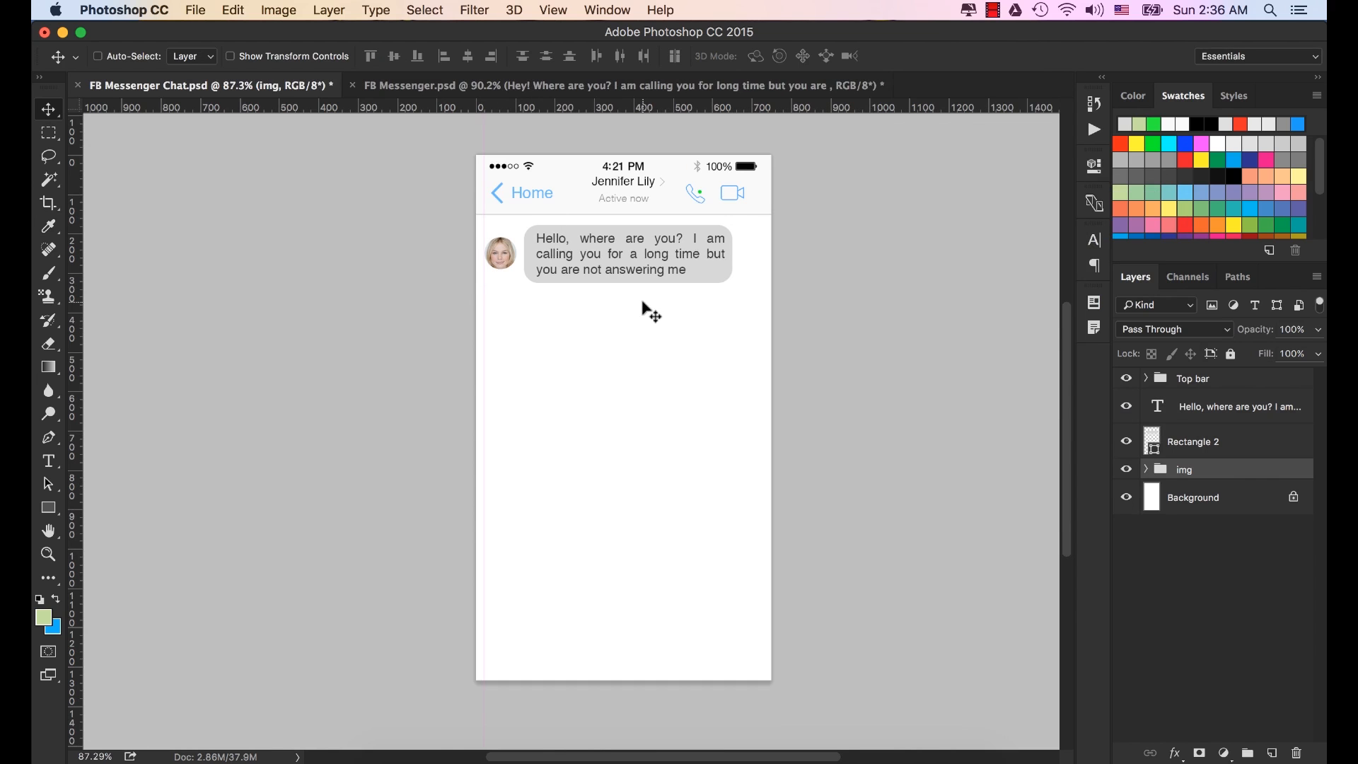
key(Down)
key(Down)
key(Up)
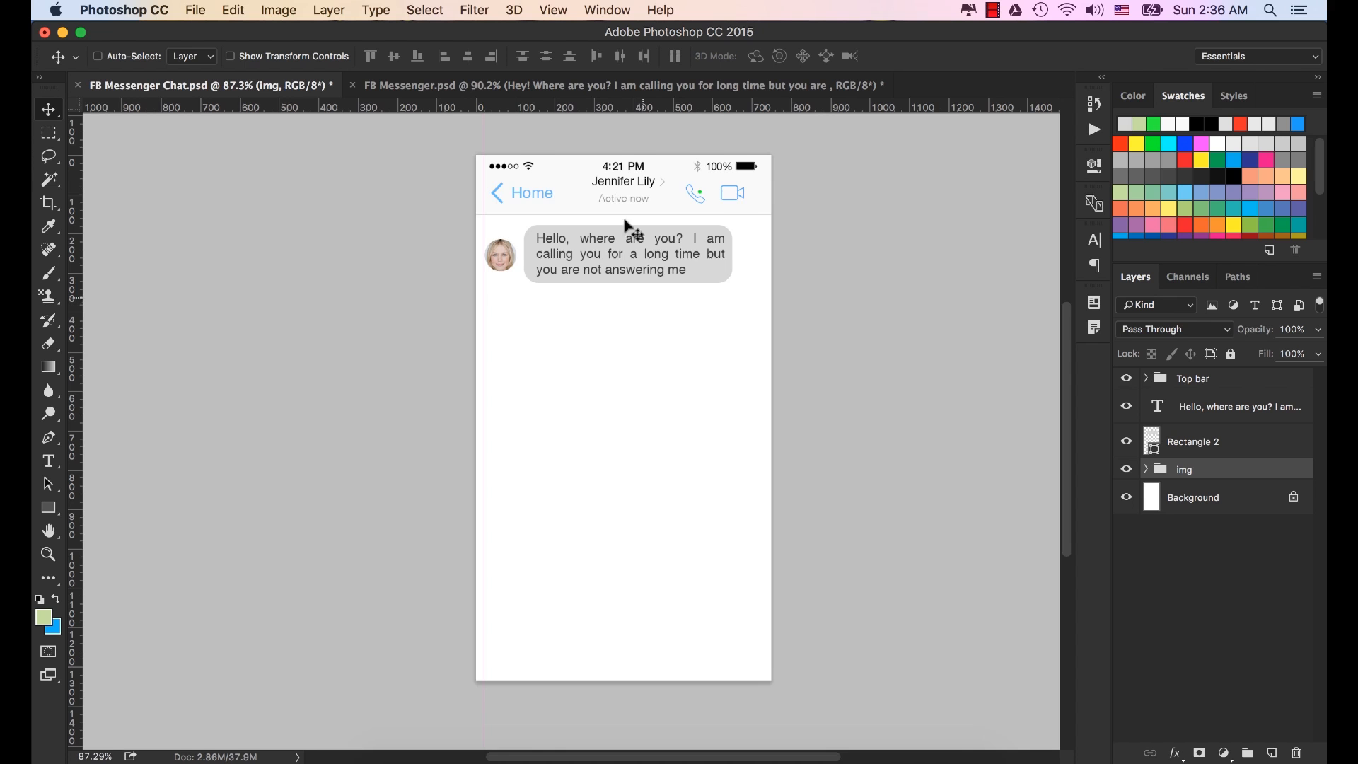
scroll(606, 236, up, 5)
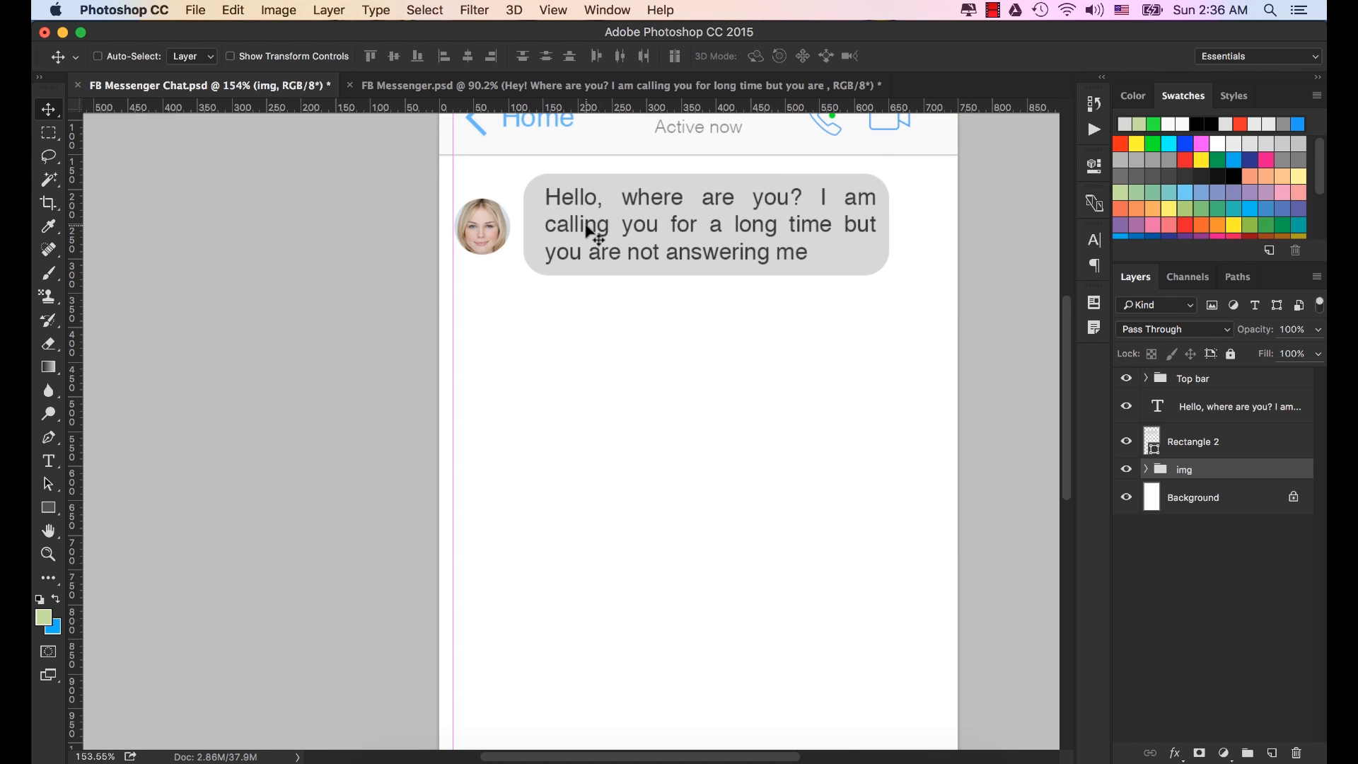
scroll(600, 234, down, 3)
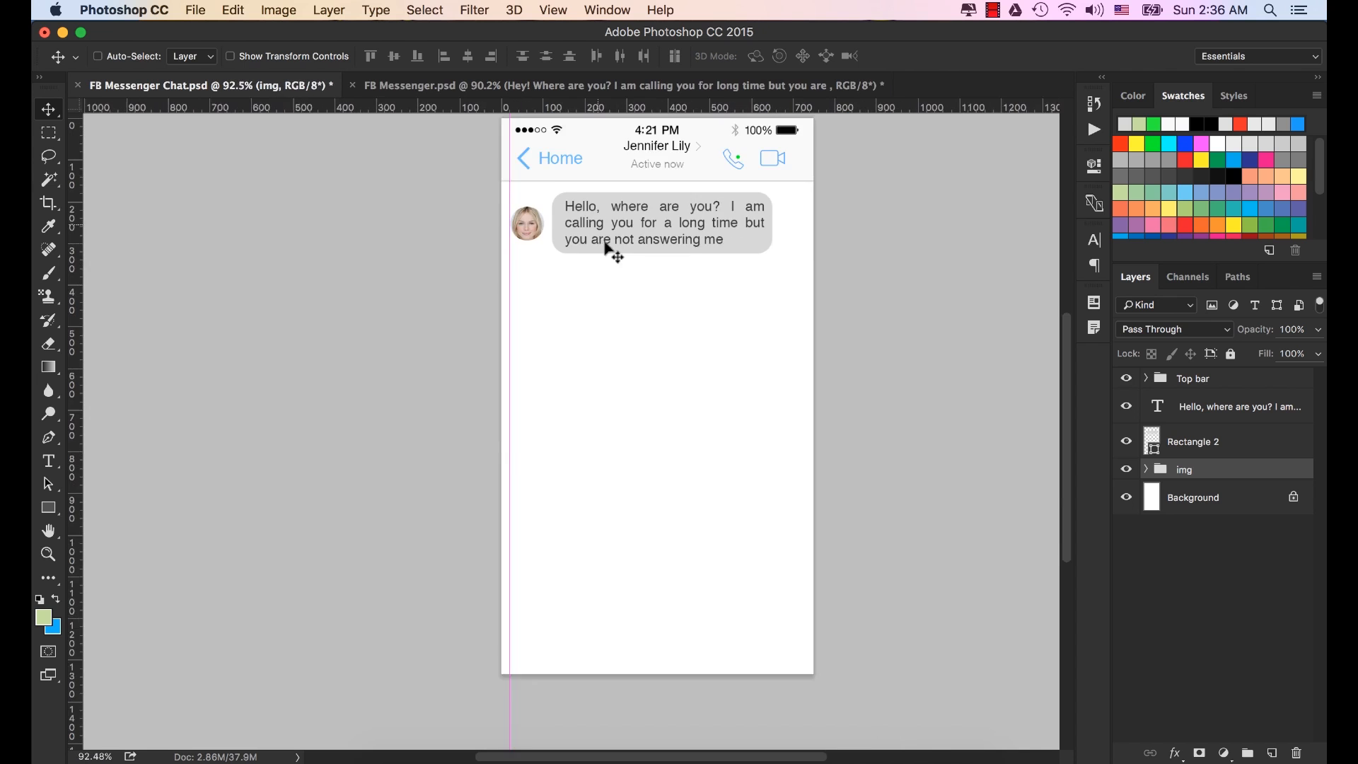
scroll(679, 304, down, 1)
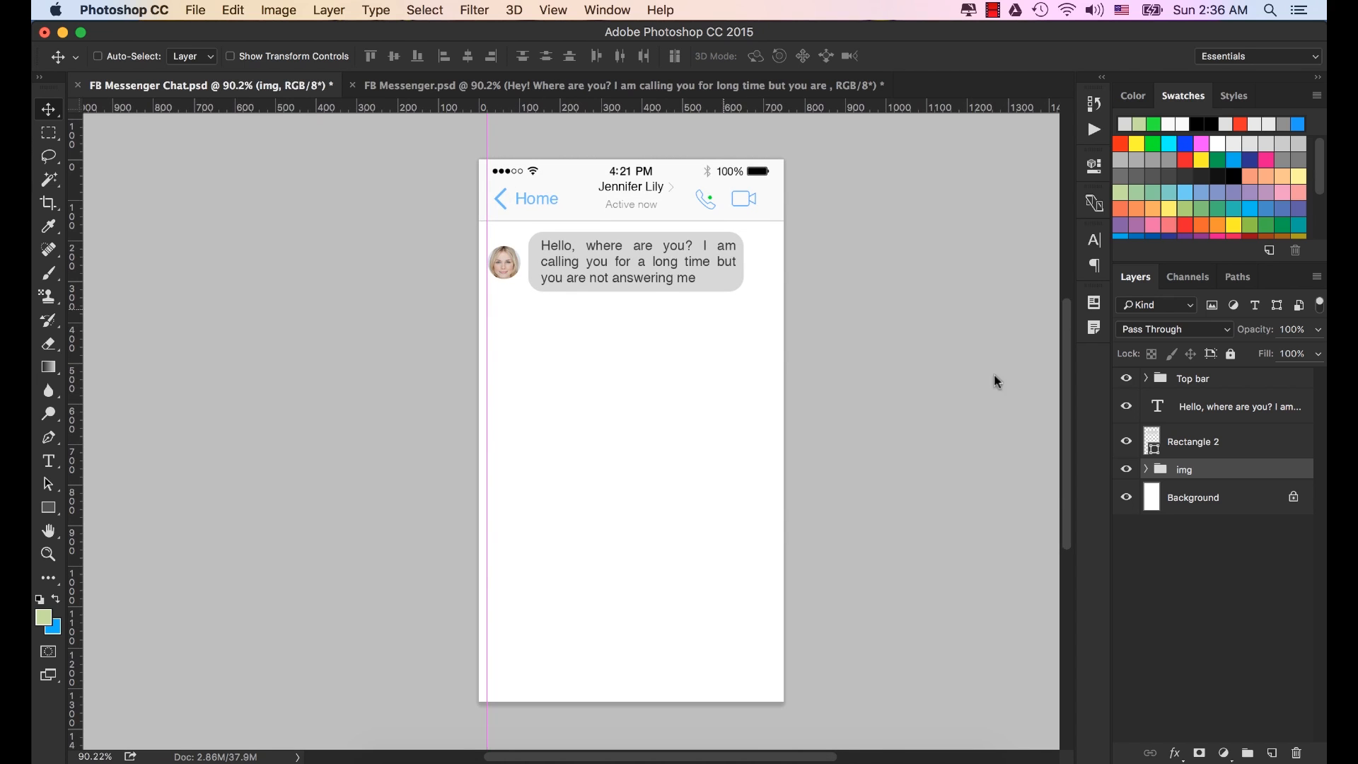
Group the message text, grey bubble and profile picture together and name the group "Chat box".
shift+click(1201, 444)
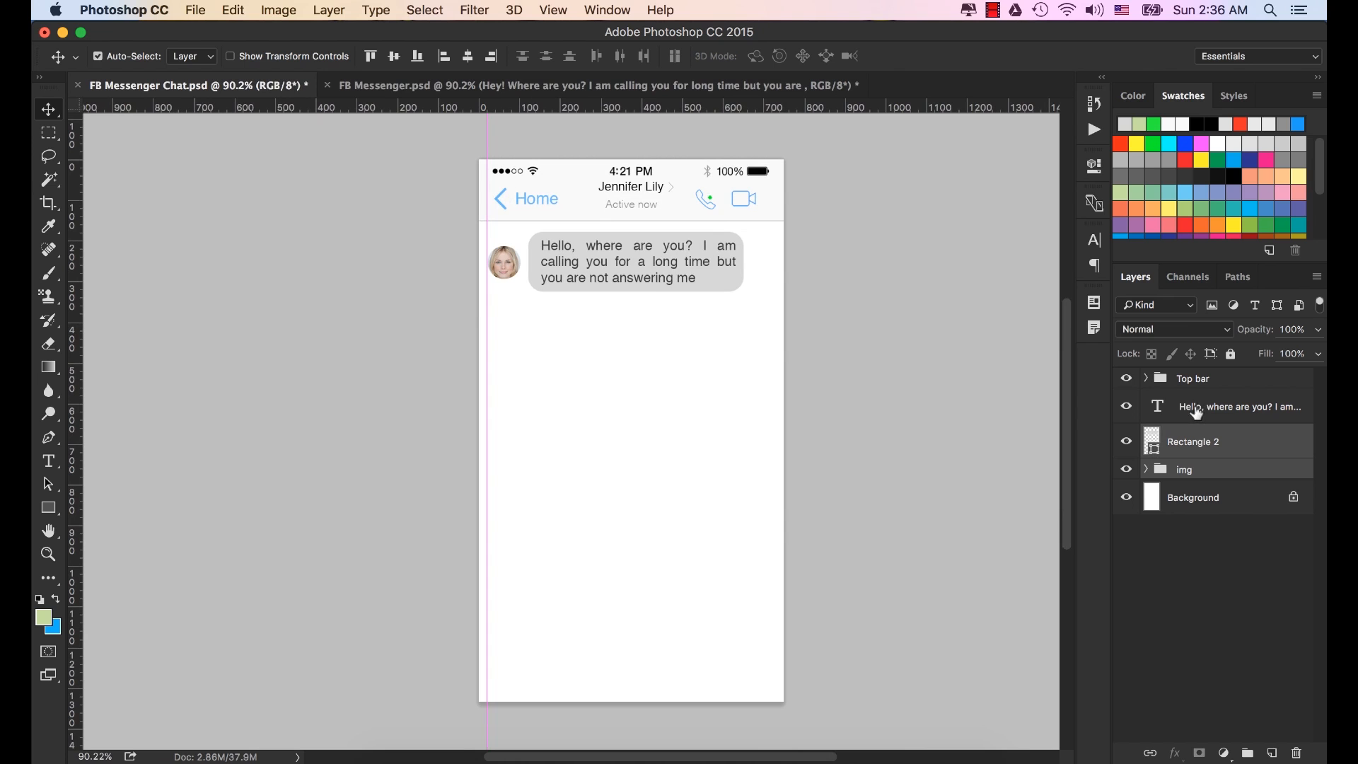
super+click(1198, 410)
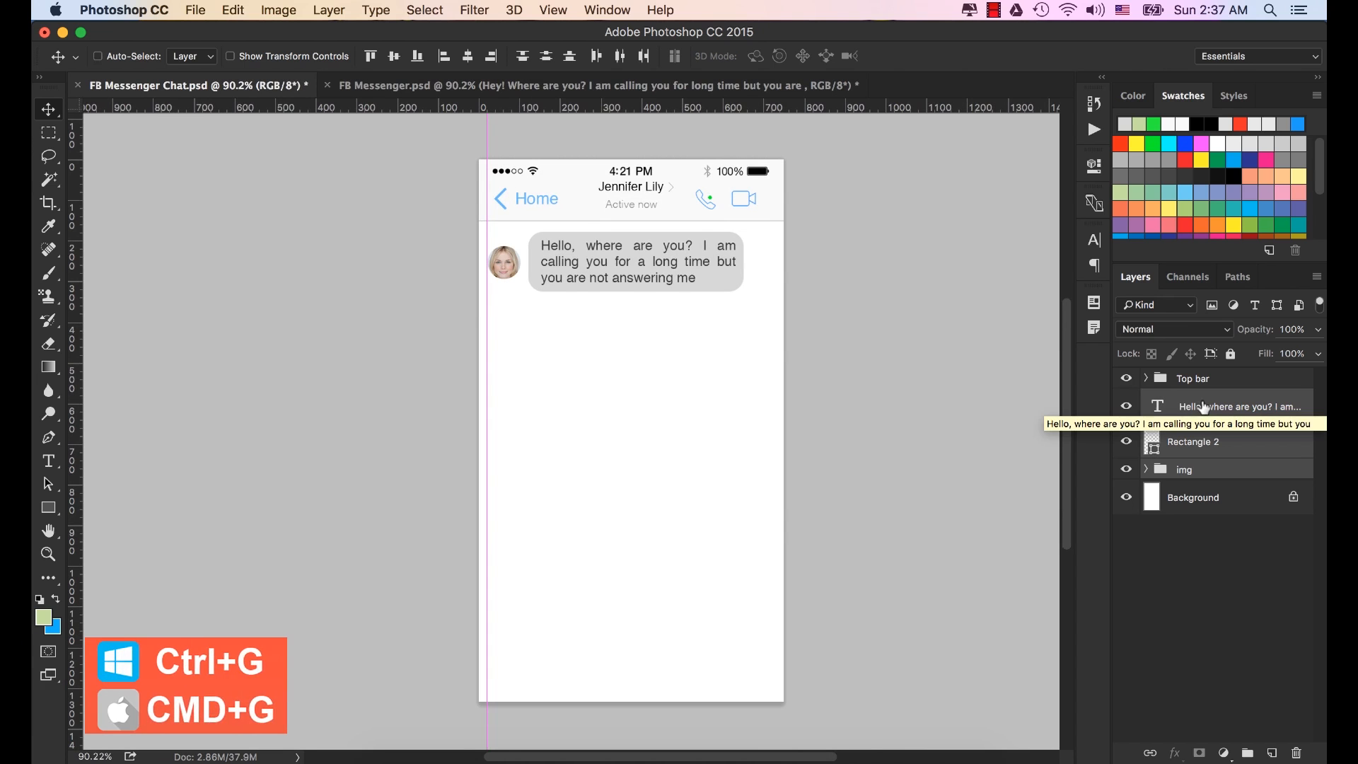
key(super+g)
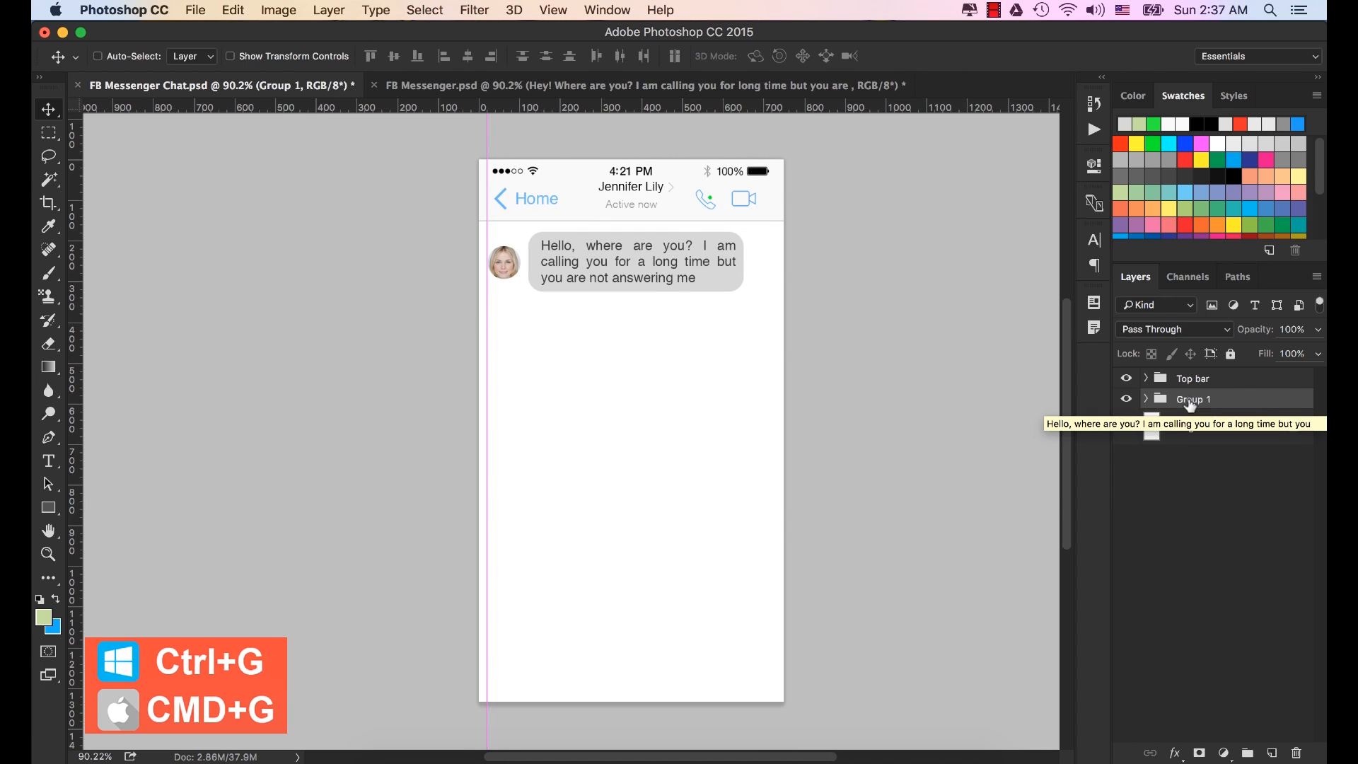
double_click(1193, 399)
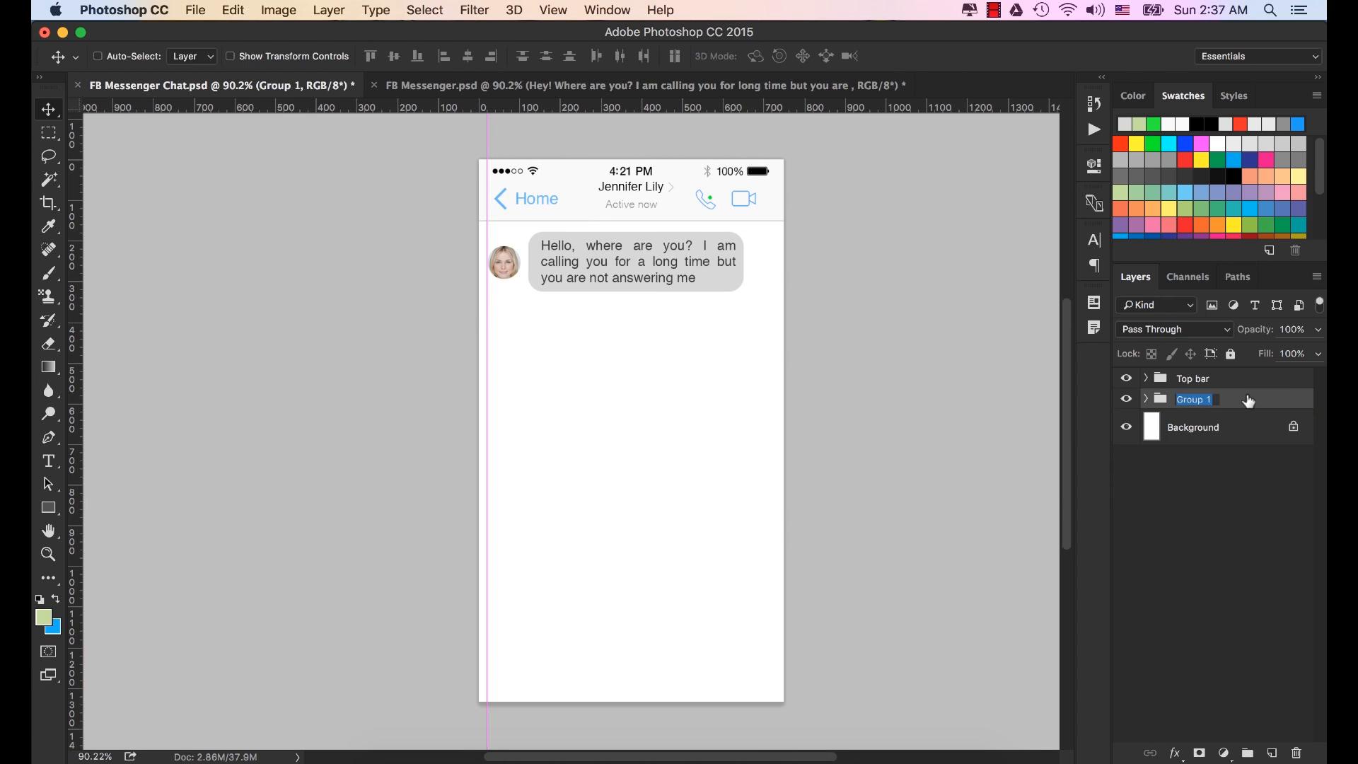
text(Chat box)
key(Return)
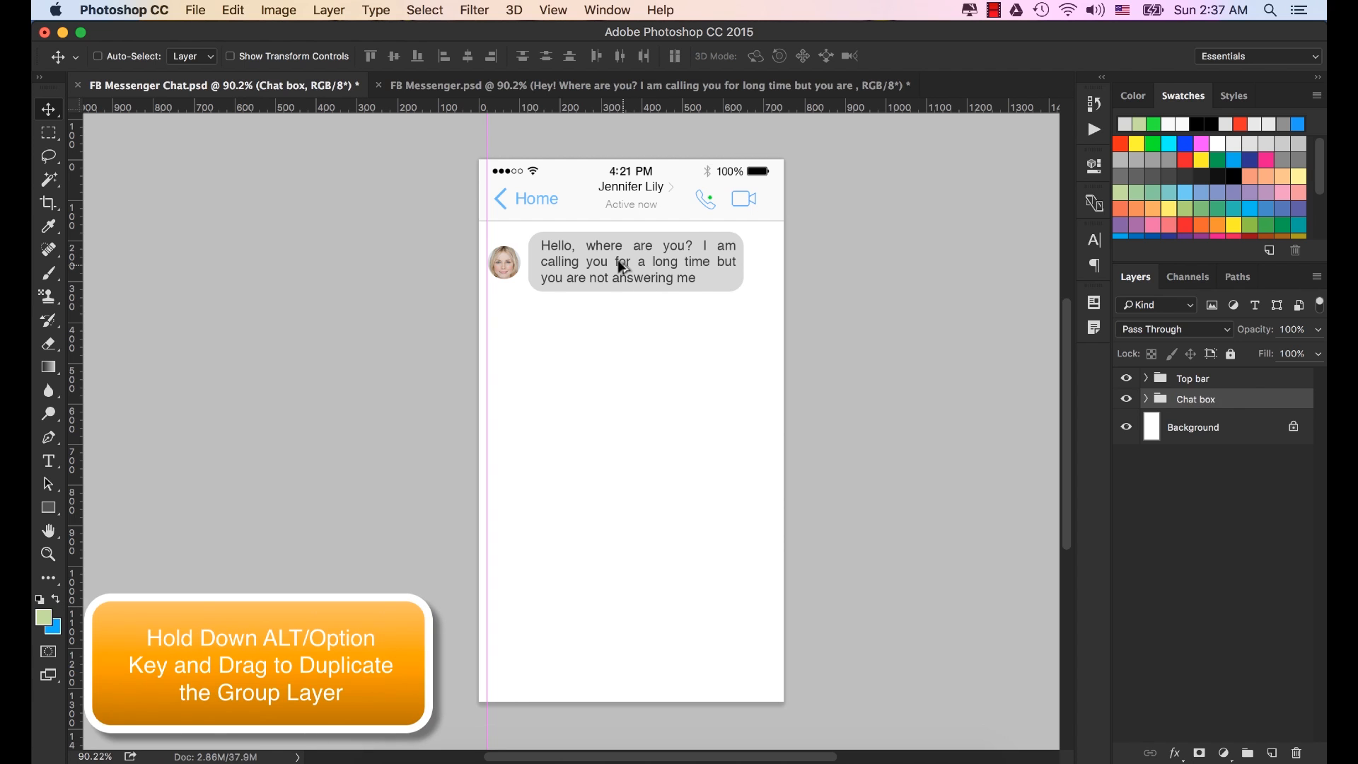
Duplicate the Chat box group and place the copy directly below the first message with a small gap.
drag(621, 266, 623, 327)
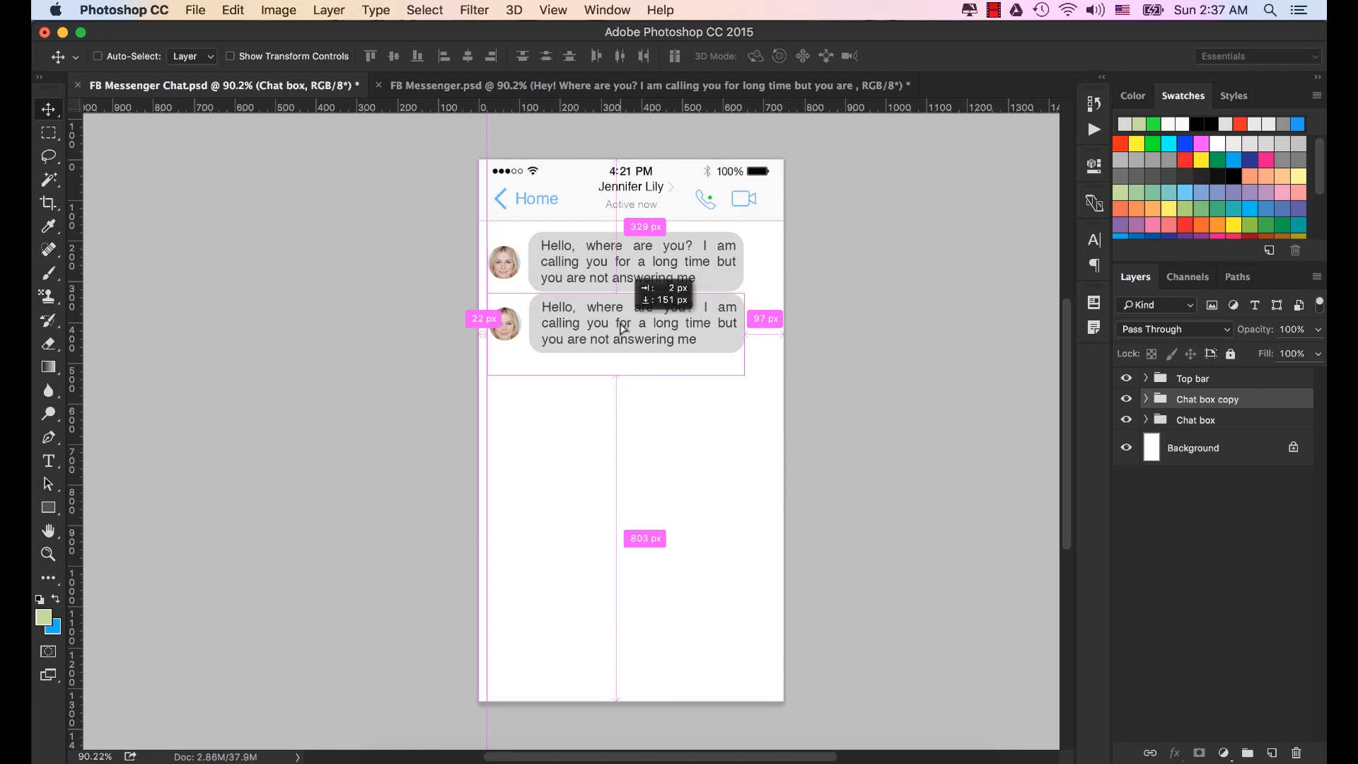
drag(623, 328, 623, 327)
key(Down)
key(Down)
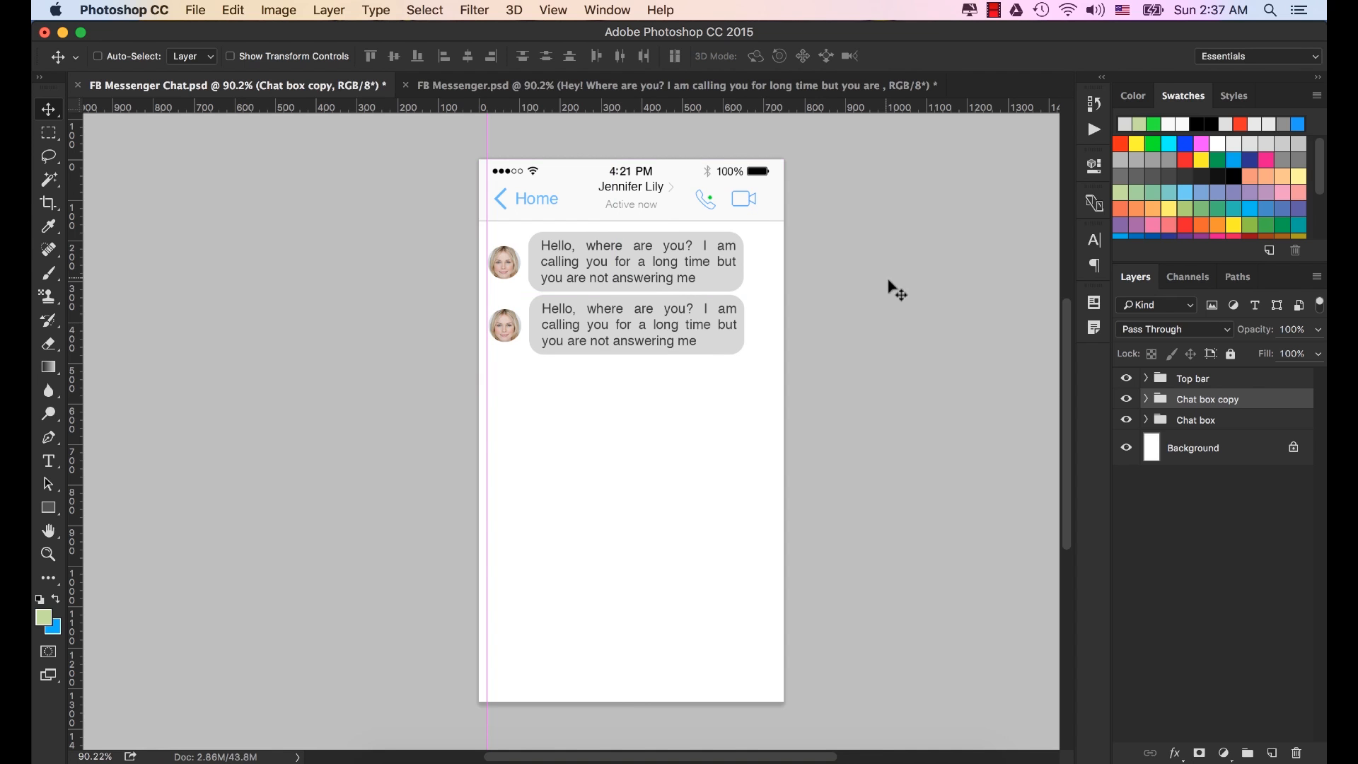
Replace the copied message's text with "Hello from the other side, I must have call you a thousand time".
click(1146, 400)
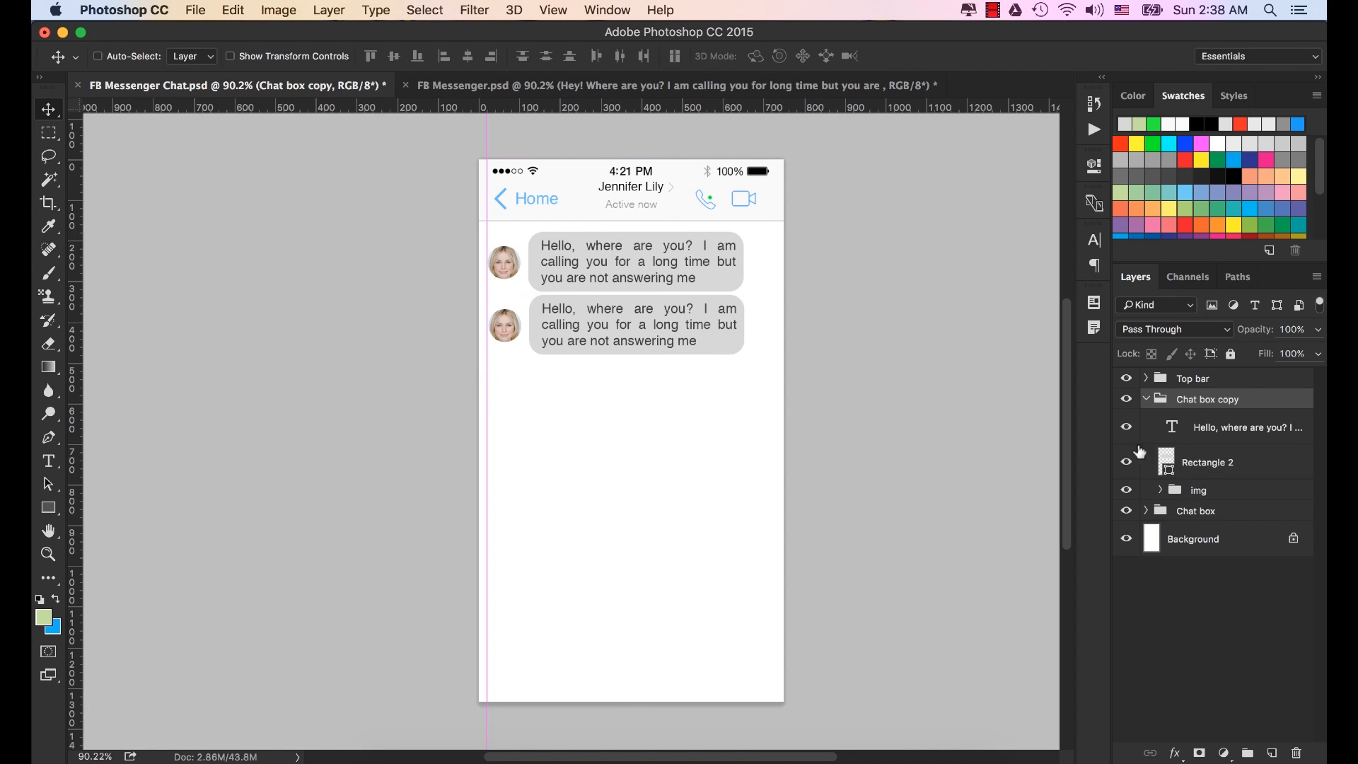
double_click(1172, 427)
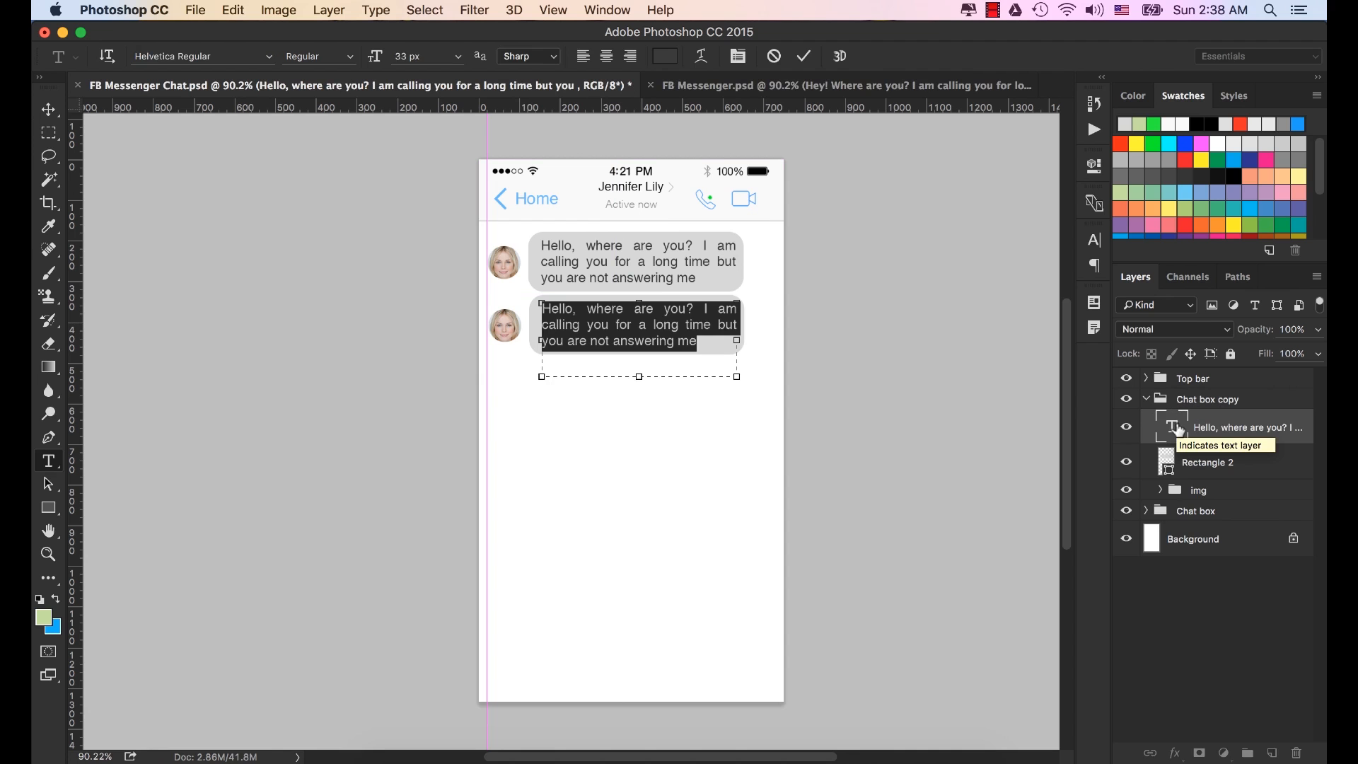
text(H)
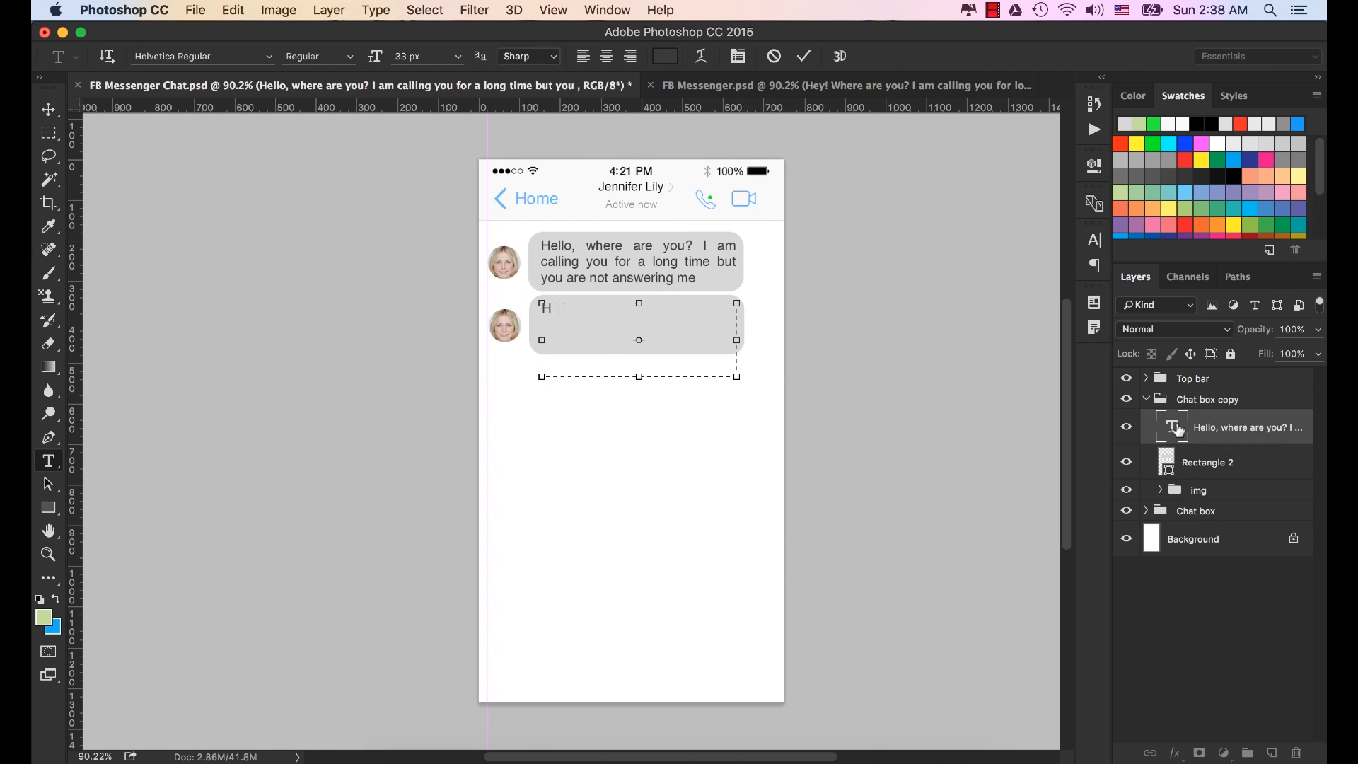
text(ello from the other side, I must have )
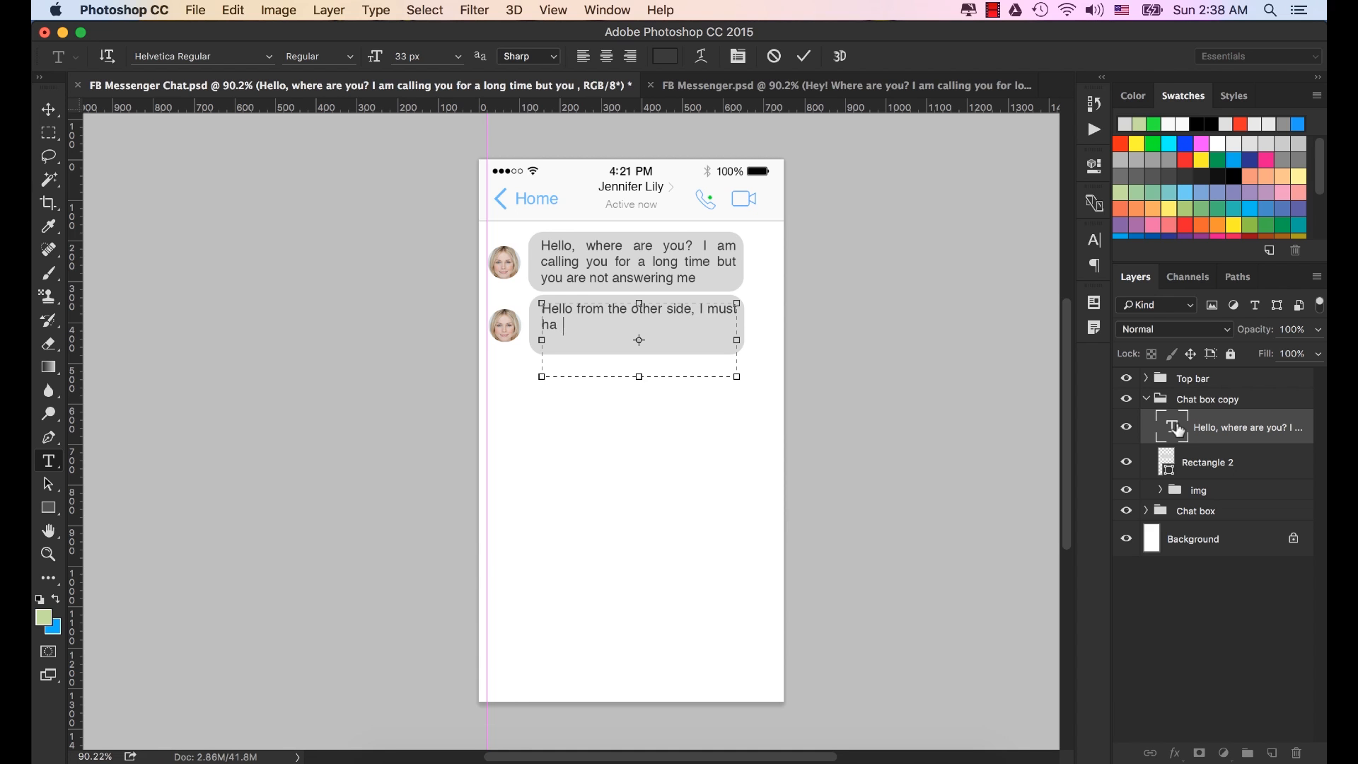
text(call you a thousand time)
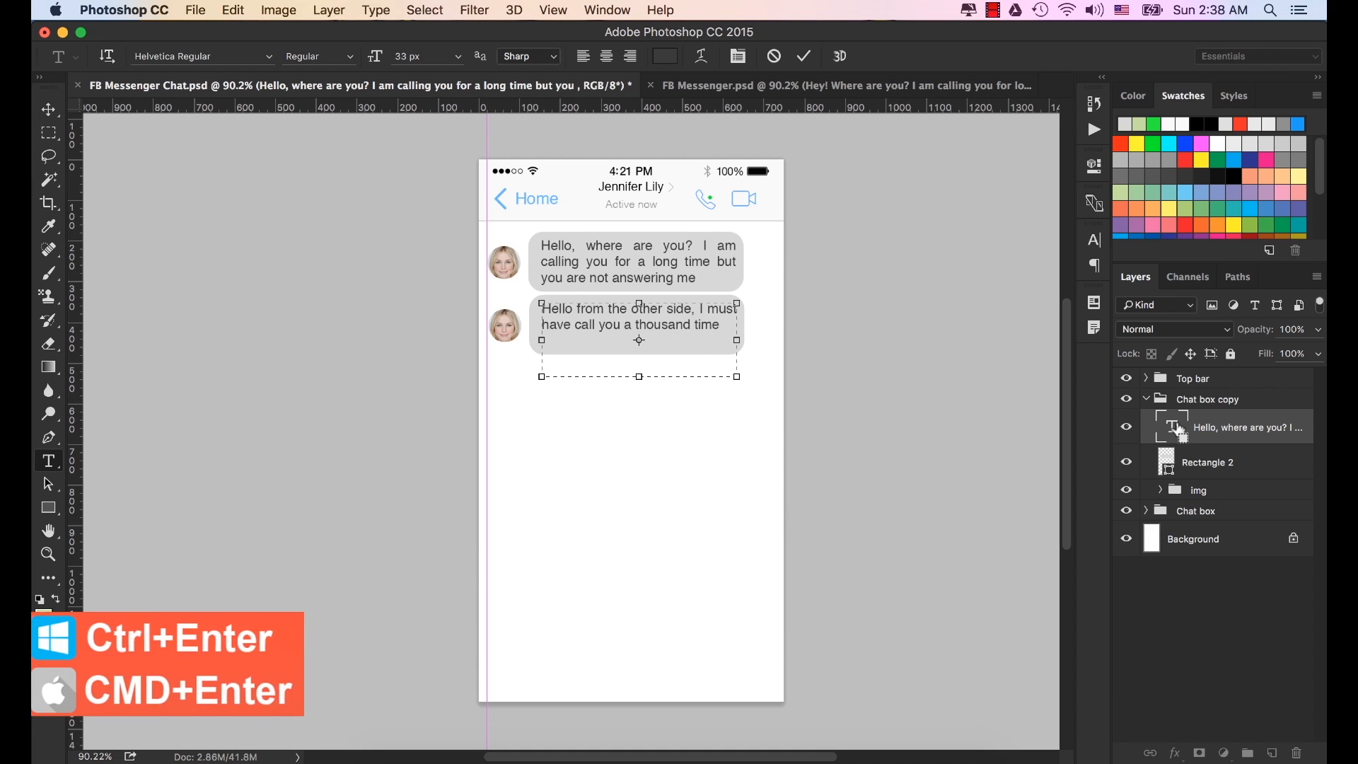
key(super+Return)
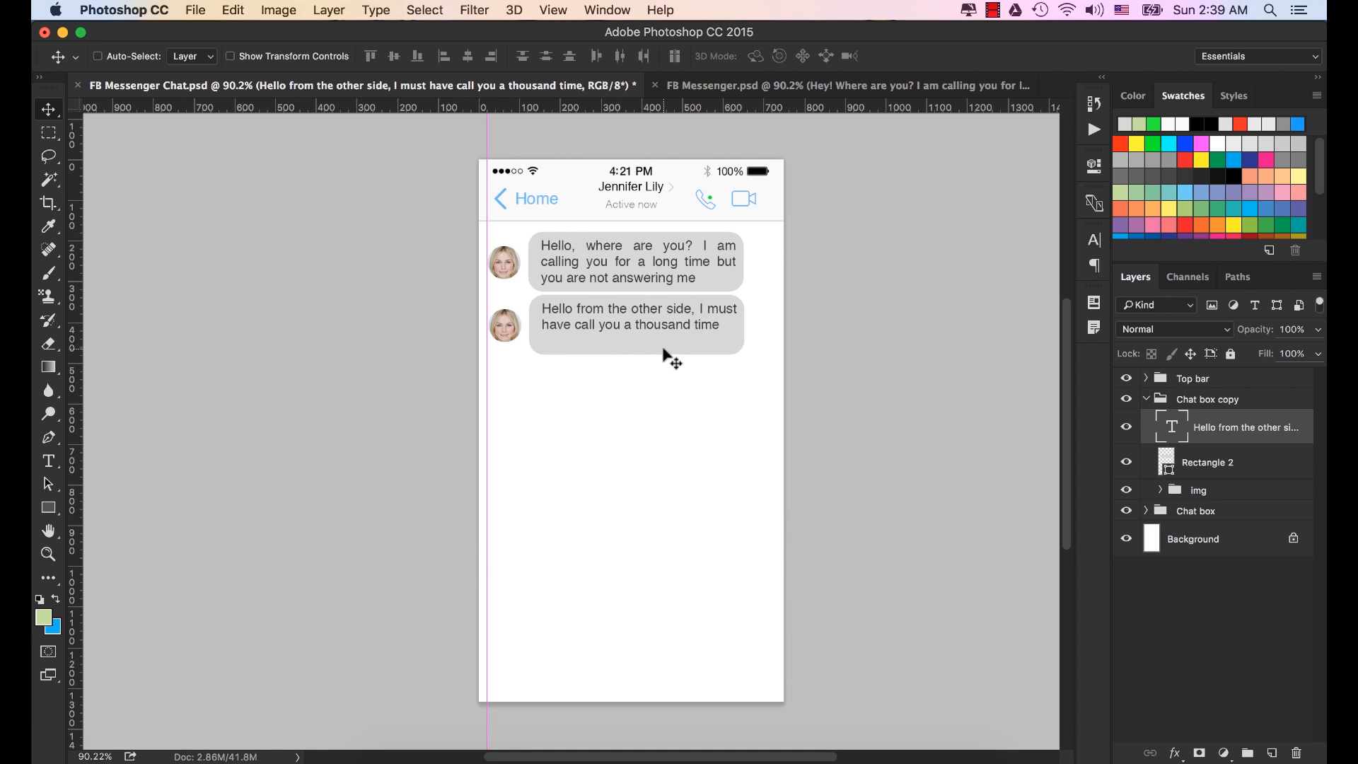
Reduce the second grey bubble's height to 107 px to fit its two lines of text, keeping its width.
click(1219, 468)
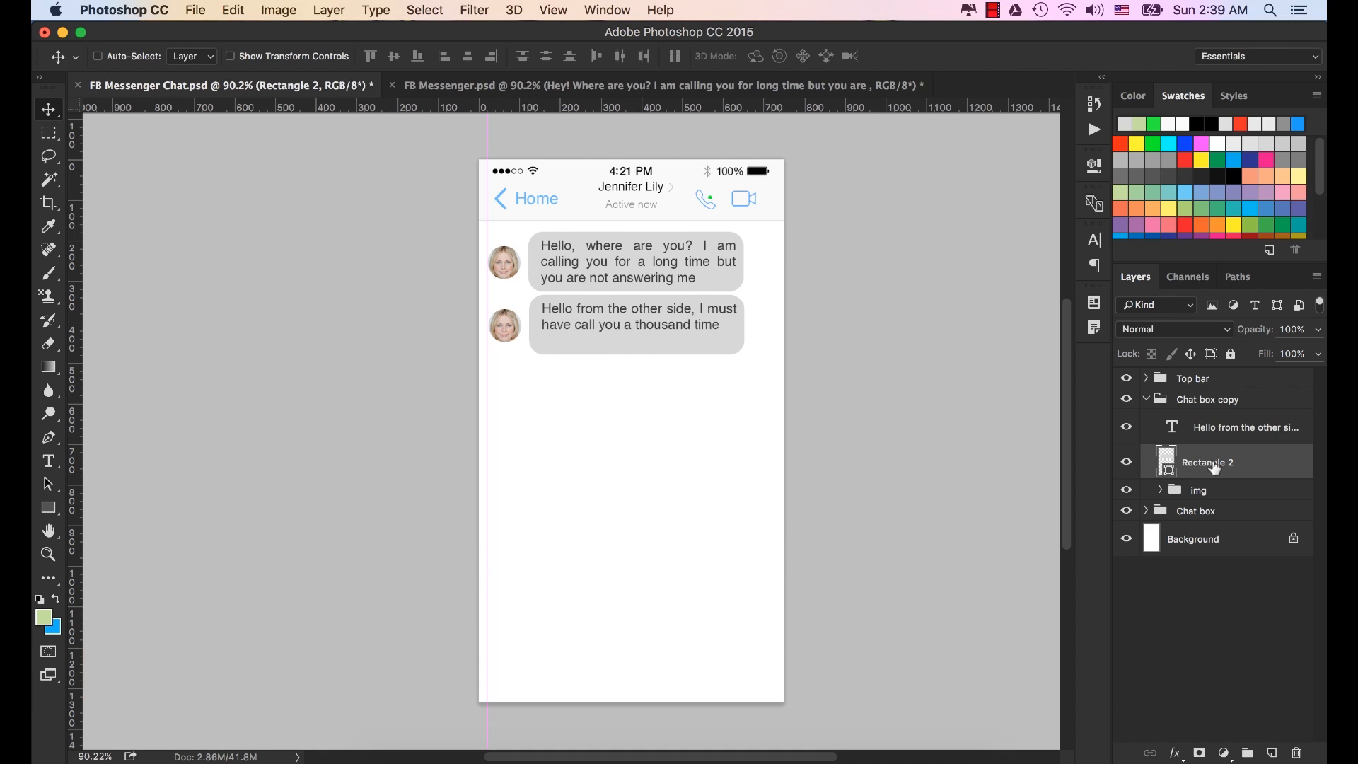
click(1094, 166)
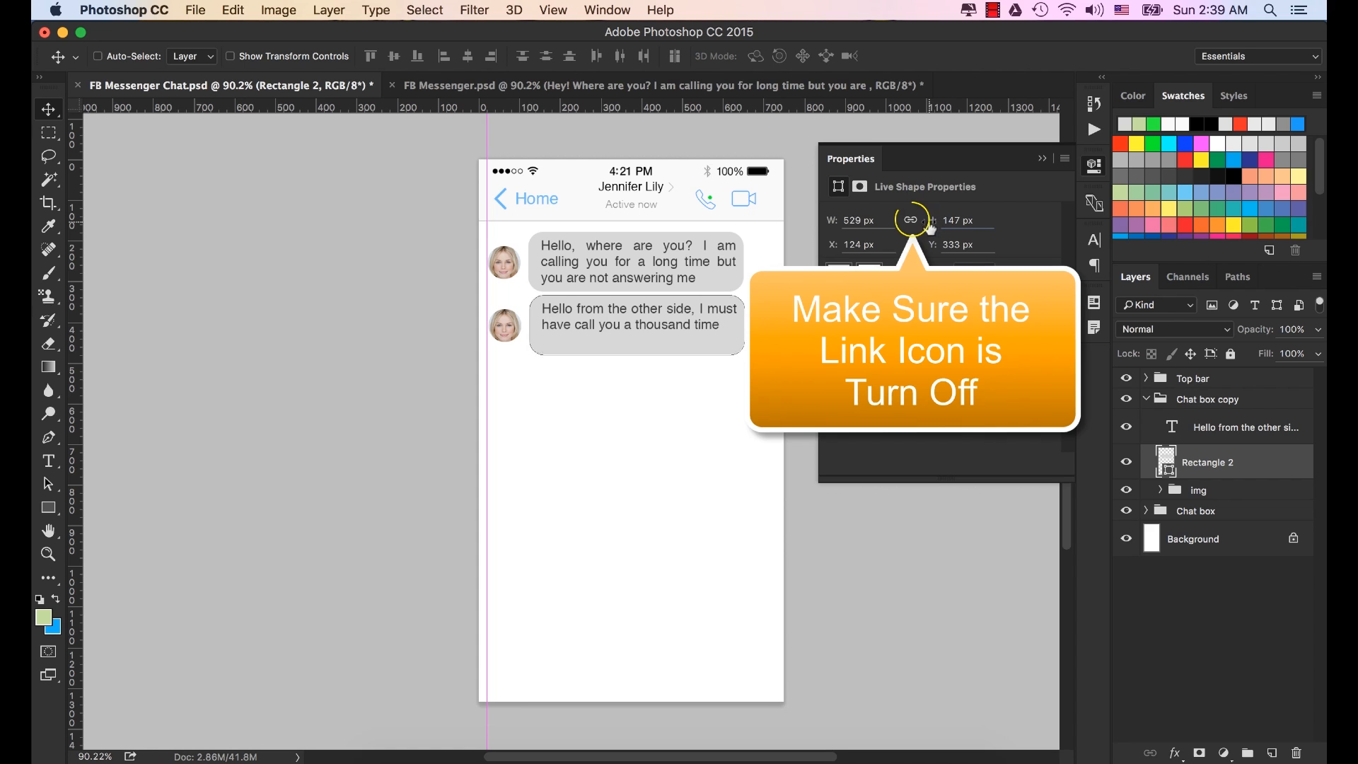
drag(930, 228, 891, 222)
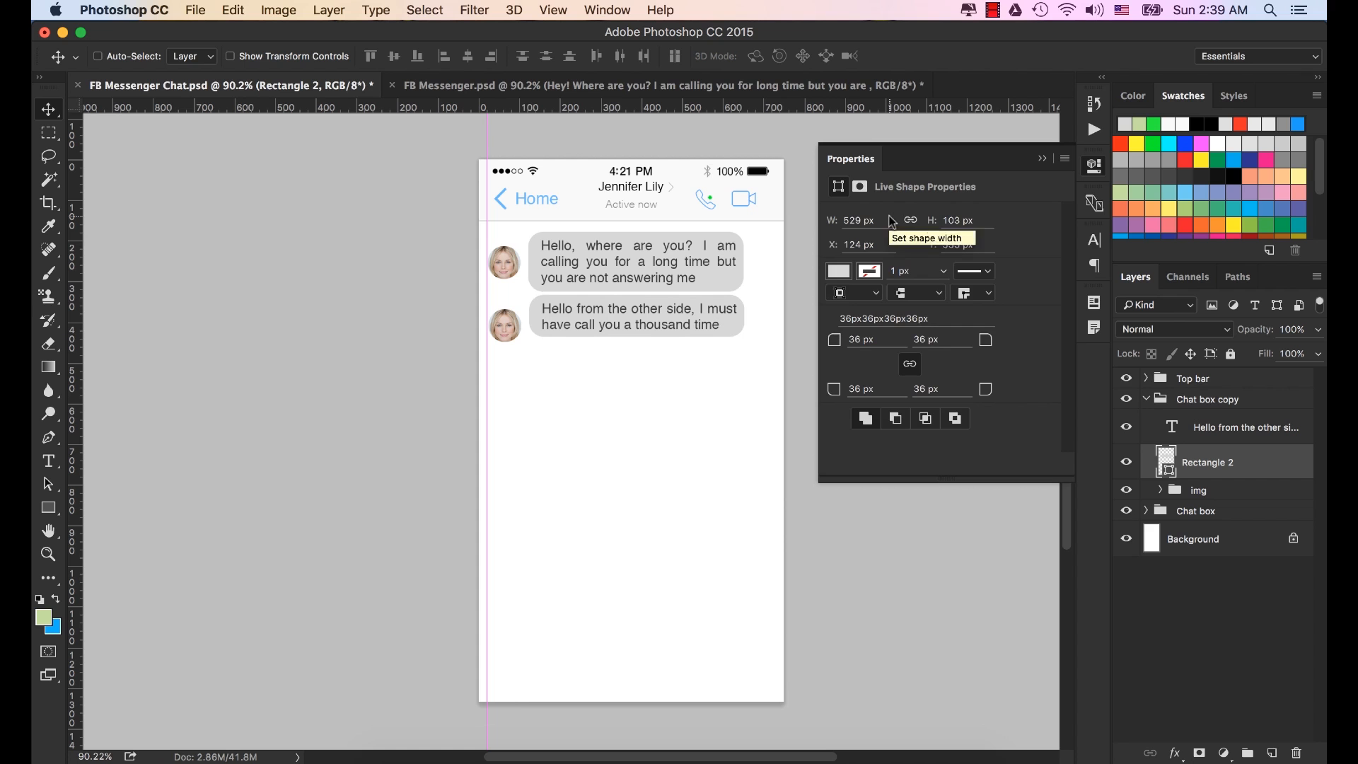
drag(927, 222, 929, 223)
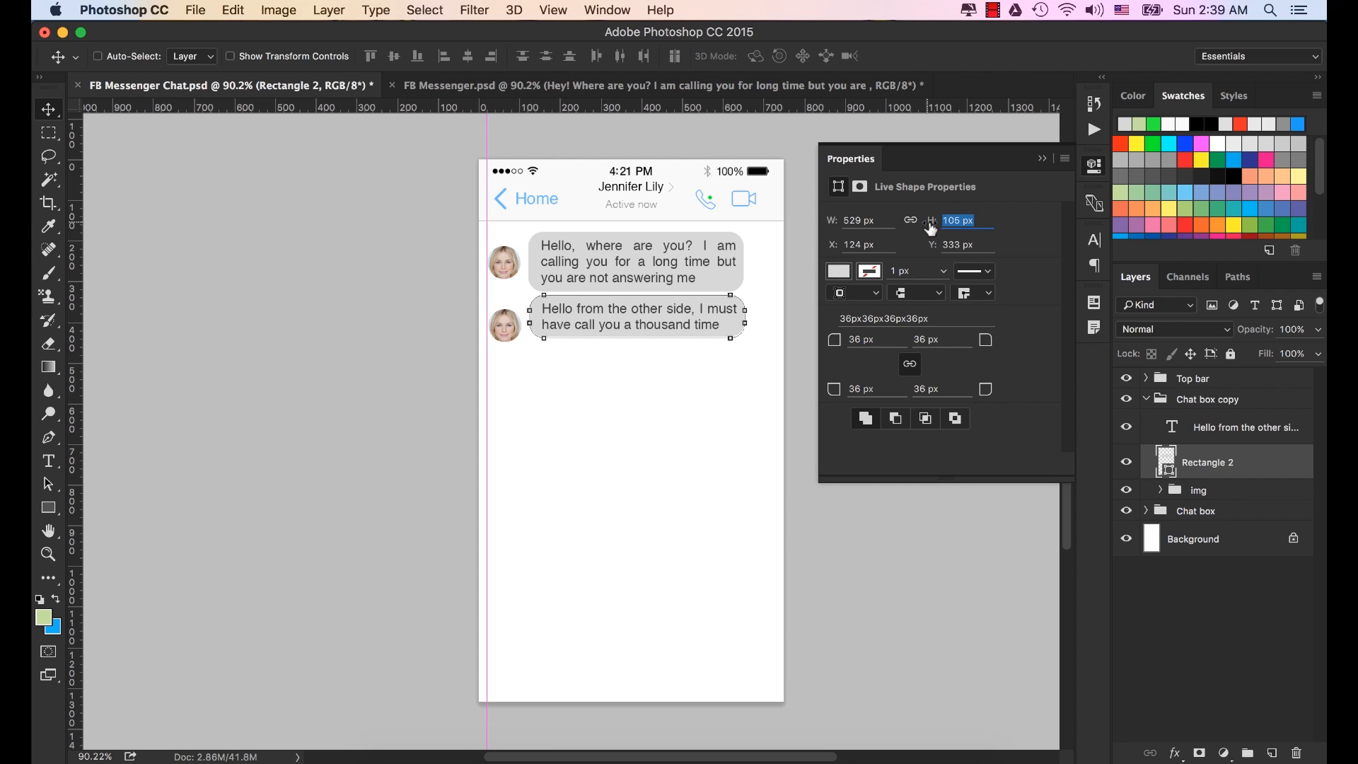
key(Return)
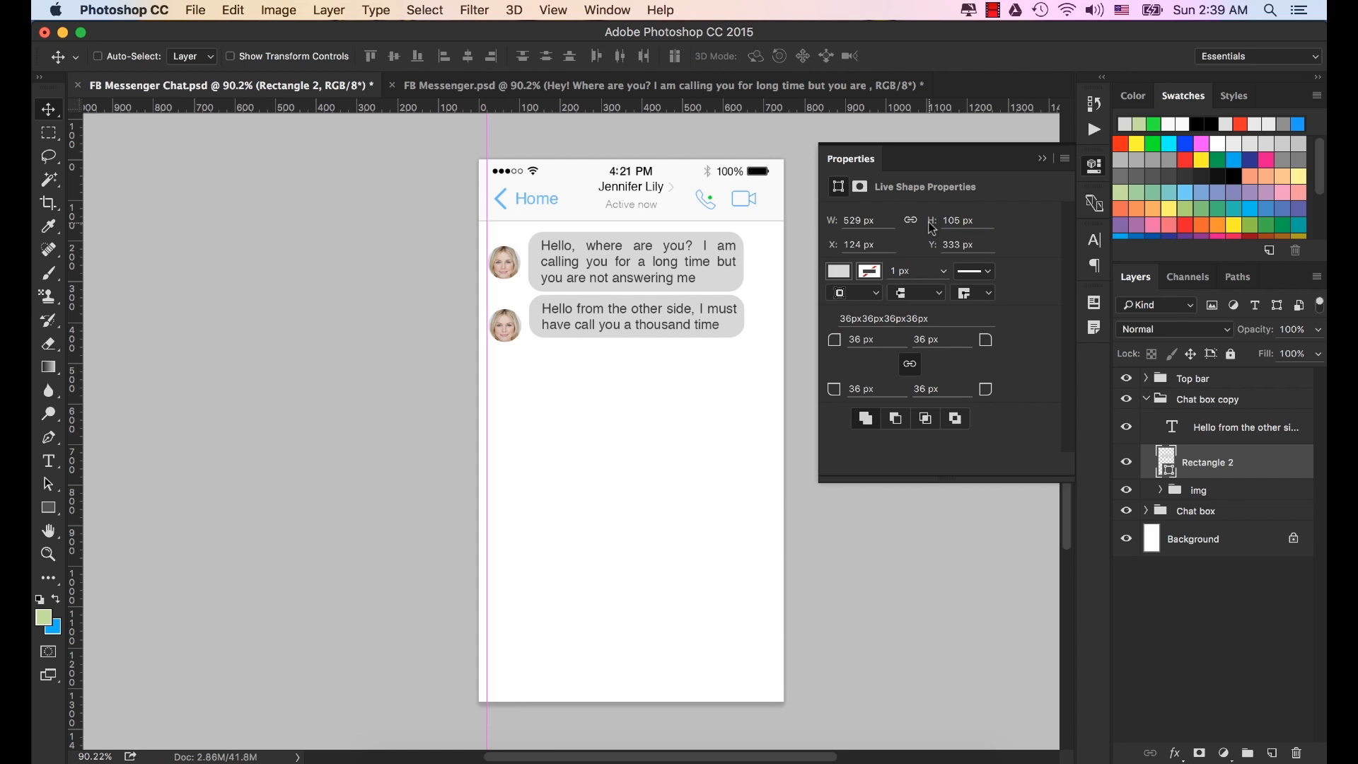
drag(932, 227, 933, 229)
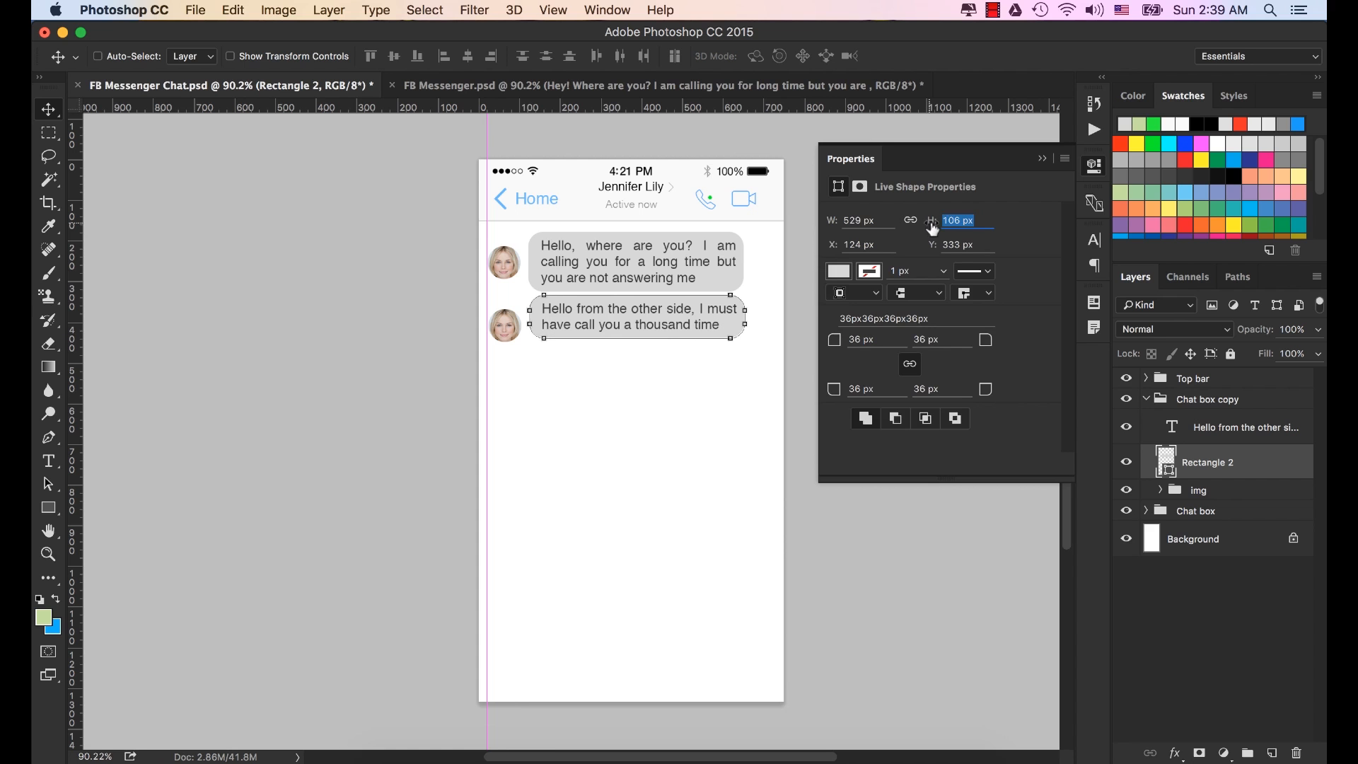
key(Return)
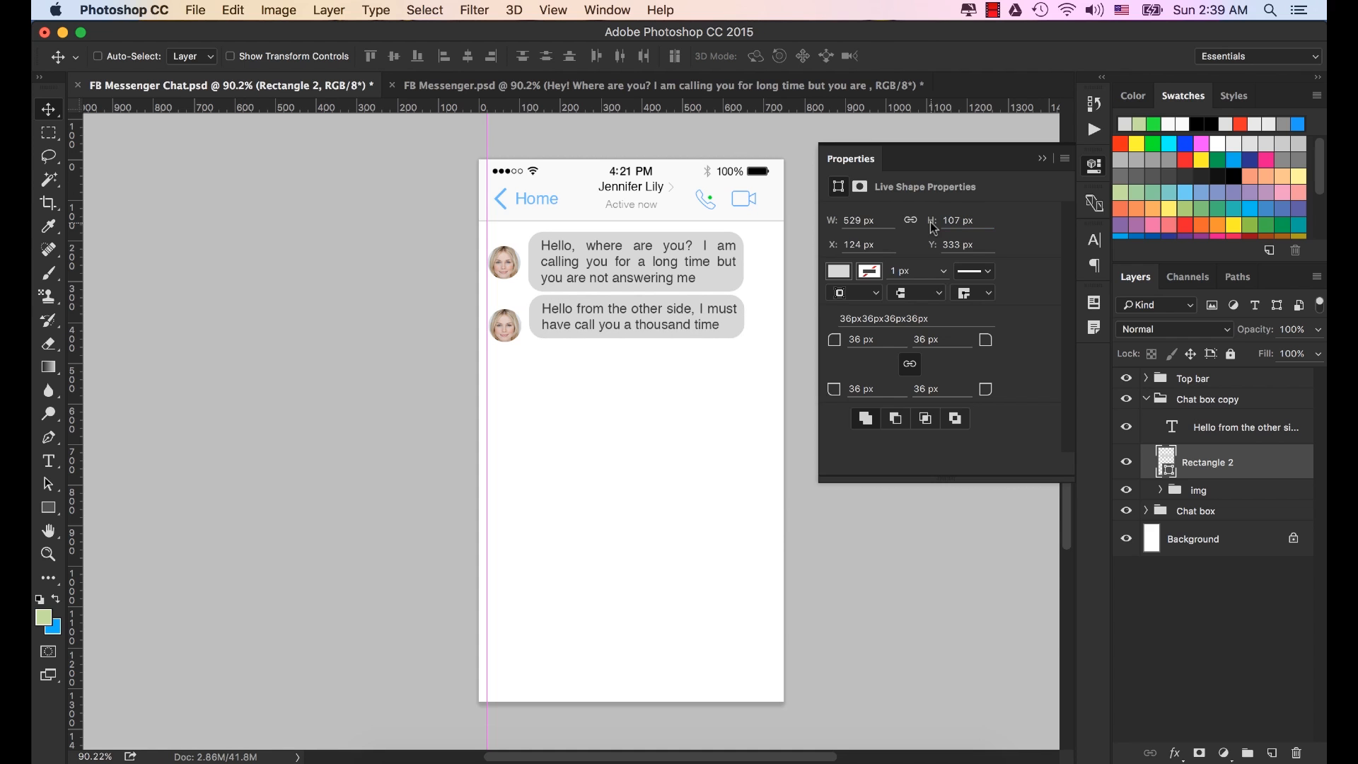
click(1042, 158)
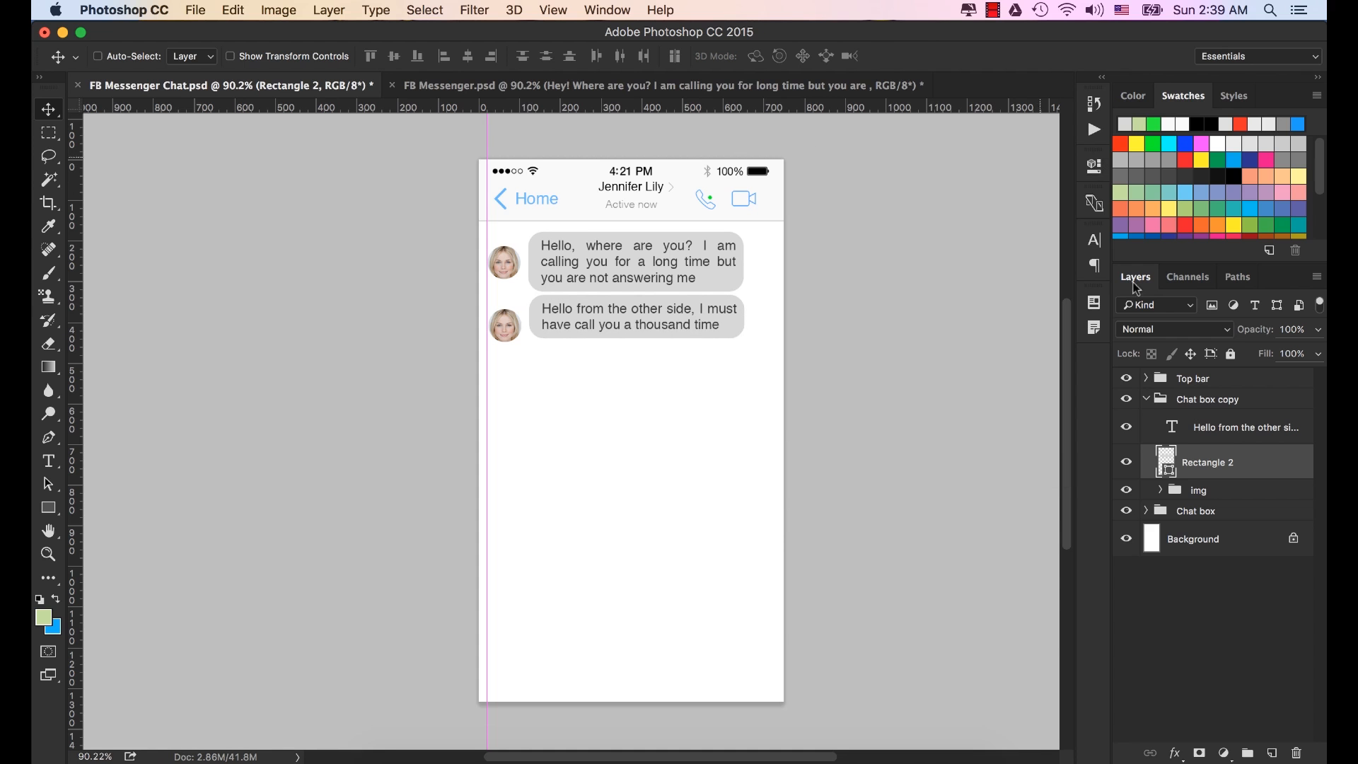
Nudge the second message's text down slightly to centre it vertically in its bubble.
click(1218, 428)
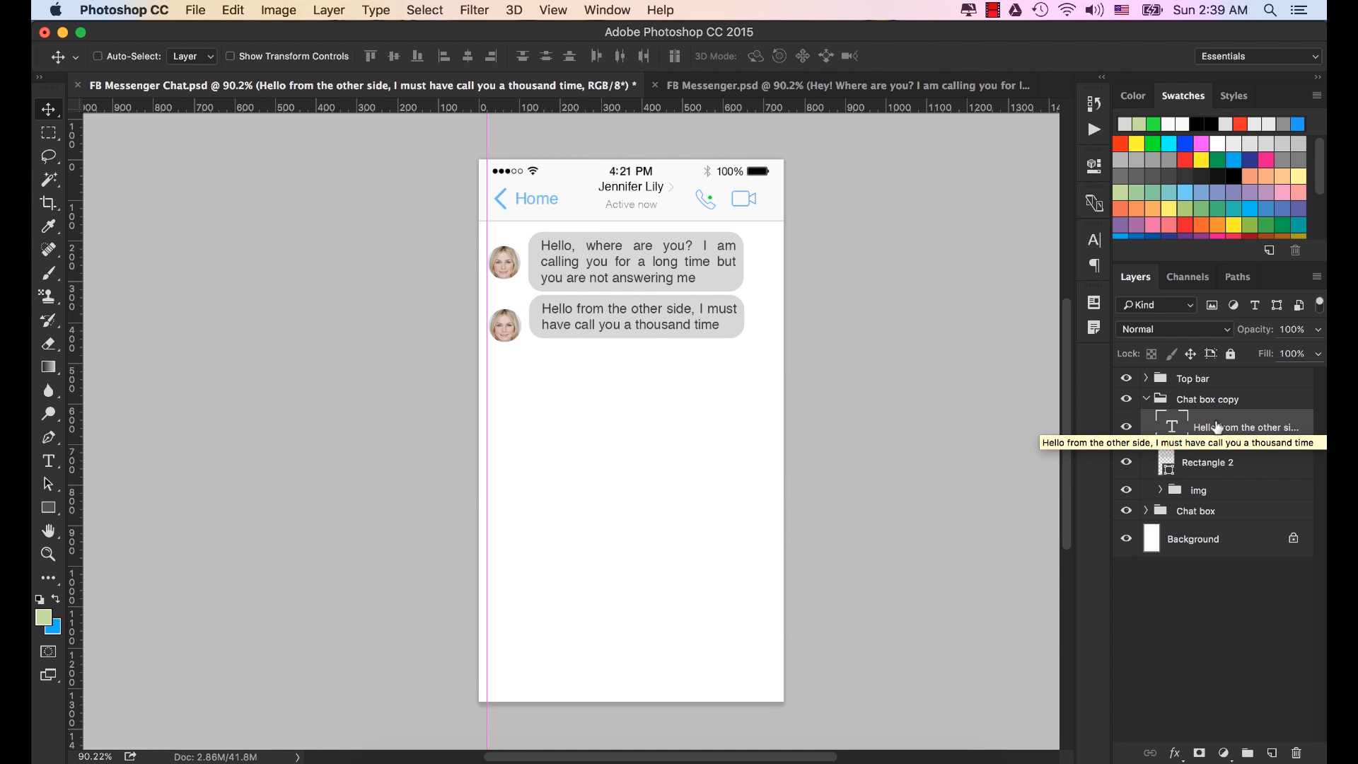
key(Down)
key(Down)
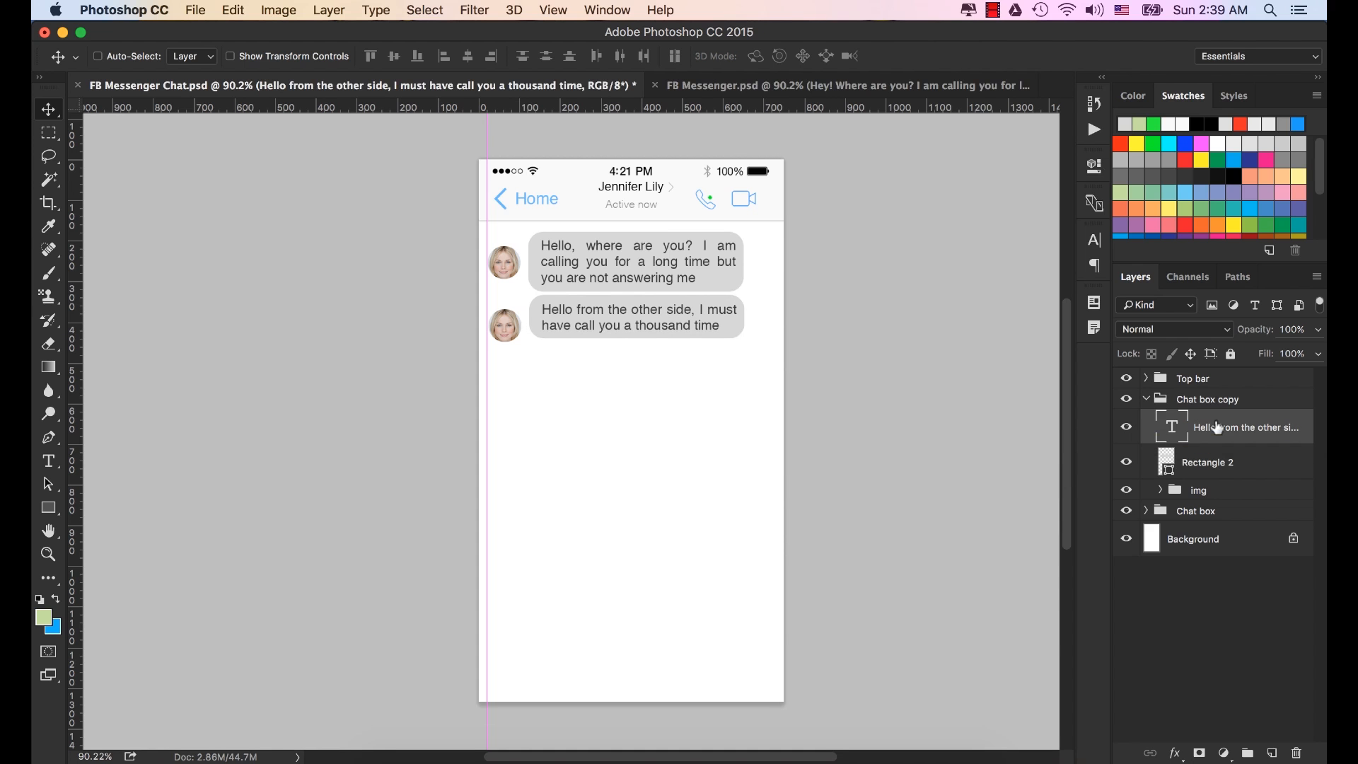
Nudge the second message's profile picture group up to line it up with the middle of the shortened bubble.
click(1200, 493)
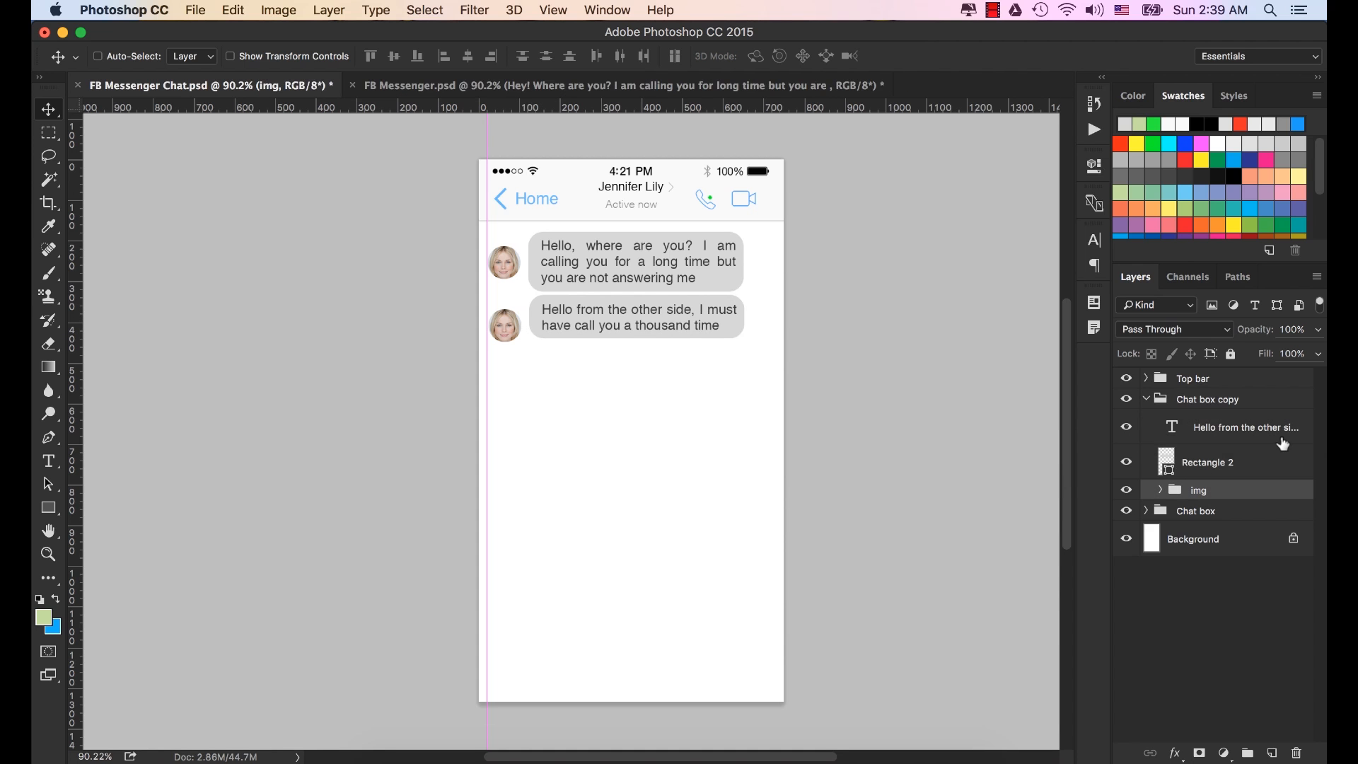
key(Up)
key(Up)
key(Up)
key(Up)
key(Up)
key(Up)
key(Up)
key(Up)
key(Up)
key(Up)
key(Up)
key(Up)
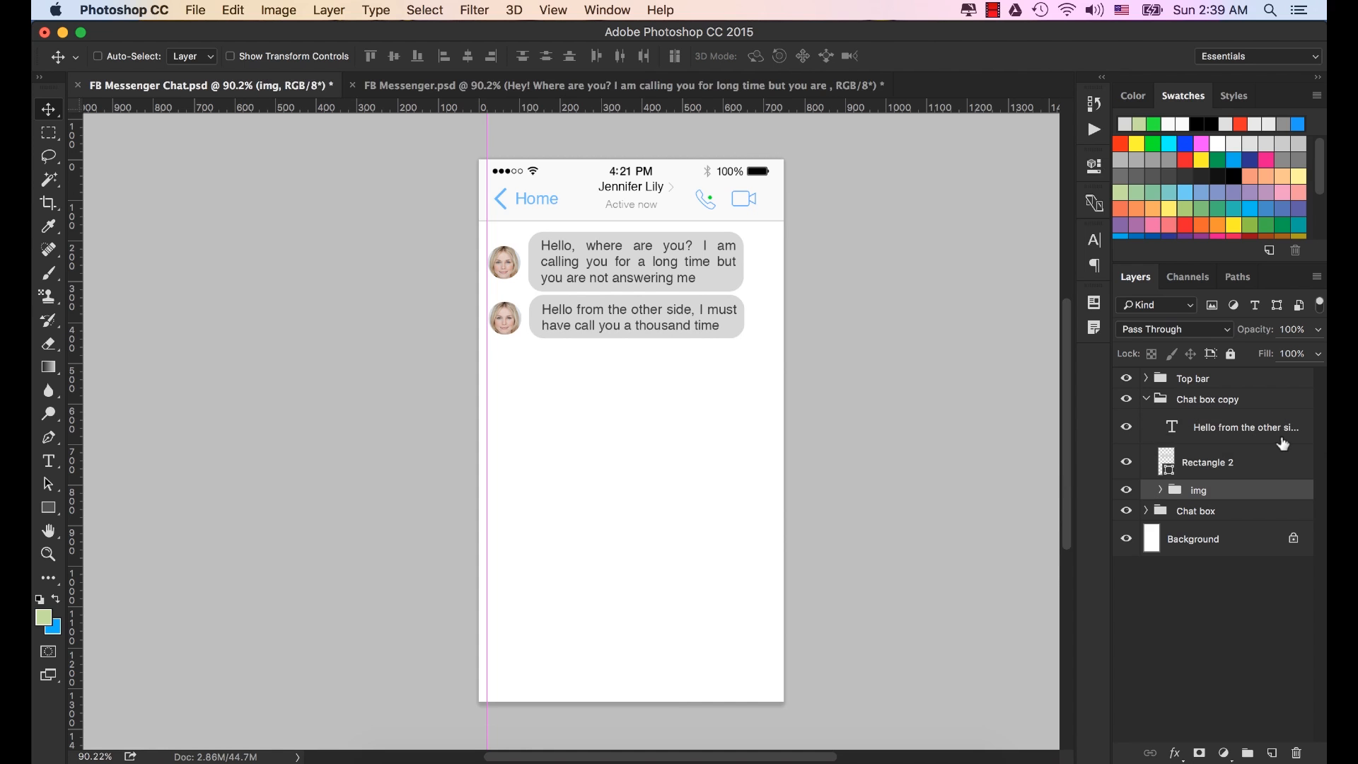
key(Up)
key(Up)
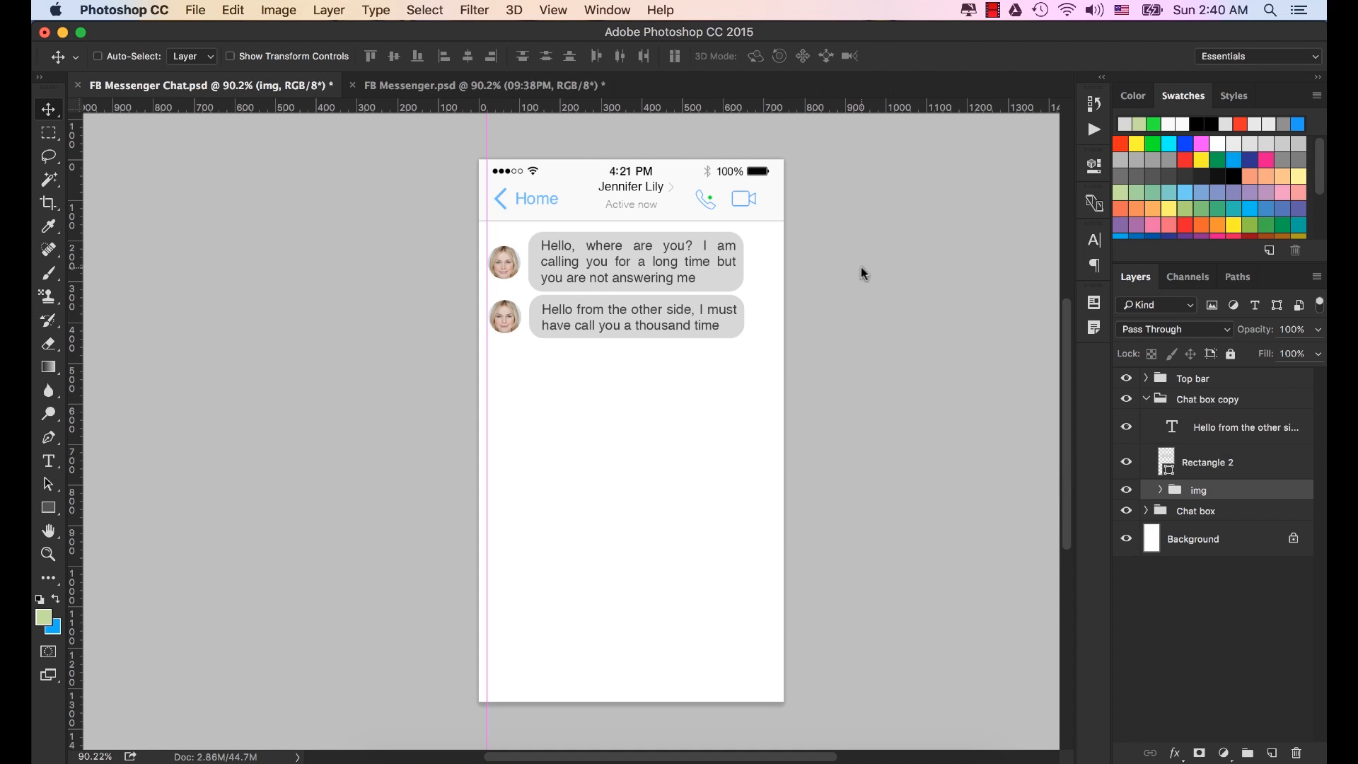
Add the time stamp text "09:38PM" below the second message, on a new layer directly above the Background.
click(1146, 399)
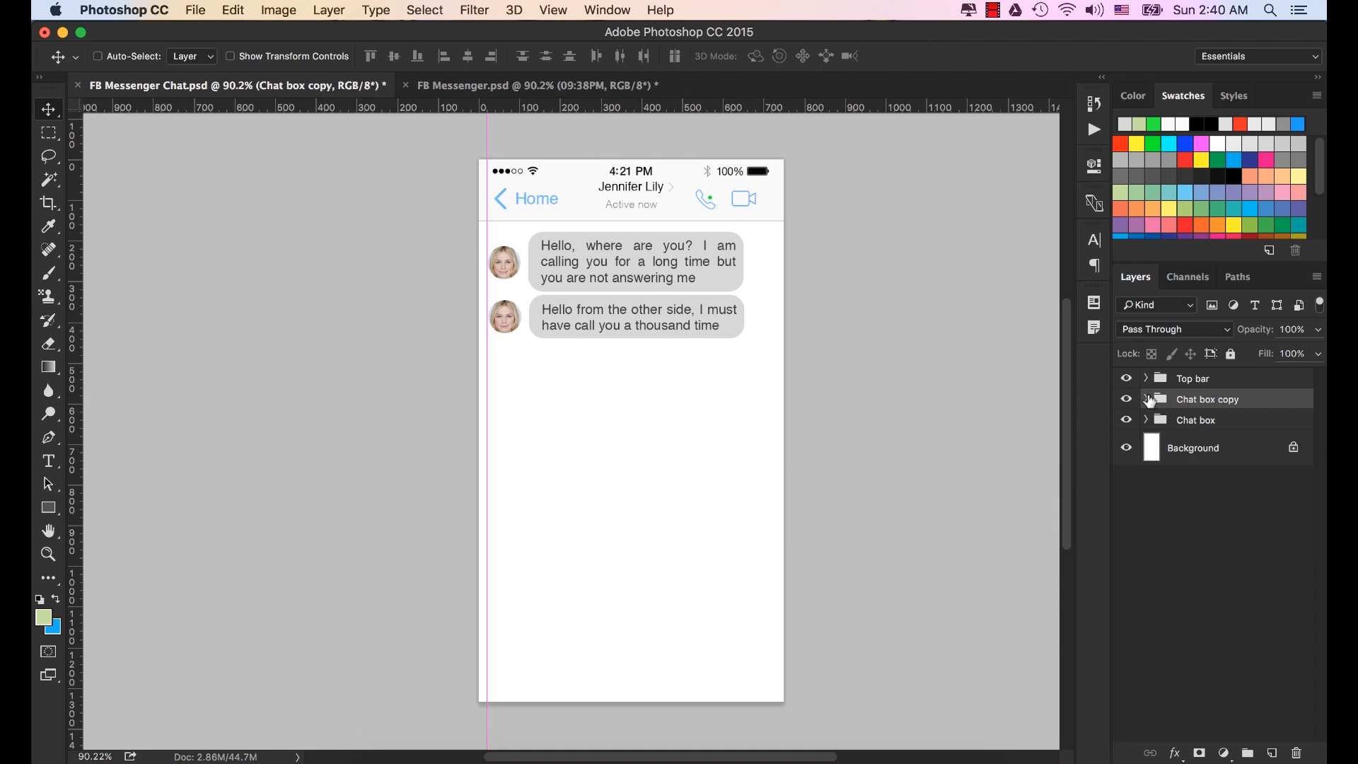
click(1195, 424)
click(1207, 447)
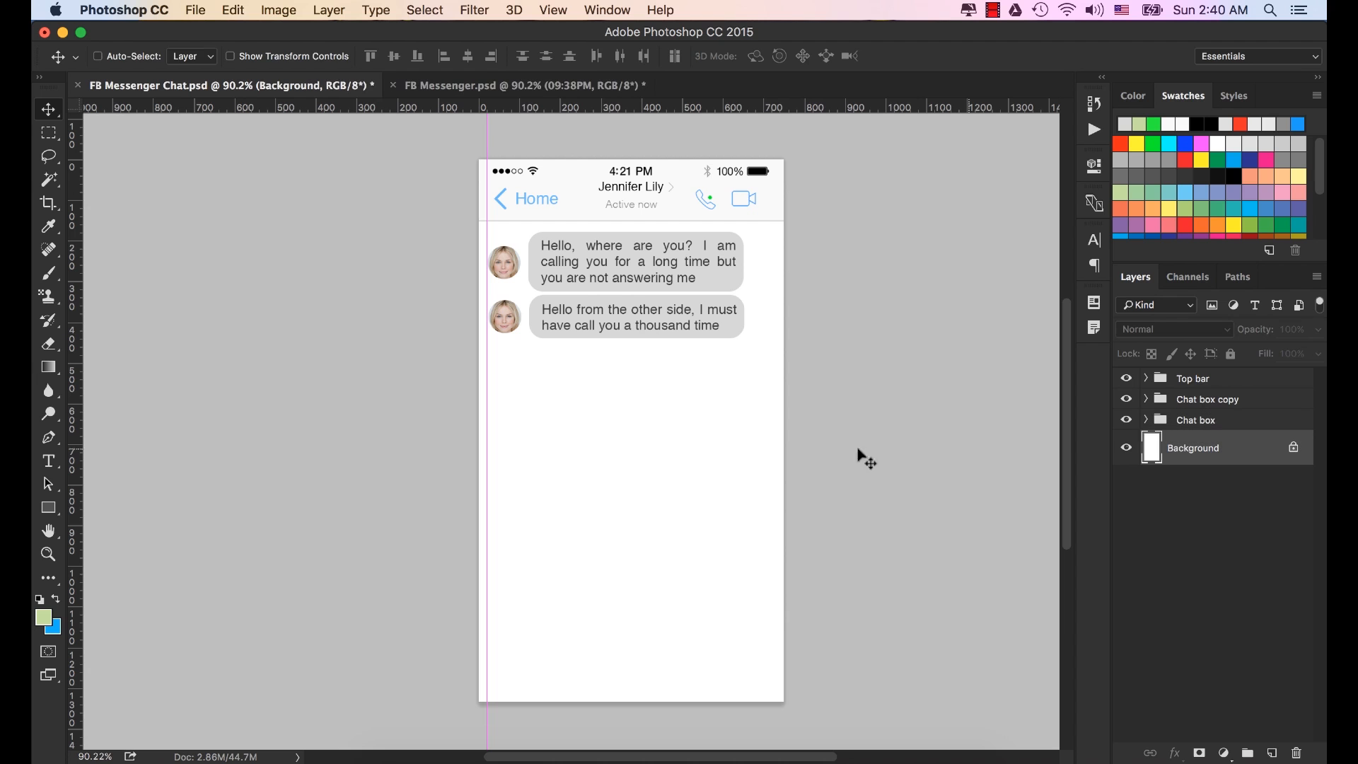
click(49, 464)
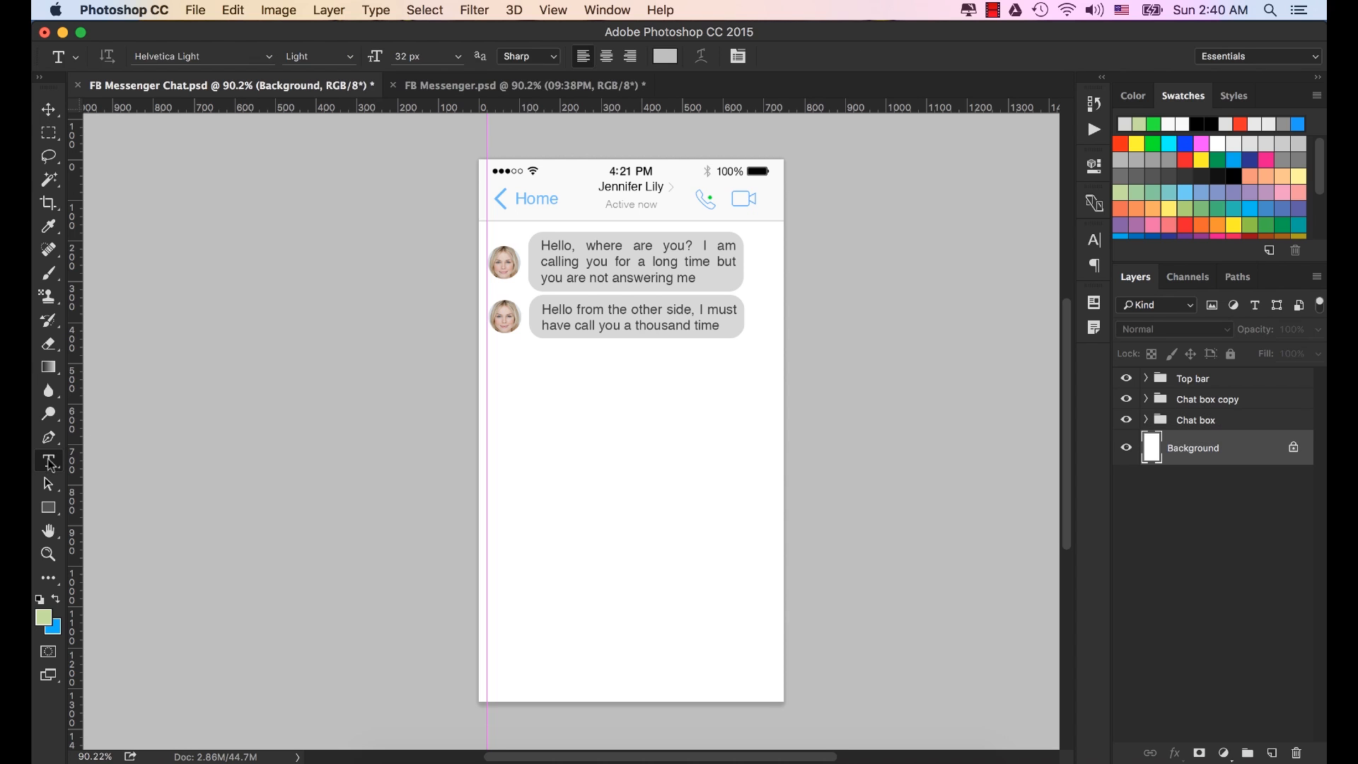
click(587, 371)
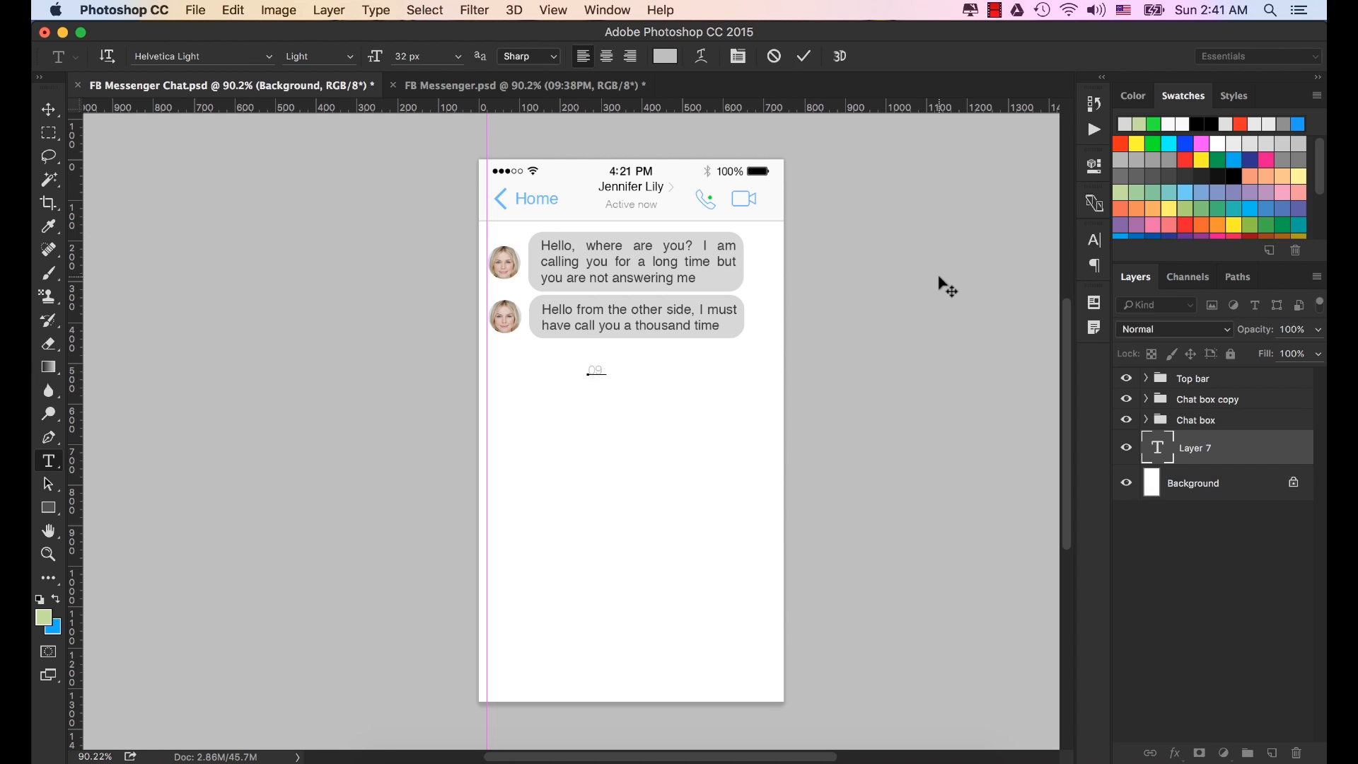
text(8PM)
key(super+Return)
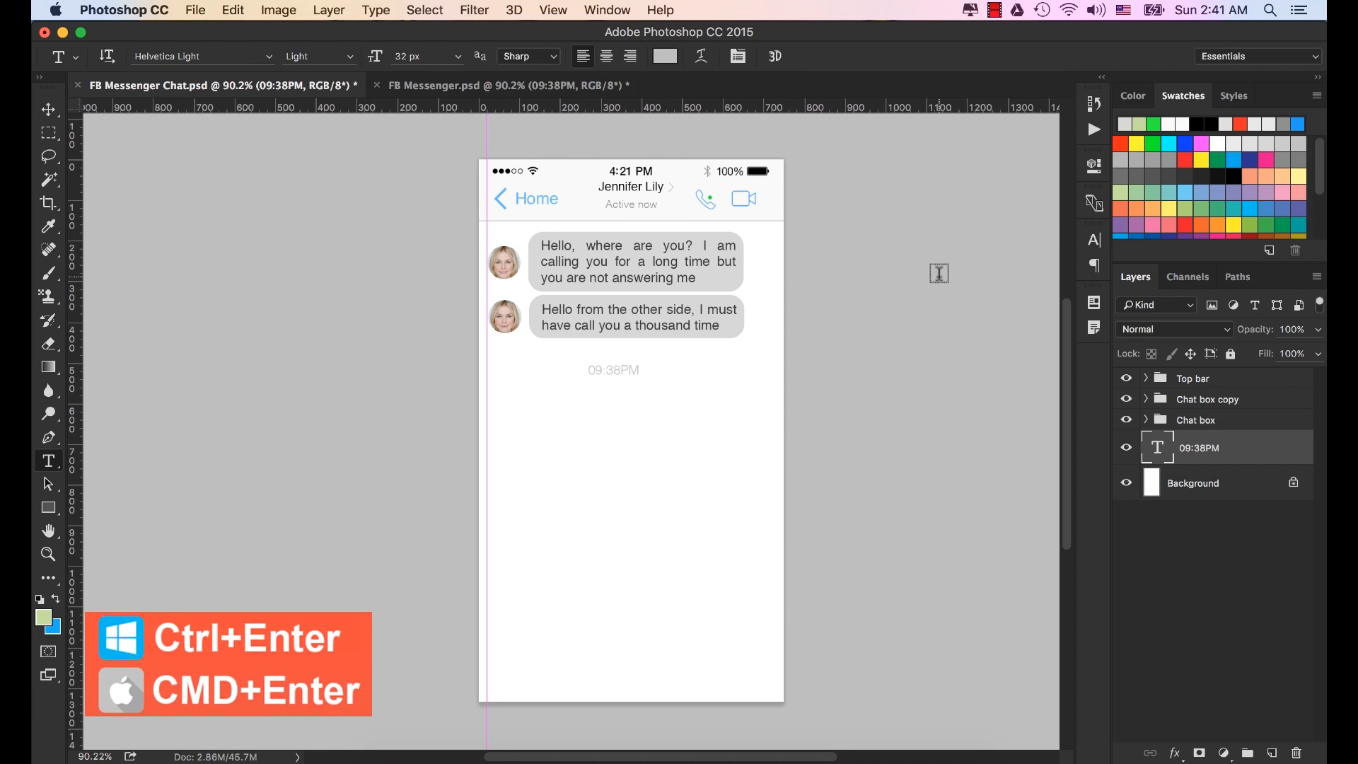
Review the time stamp text's font, size and colour code in its character settings.
click(1094, 241)
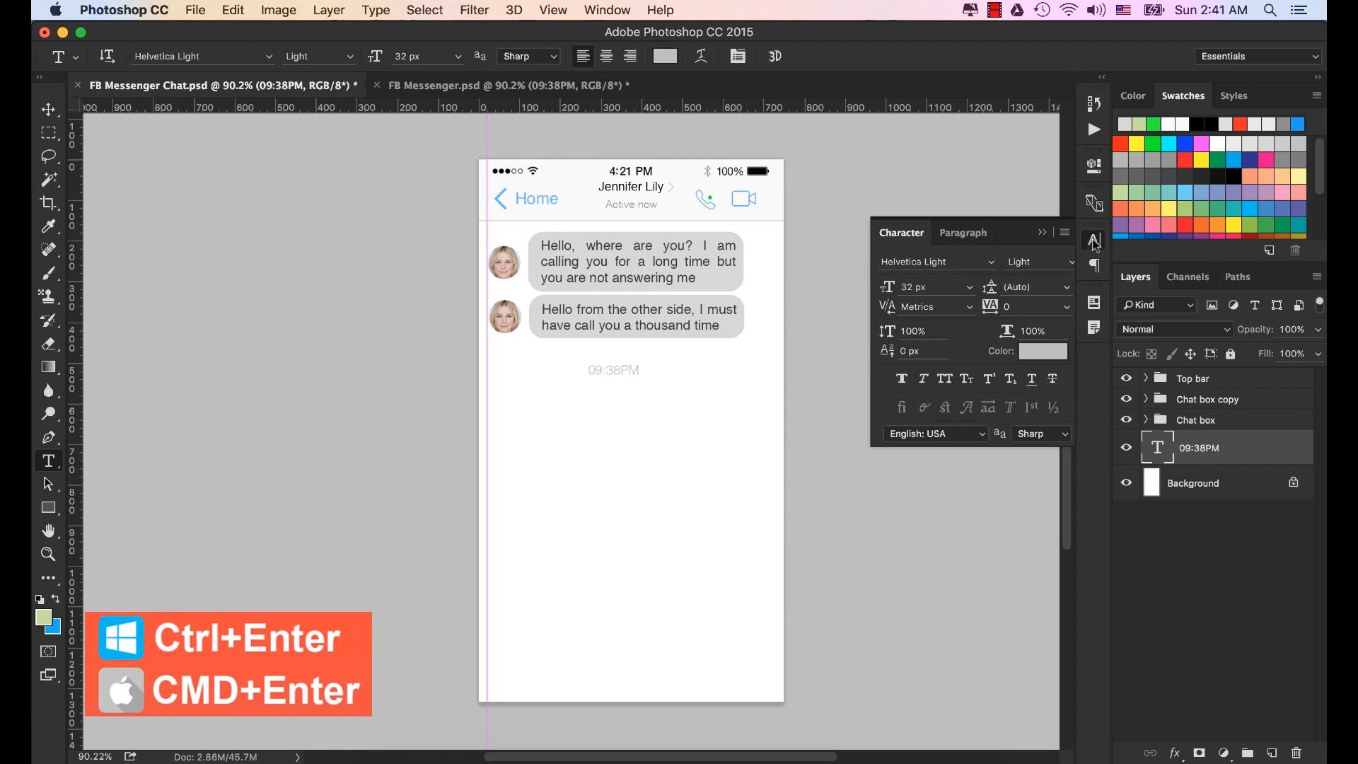
click(969, 256)
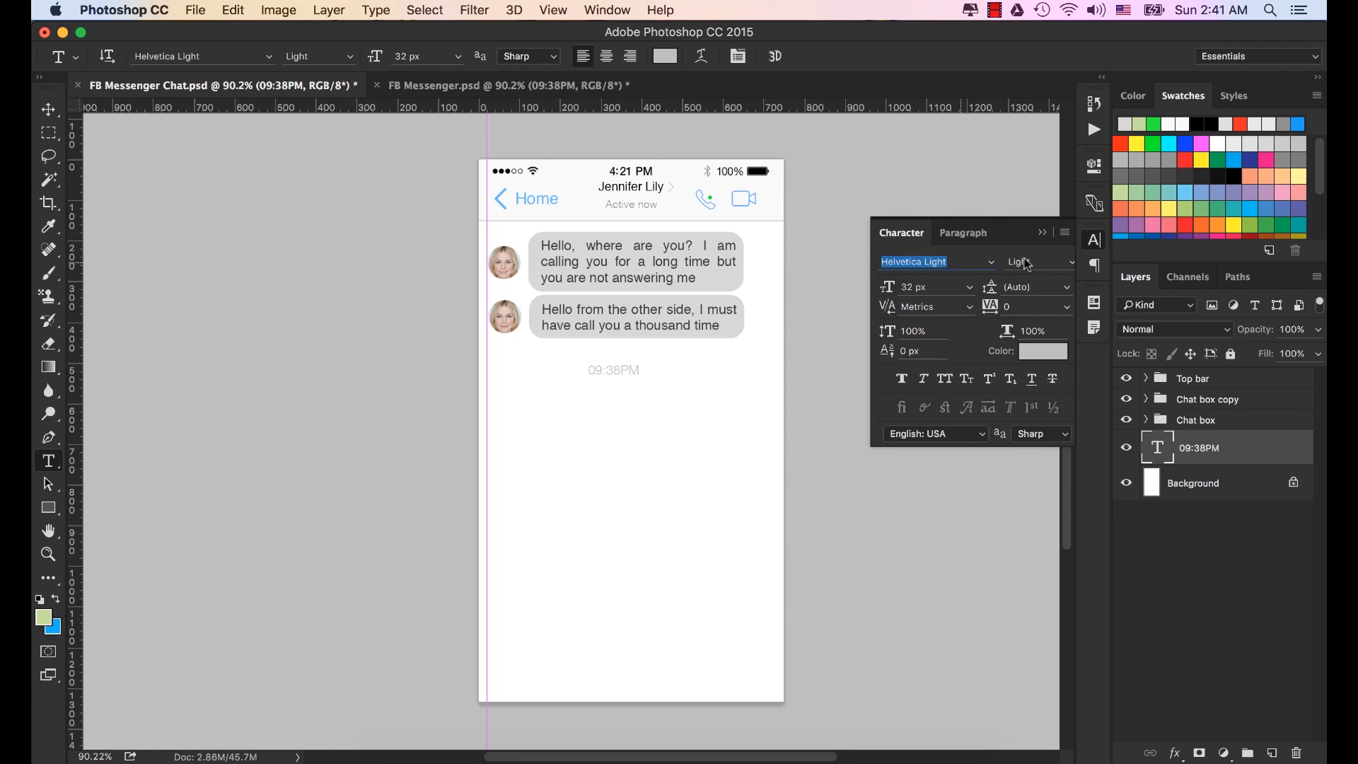
key(Tab)
key(Tab)
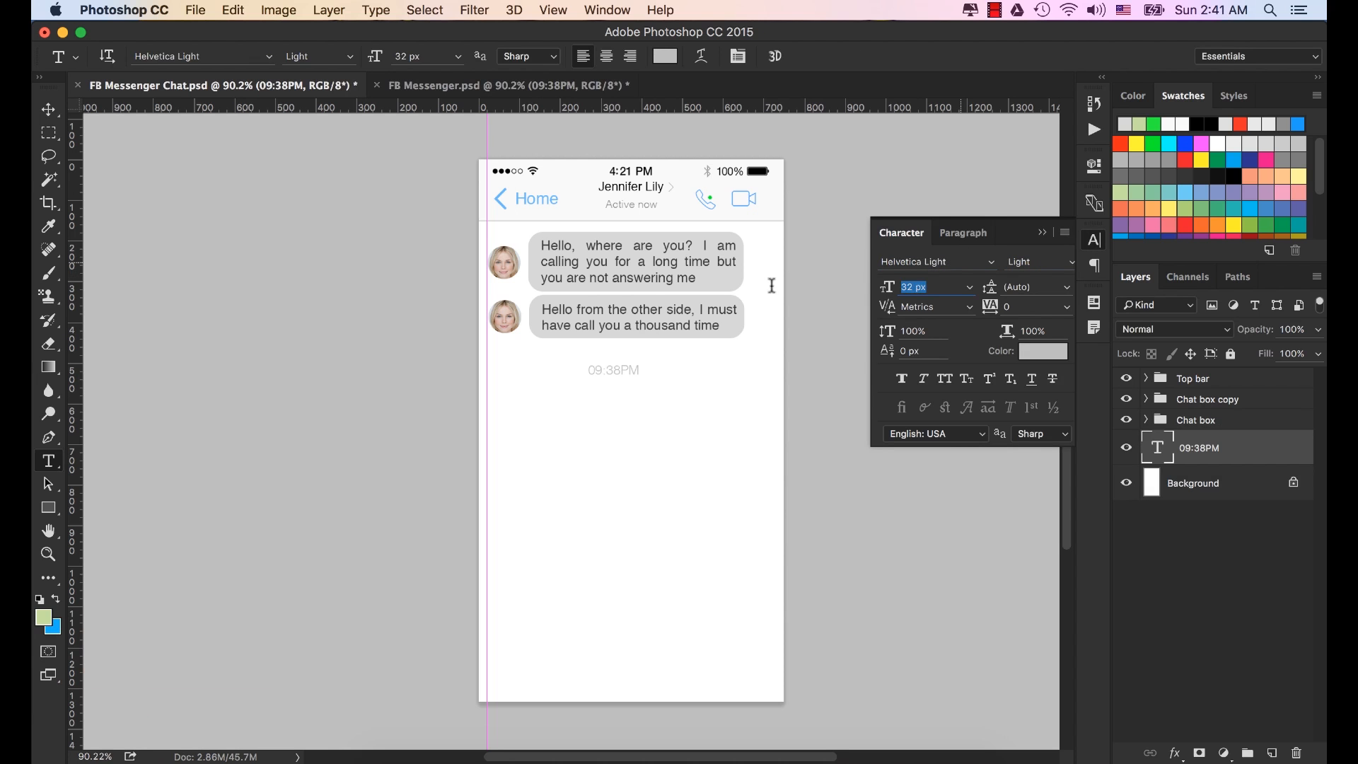
click(1034, 353)
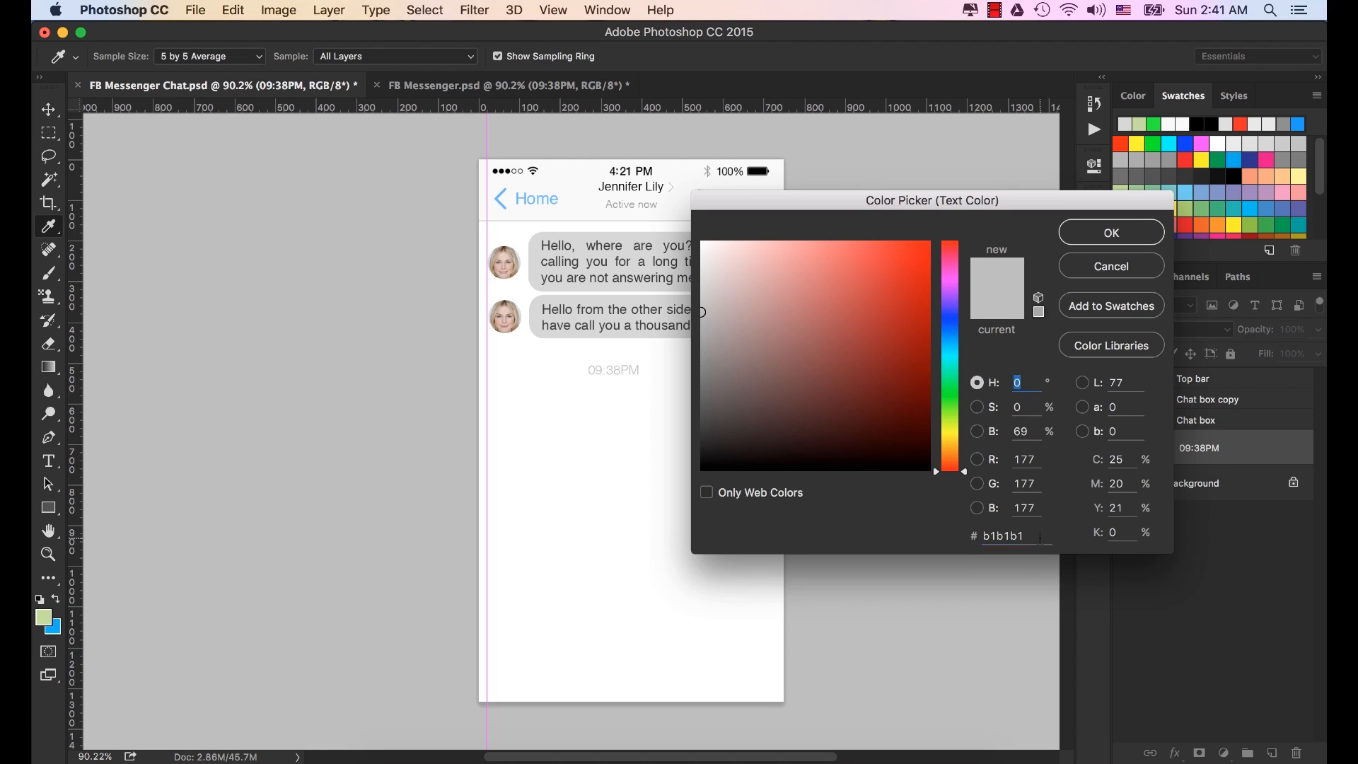
double_click(1003, 536)
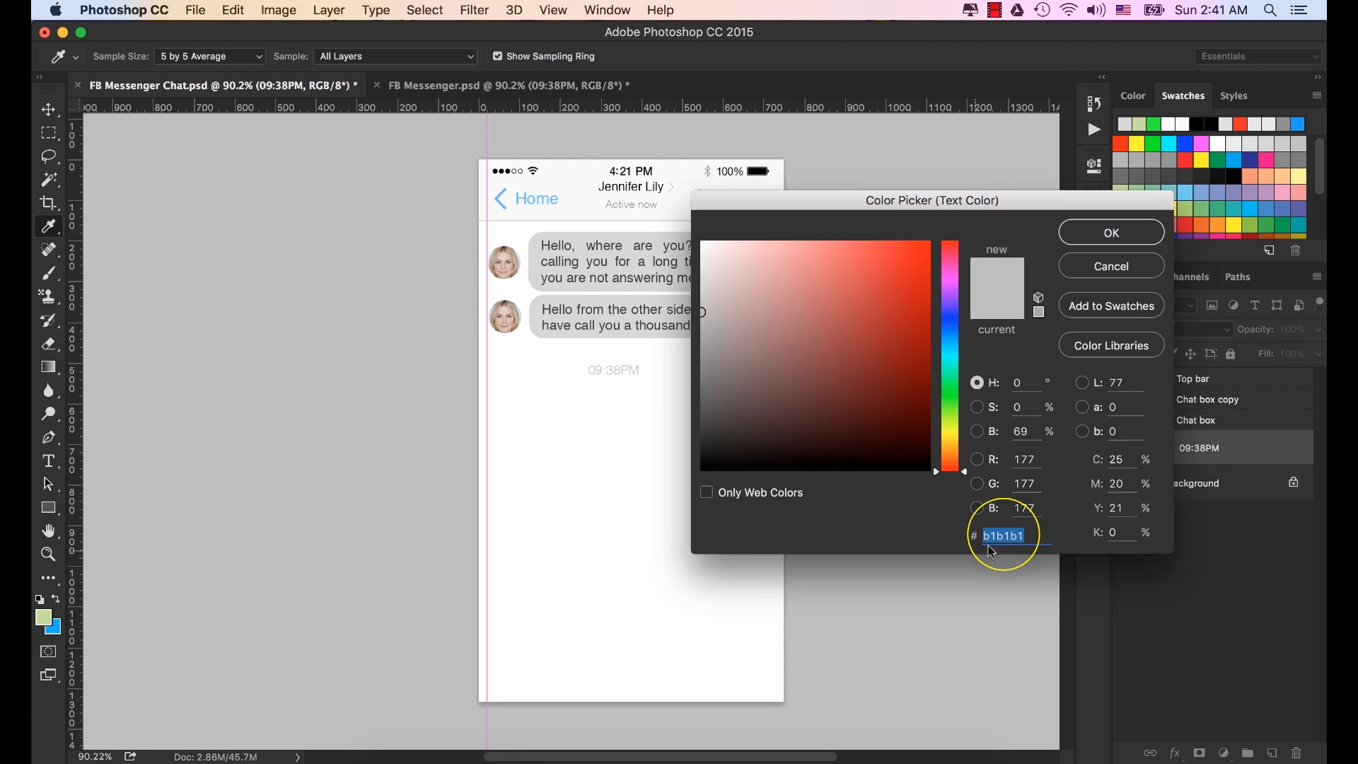
click(1120, 233)
click(1050, 235)
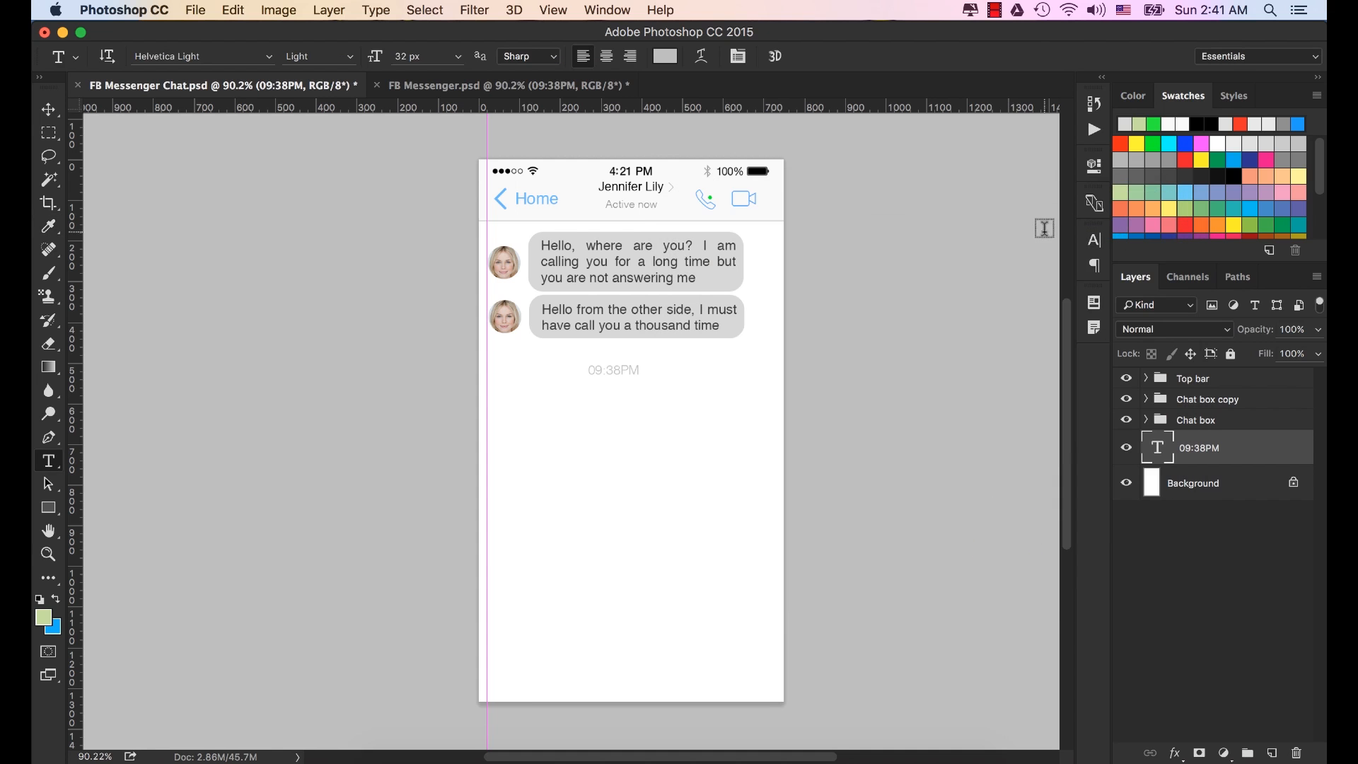
Move the "09:38PM" time stamp up closer to the second message and align it horizontally beneath the bubble text.
click(48, 110)
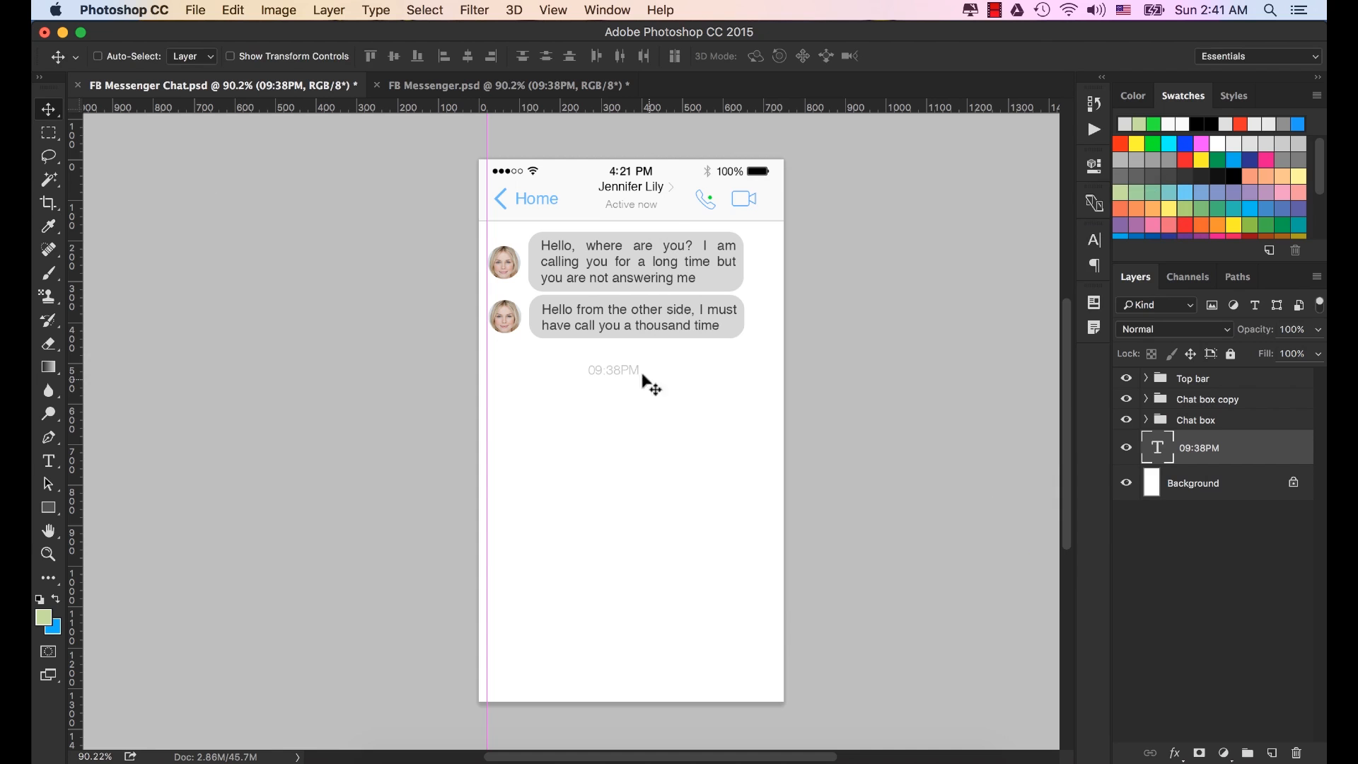
mouse_move(619, 373)
mouse_down()
mouse_move(660, 367)
mouse_move(642, 362)
mouse_up()
key(Up)
key(Up)
Create a 150 × 45 px rectangle shape below the time stamp, on the side opposite the profile pictures.
drag(48, 507, 120, 504)
click(679, 397)
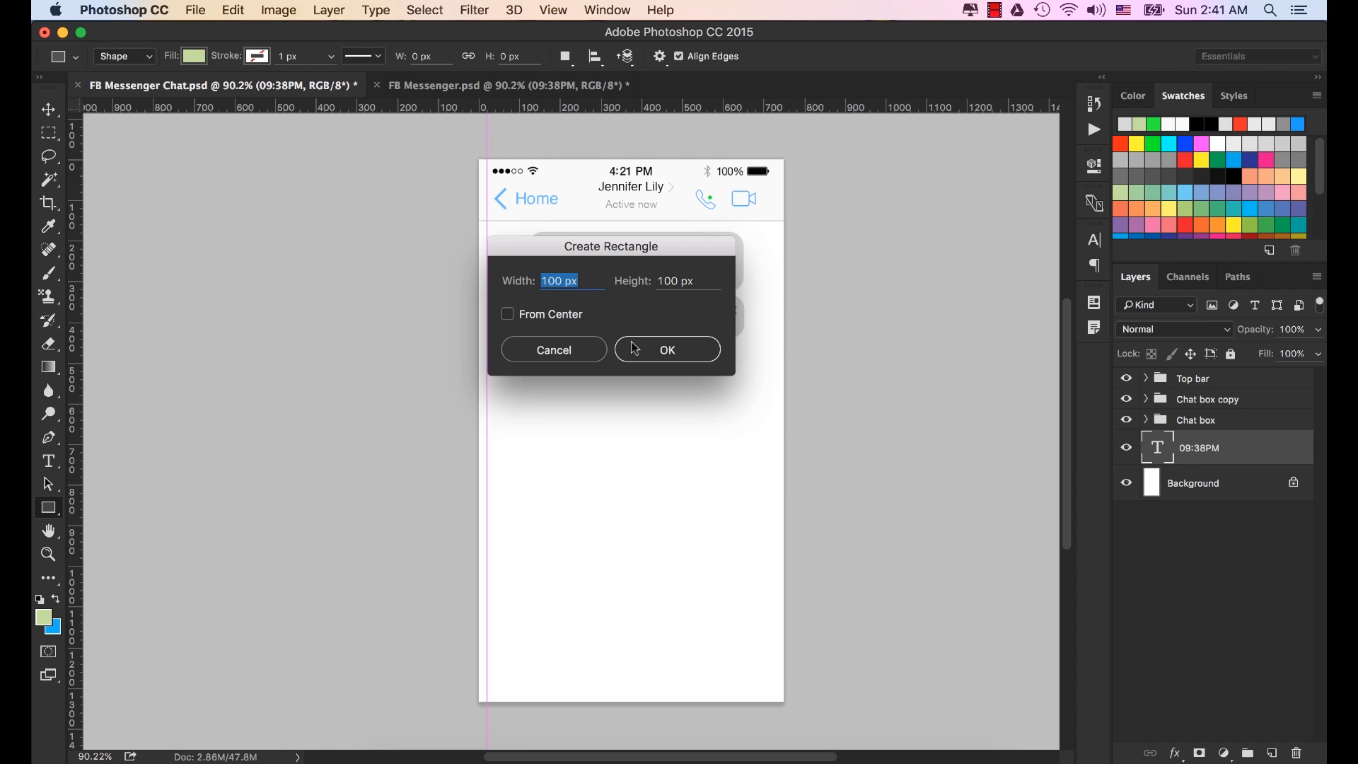
text(150)
key(Tab)
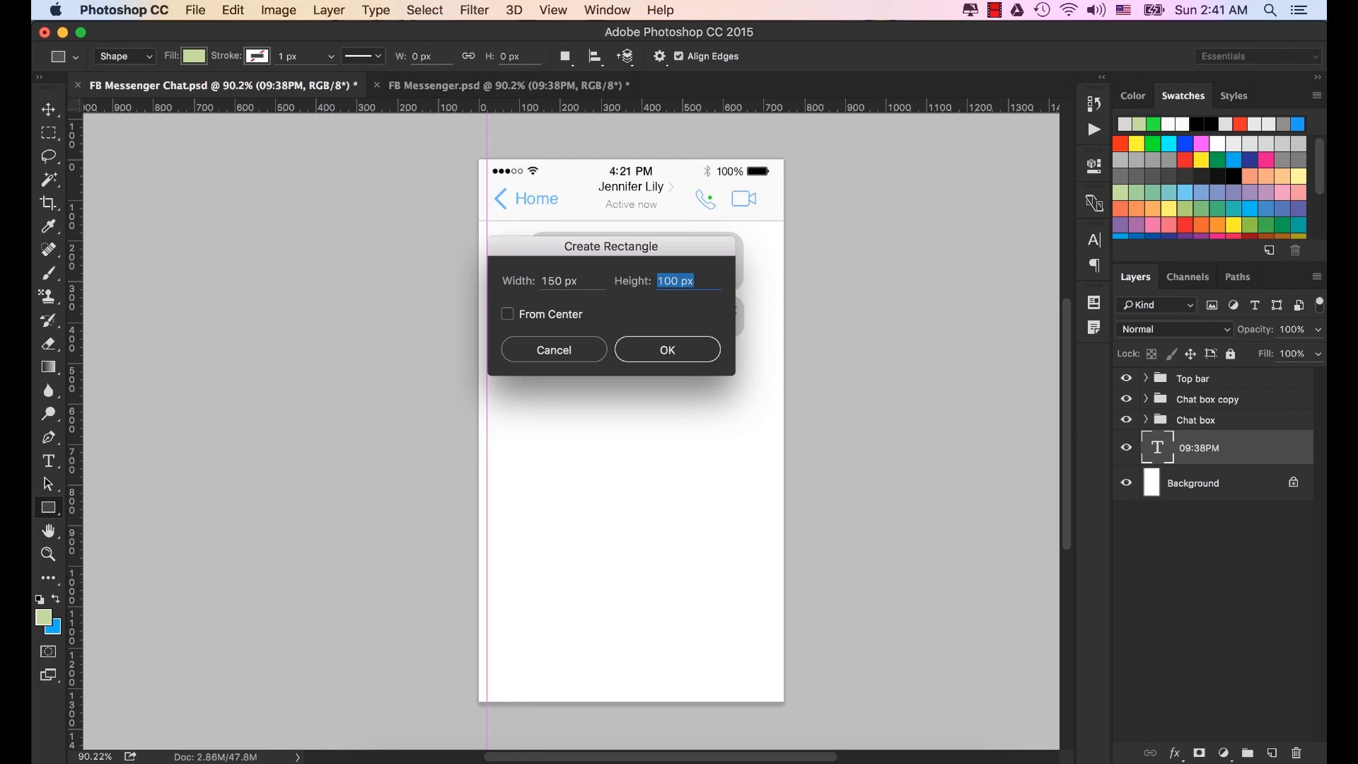
text(45)
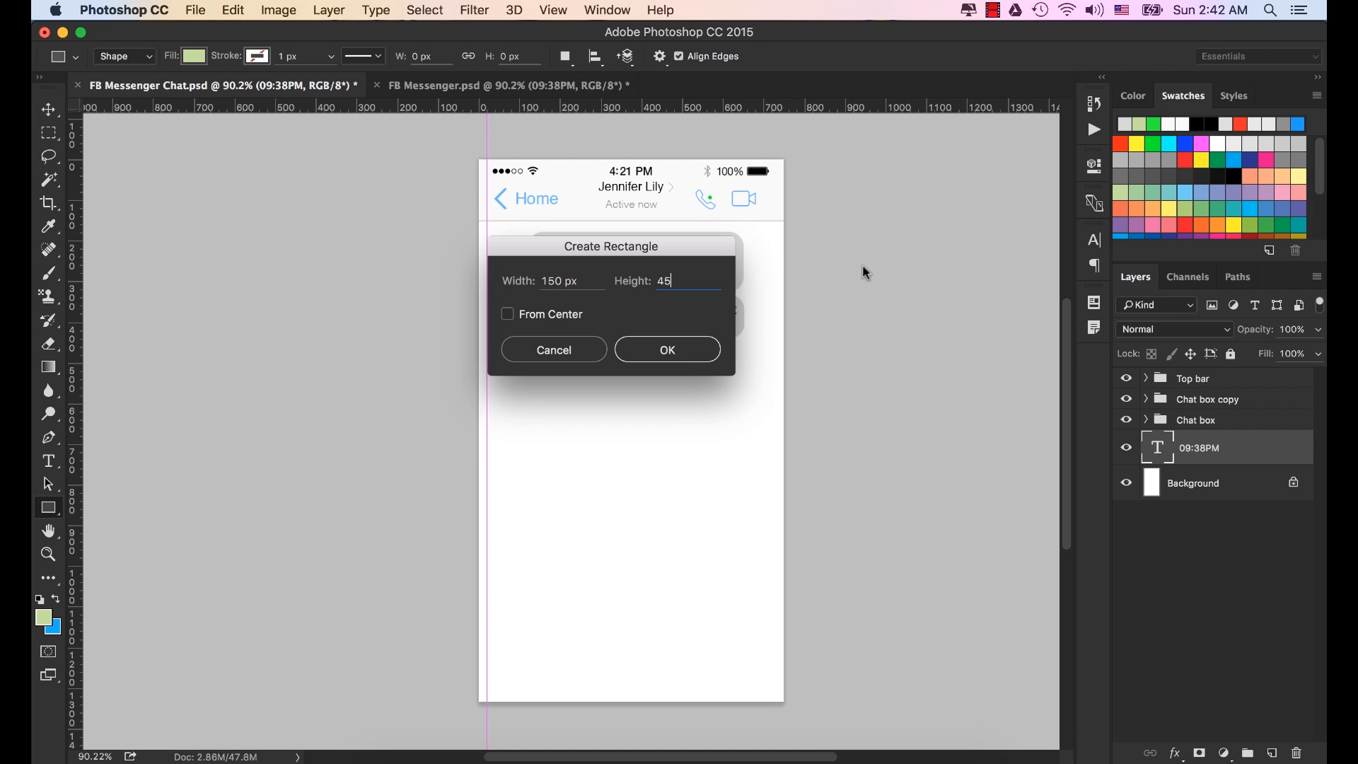
click(679, 348)
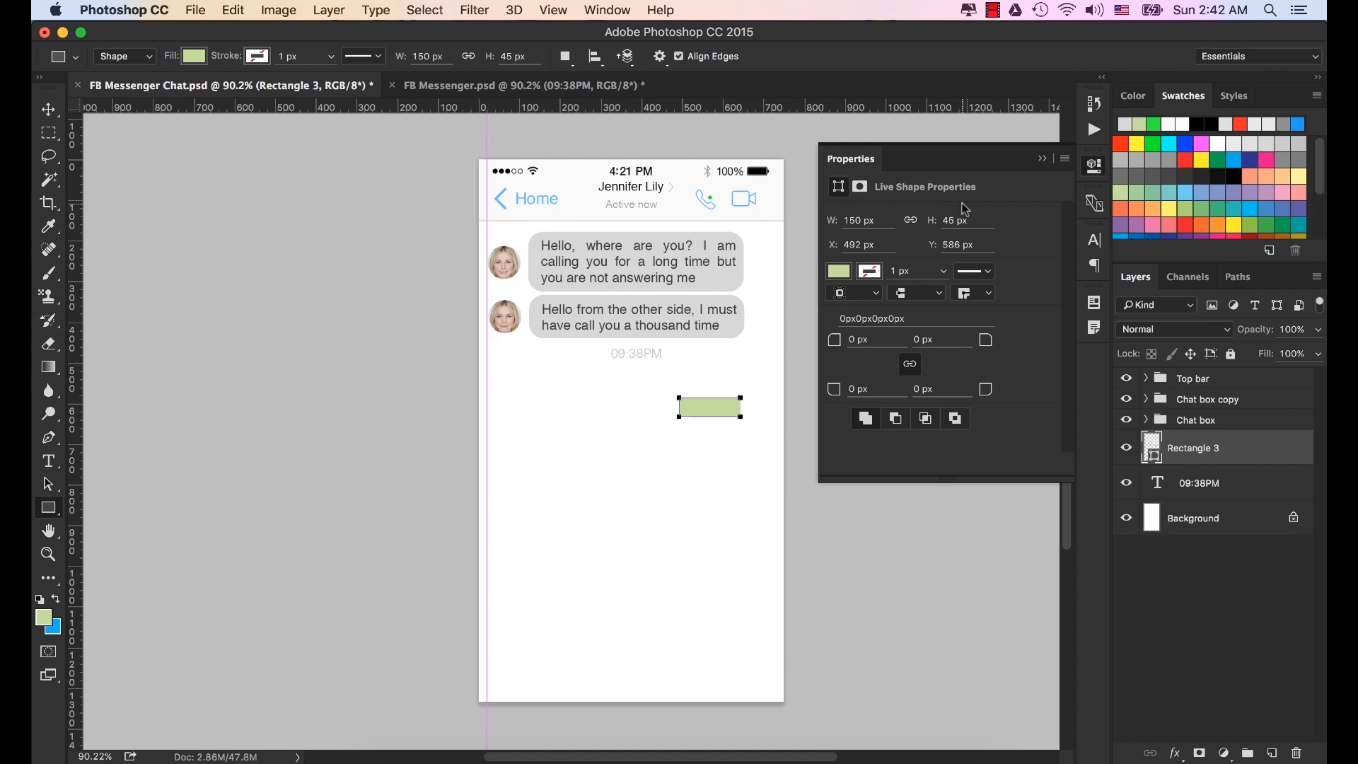
Resize the new rectangle to 130 px wide and 65 px high.
key(v)
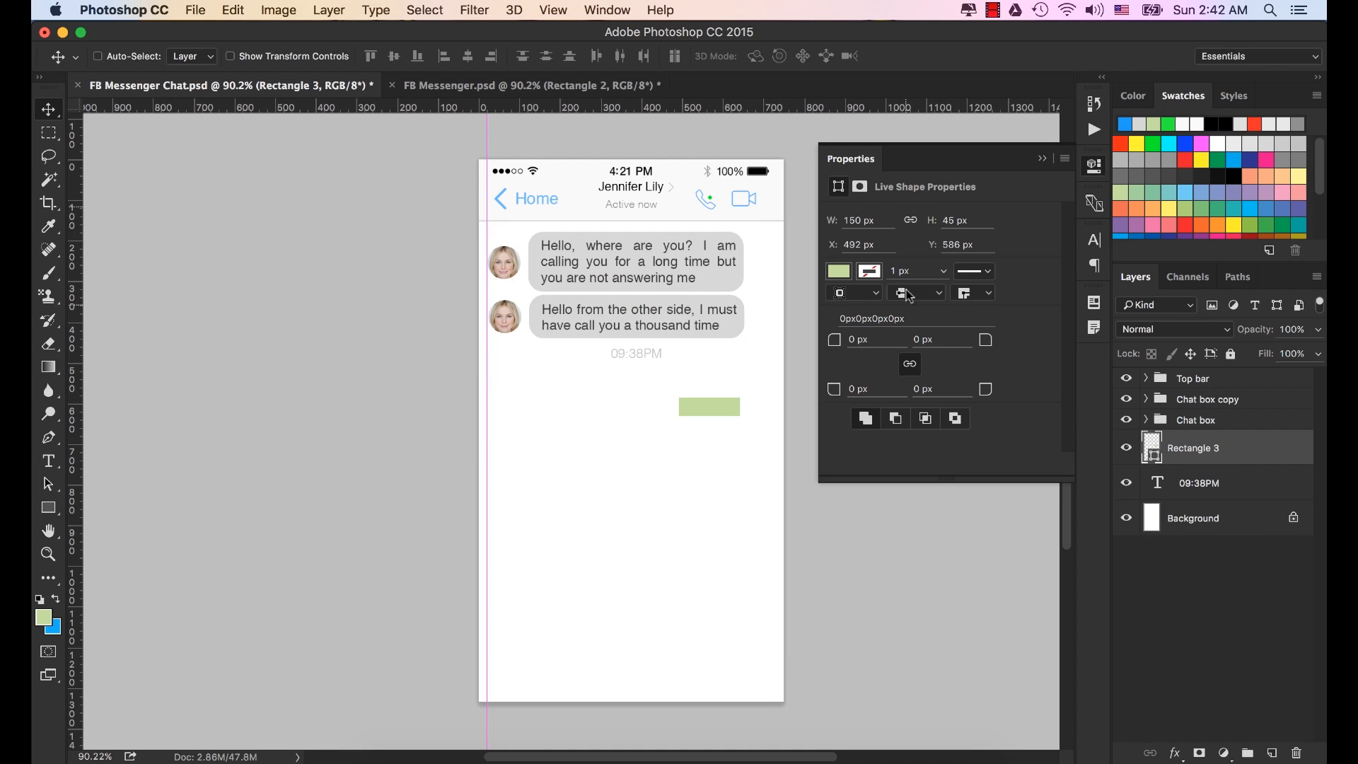
click(888, 225)
text(130)
key(Tab)
text(6)
key(Tab)
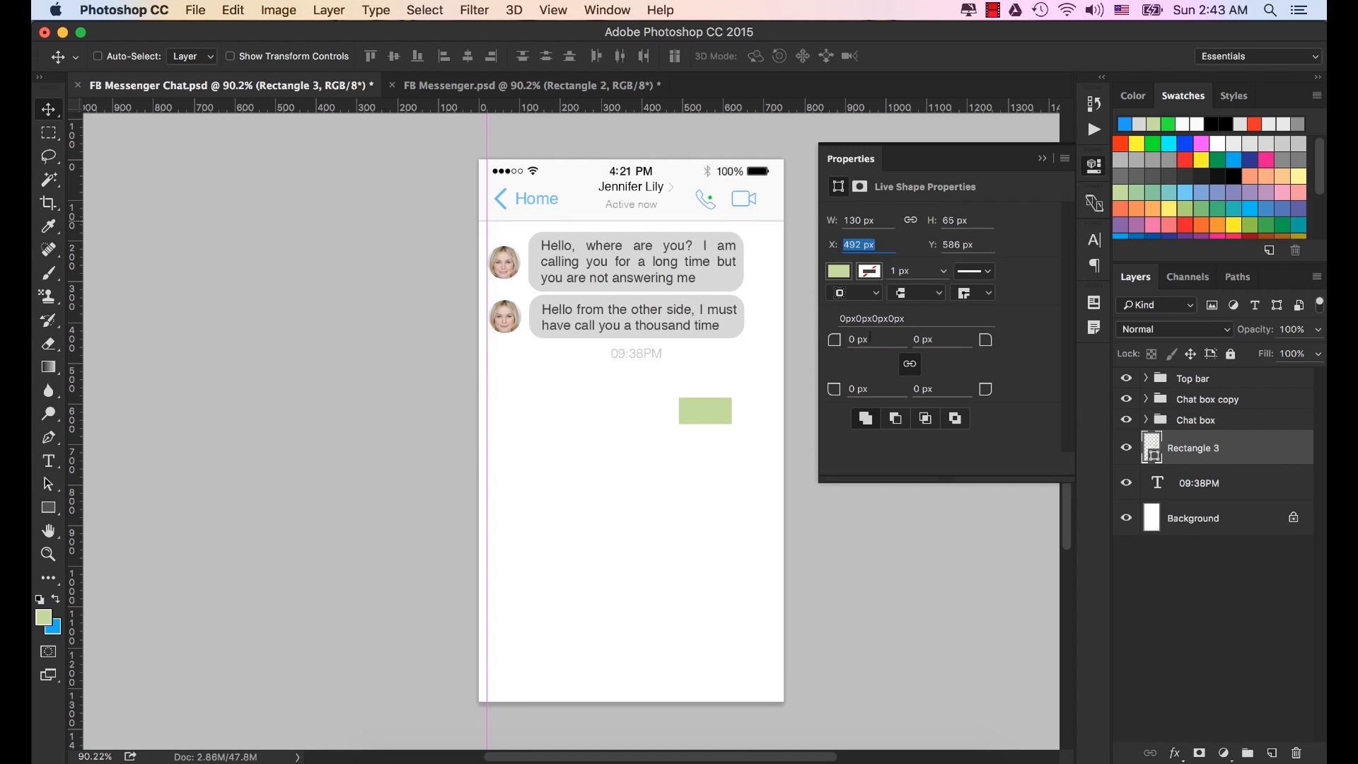
Round all four corners of the rectangle with a 32 px radius.
click(873, 338)
double_click(866, 339)
text(32)
key(Tab)
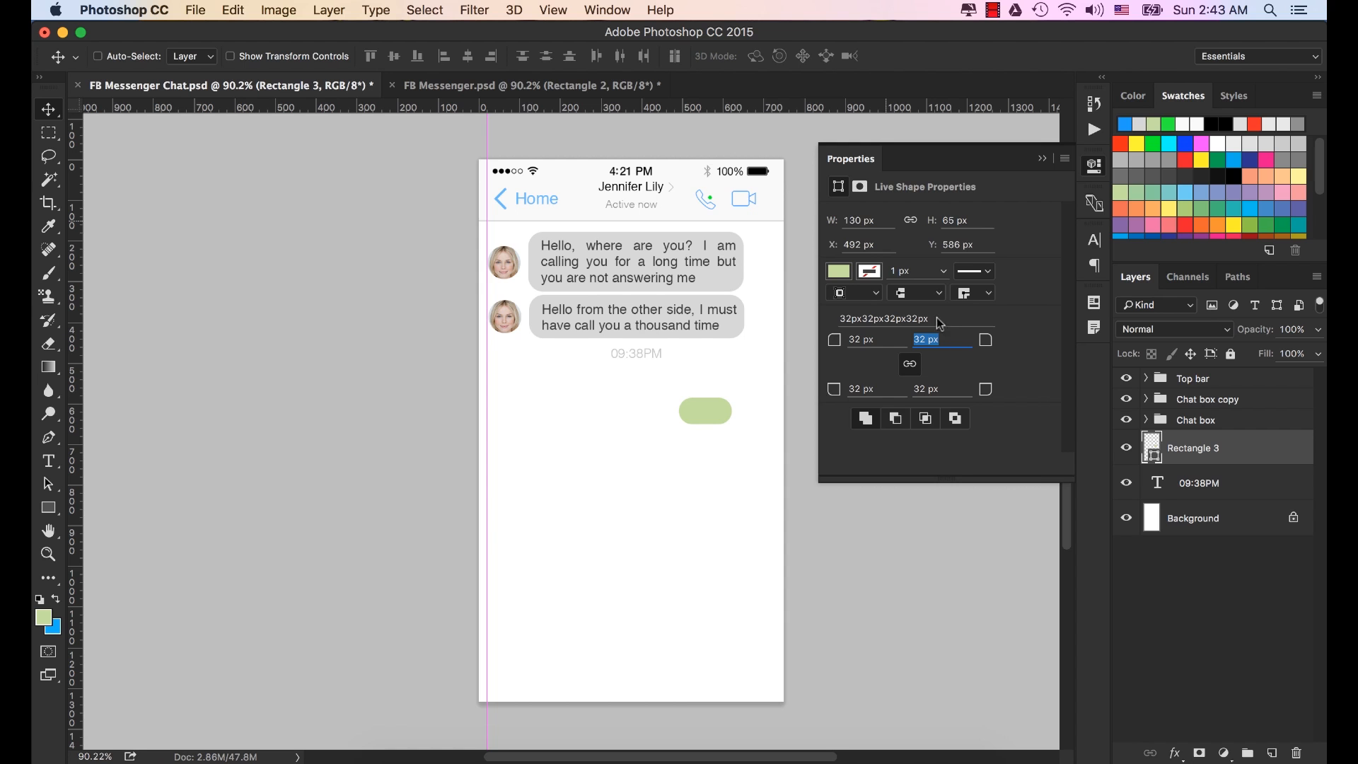
Fill the rounded rectangle with the solid blue colour #0084ff.
click(841, 272)
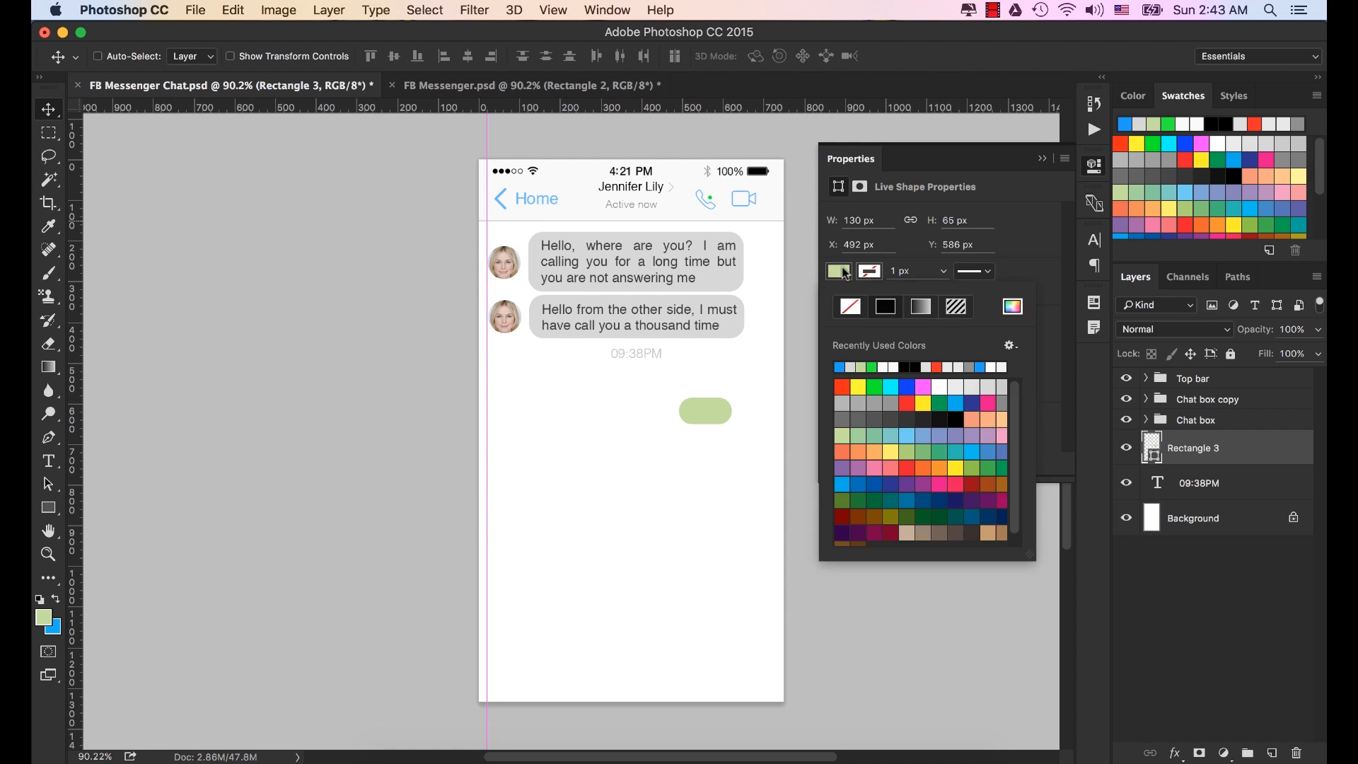
click(1012, 306)
drag(1034, 535, 813, 539)
text(0084ff)
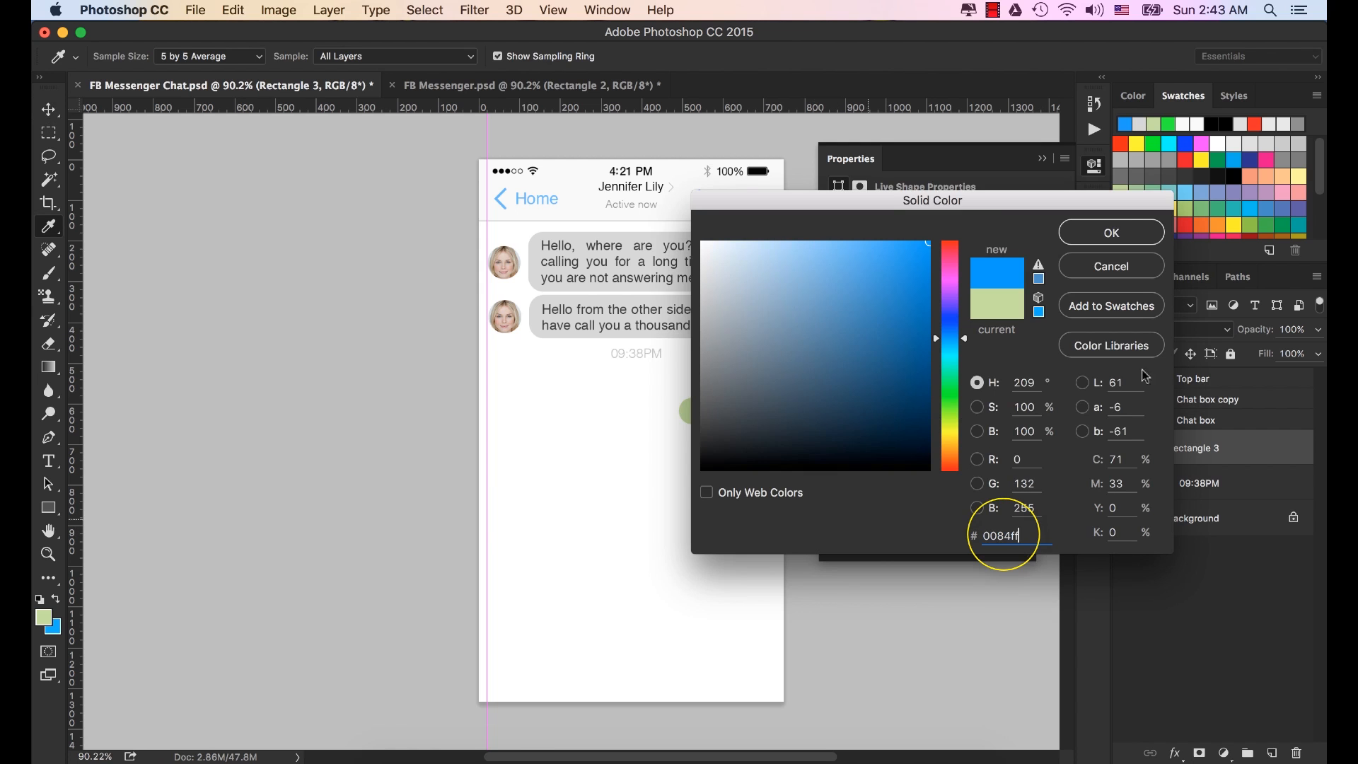
click(1121, 240)
Widen the blue bubble to 136 px with width and height unlinked, keeping its height.
drag(930, 227, 929, 226)
drag(835, 227, 842, 227)
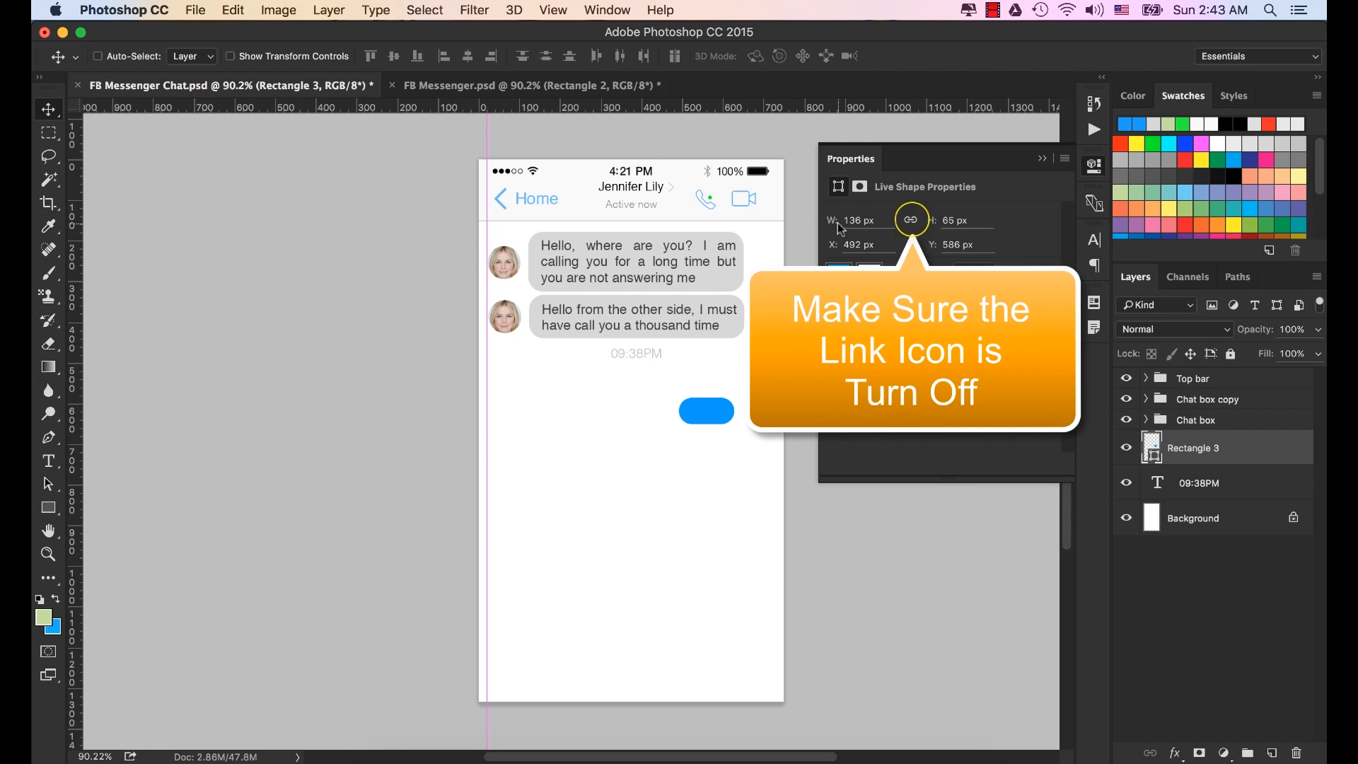
click(1042, 158)
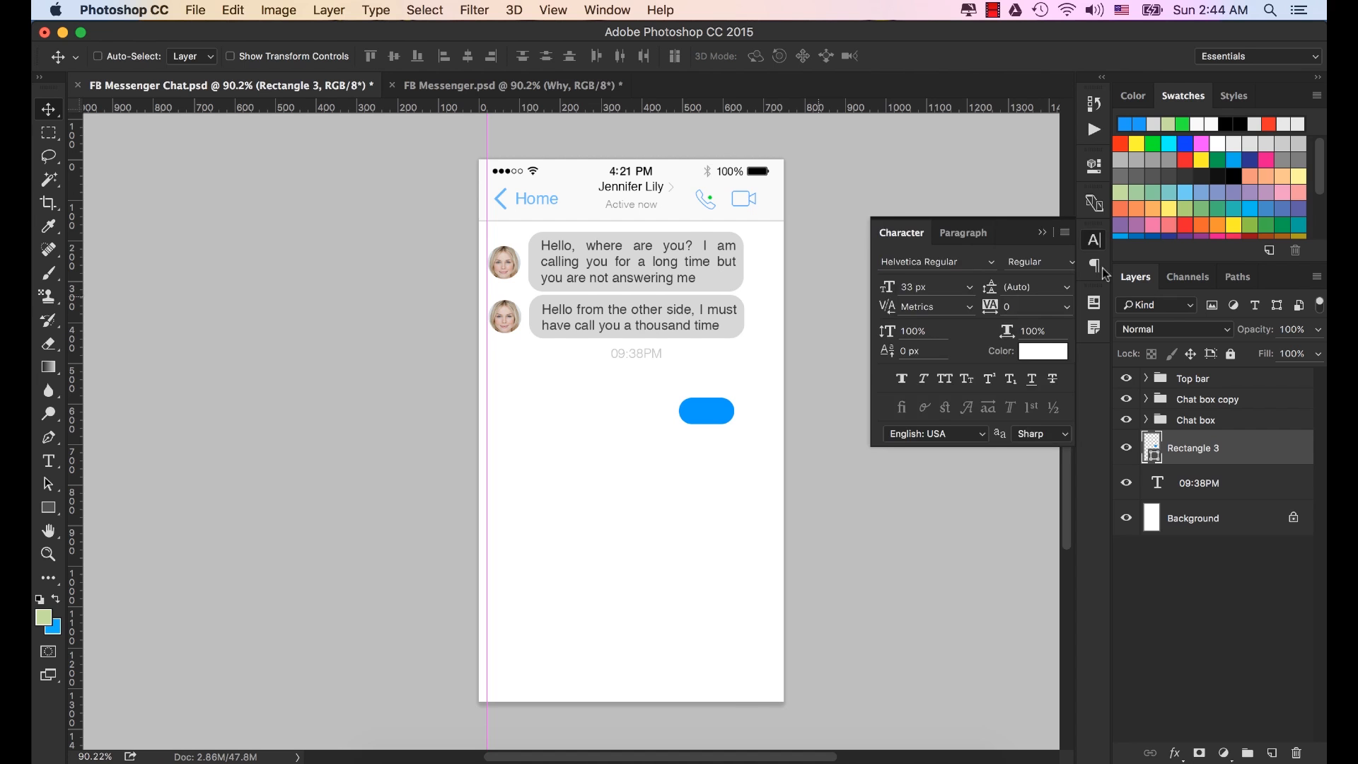
click(1041, 233)
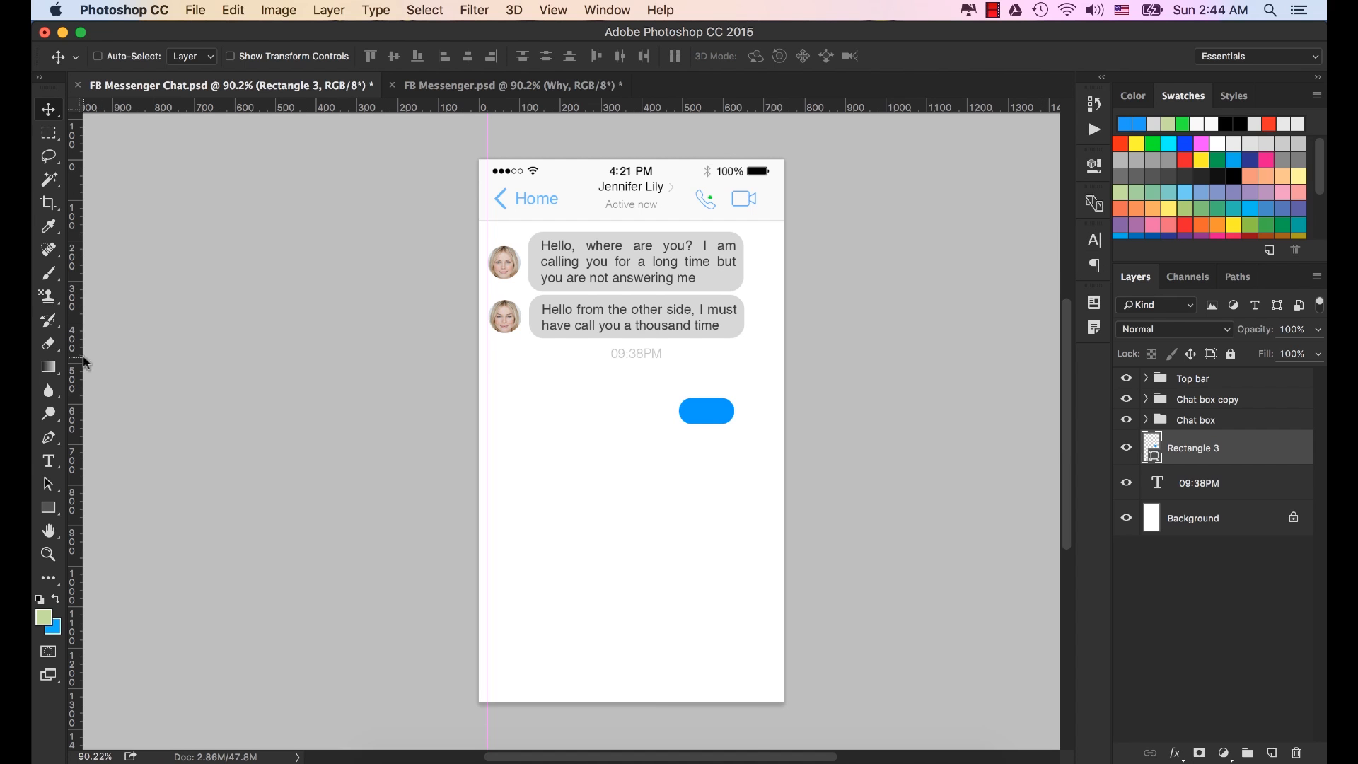
Add a vertical guide at about 700 px and move the blue bubble against it, just below the time stamp.
drag(78, 355, 757, 396)
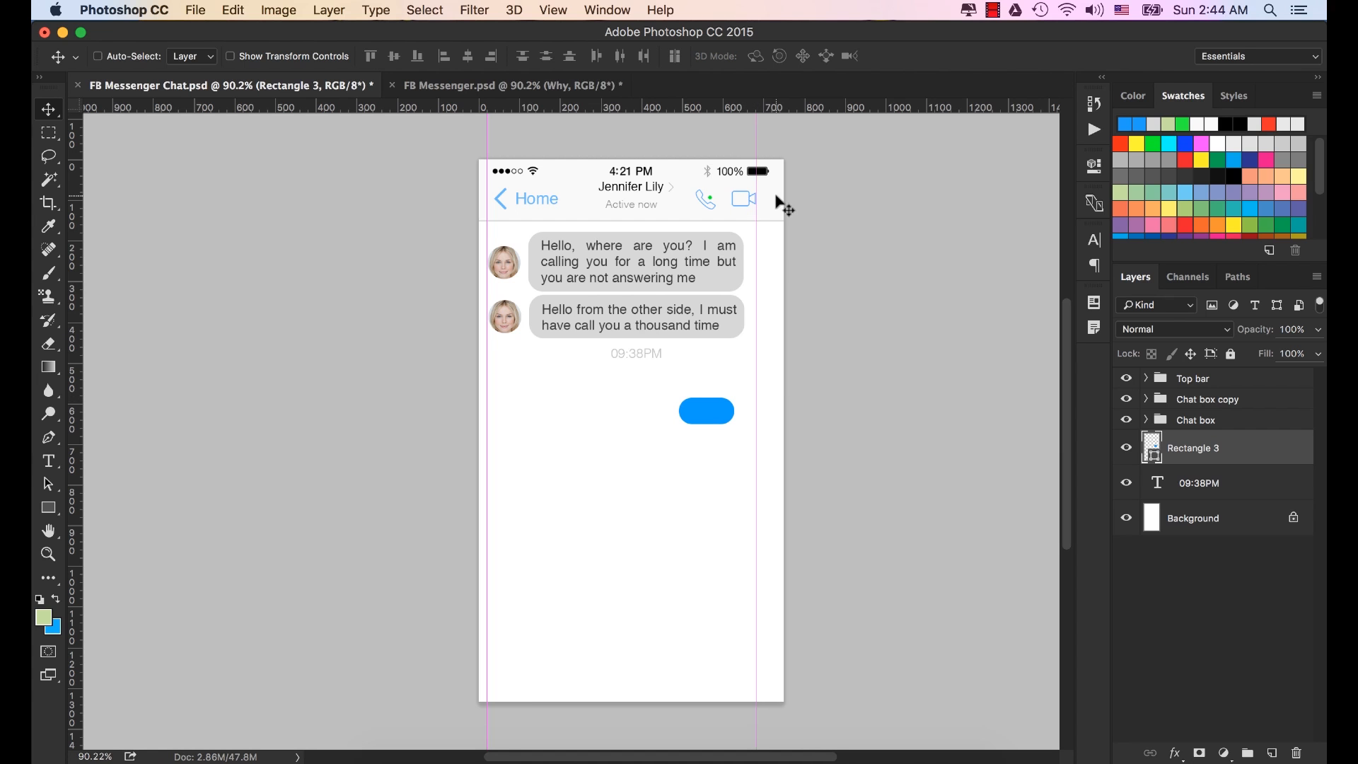
scroll(681, 388, up, 3)
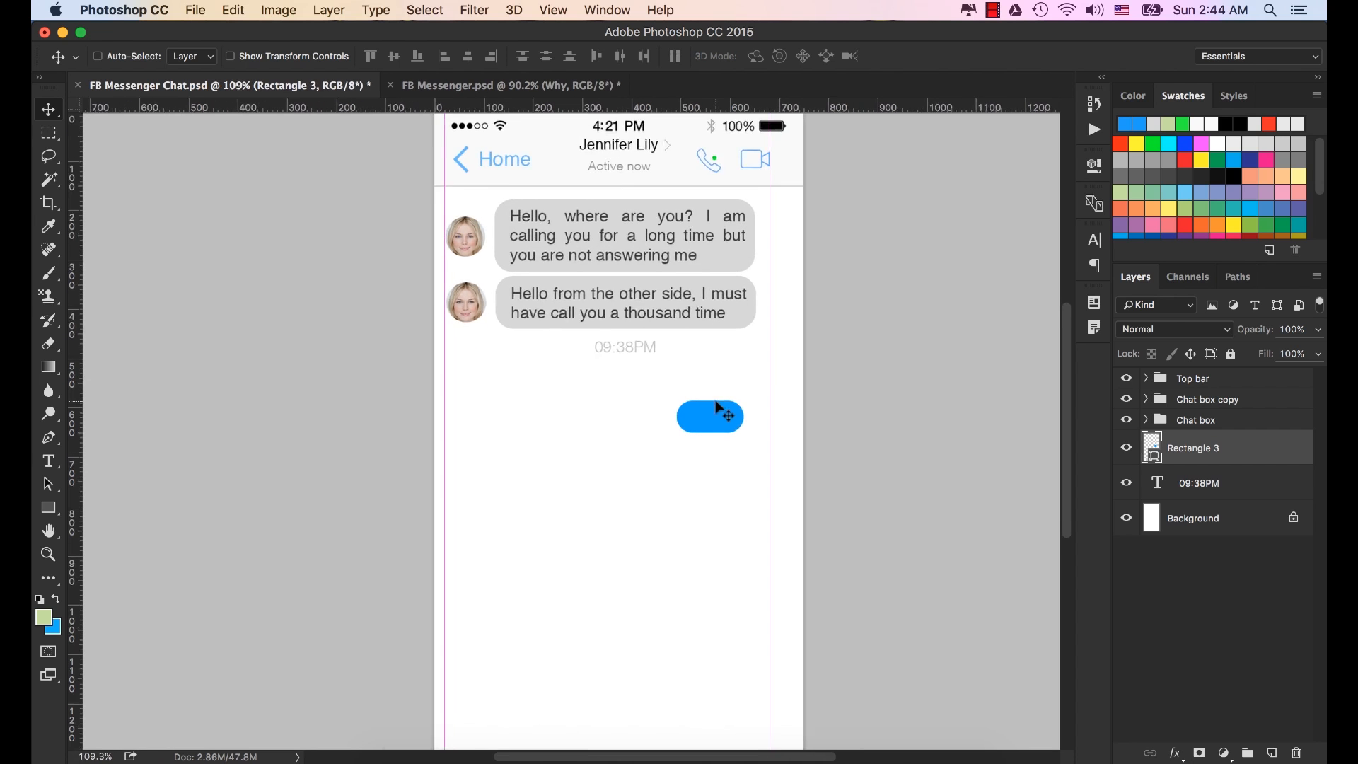
drag(779, 369, 779, 385)
scroll(730, 370, down, 3)
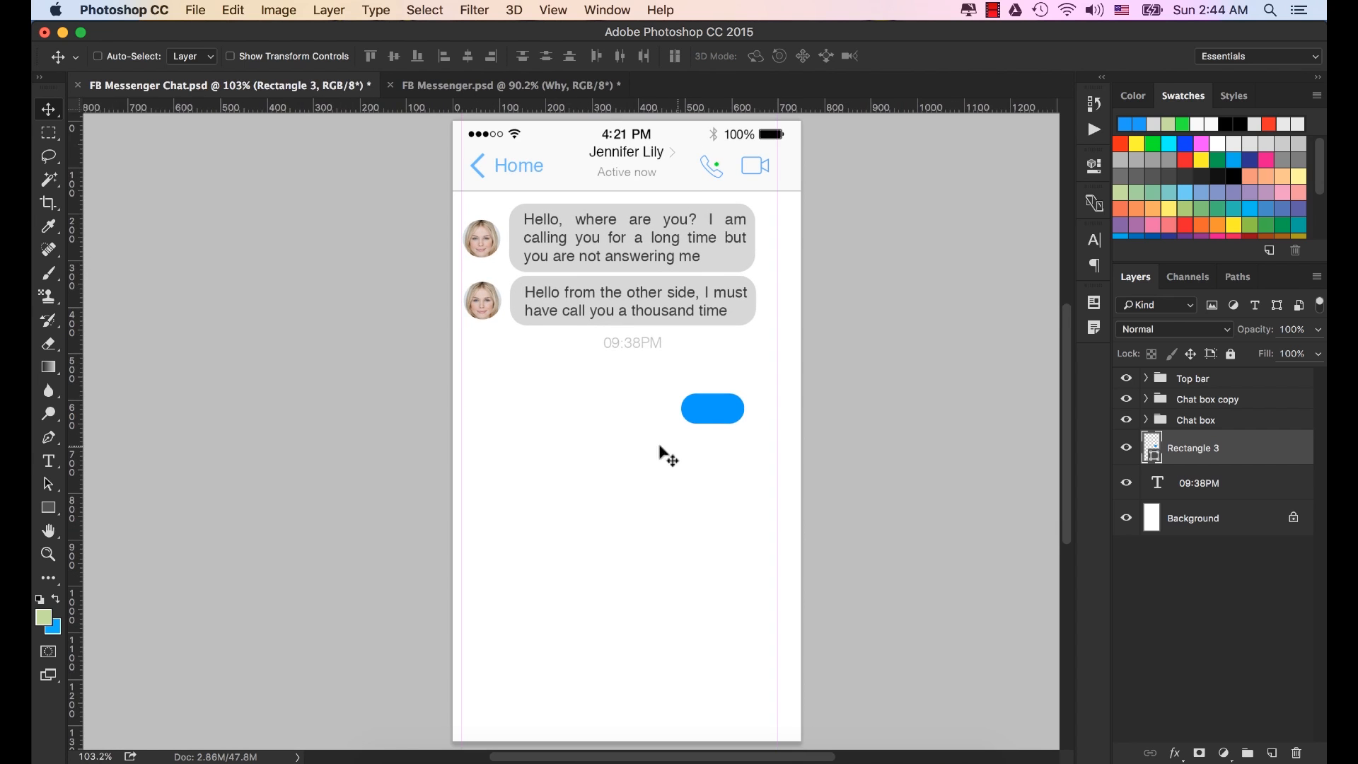
drag(709, 409, 741, 371)
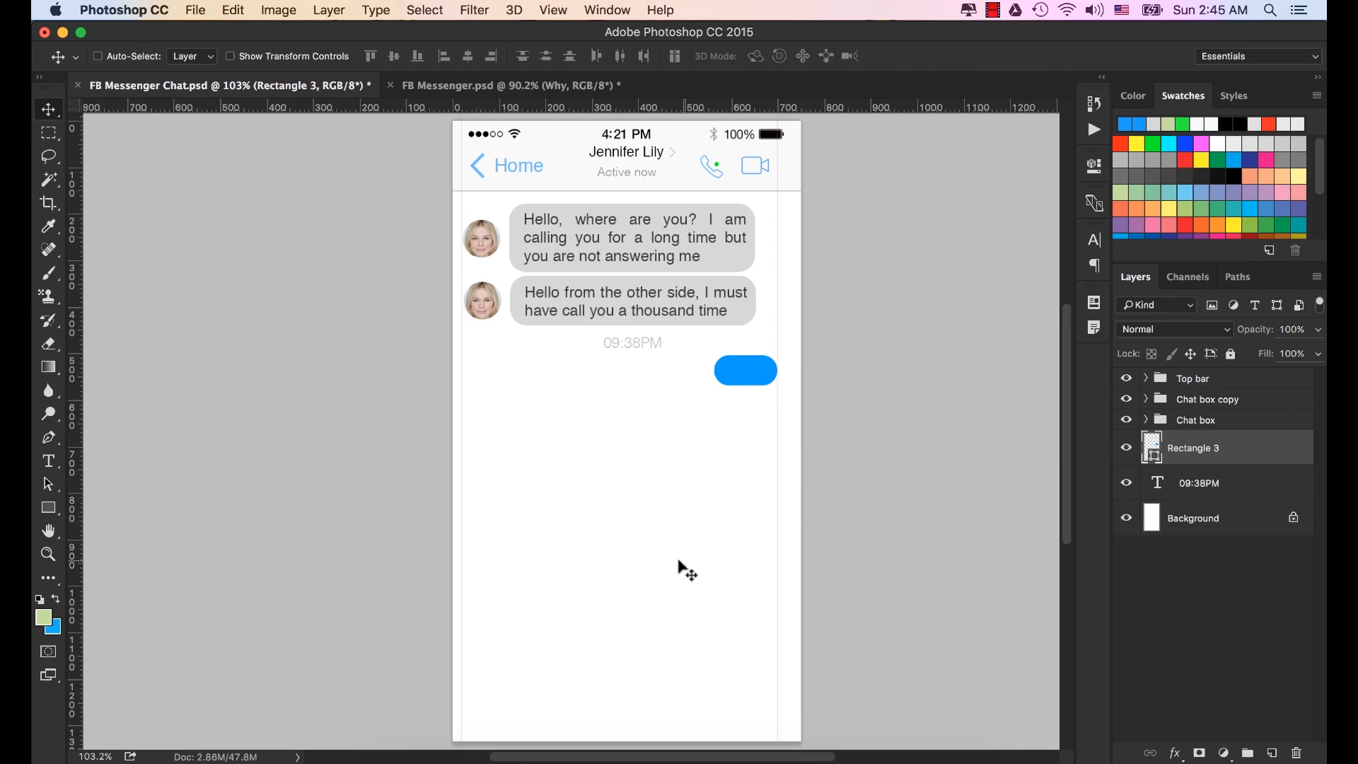
Add the white message text "Why" on its own layer and place it inside the blue bubble.
click(48, 460)
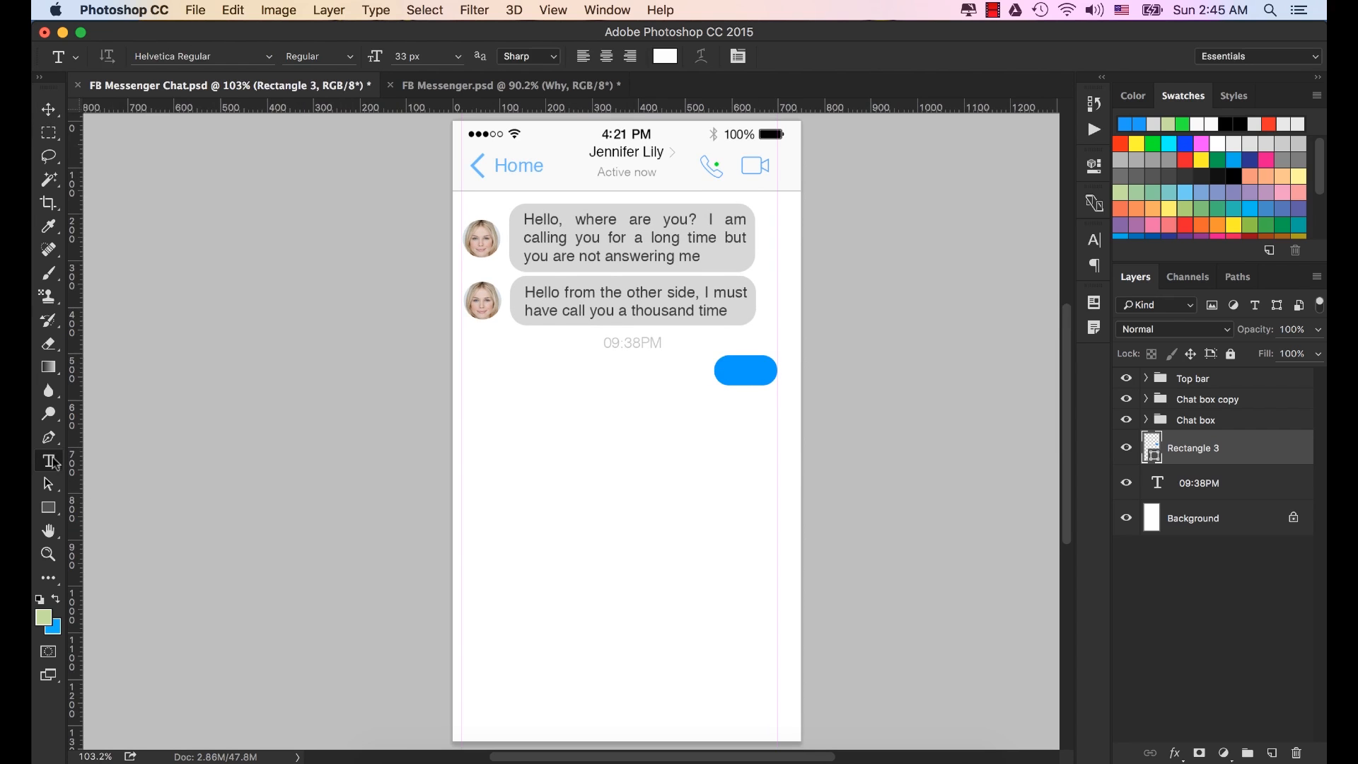
click(636, 460)
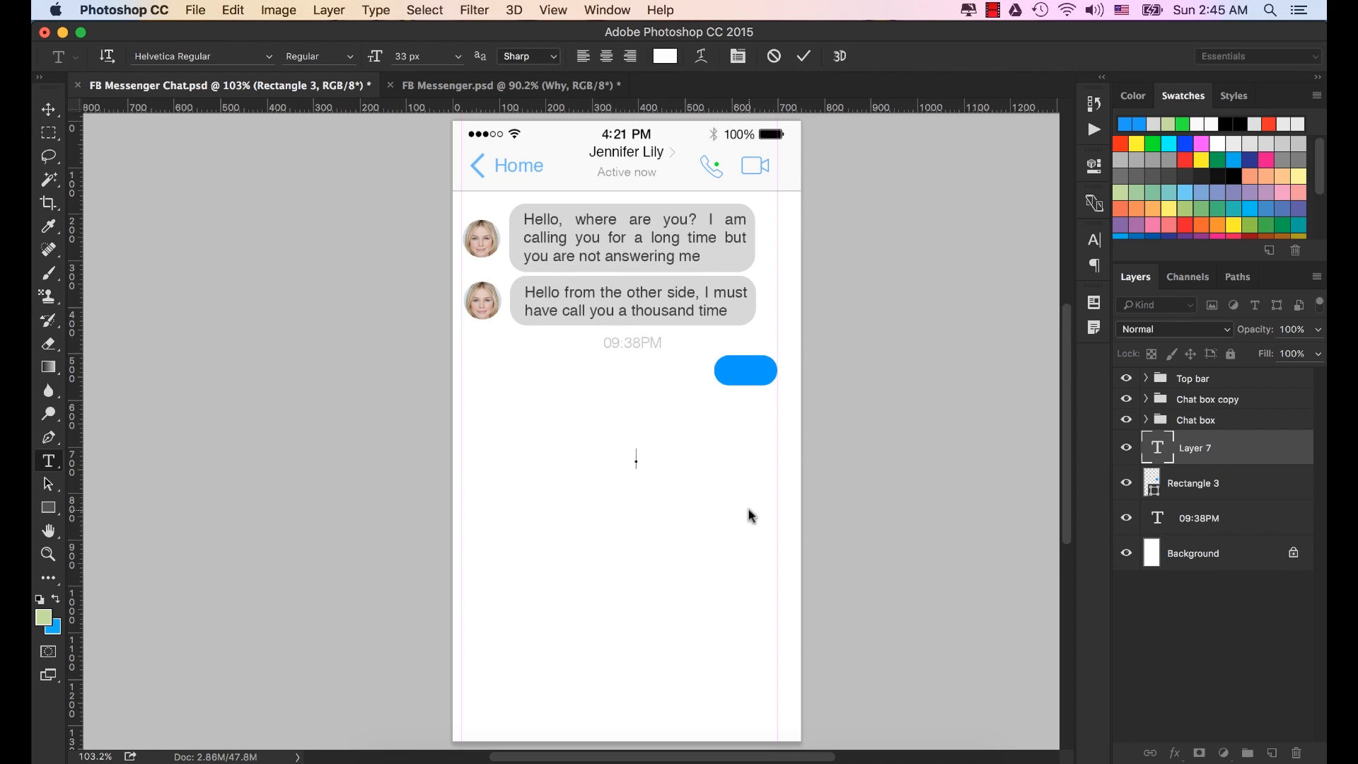
text(W)
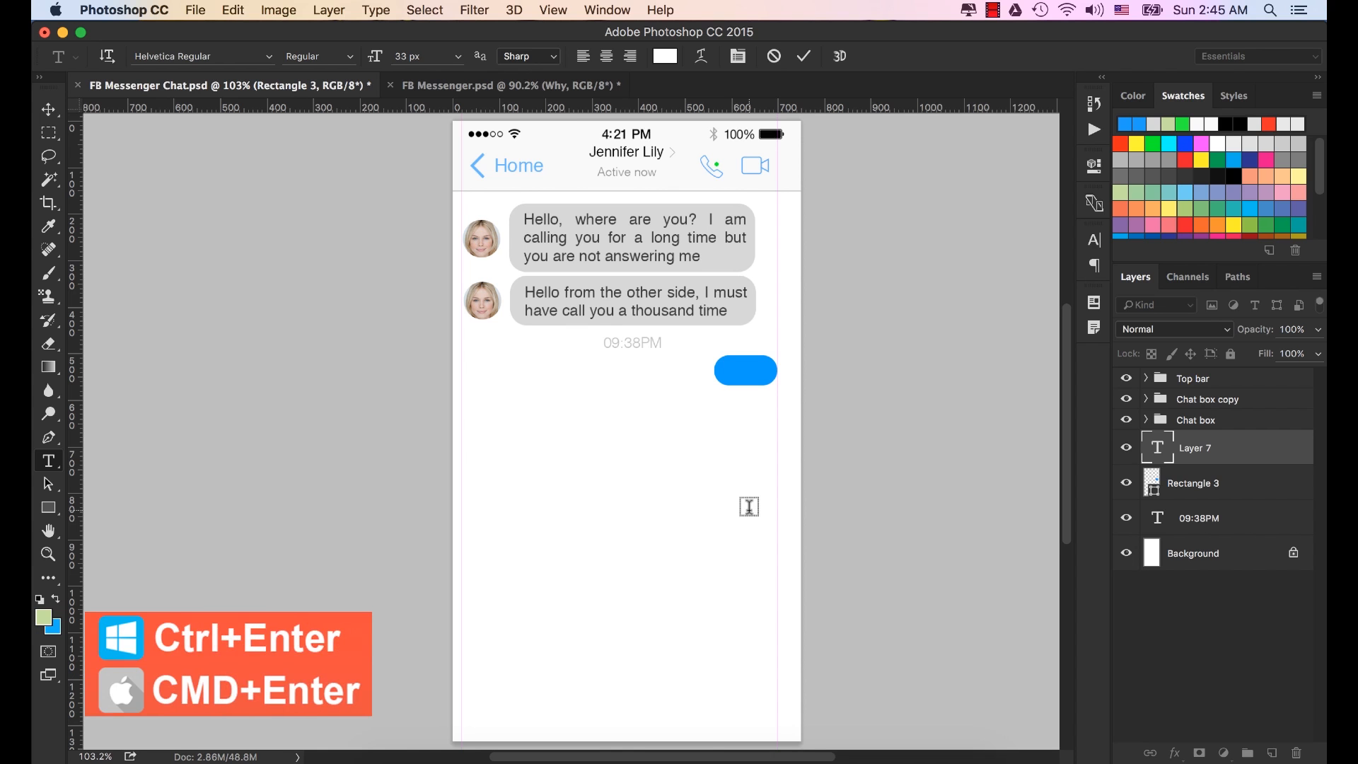
key(super+Return)
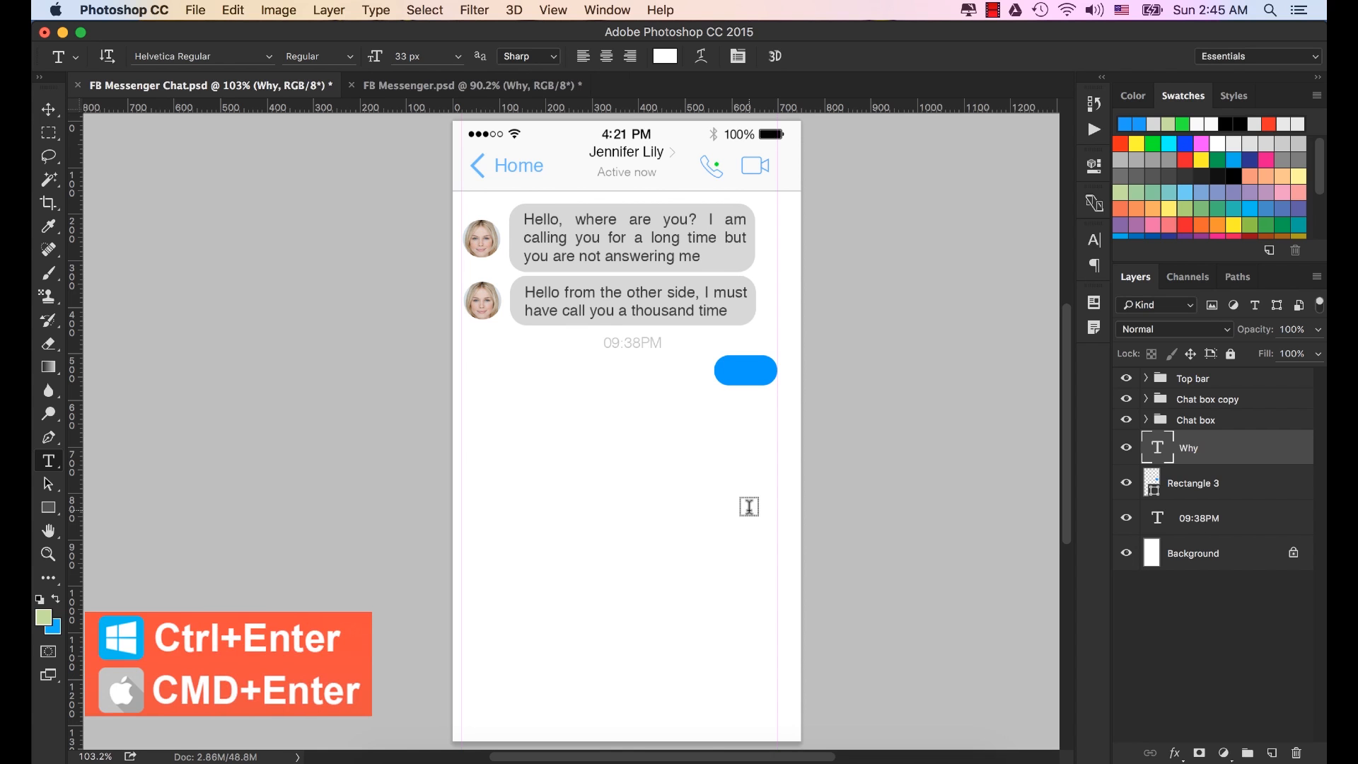
click(48, 110)
drag(647, 505, 749, 374)
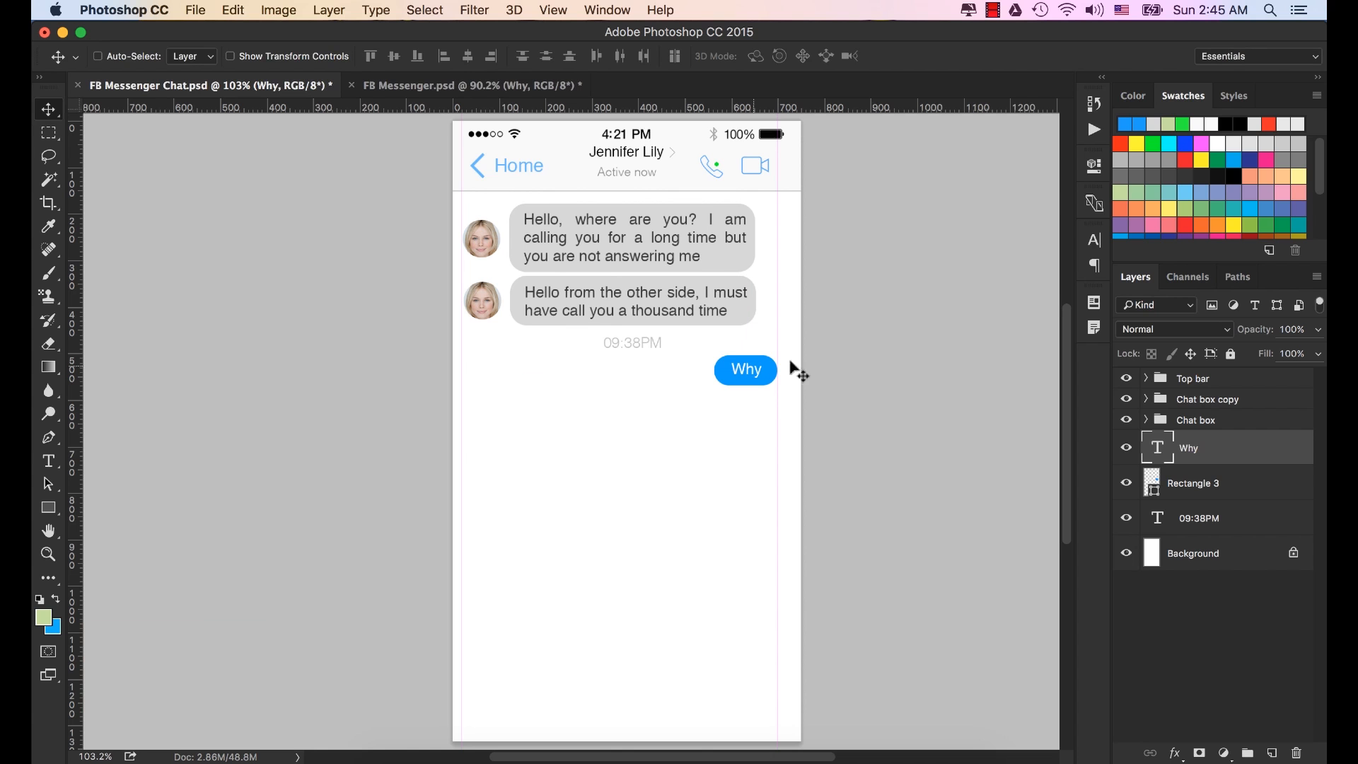
Review the "Why" text's font, size and colour code in its character settings.
click(1095, 241)
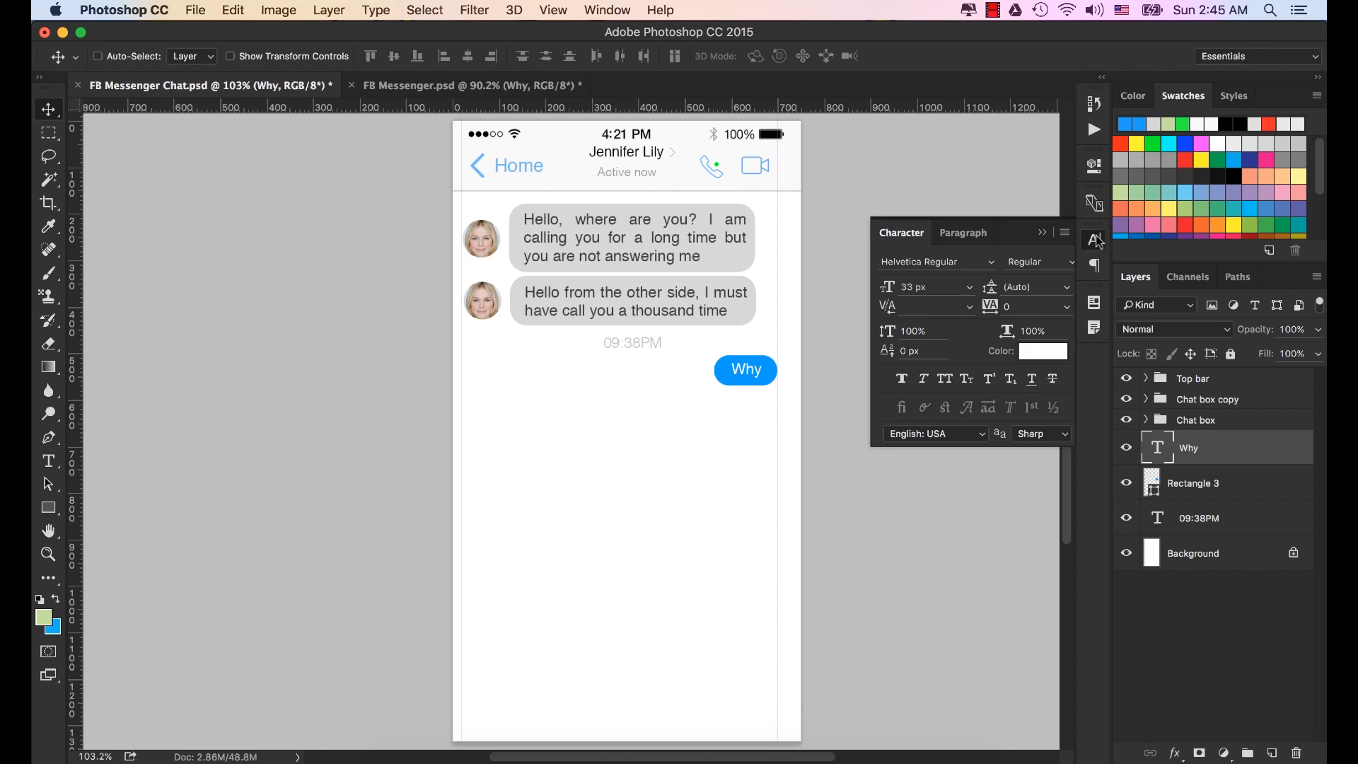
drag(909, 259, 817, 258)
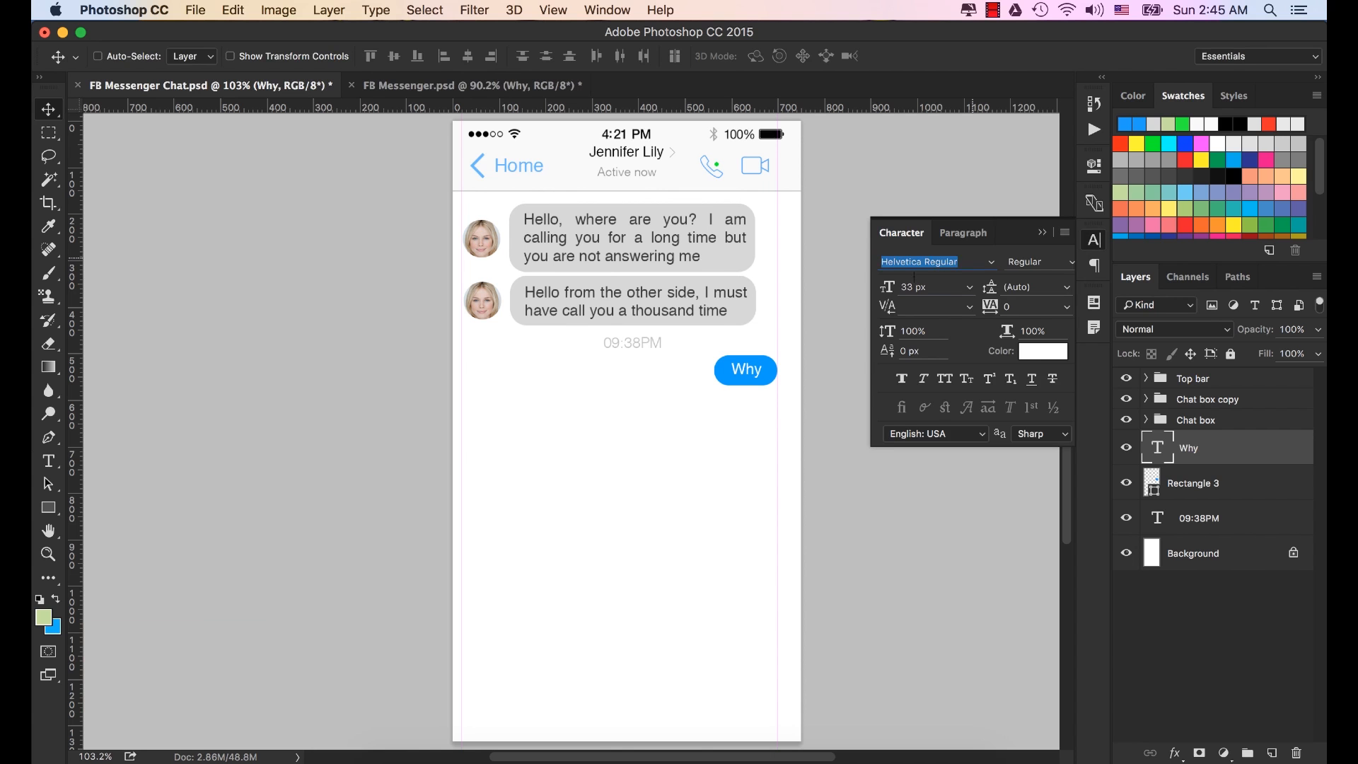
drag(927, 287, 740, 290)
click(1045, 352)
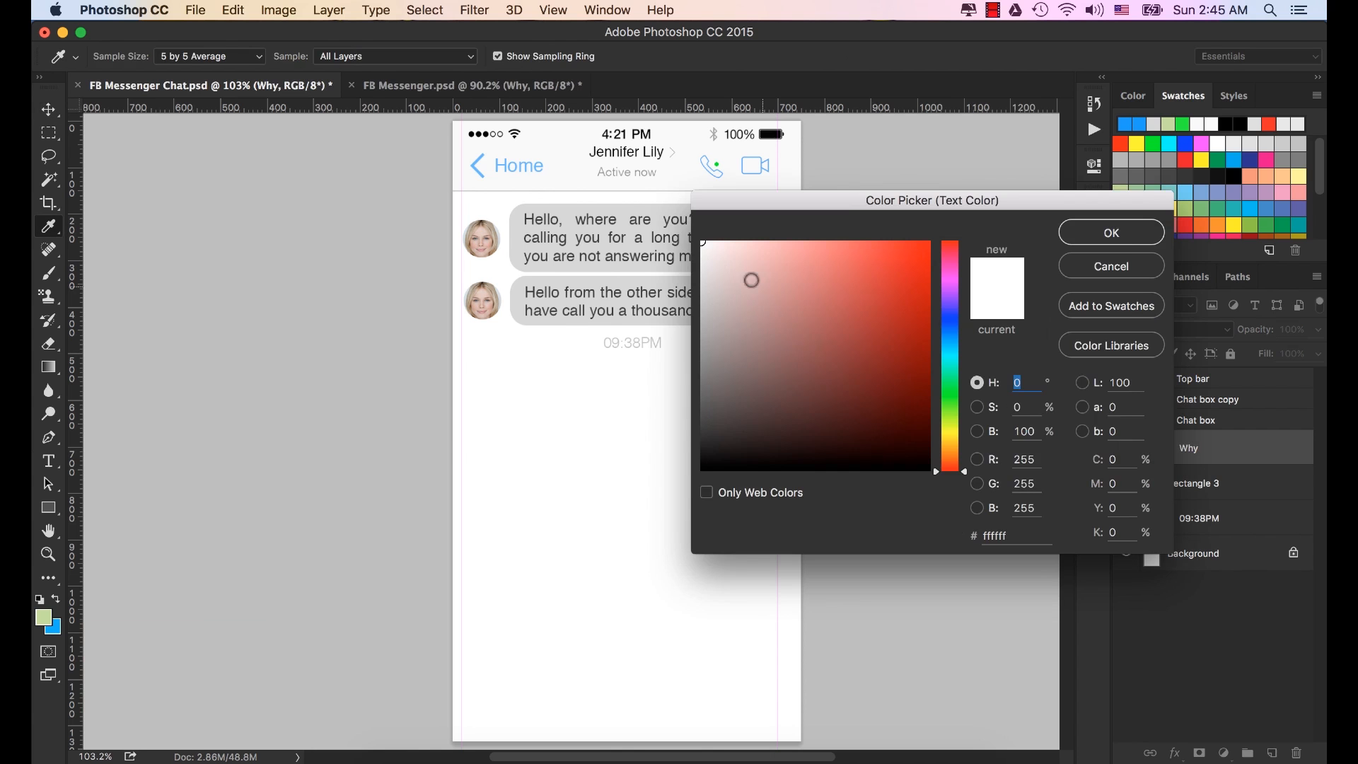
click(1113, 234)
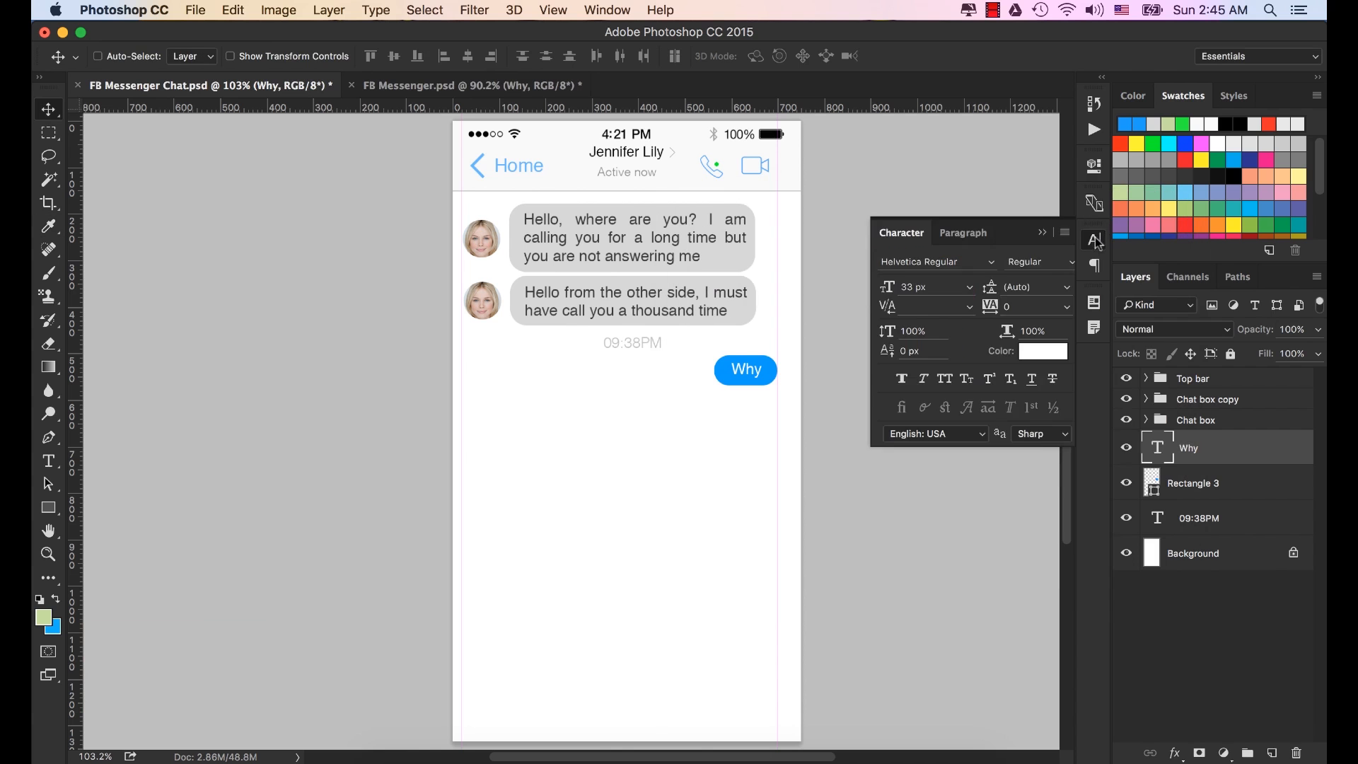
click(1045, 235)
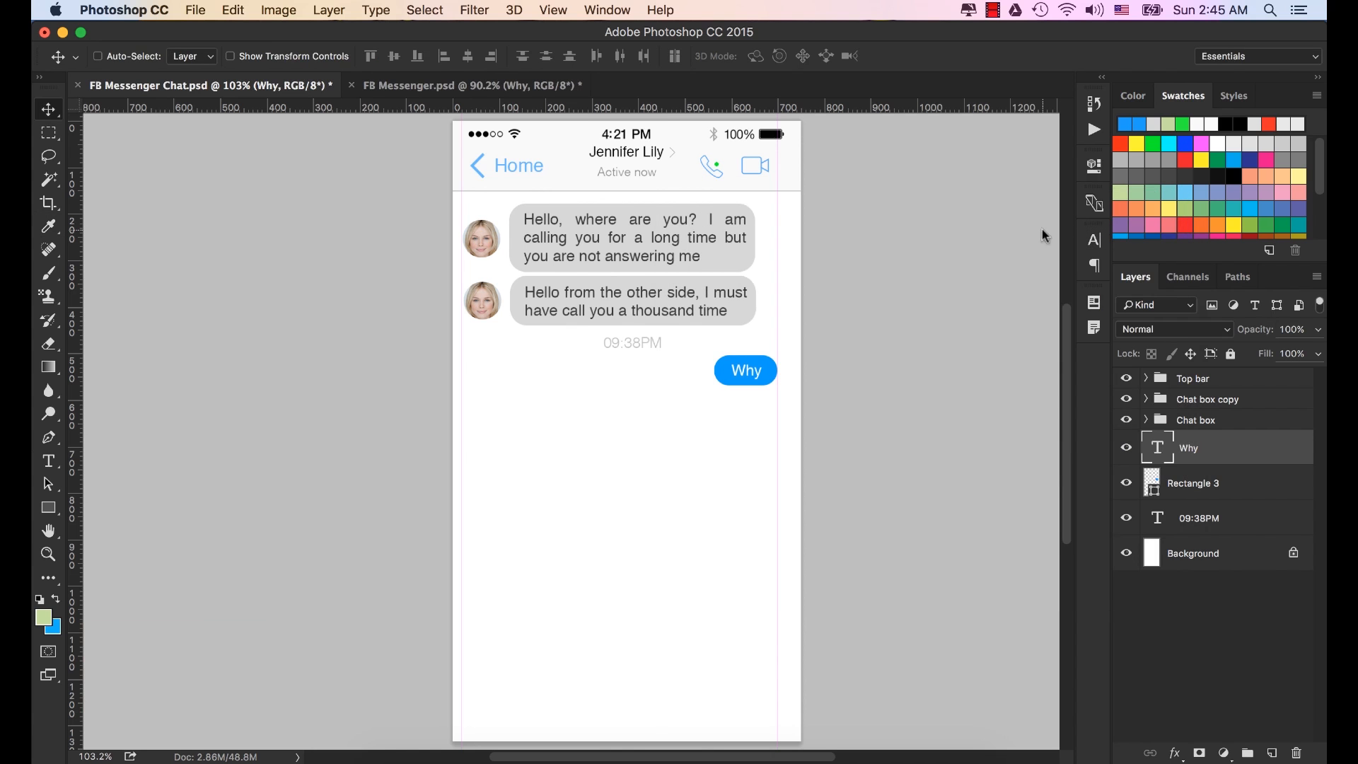
Nudge the "Why" text slightly sideways to centre it horizontally in the blue bubble.
key(Left)
key(Left)
key(Left)
key(Right)
Group the "Why" text with its blue rectangle, name the group "Chat box user" and nudge it slightly up.
super+click(1198, 485)
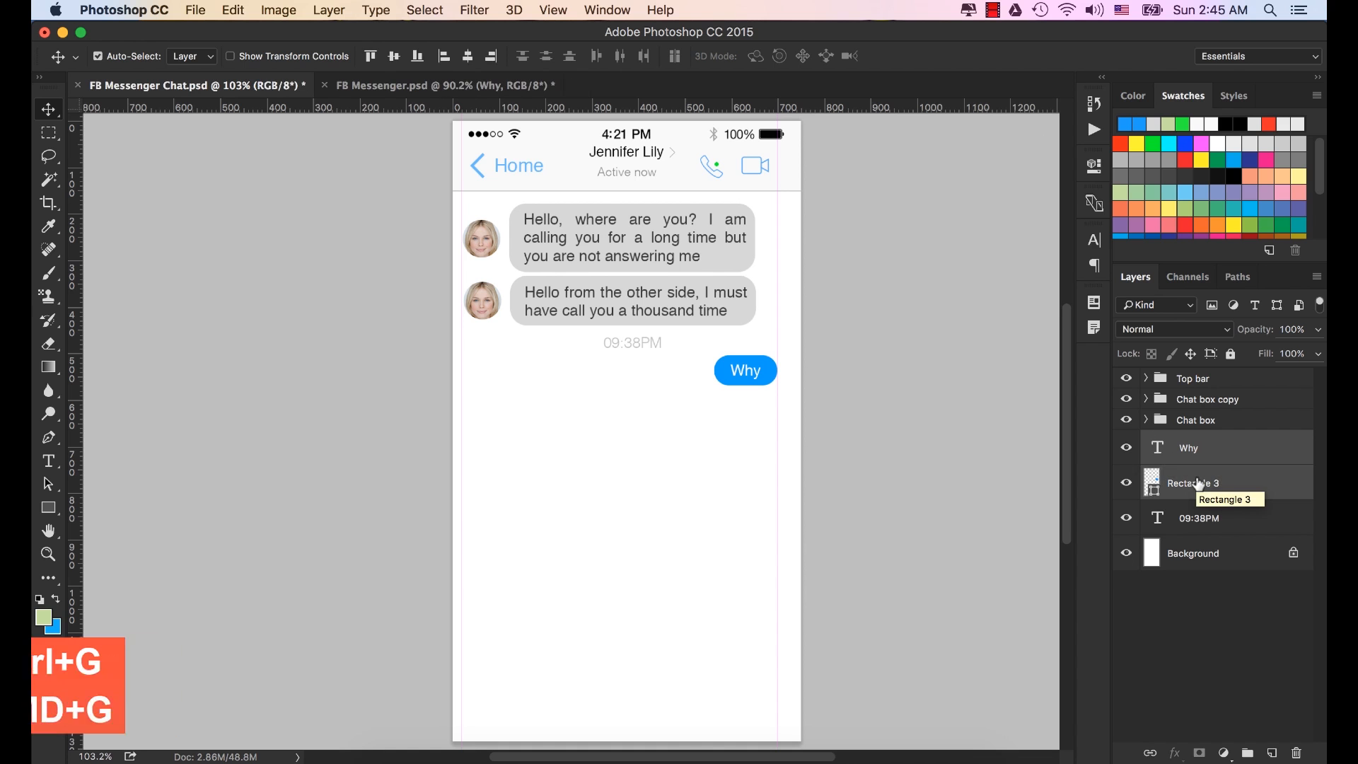
key(super+g)
double_click(1190, 441)
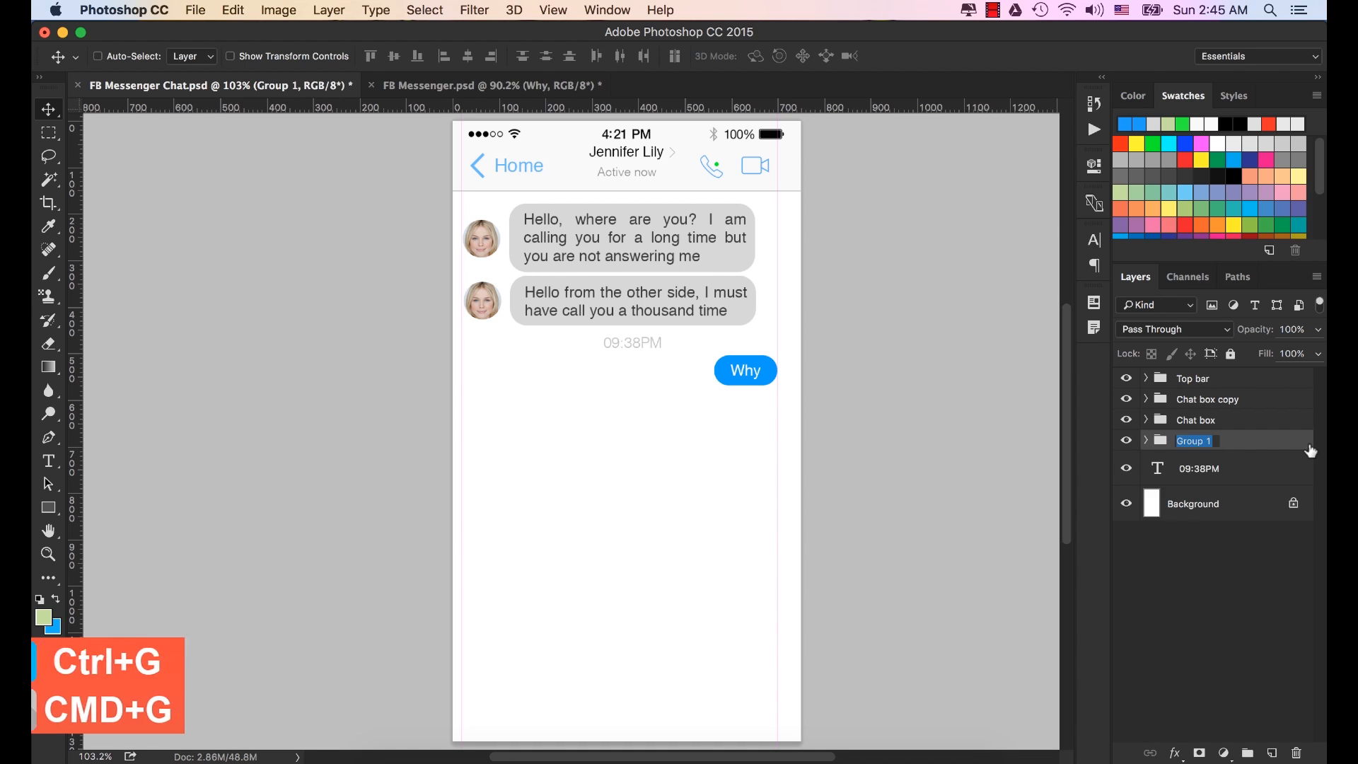
text(Chat)
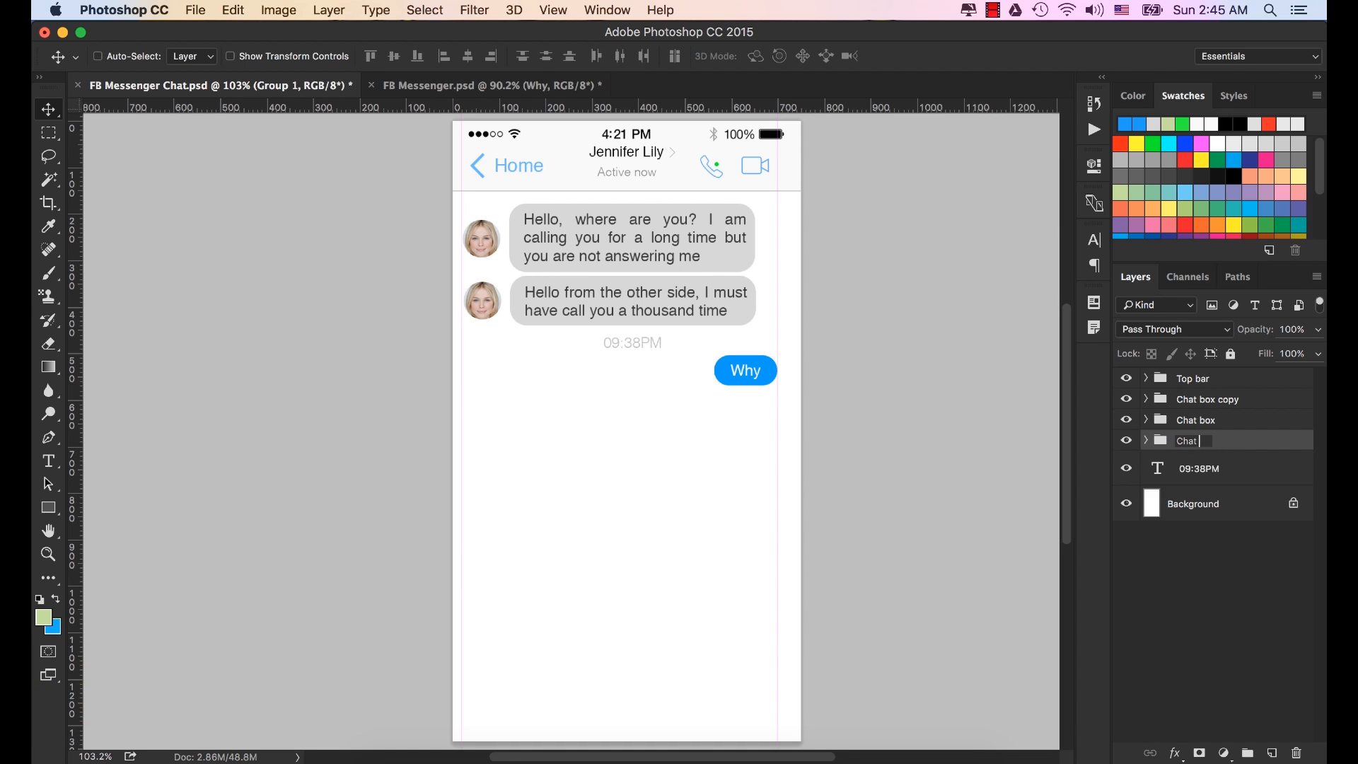
text( box user)
key(Return)
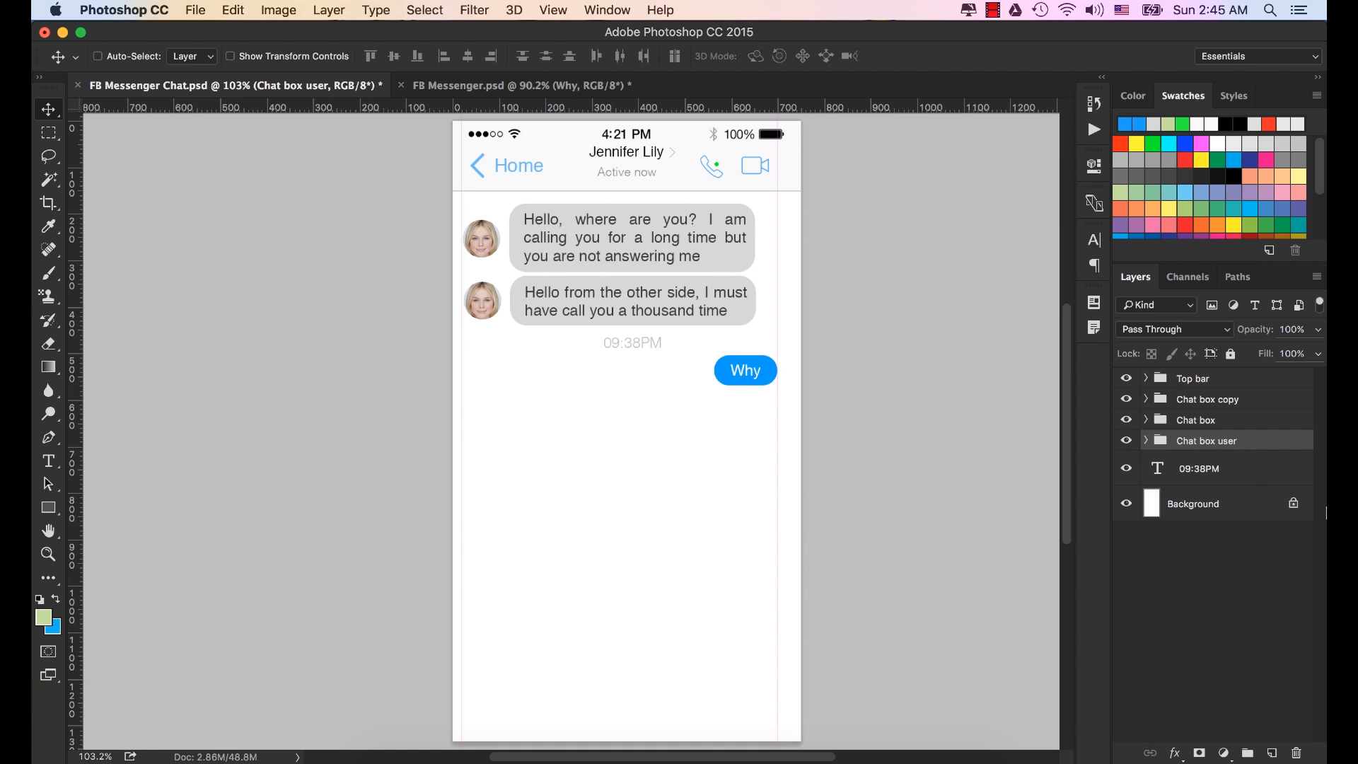
key(Up)
Duplicate the 09:38PM time stamp and place the copy just below the blue "Why" bubble.
click(1215, 474)
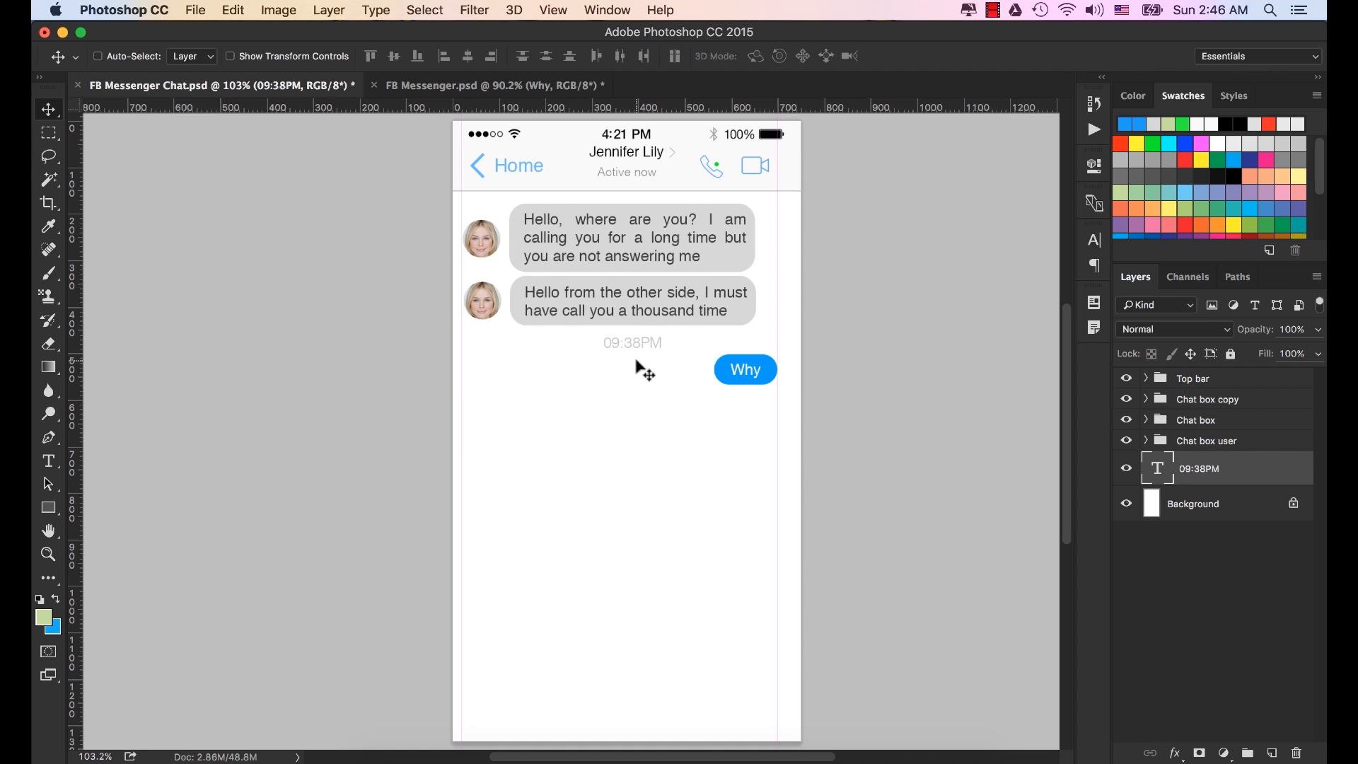
drag(636, 359, 637, 421)
key(Down)
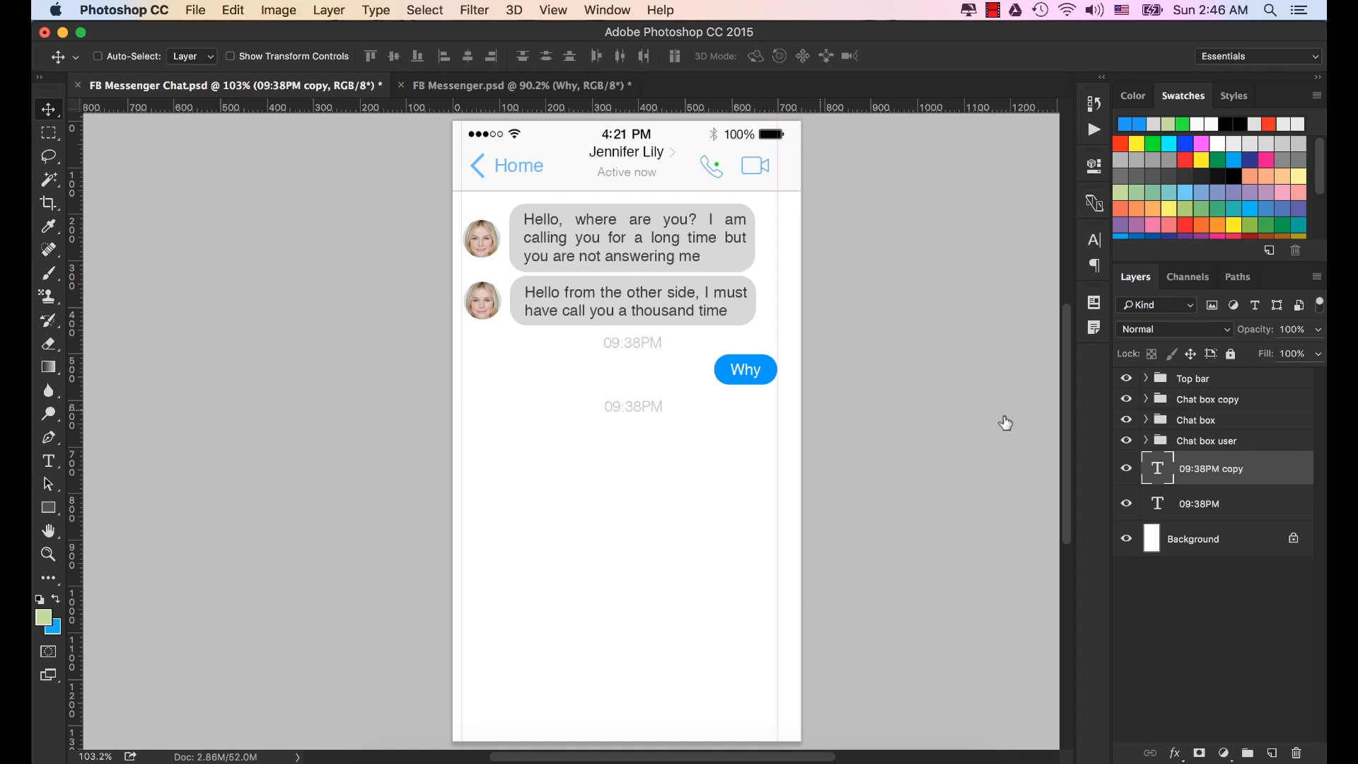
Change the copied time stamp to 09:48PM and fine-tune its horizontal position.
double_click(1157, 469)
click(634, 408)
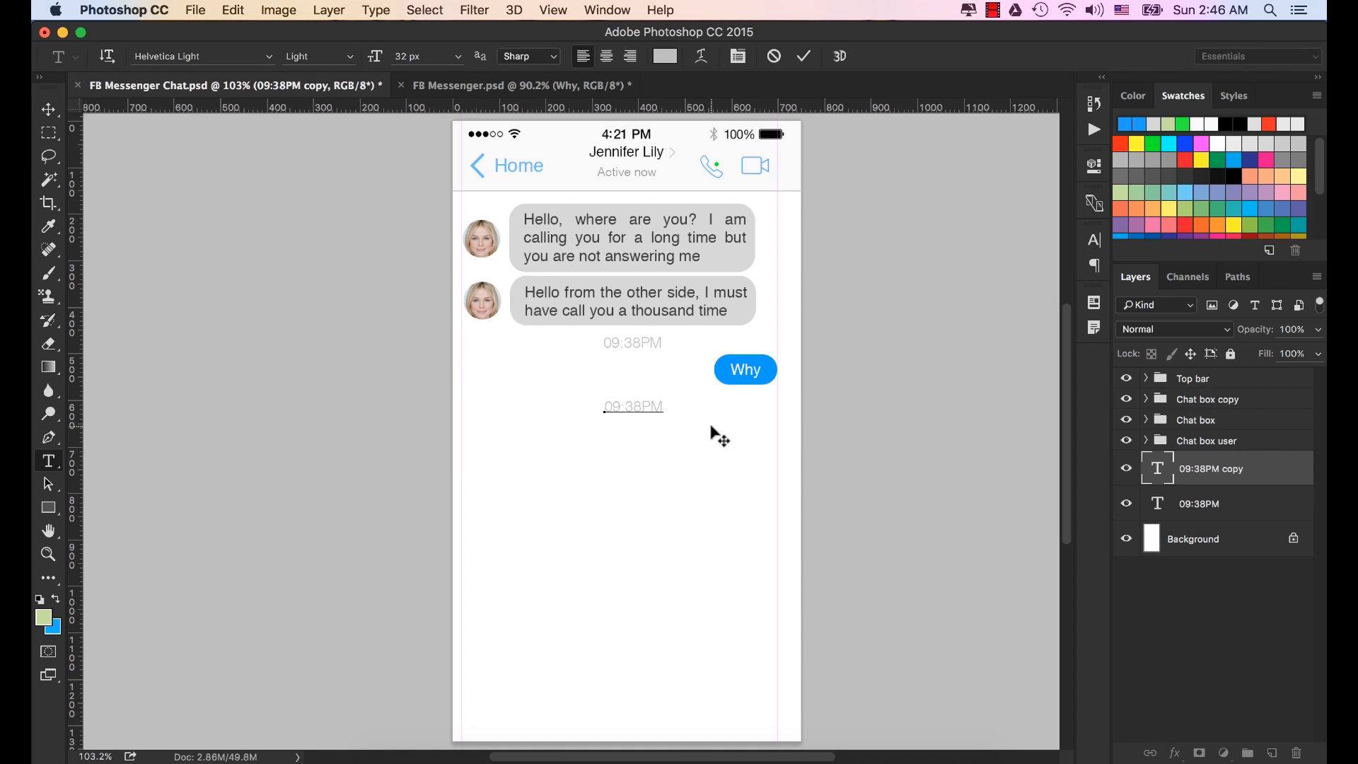
text(4)
key(super+Return)
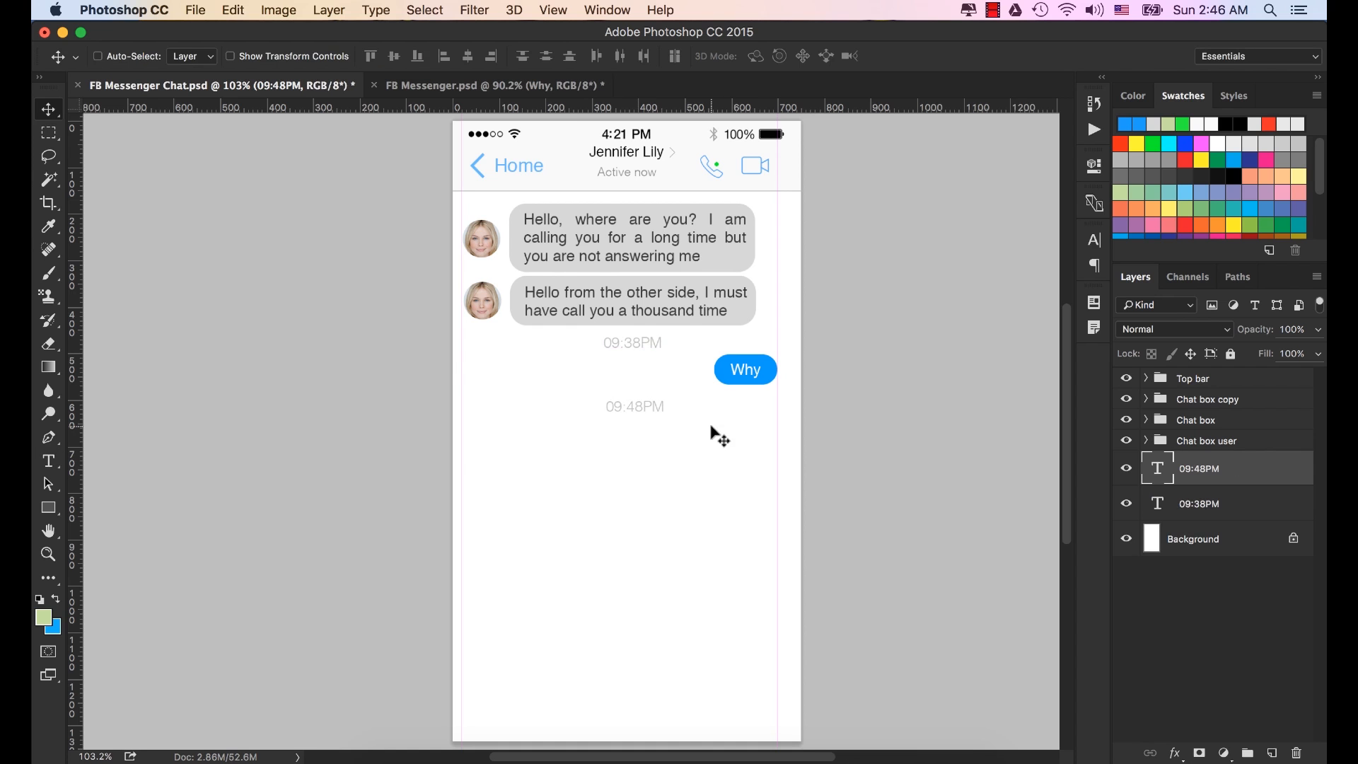
key(Left)
key(Right)
key(super)
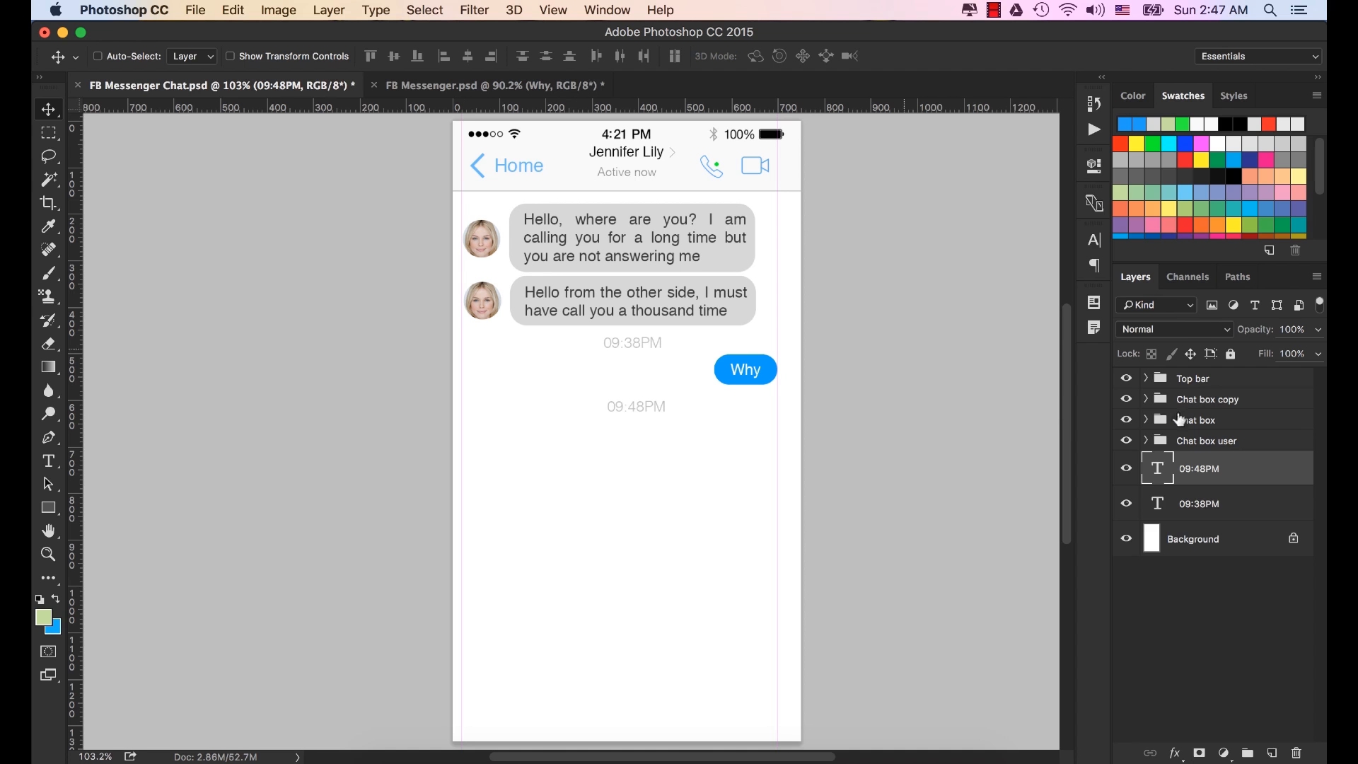
Duplicate the "Chat box copy" group below the blue bubble and nudge it left into line with the incoming messages above.
click(1228, 401)
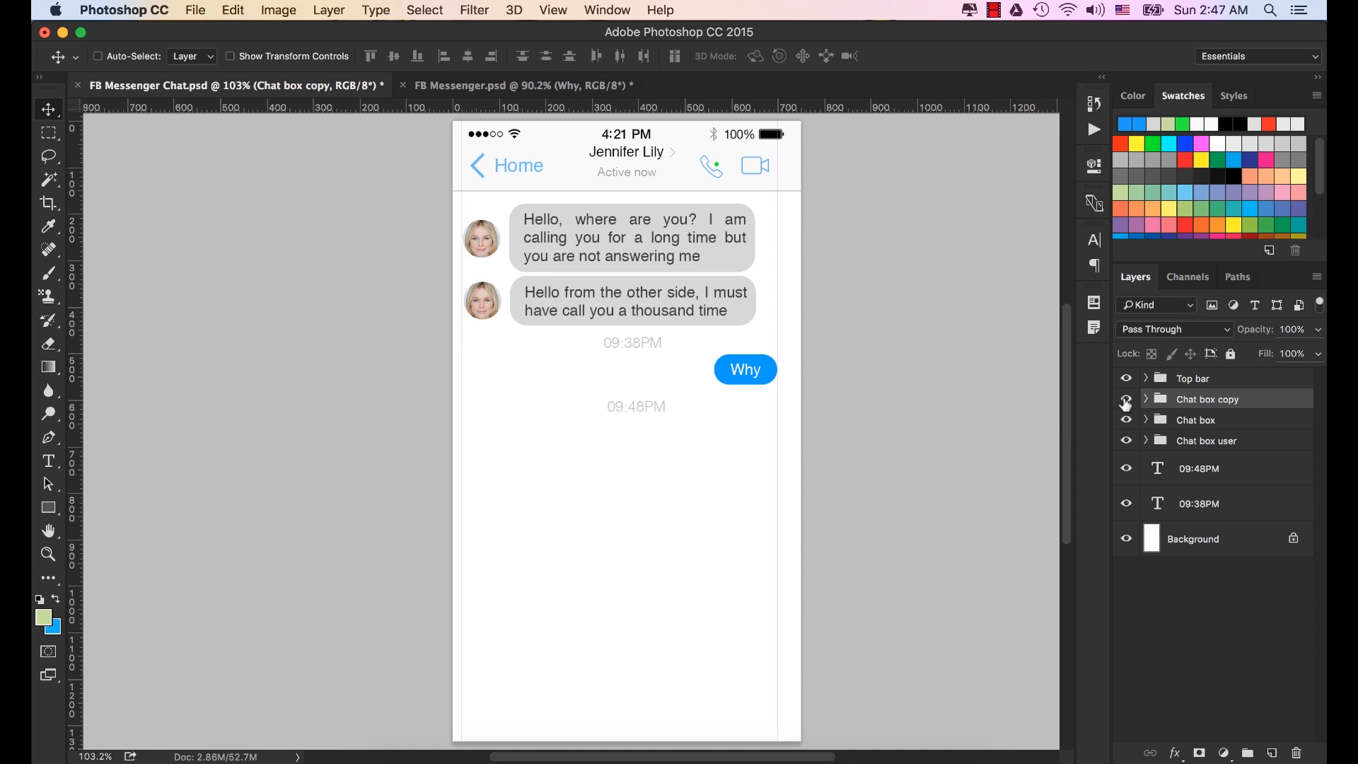
click(1125, 400)
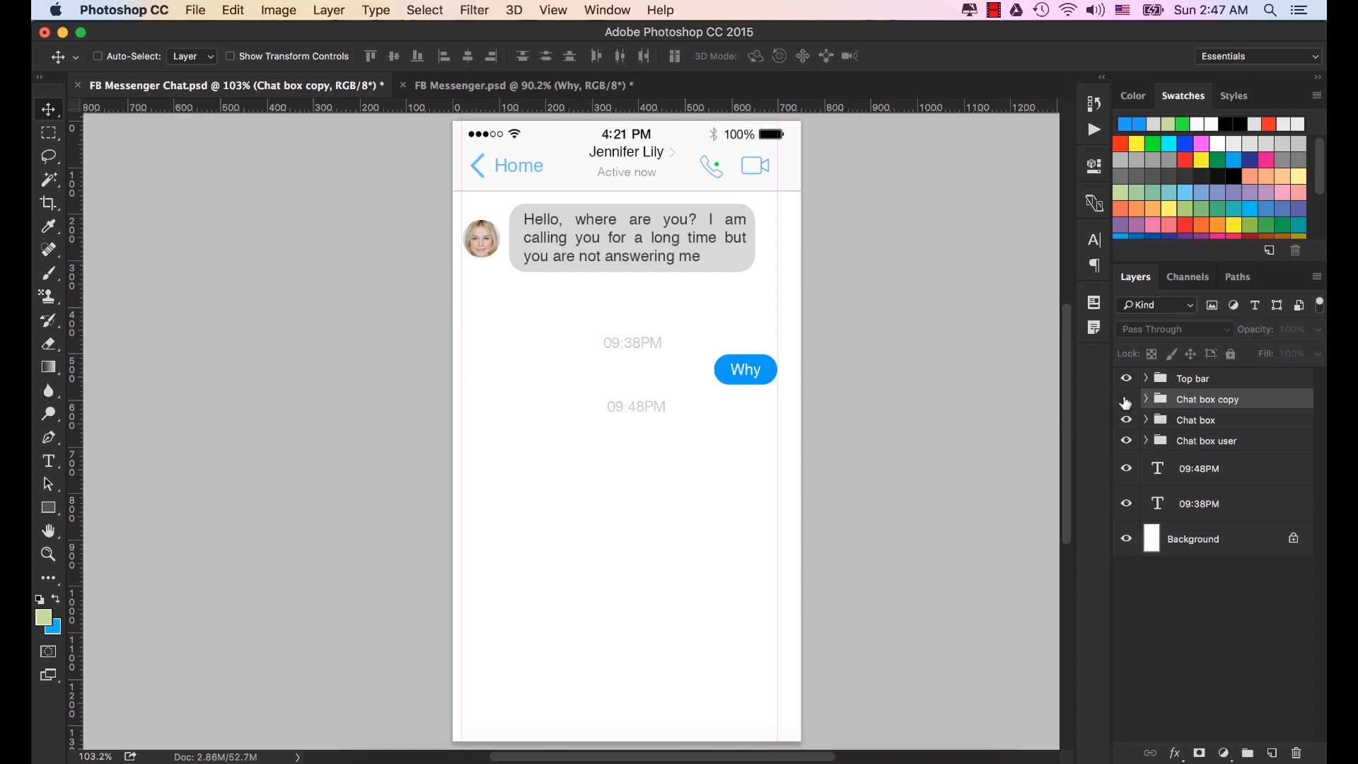
click(1125, 400)
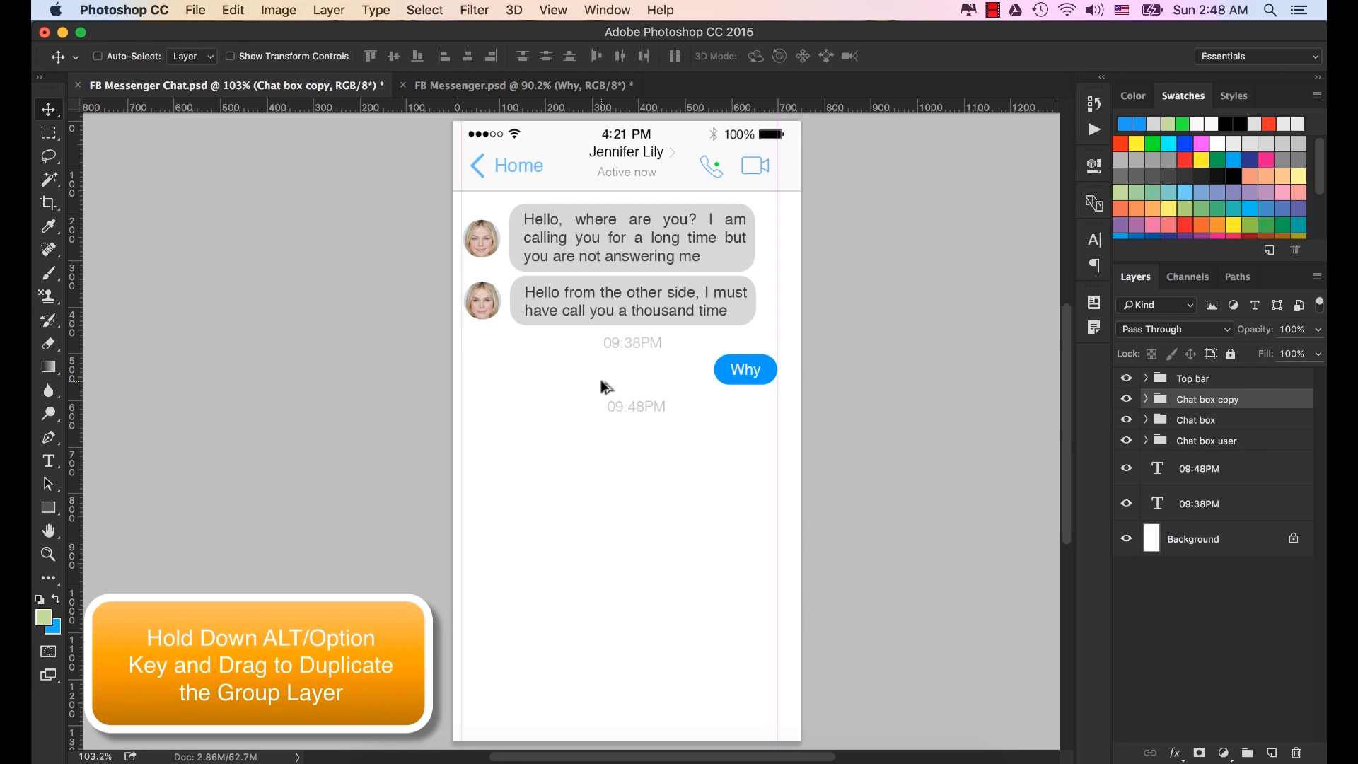
drag(628, 365, 631, 486)
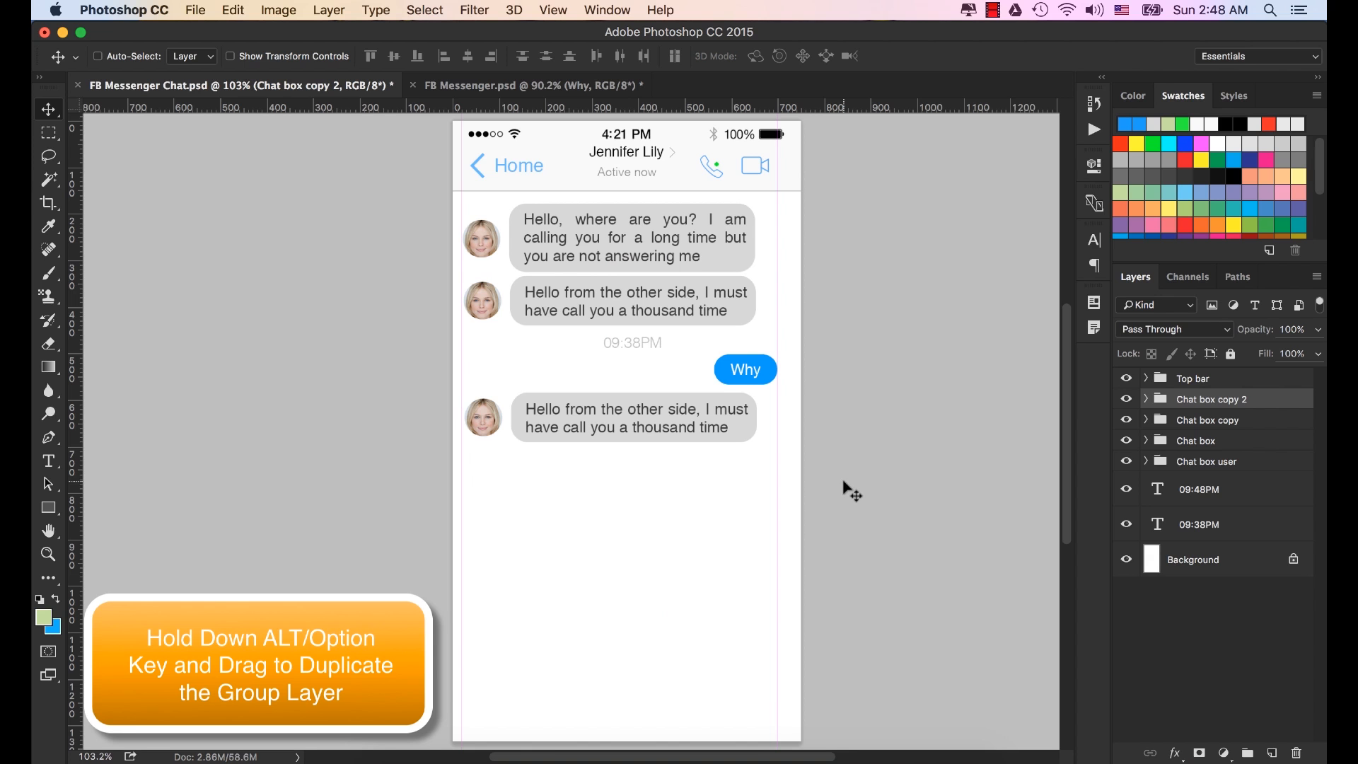
key(Left)
key(Left)
key(Left)
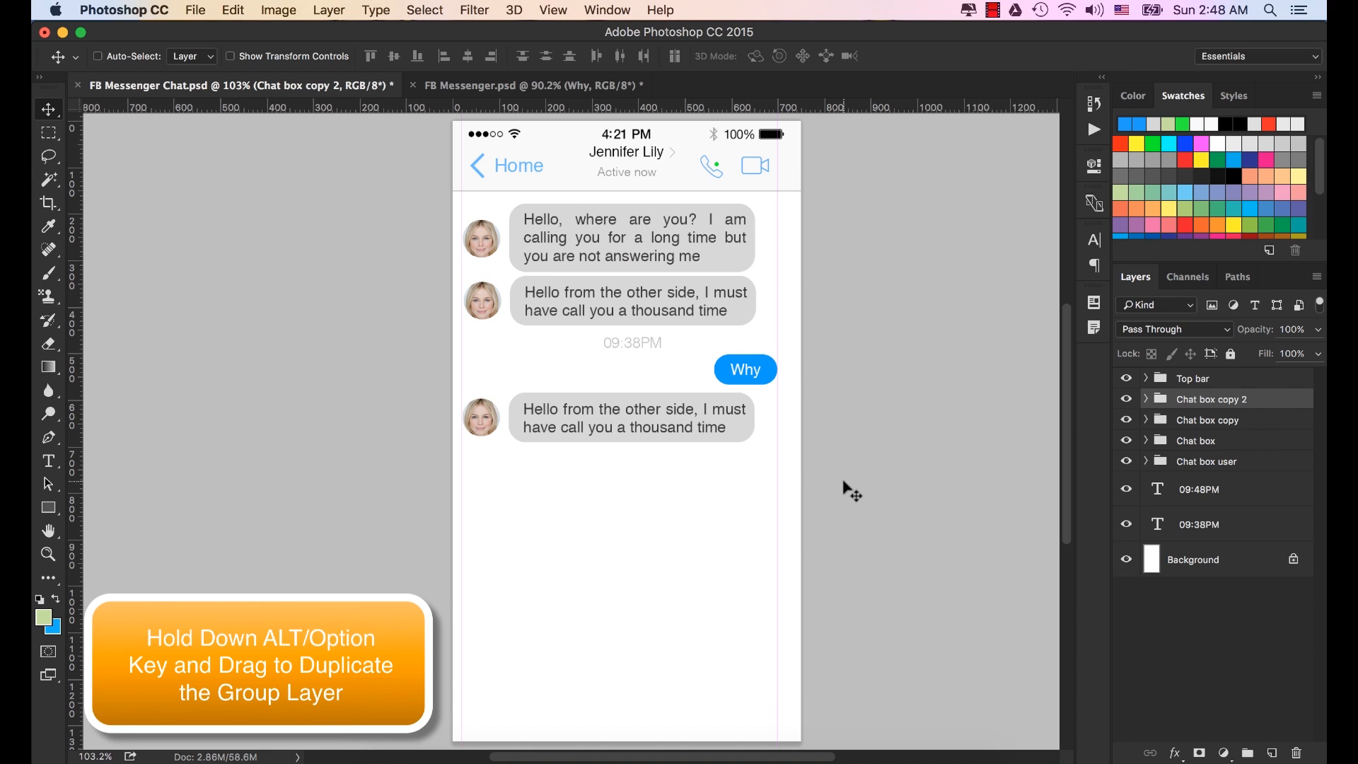
Replace the message text in the "Chat box copy 2" group with "But when I call you, you never seem to be home".
click(1146, 398)
click(1146, 399)
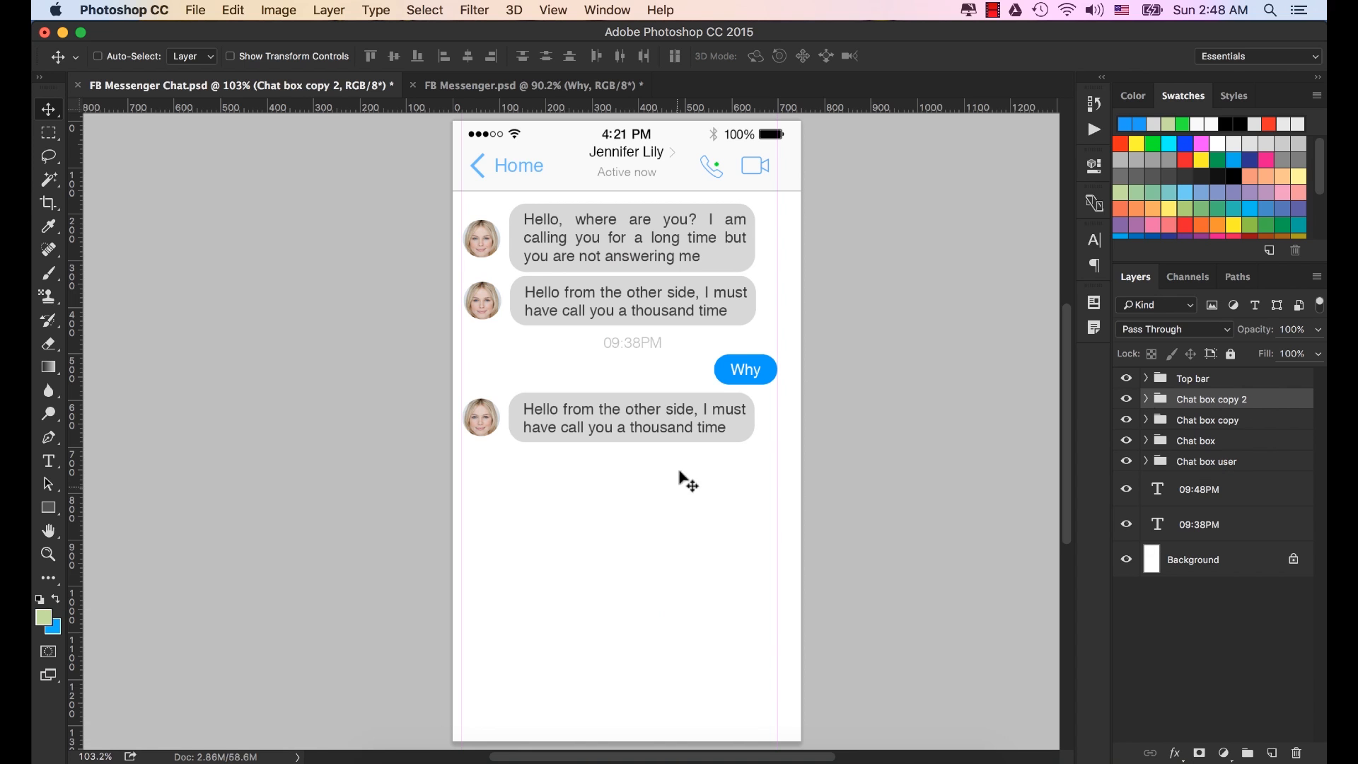
super+click(634, 418)
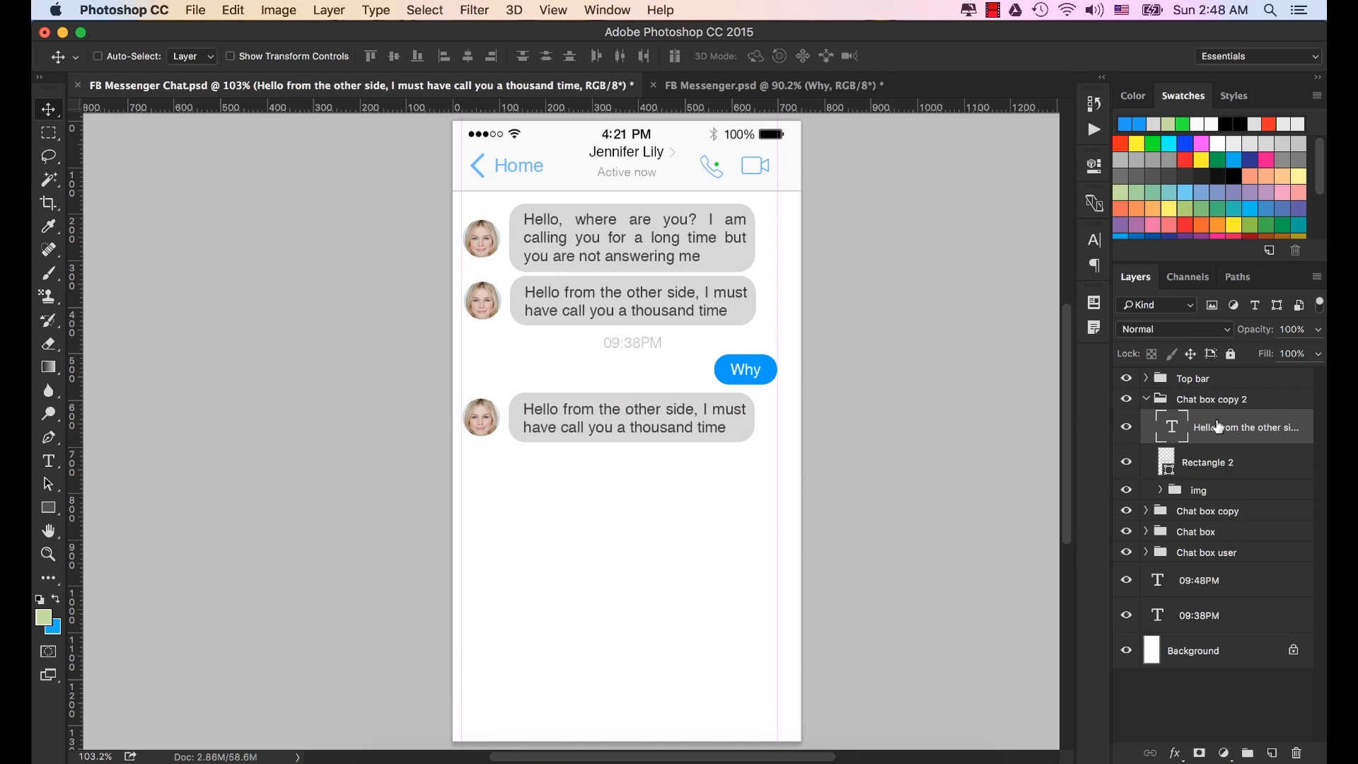
double_click(1172, 426)
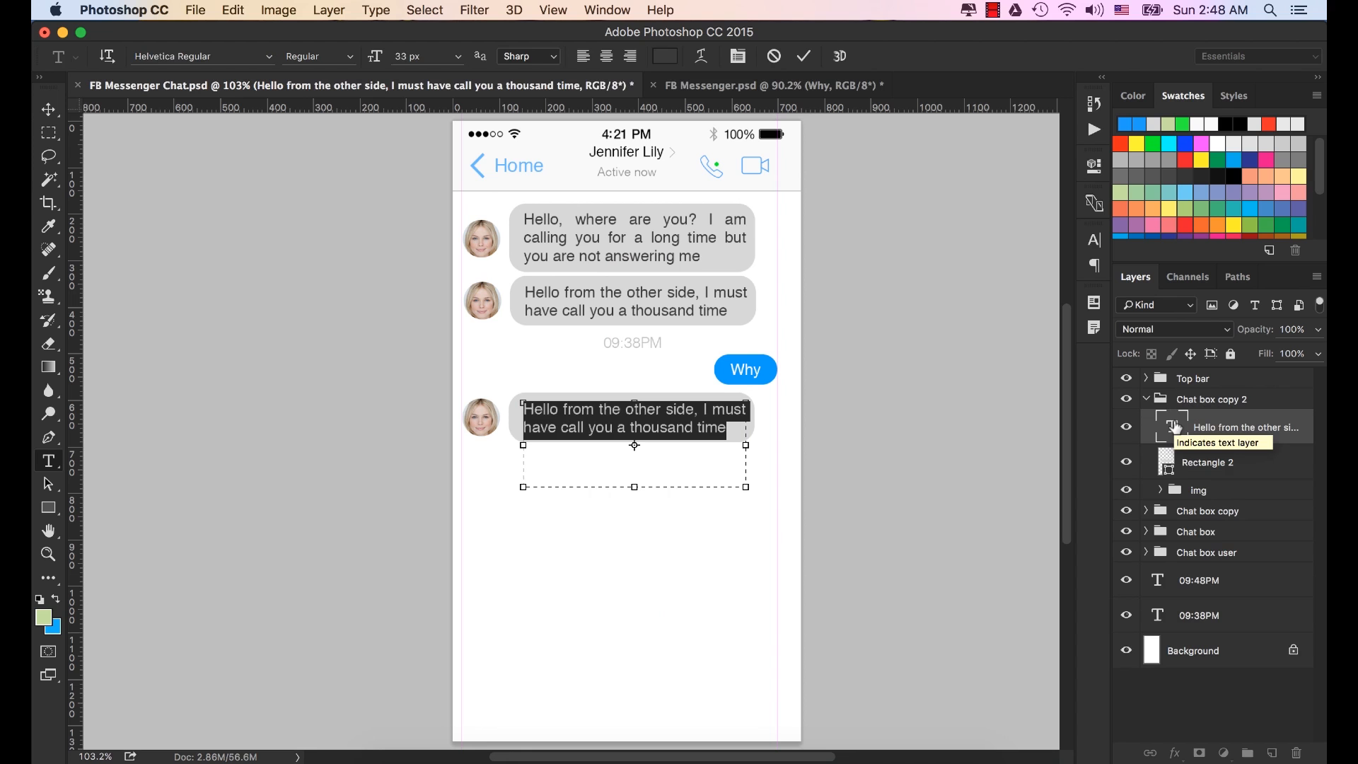
text(But)
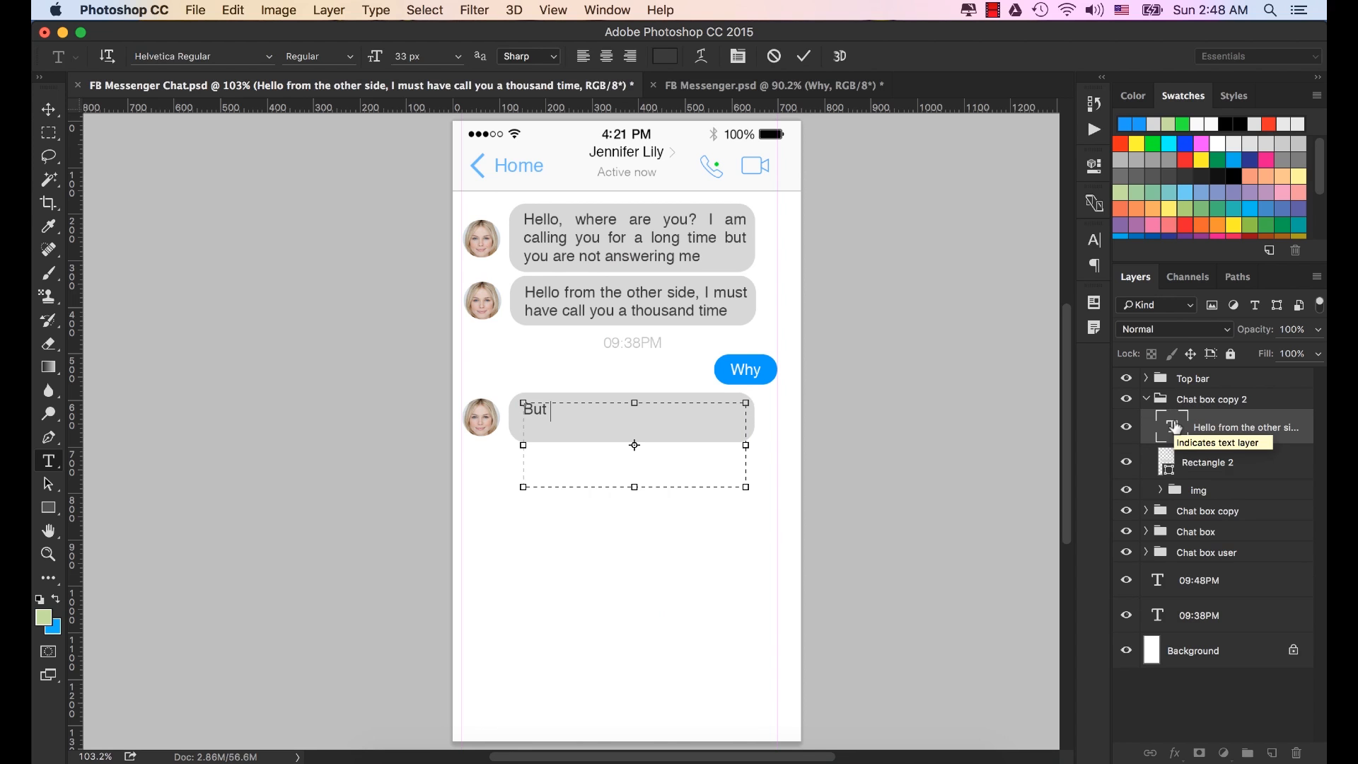
text( W)
key(BackSpace)
text(wh)
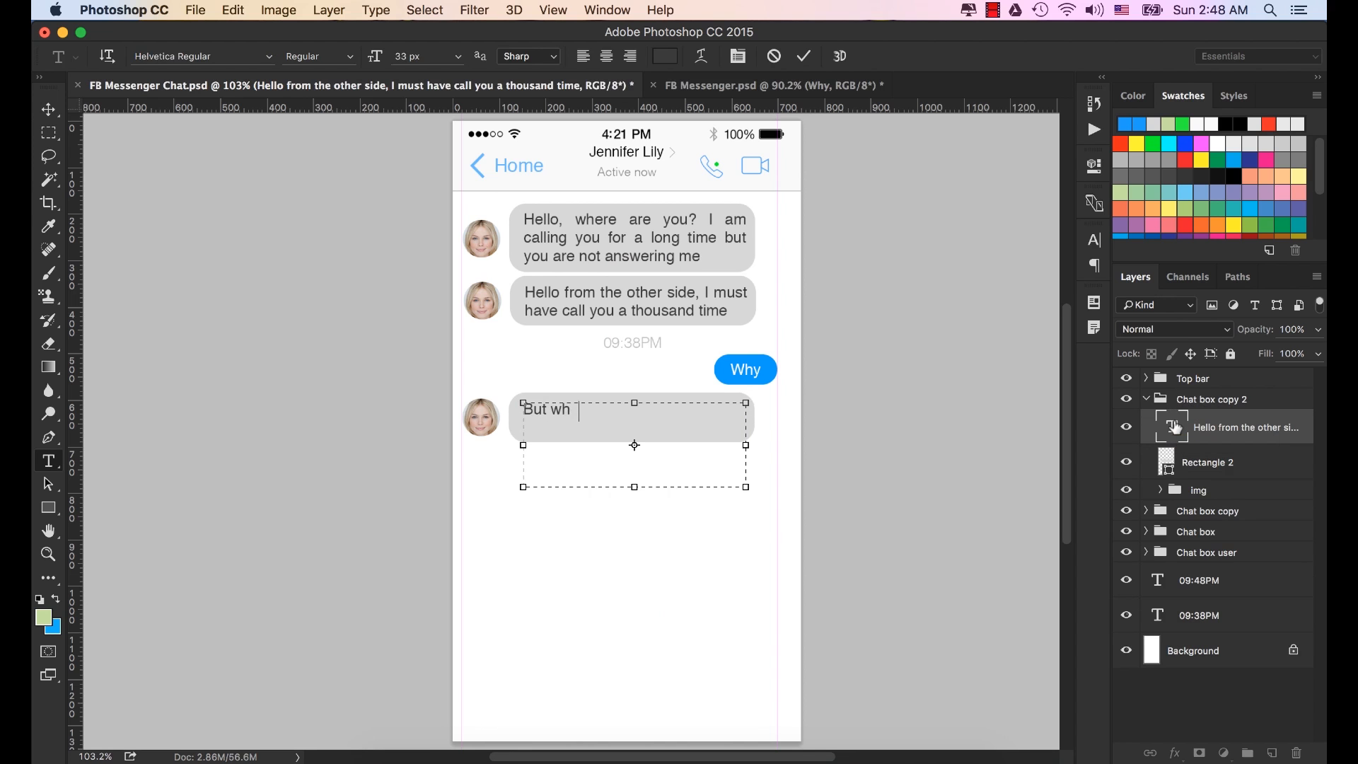
text(en I call you, you never seem to )
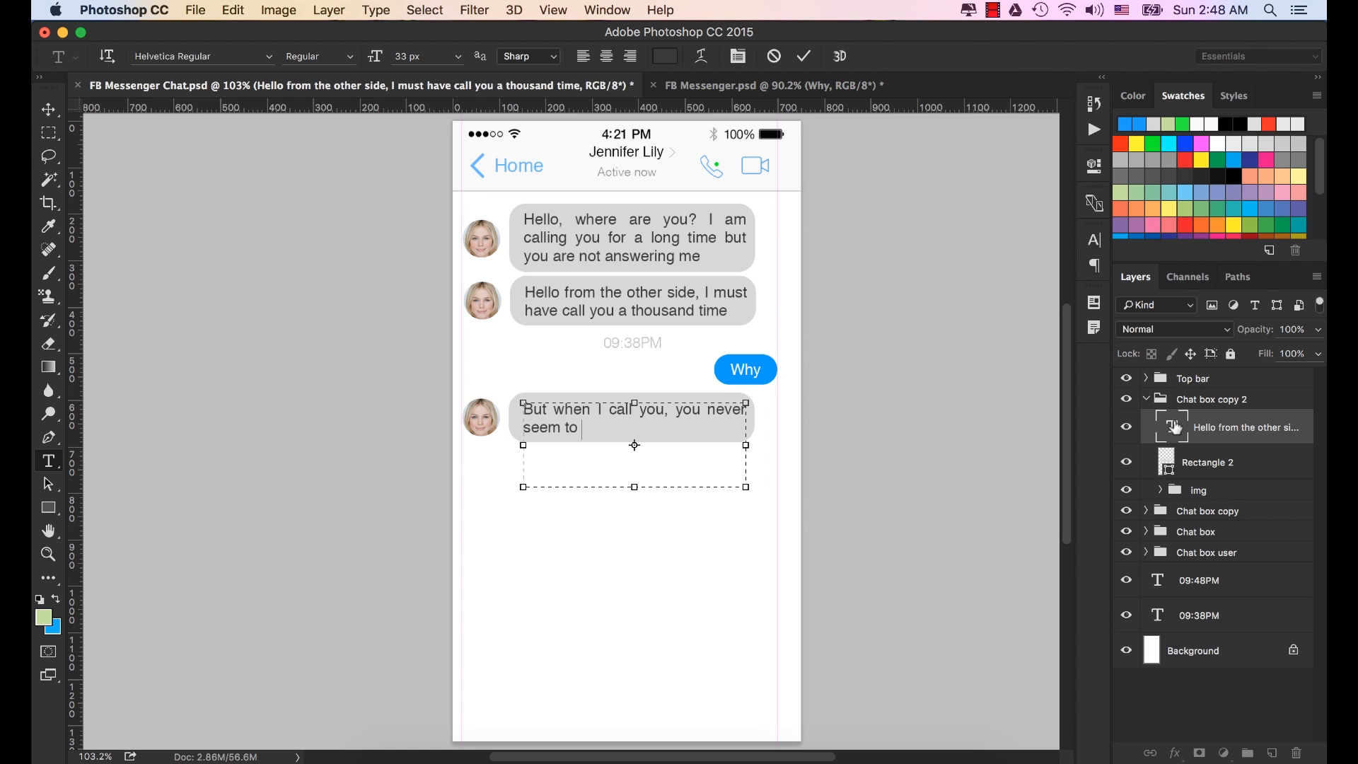
text(be home)
key(super+Return)
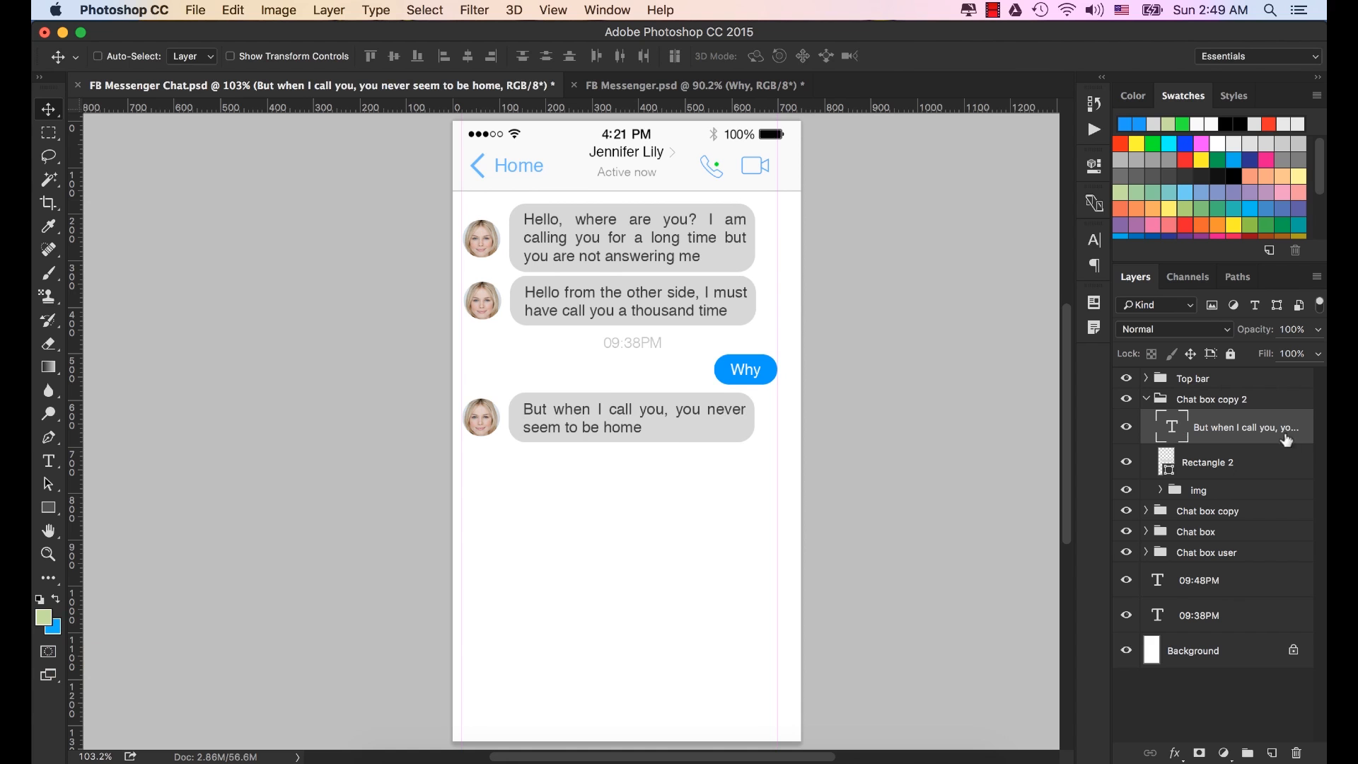
Move the "Chat box copy 2" group down so its grey bubble sits just below the 09:48PM time stamp.
click(1126, 580)
click(1137, 582)
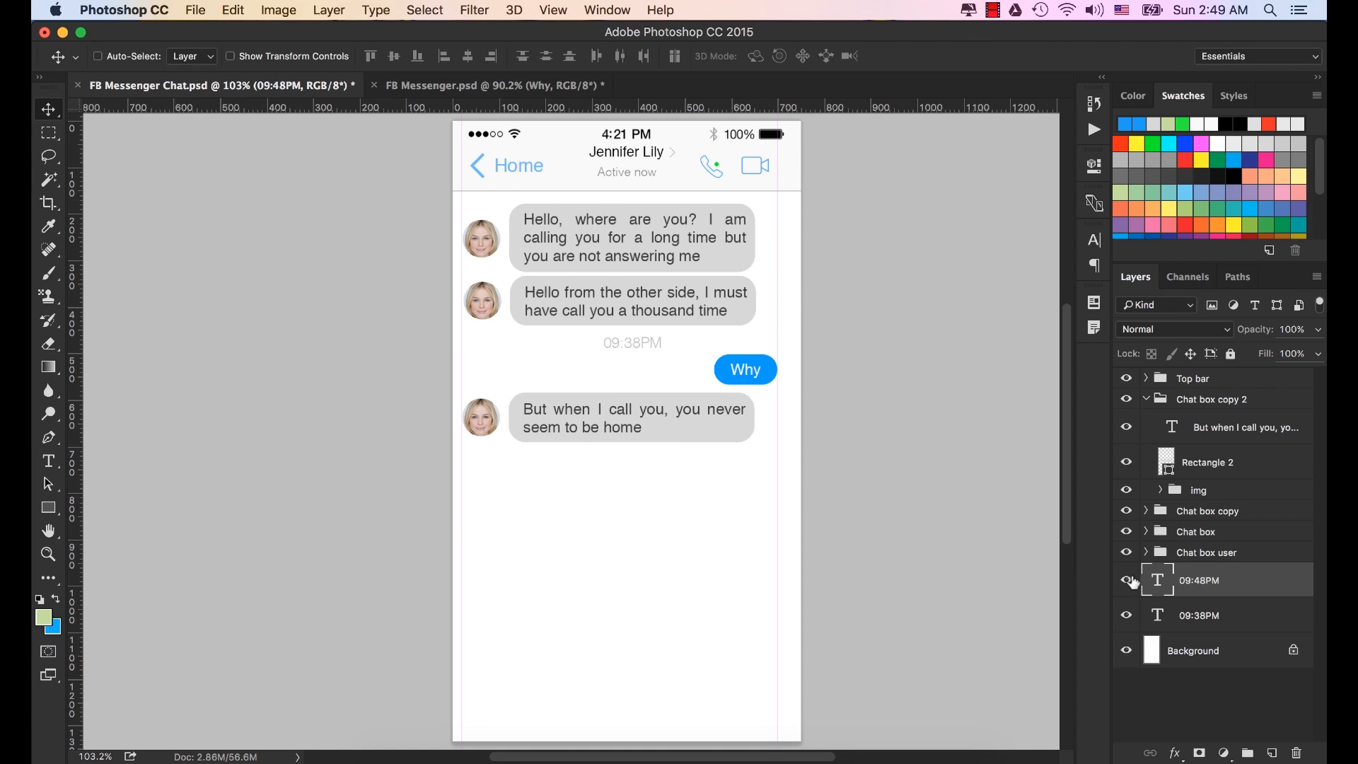
click(1127, 581)
click(1157, 401)
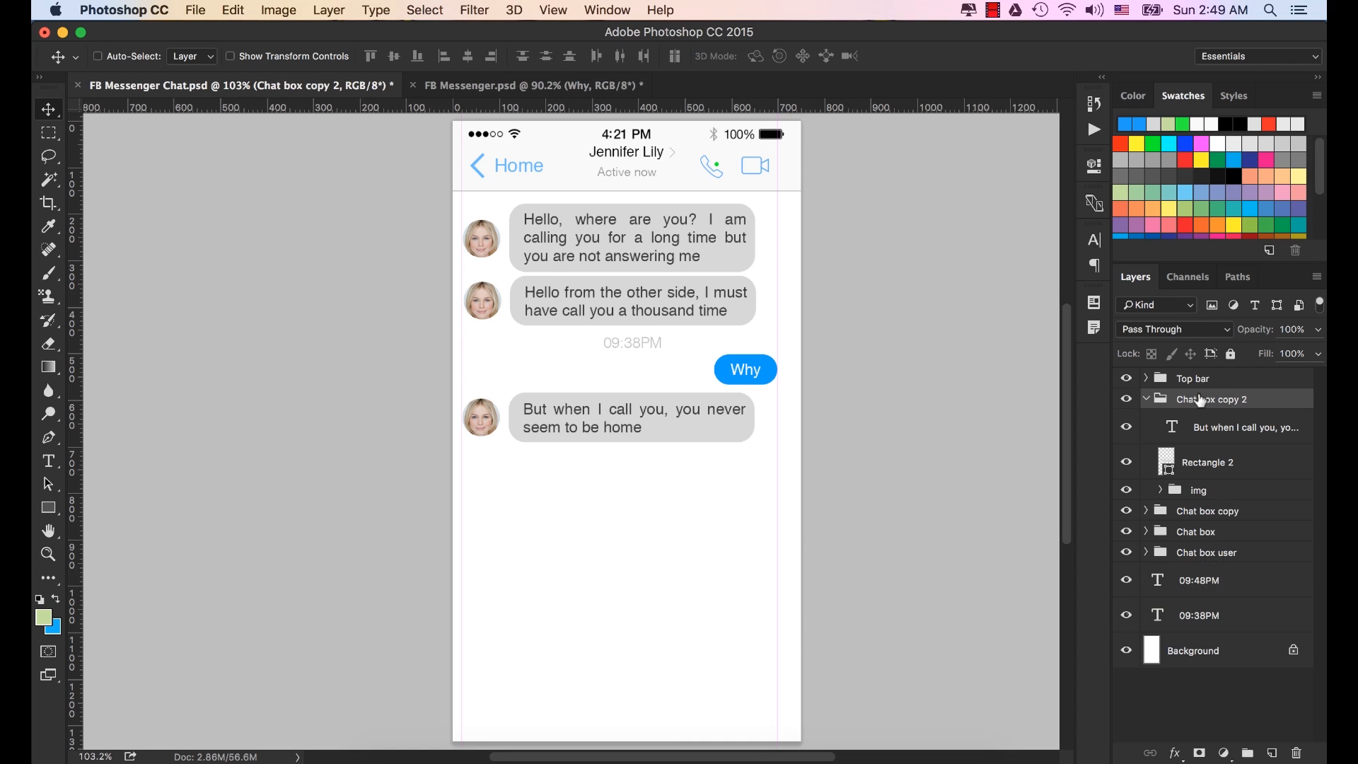
click(1145, 400)
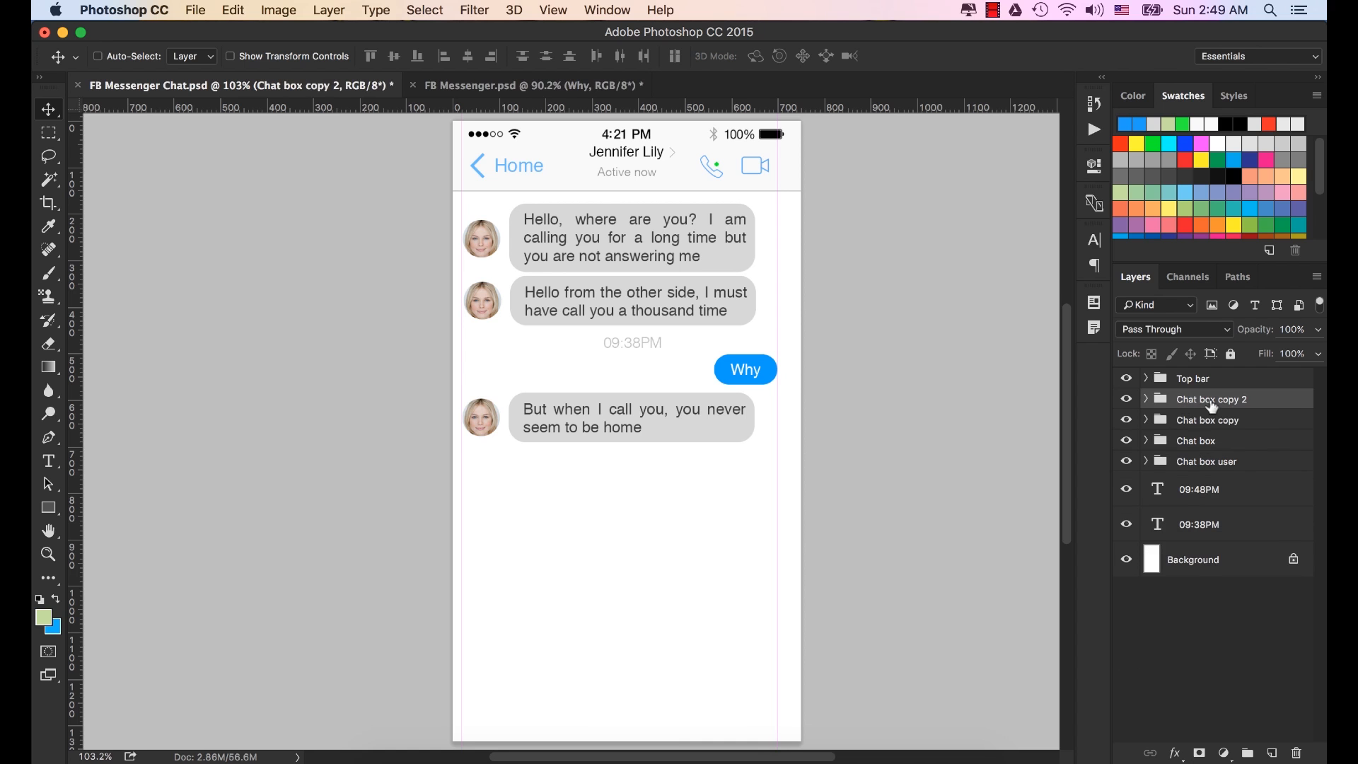
key(shift+Down)
key(shift+Down)
key(shift+Down)
key(shift+Down)
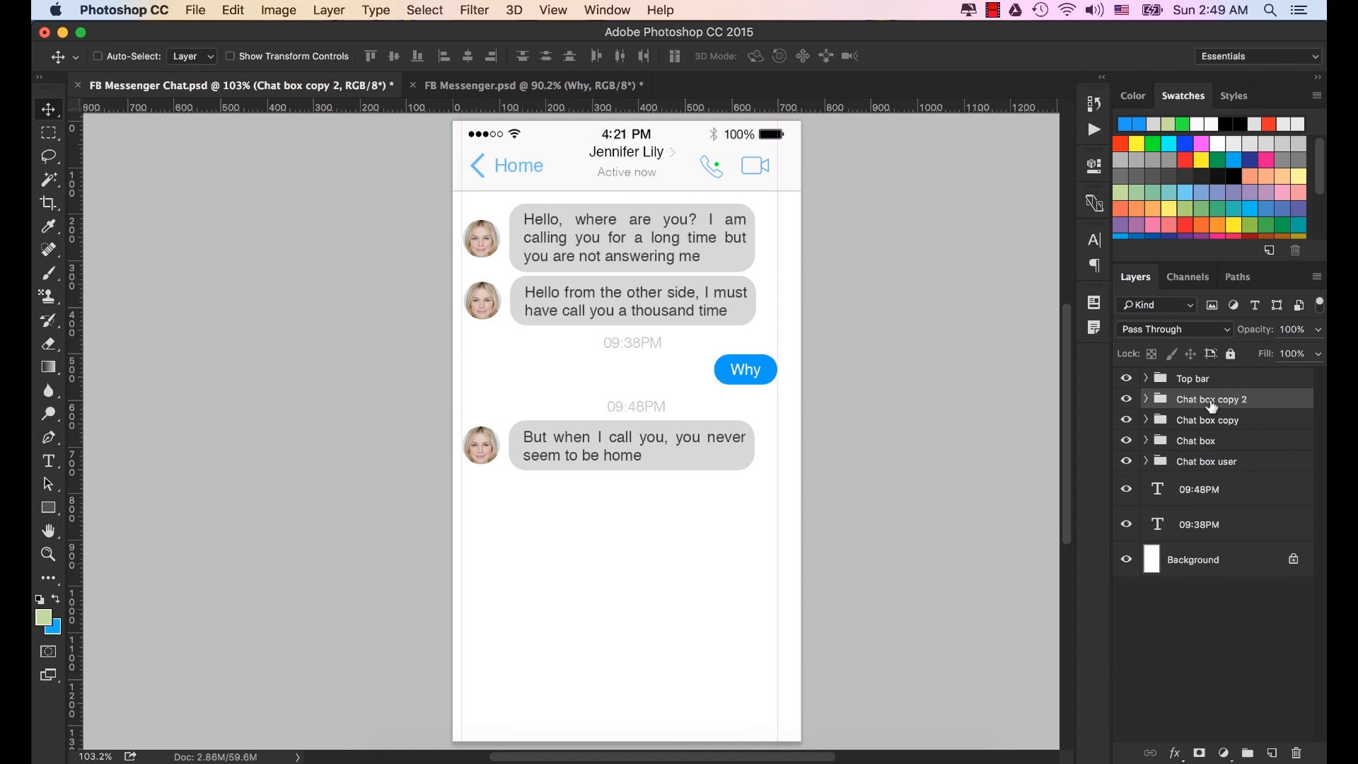
Duplicate the "Chat box user" group and place the copied blue bubble below the last grey bubble.
click(1180, 490)
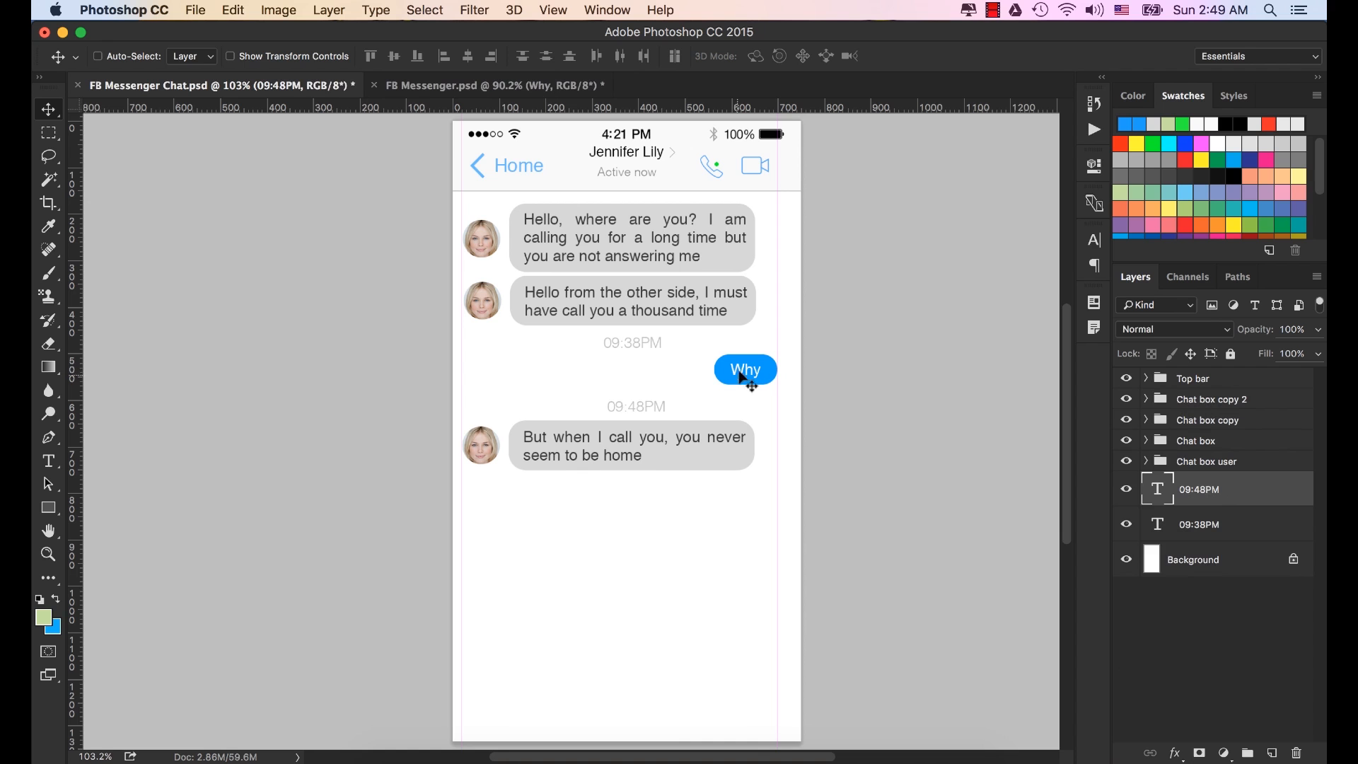
click(1233, 464)
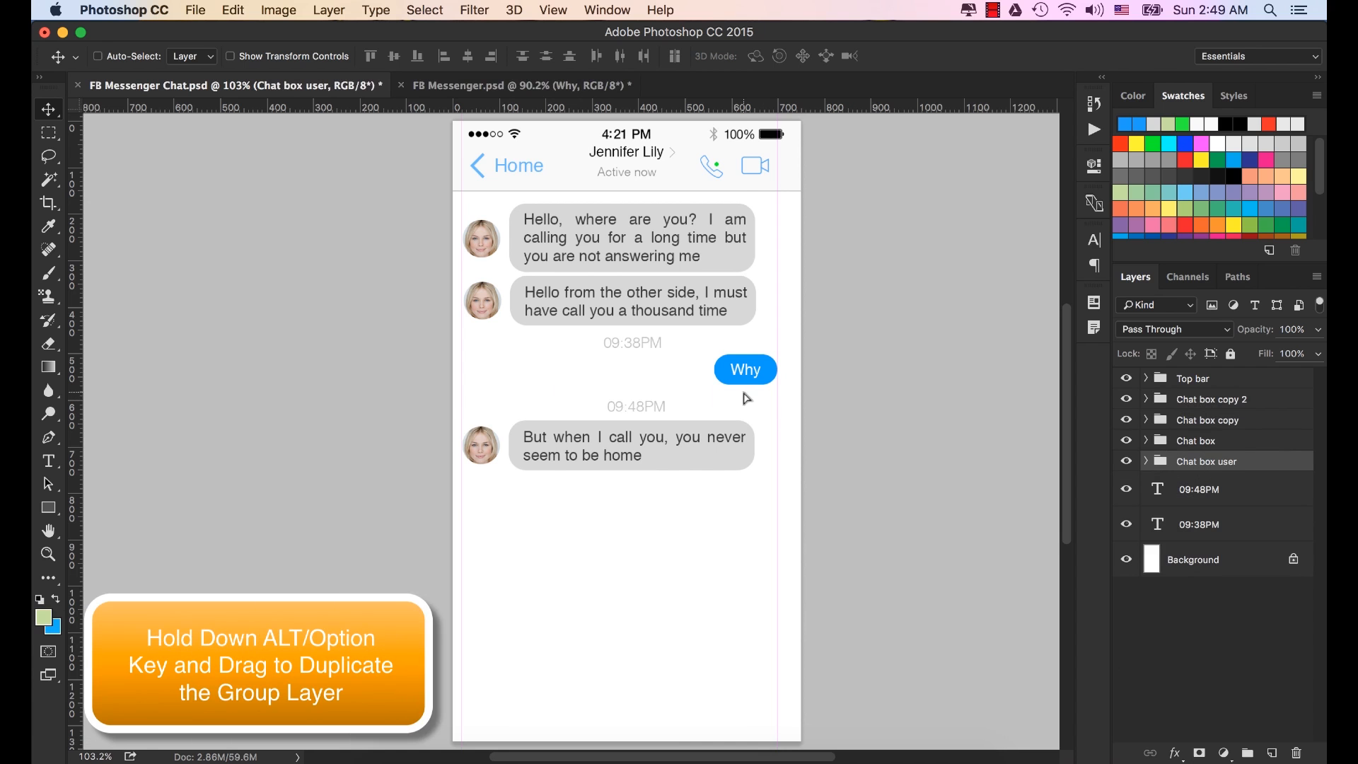
drag(746, 398, 744, 554)
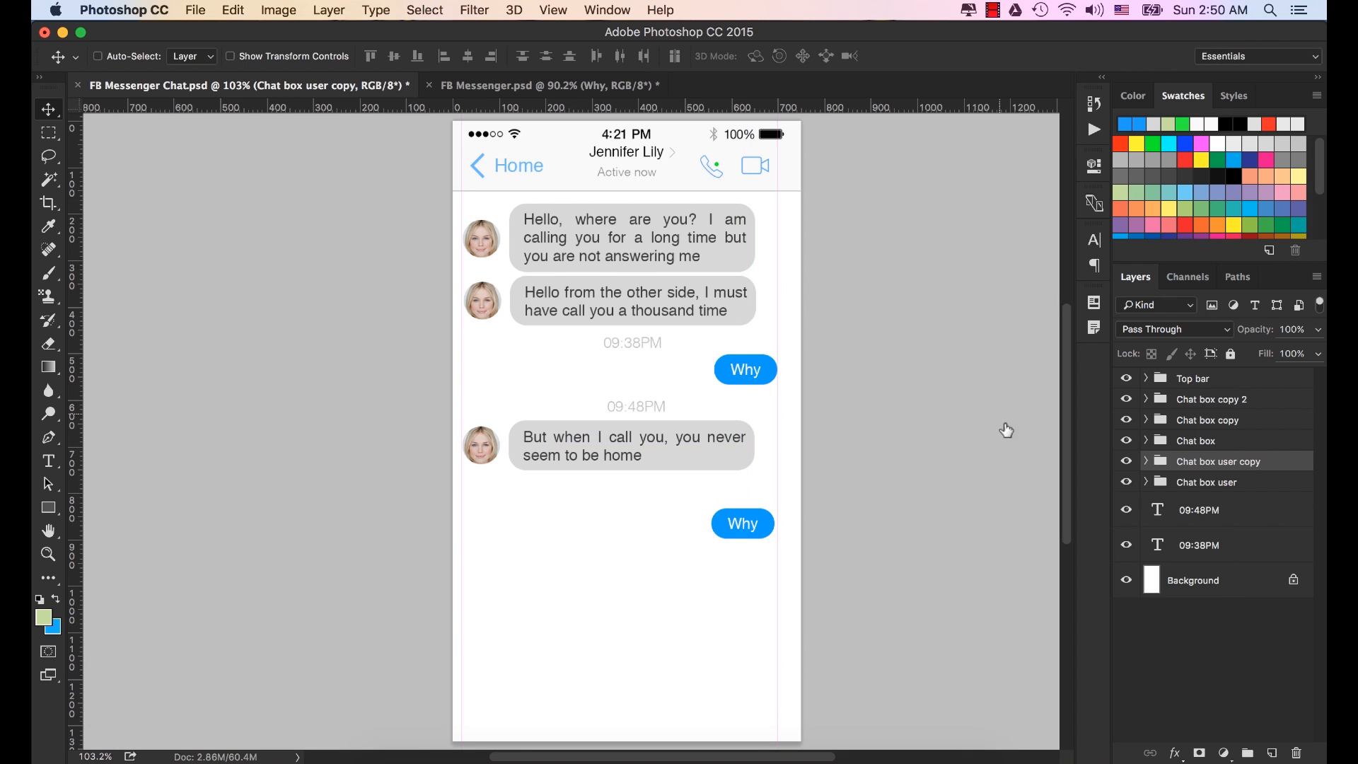
Replace the text in the "Chat box user copy" group with "Are you Crazy?".
click(1145, 461)
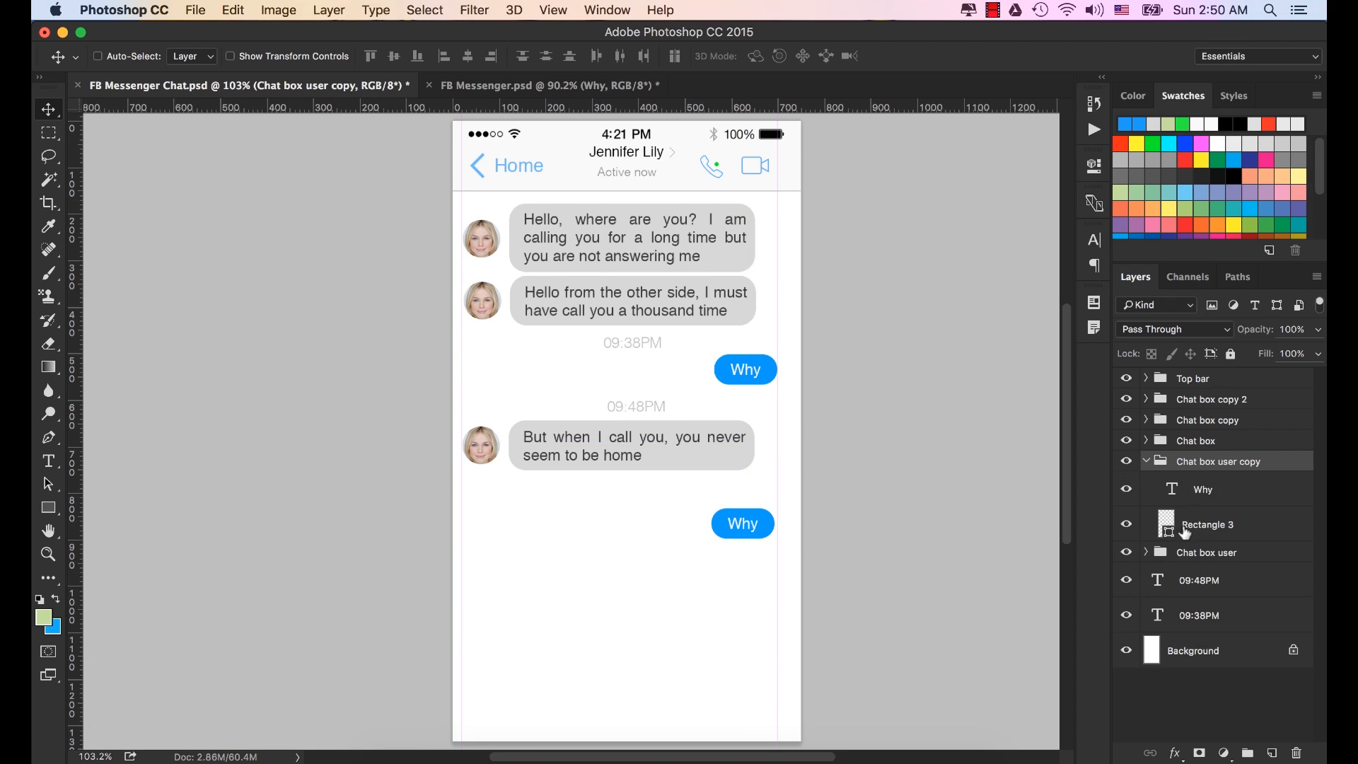
double_click(1172, 489)
text(Are yo)
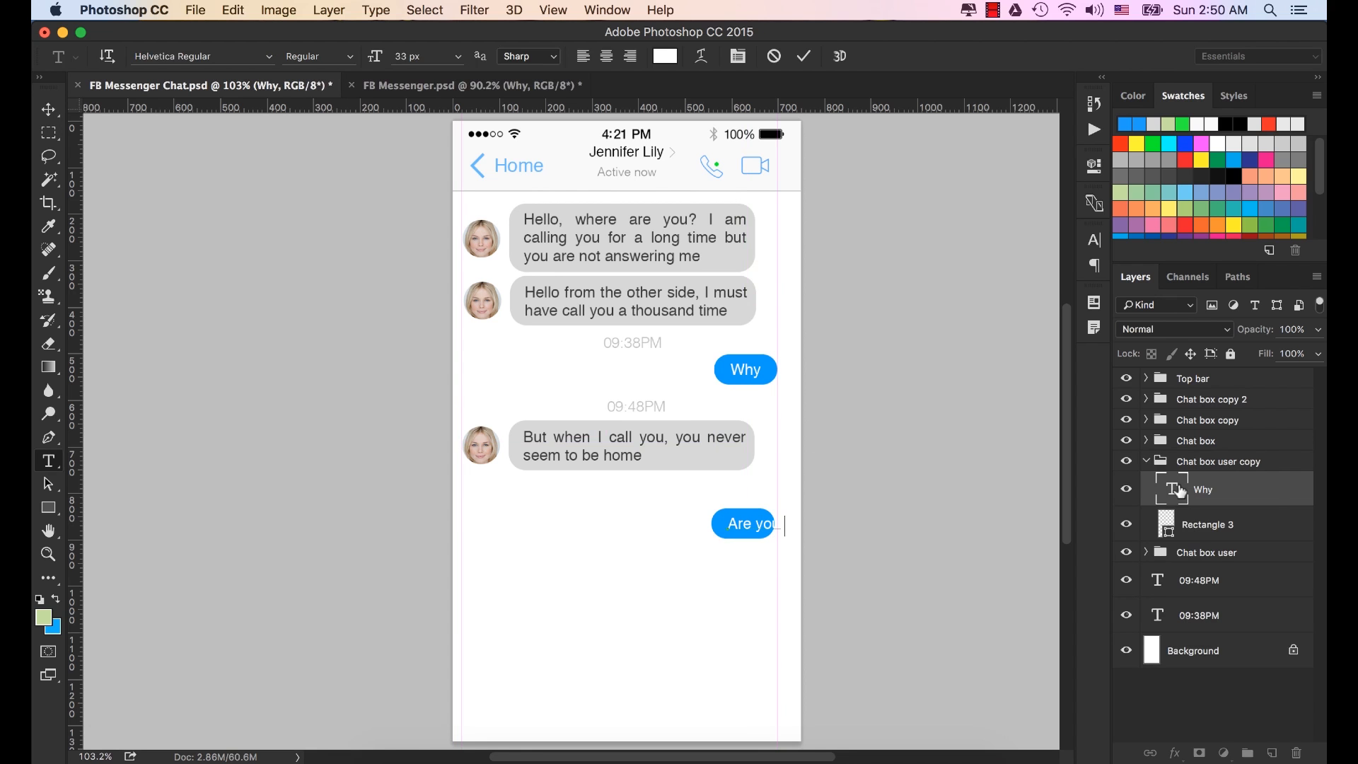
text(u ki)
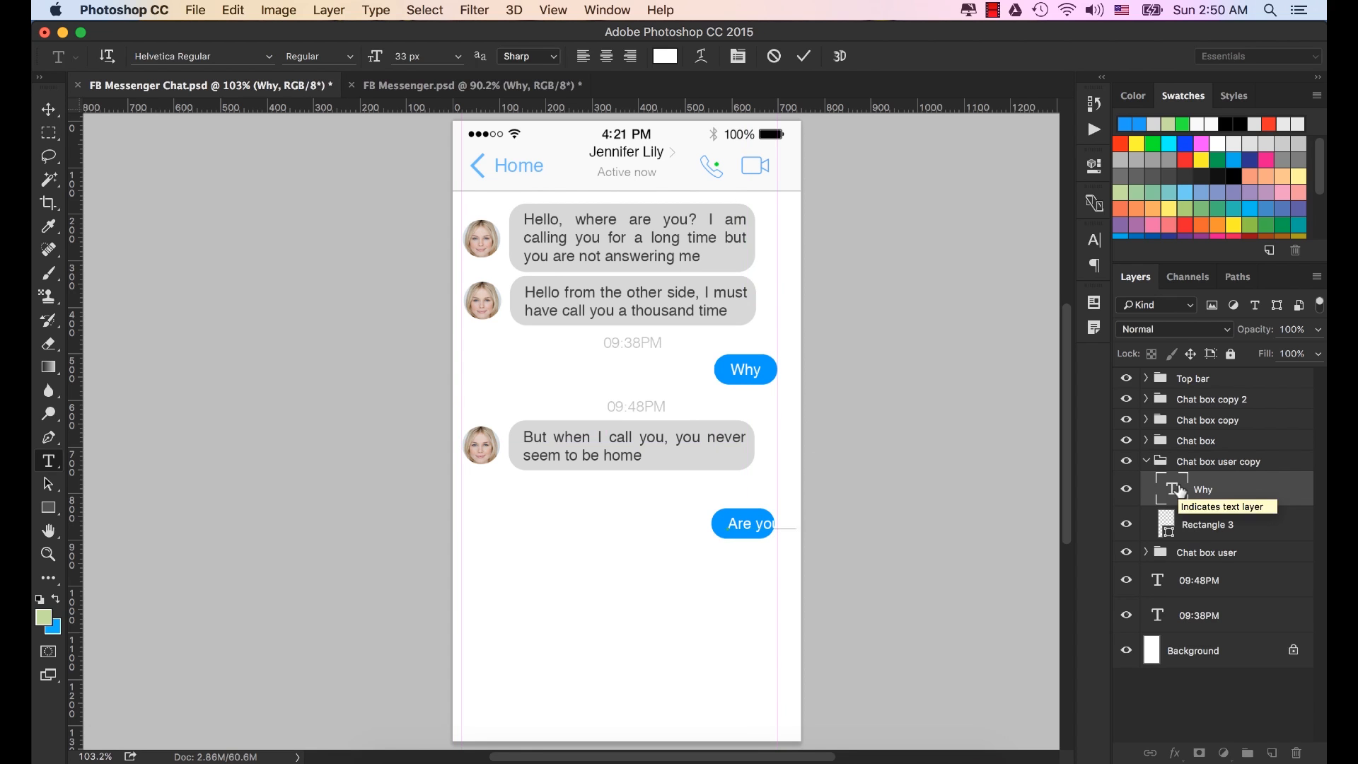
text(n)
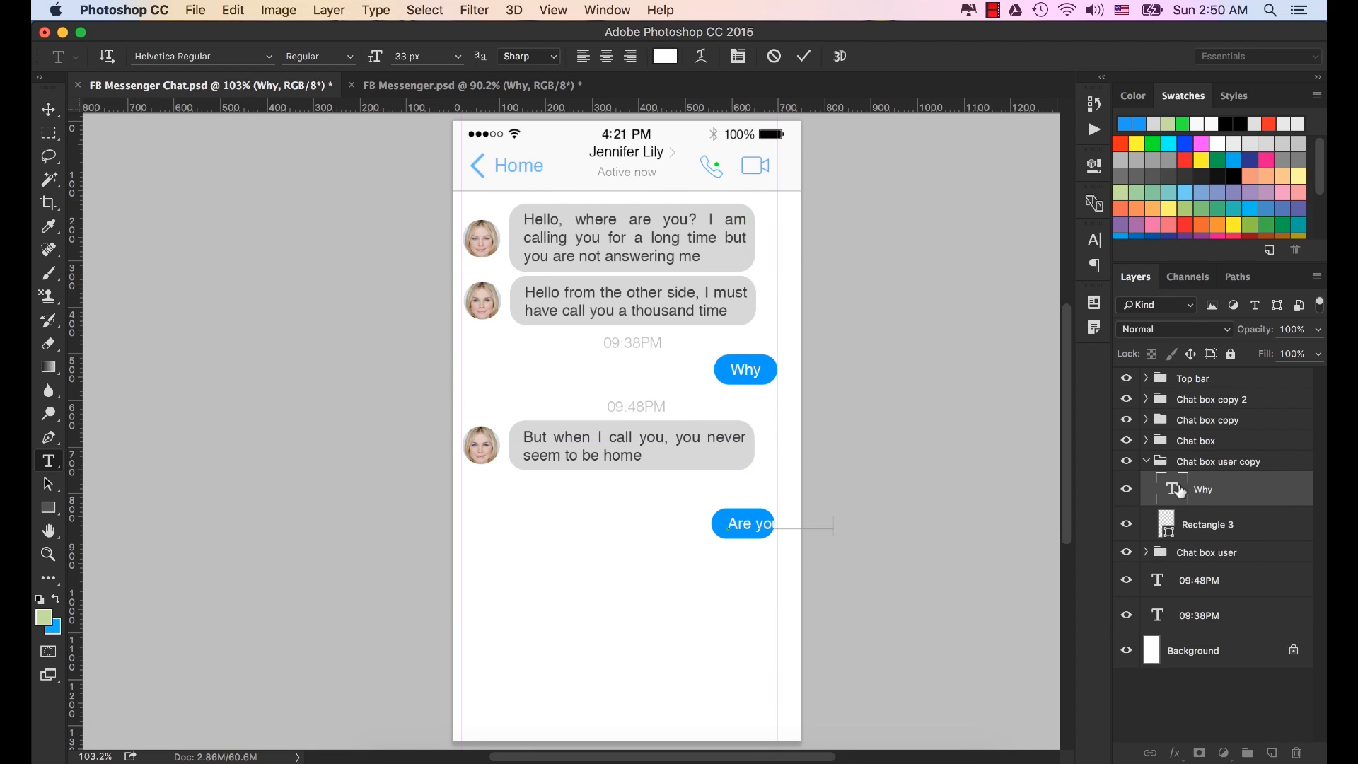
key(ctrl+Return)
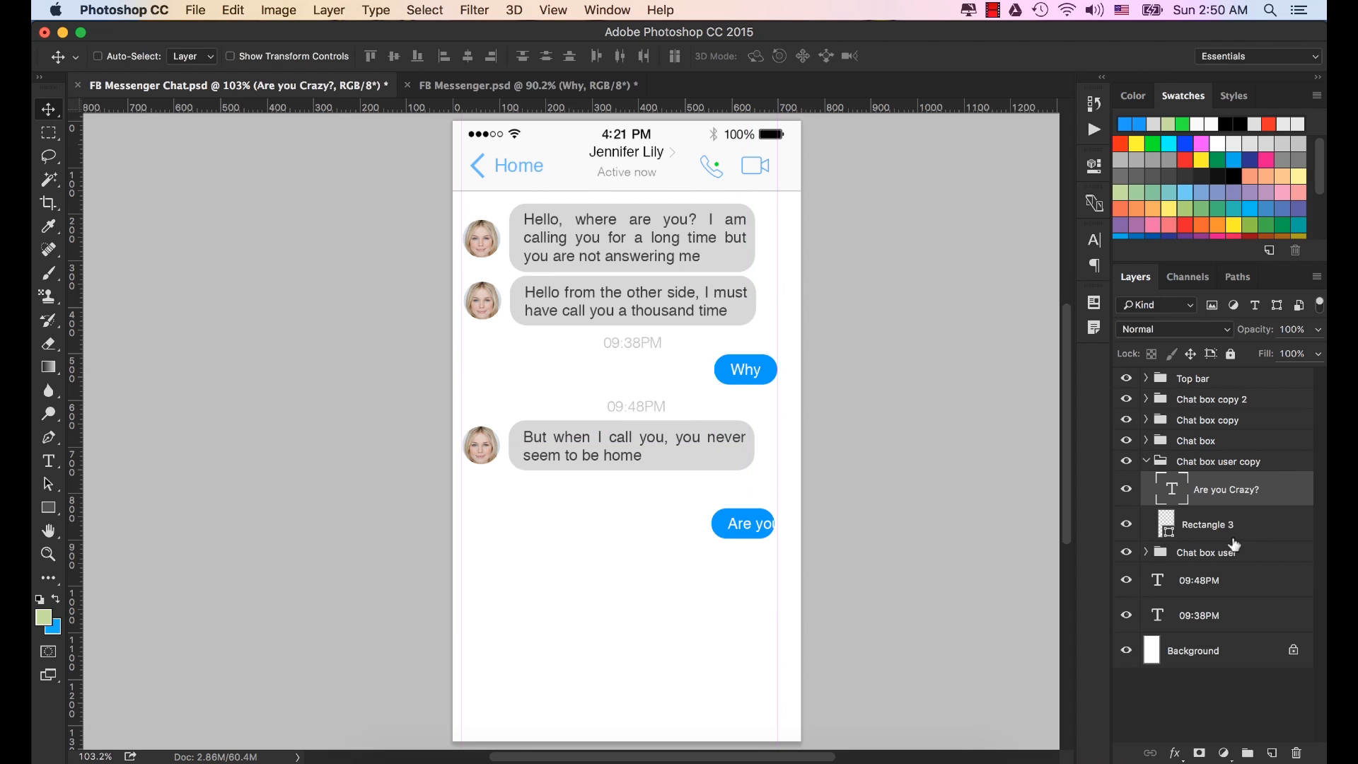
Widen the blue Rectangle 3 shape in the "Chat box user copy" group to 253 px.
click(1190, 527)
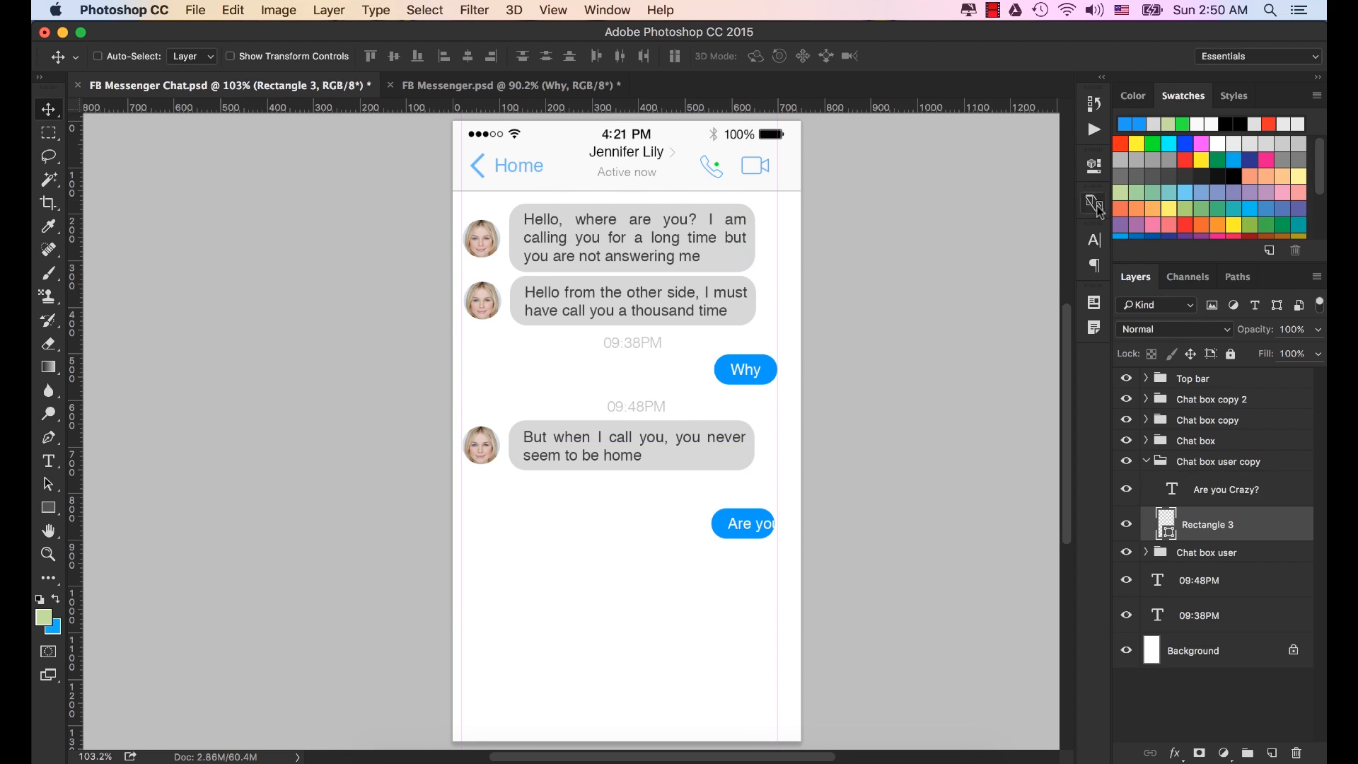
click(1094, 167)
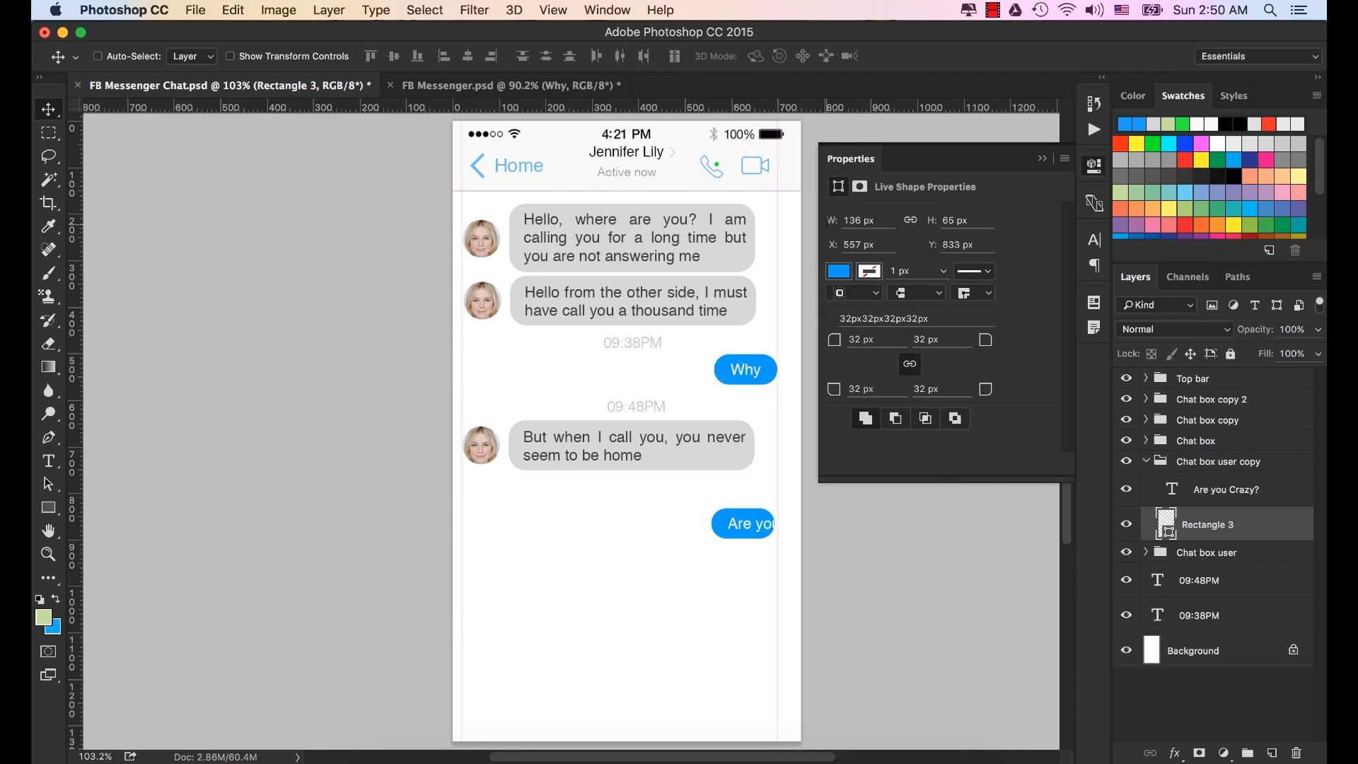
drag(837, 228, 862, 225)
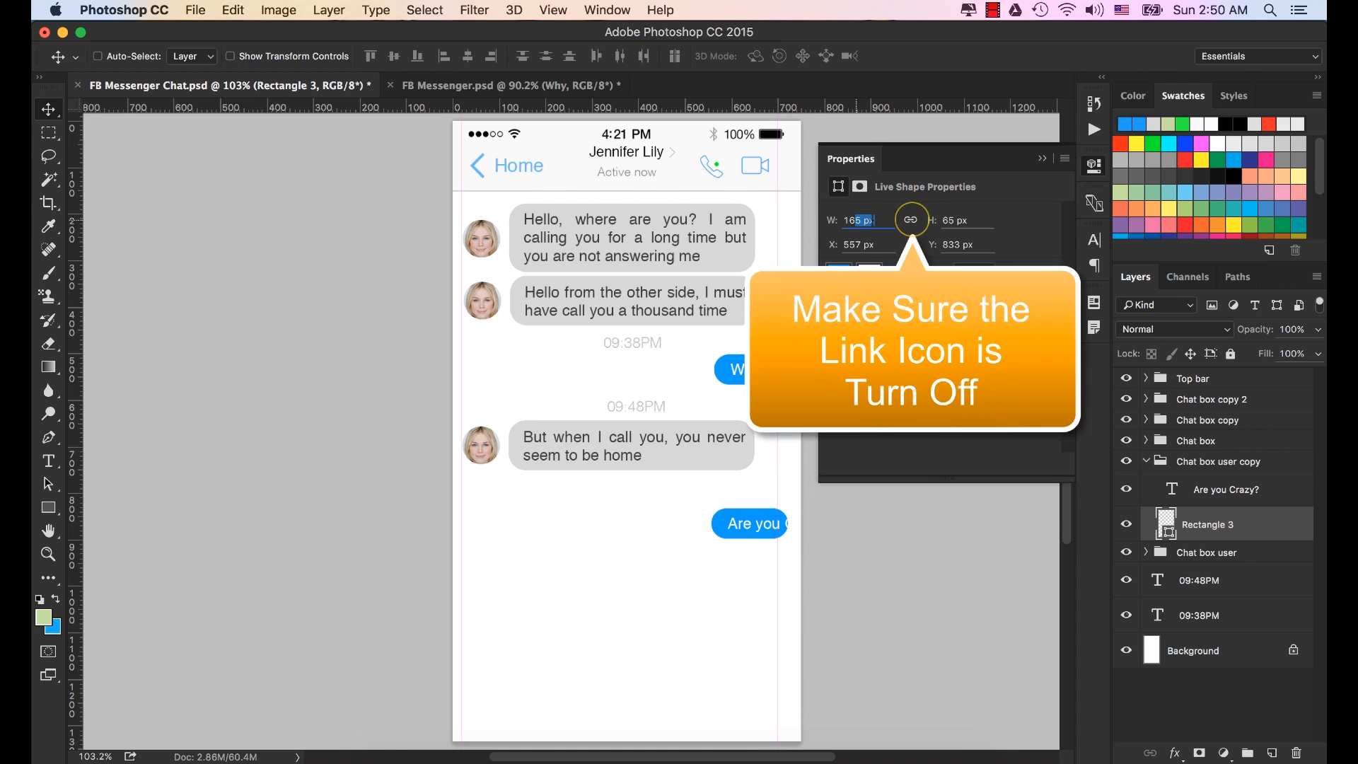
drag(831, 227, 856, 223)
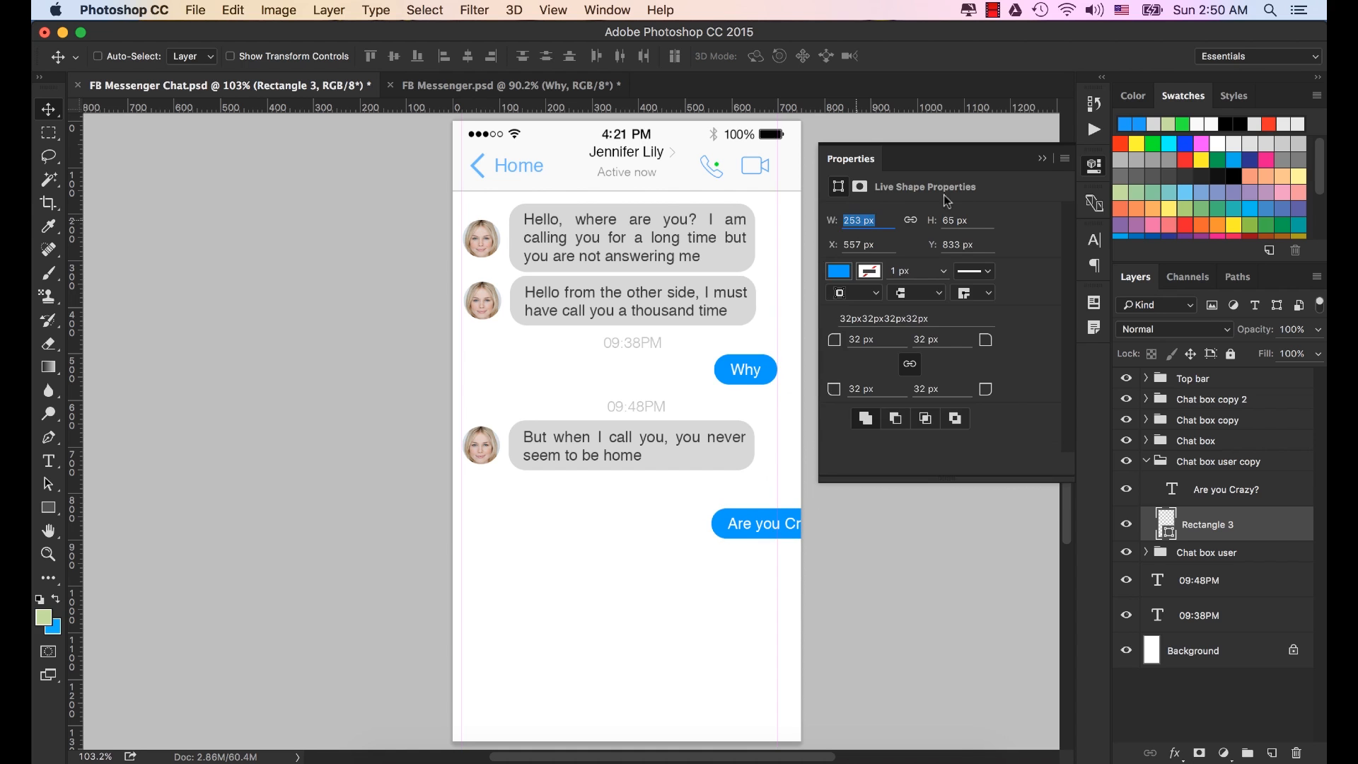
click(1044, 161)
Shift the "Are you Crazy?" text layer left until the whole message fits inside the right-hand guide.
click(1244, 494)
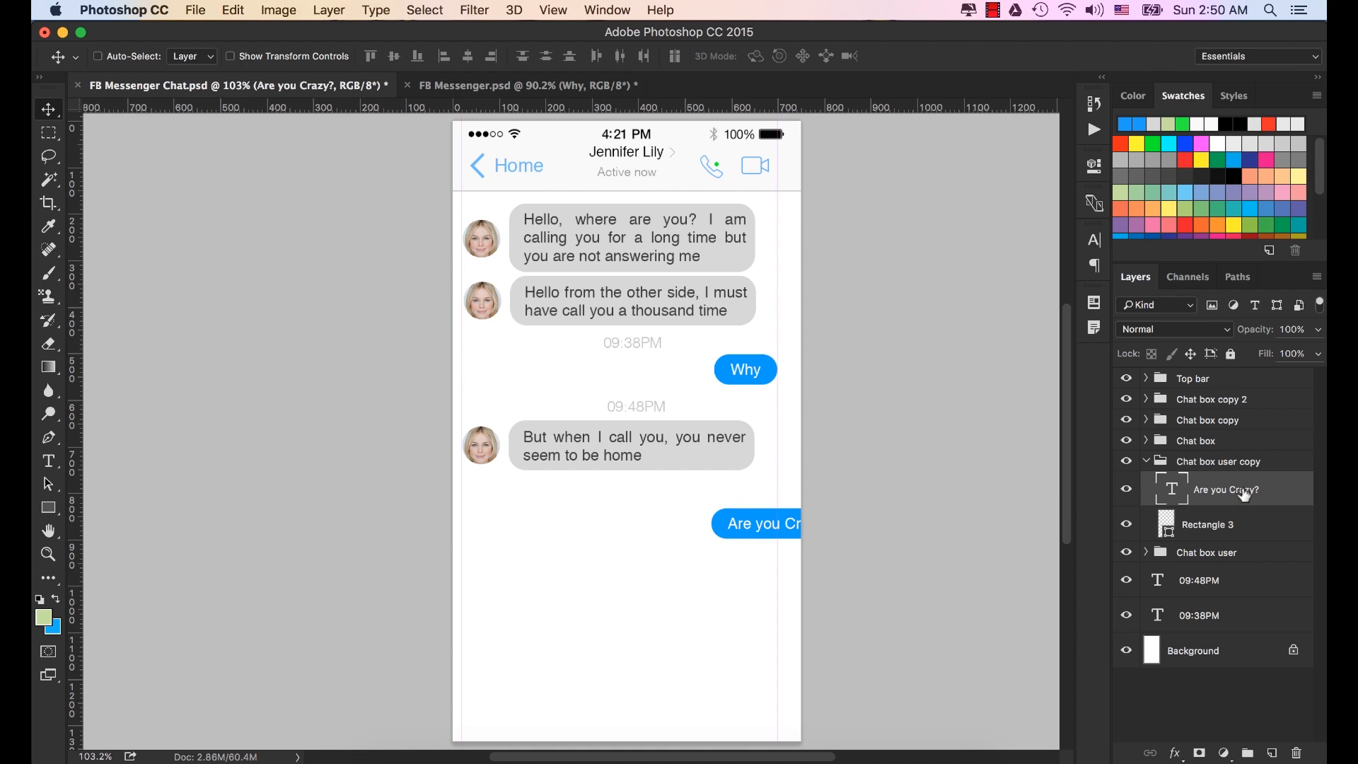
key(shift+Left)
key(shift+Left)
key(shift+Left)
key(shift+Left)
key(shift+Left)
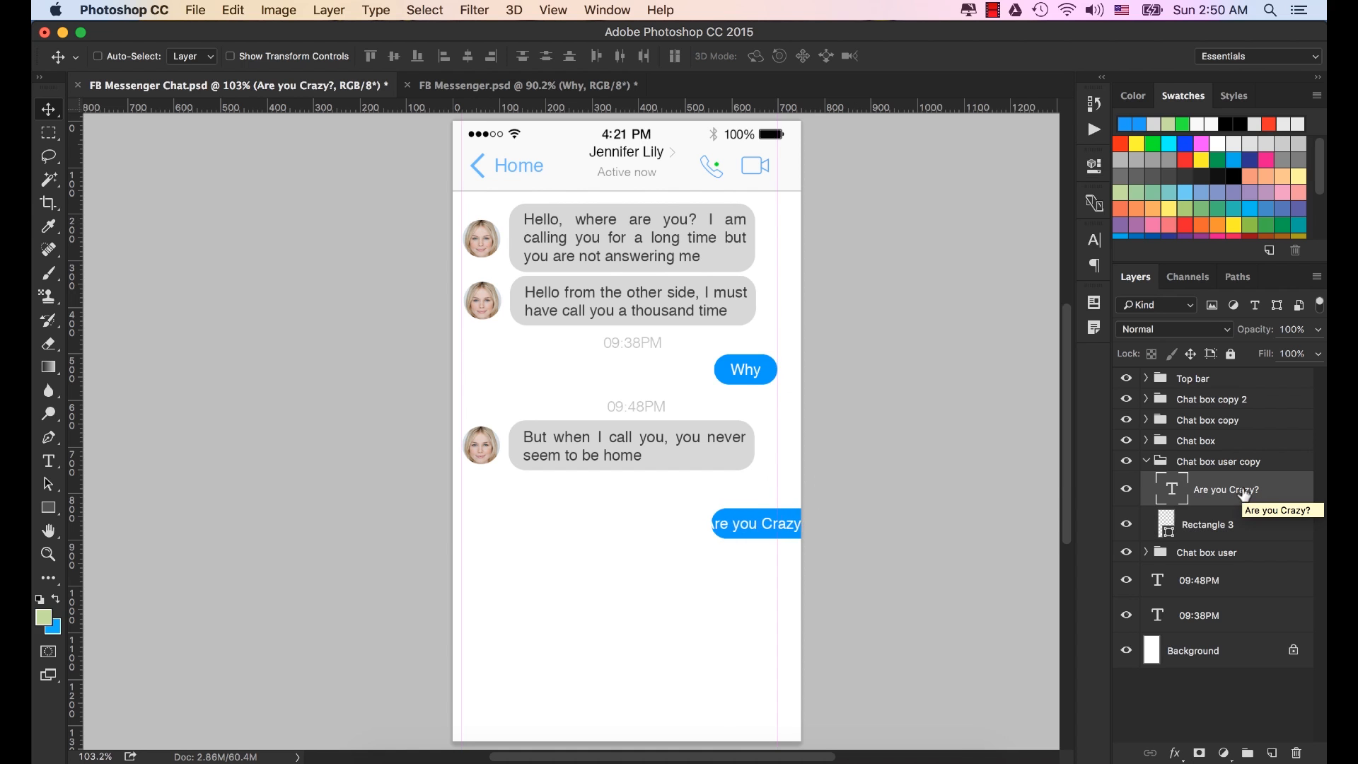
key(shift+Left)
key(shift+Left)
key(shift+Left)
key(shift+Left)
Shift the blue Rectangle 3 shape left so it sits behind "Are you Crazy?" with its right edge on the guide.
click(1216, 529)
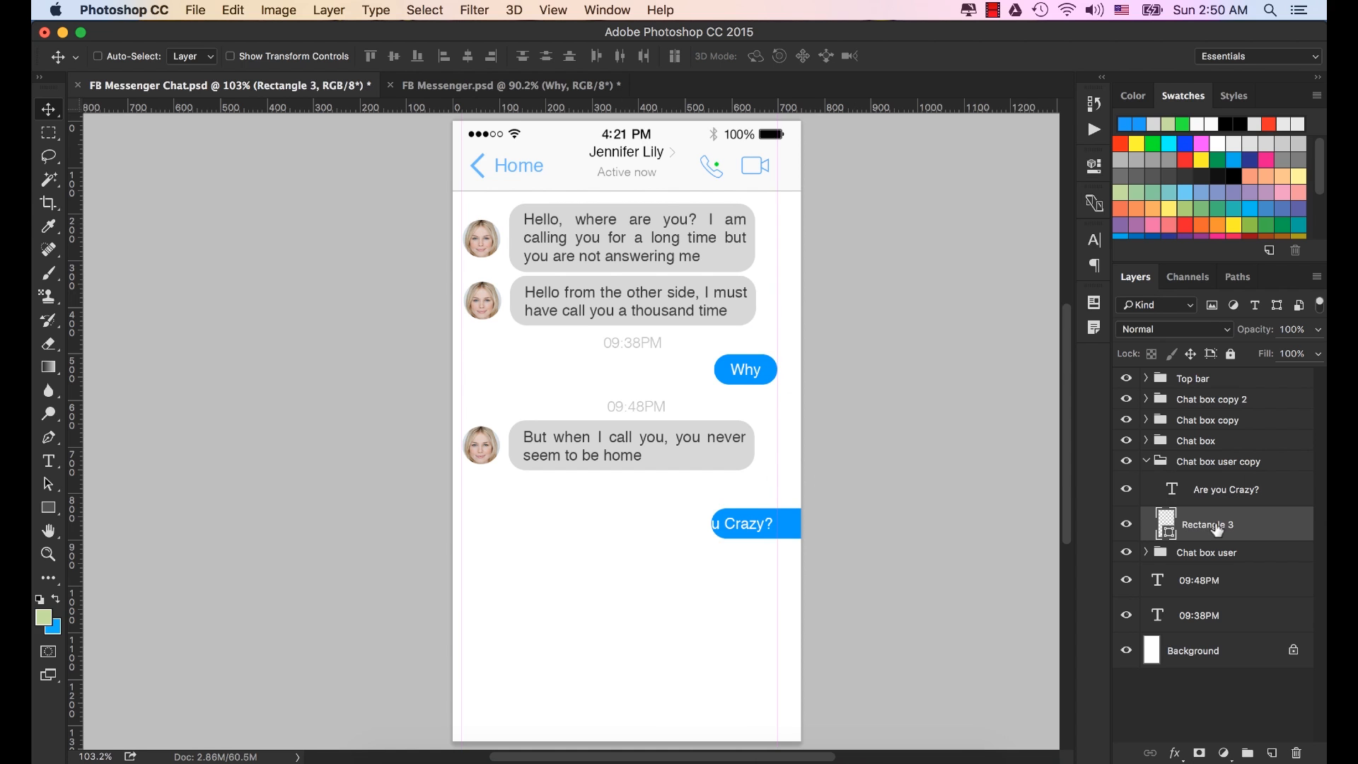
key(Left)
key(Left)
key(Left)
key(Left)
key(Left)
key(Left)
key(Left)
key(Left)
key(Left)
key(Left)
key(Left)
key(Left)
key(Left)
key(Left)
key(Left)
key(Left)
key(Left)
key(Left)
key(Left)
key(Left)
key(Left)
key(Left)
key(Left)
key(Left)
key(Left)
key(Left)
key(Left)
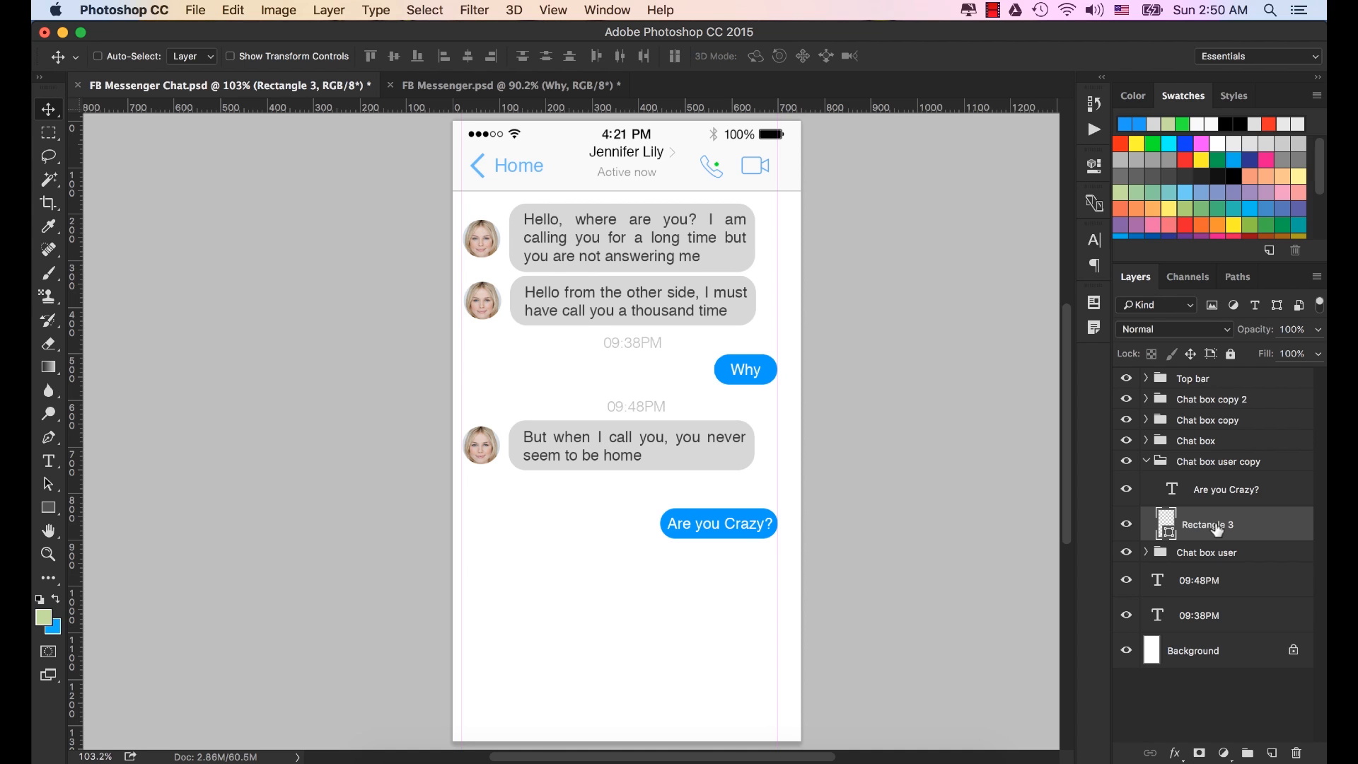
Widen Rectangle 3 slightly for more padding around "Are you Crazy?" and nudge it left until its right edge meets the guide.
click(1093, 166)
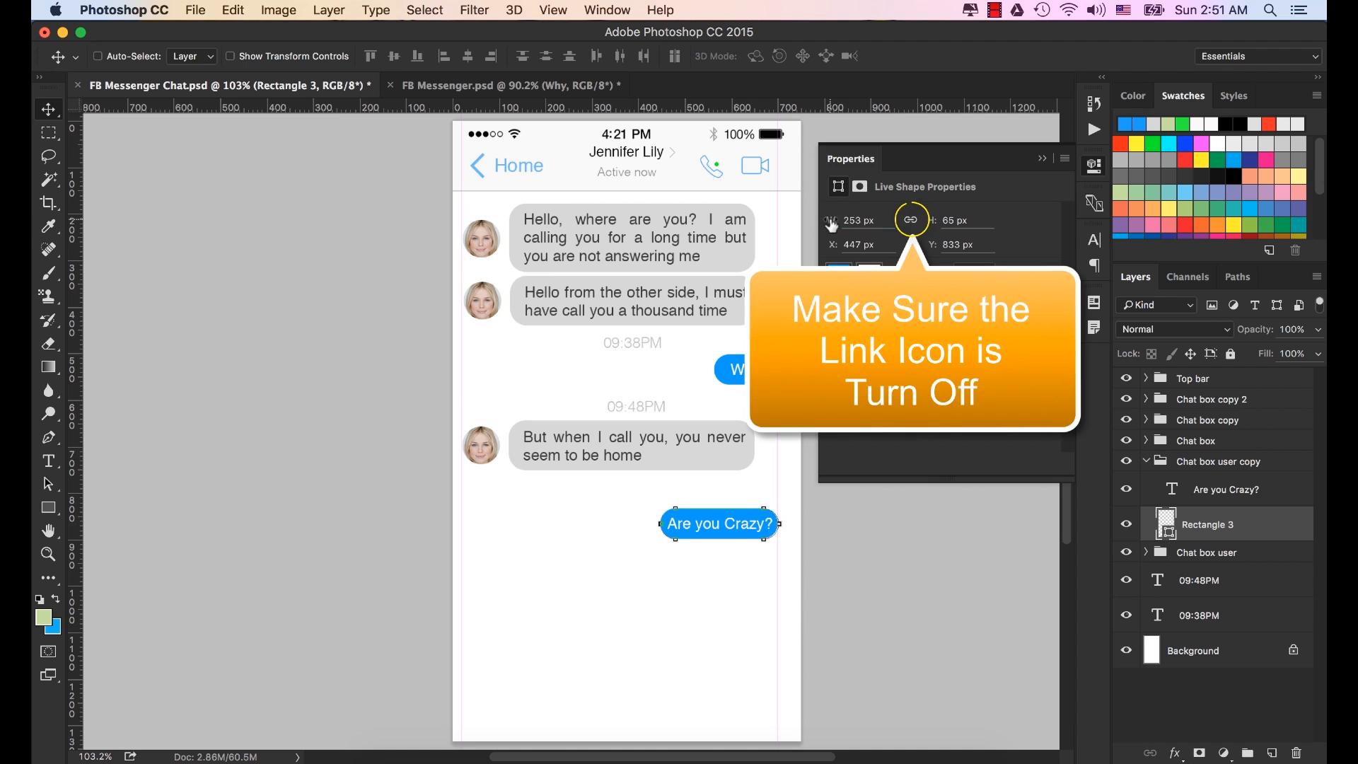
drag(832, 225, 835, 225)
click(1042, 158)
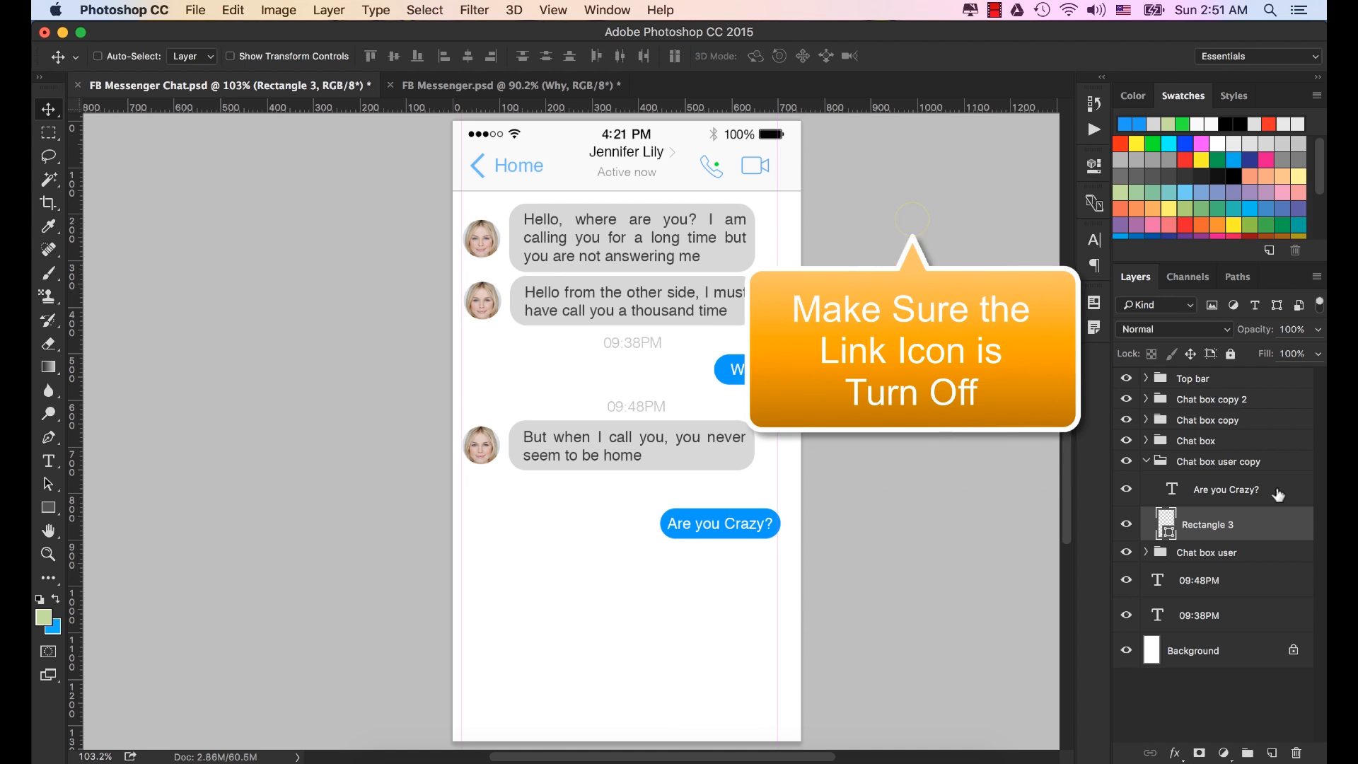
key(Left)
key(Left)
key(Left)
key(Left)
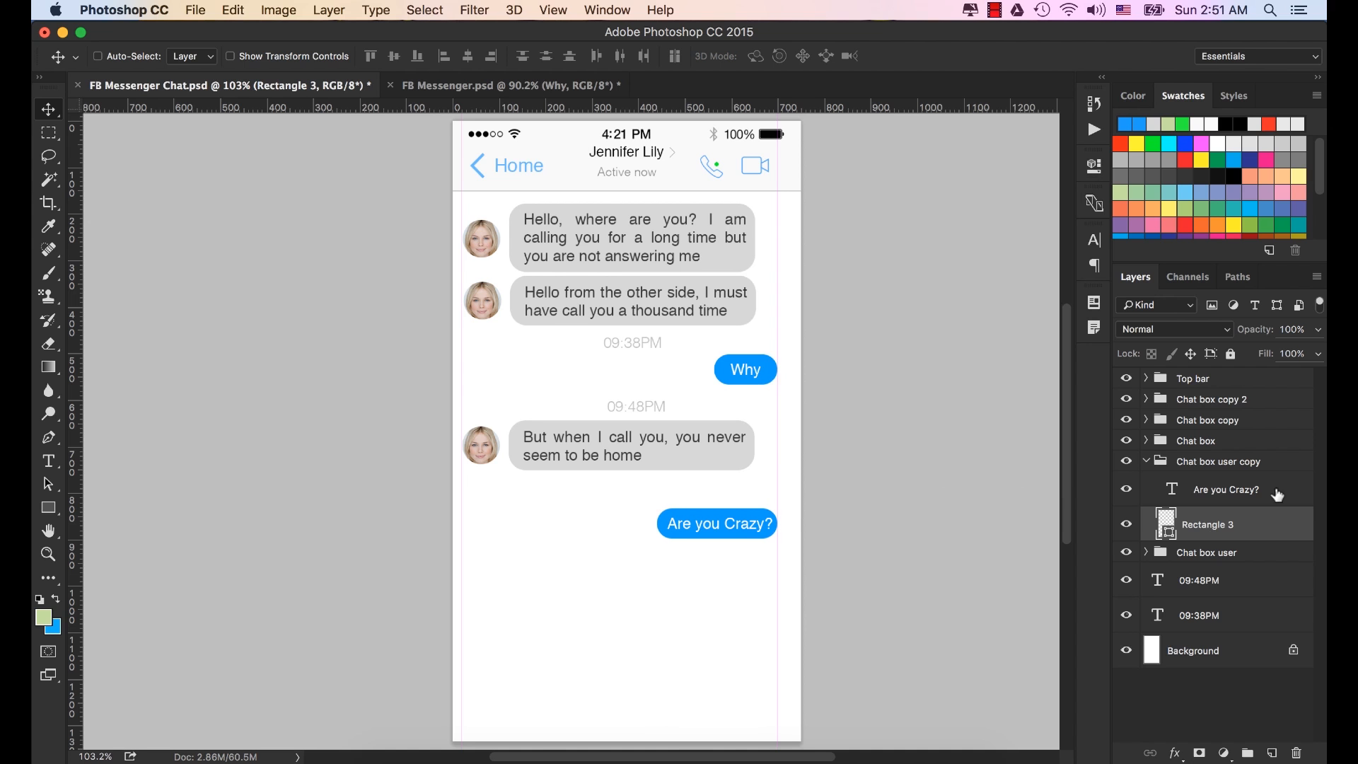
Collapse the "Chat box user copy" group and move it up so the blue bubble sits closer below the last grey bubble.
click(1145, 462)
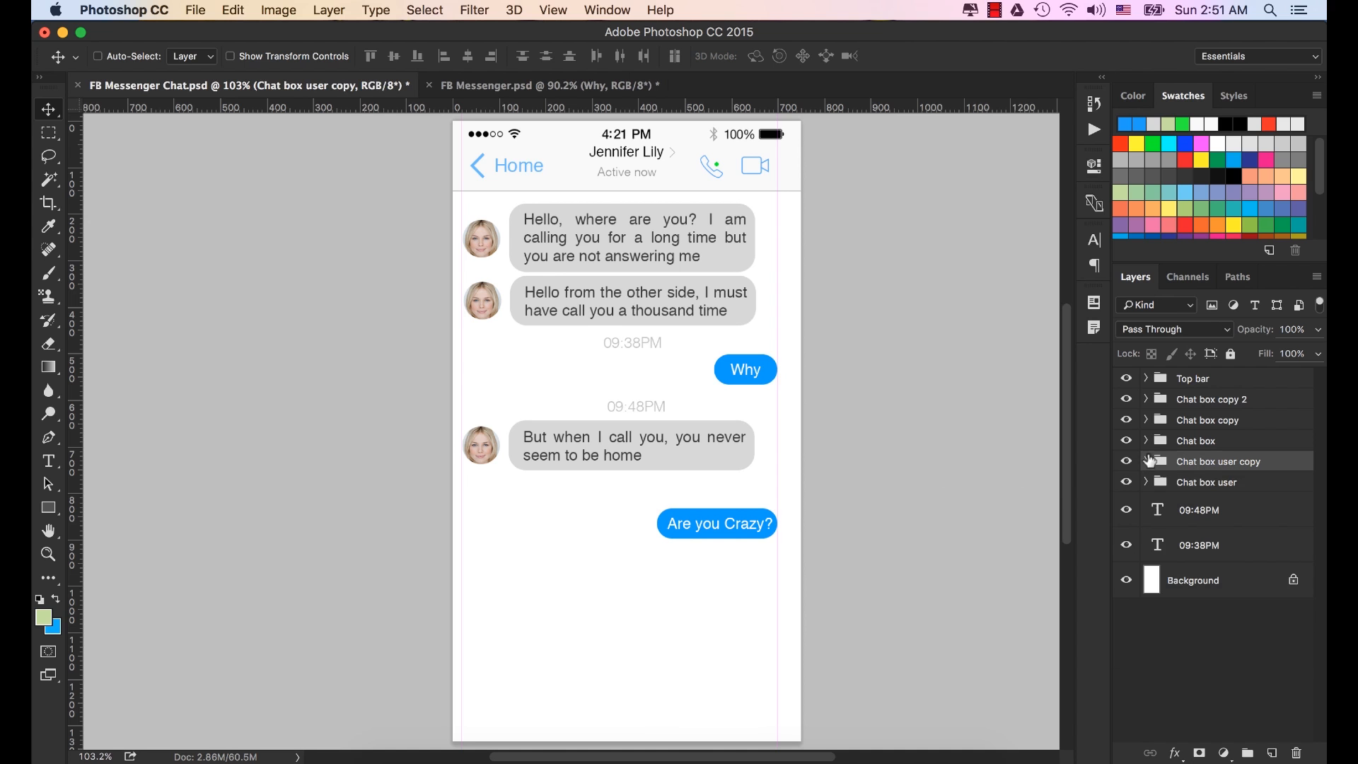
key(Up)
key(Up)
key(Up)
key(Up)
key(Up)
key(Up)
key(Up)
key(Up)
key(Up)
key(Up)
key(Up)
key(Up)
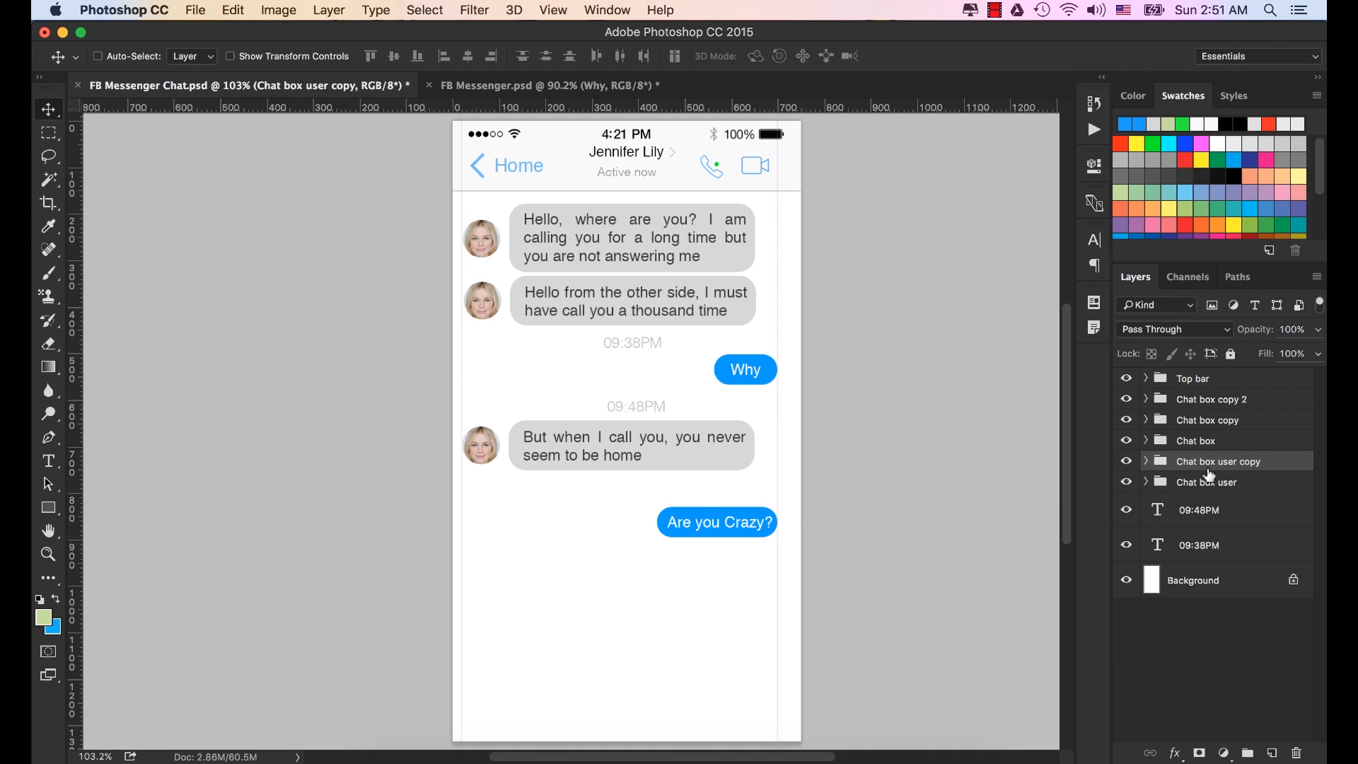
key(Up)
key(Up)
key(Up)
key(Up)
key(Up)
key(Up)
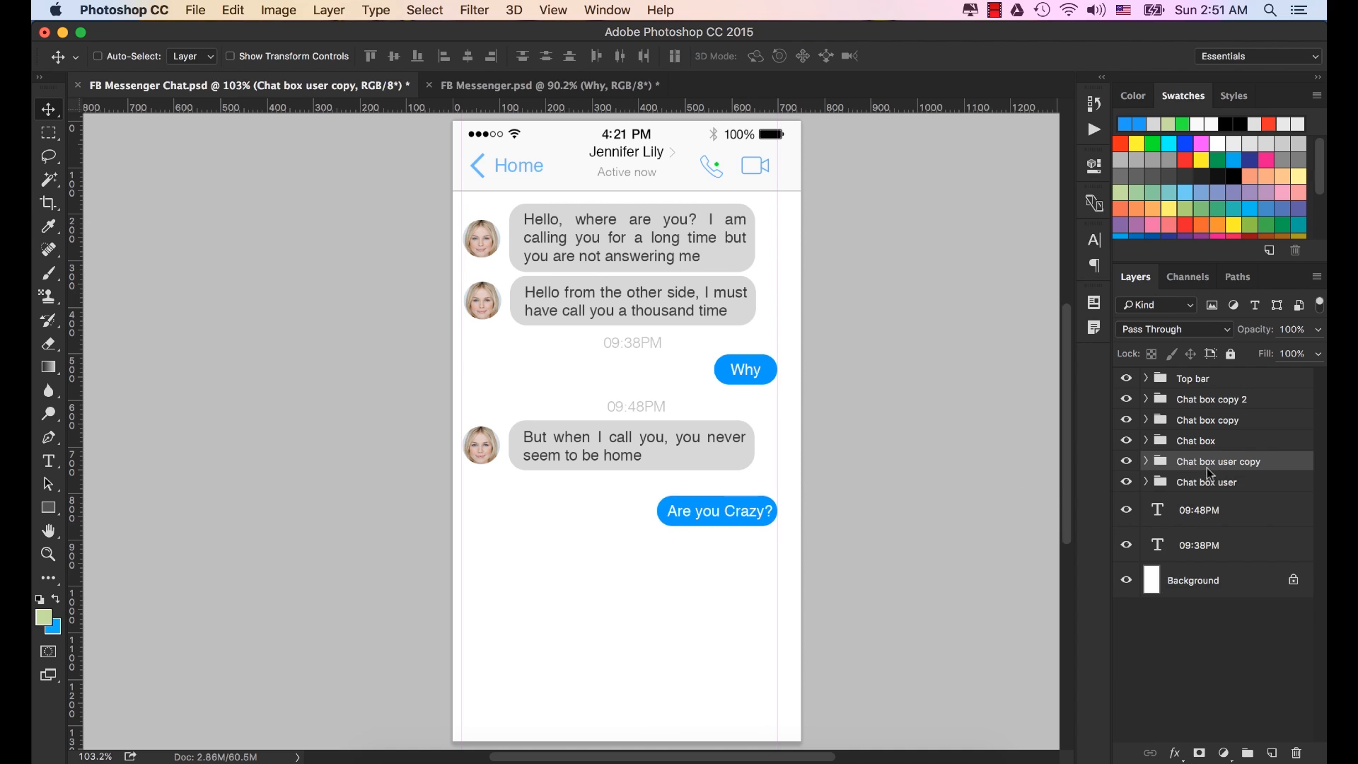
key(Up)
key(Up)
key(Up)
key(Up)
key(Up)
key(Up)
key(Up)
key(Up)
key(Up)
key(Up)
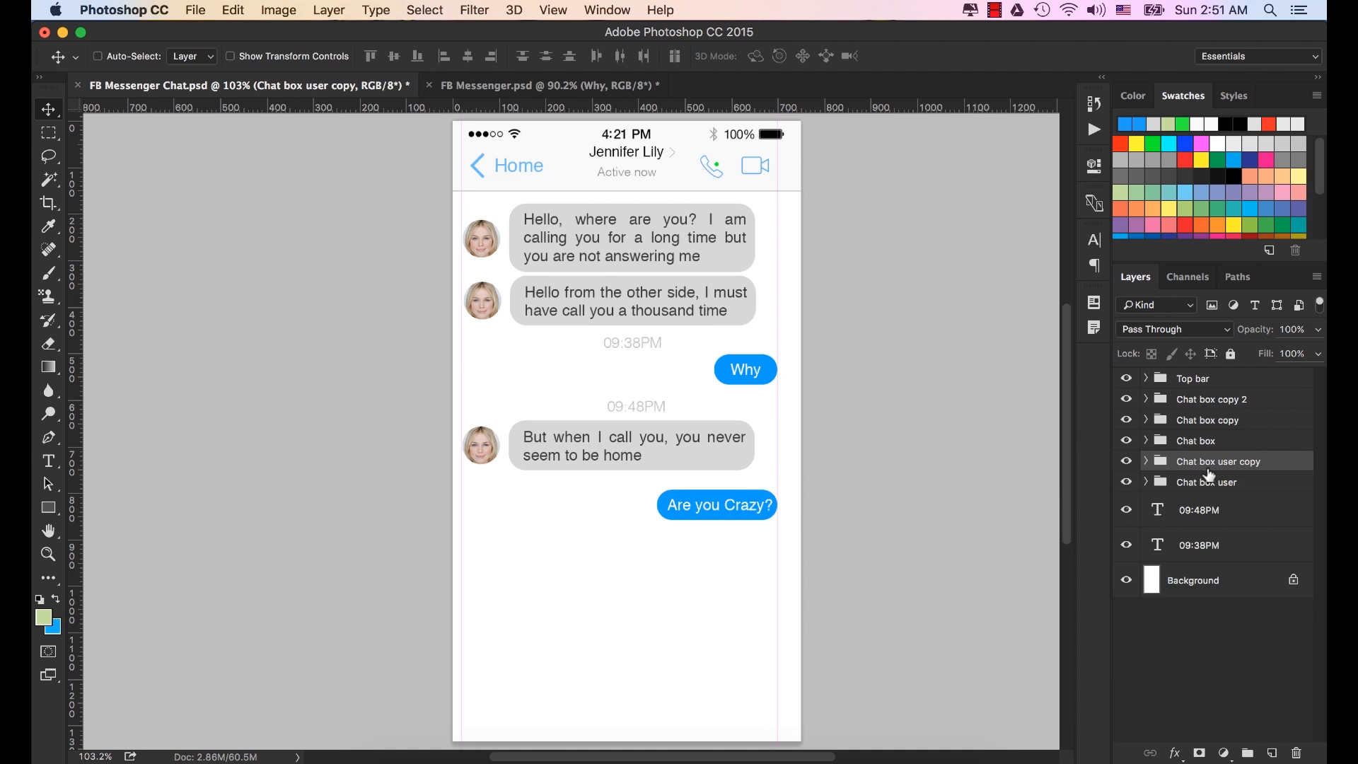
key(Up)
key(Up)
key(Up)
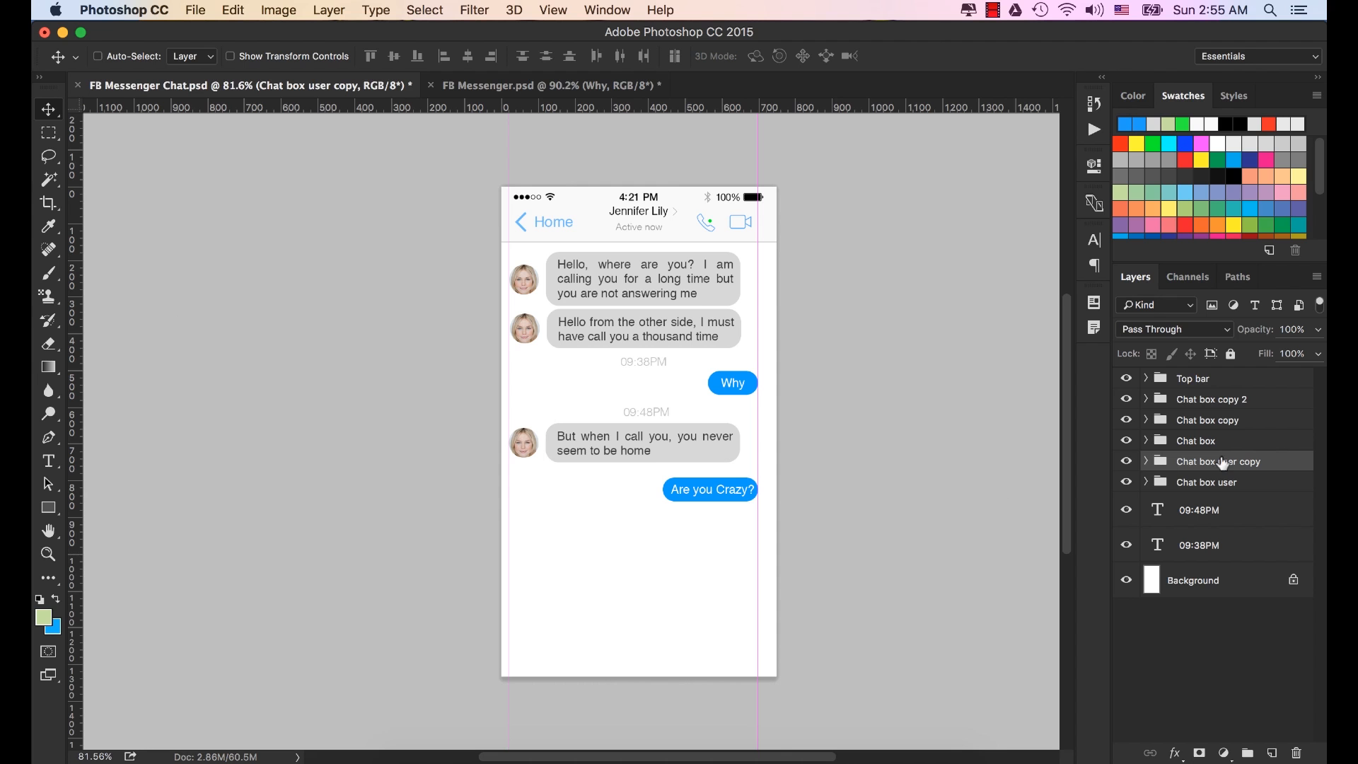
Duplicate the "Chat box copy 2" group and place the copied grey bubble below the "Are you Crazy?" reply.
click(1126, 461)
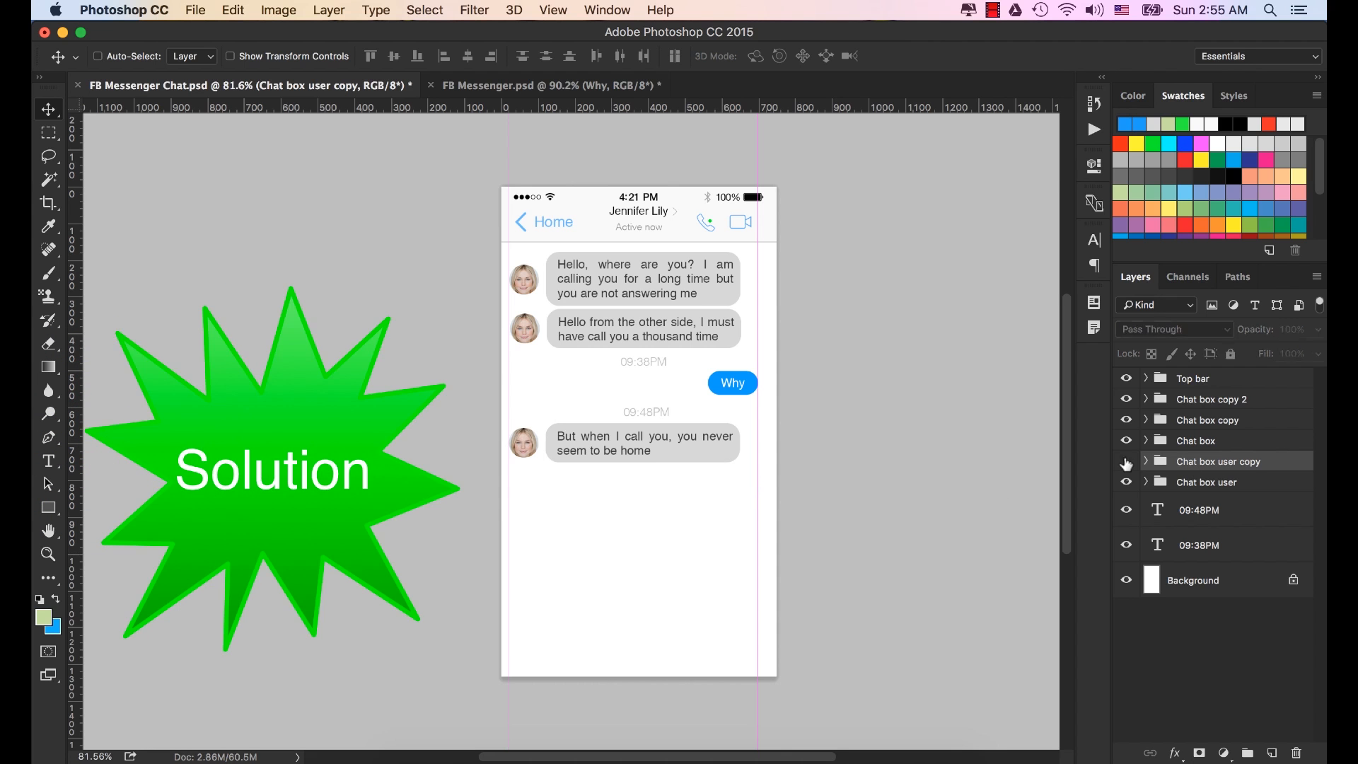
click(1126, 461)
click(1177, 483)
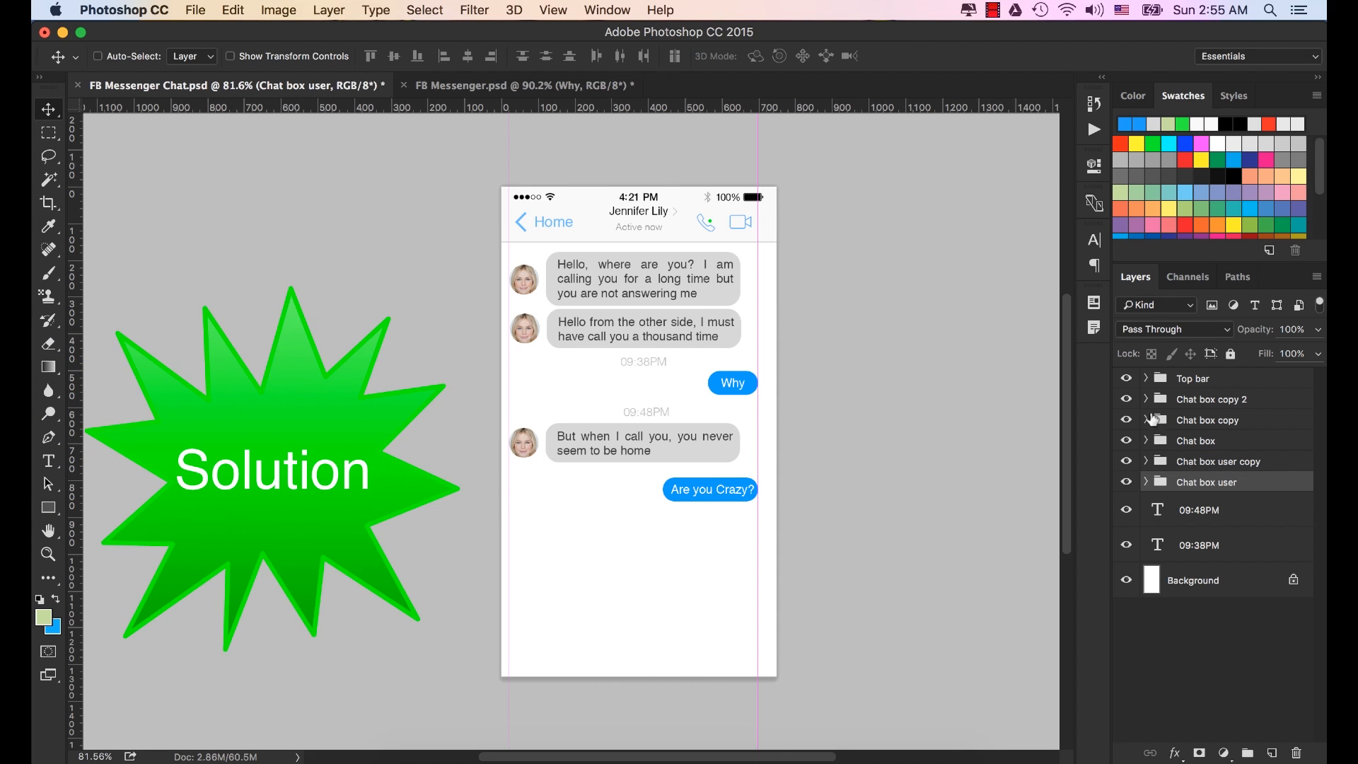
click(1127, 400)
click(1128, 400)
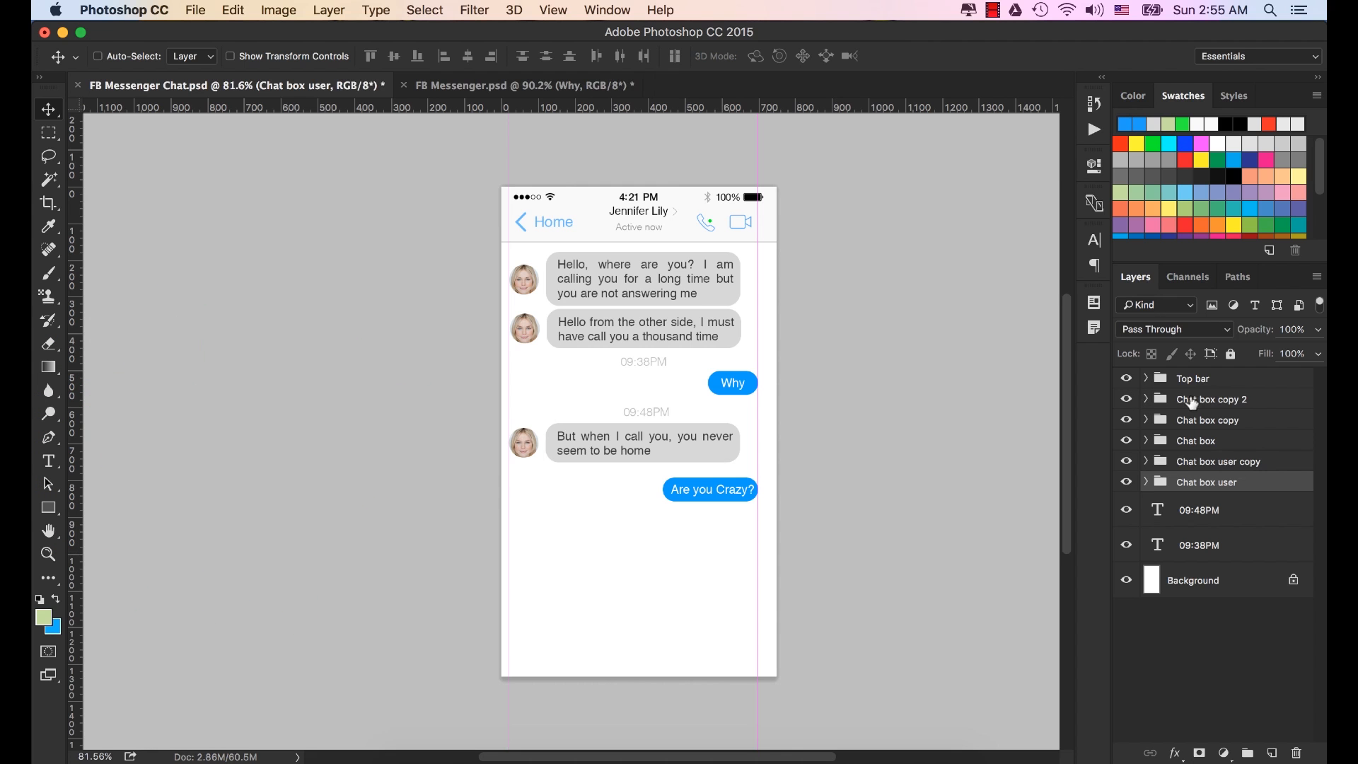
click(1193, 401)
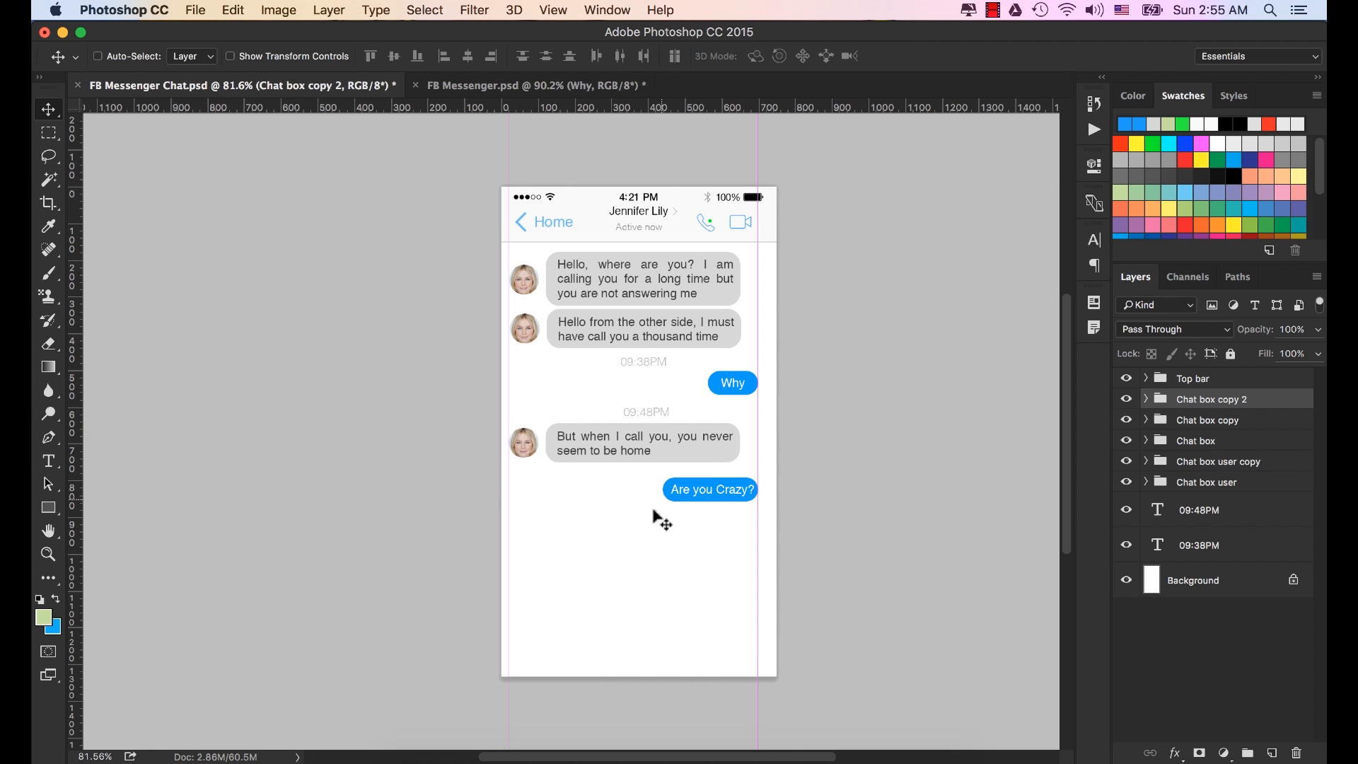
drag(634, 486, 636, 572)
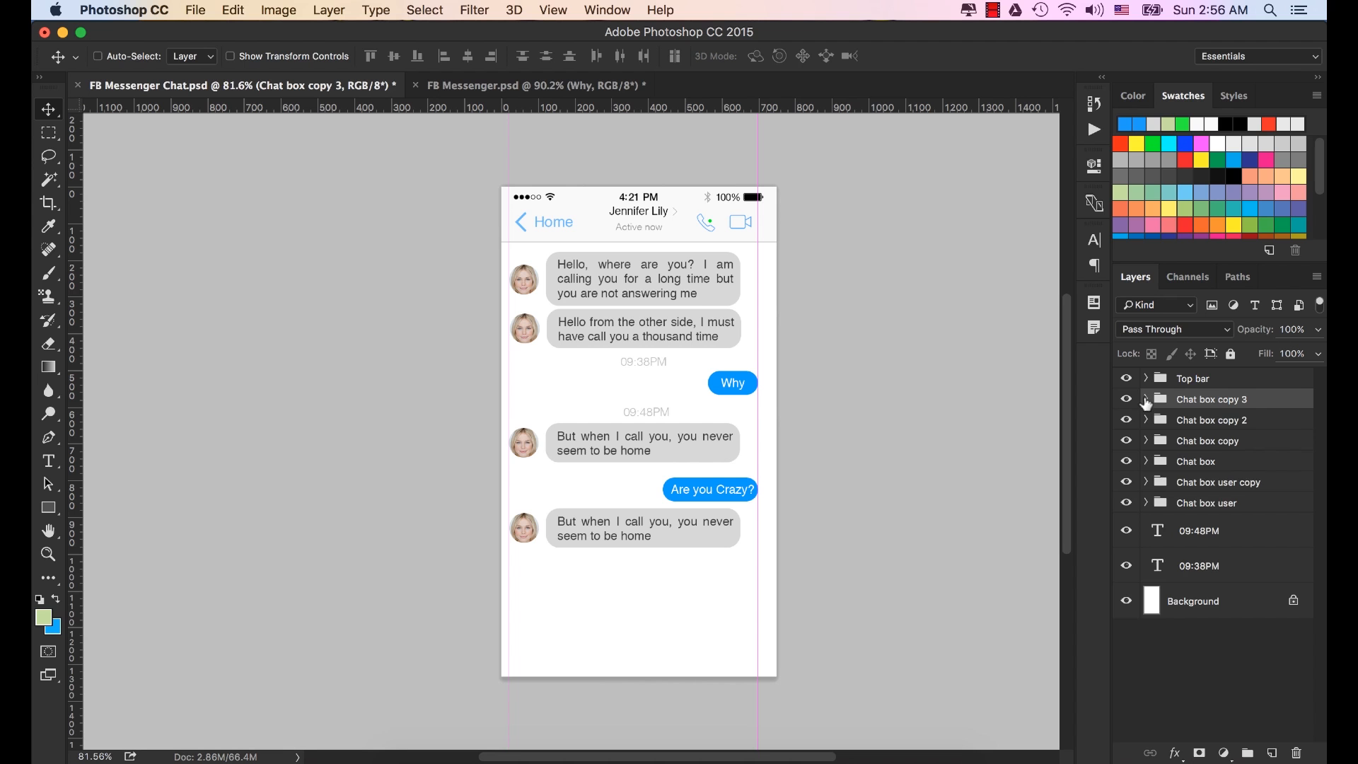
Replace the message text in the "Chat box copy 3" group with "To tell you I am sorry. For breakin".
click(1145, 400)
double_click(1173, 424)
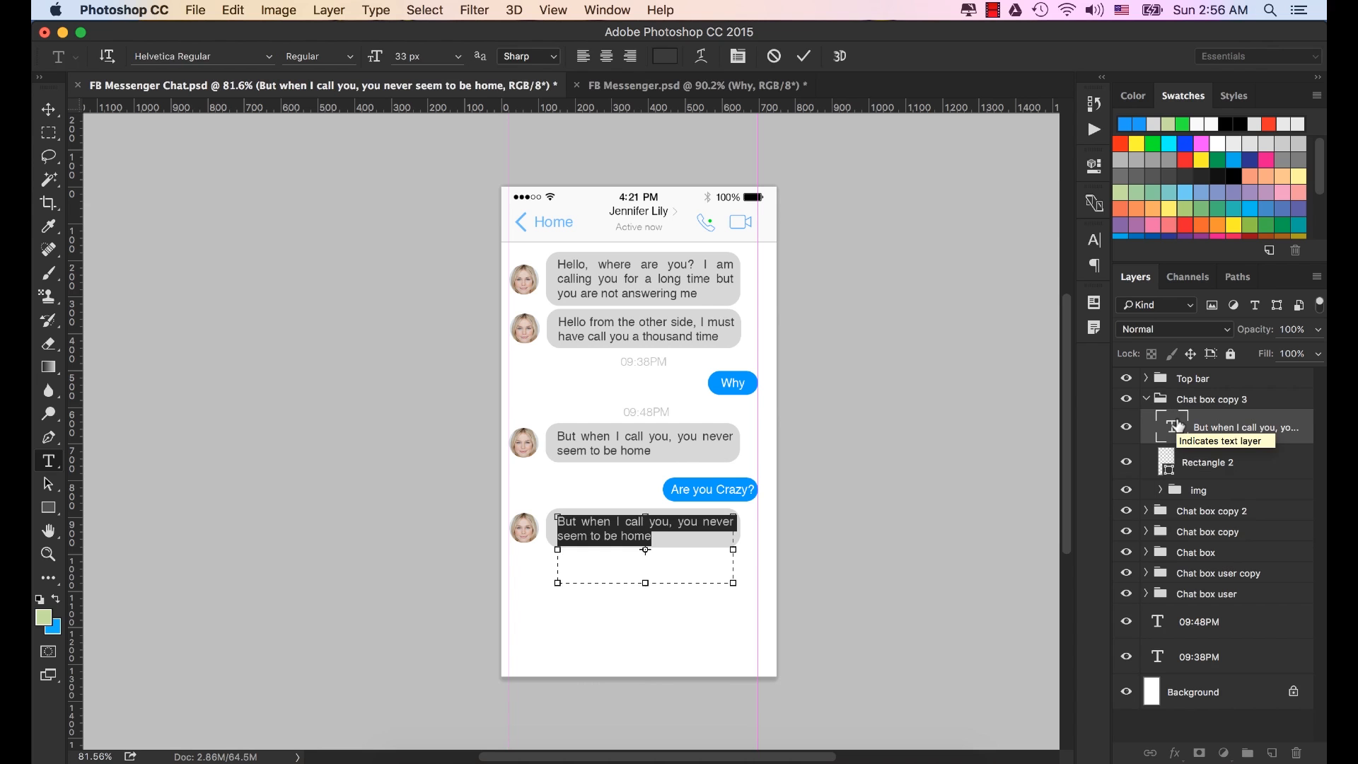
text(To)
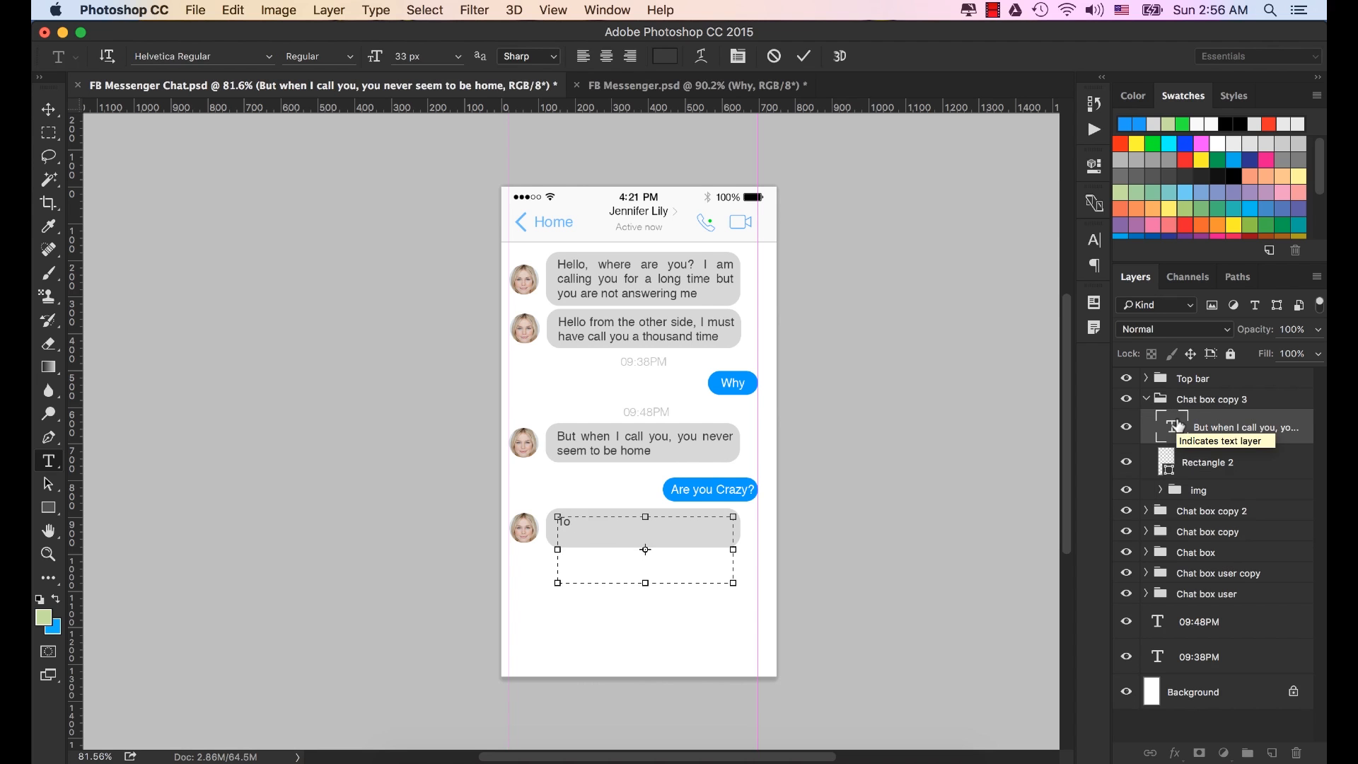
text( tell you I am s)
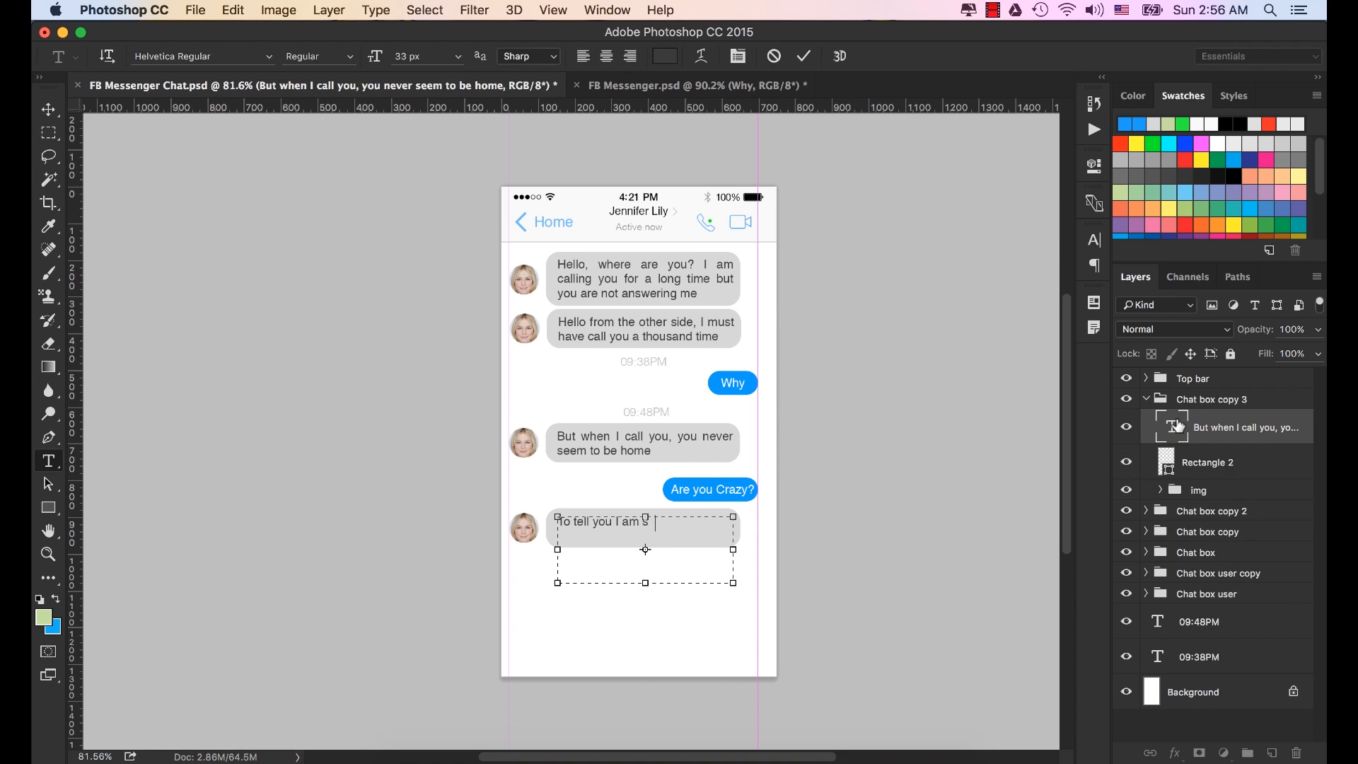
text(orry. For breakin)
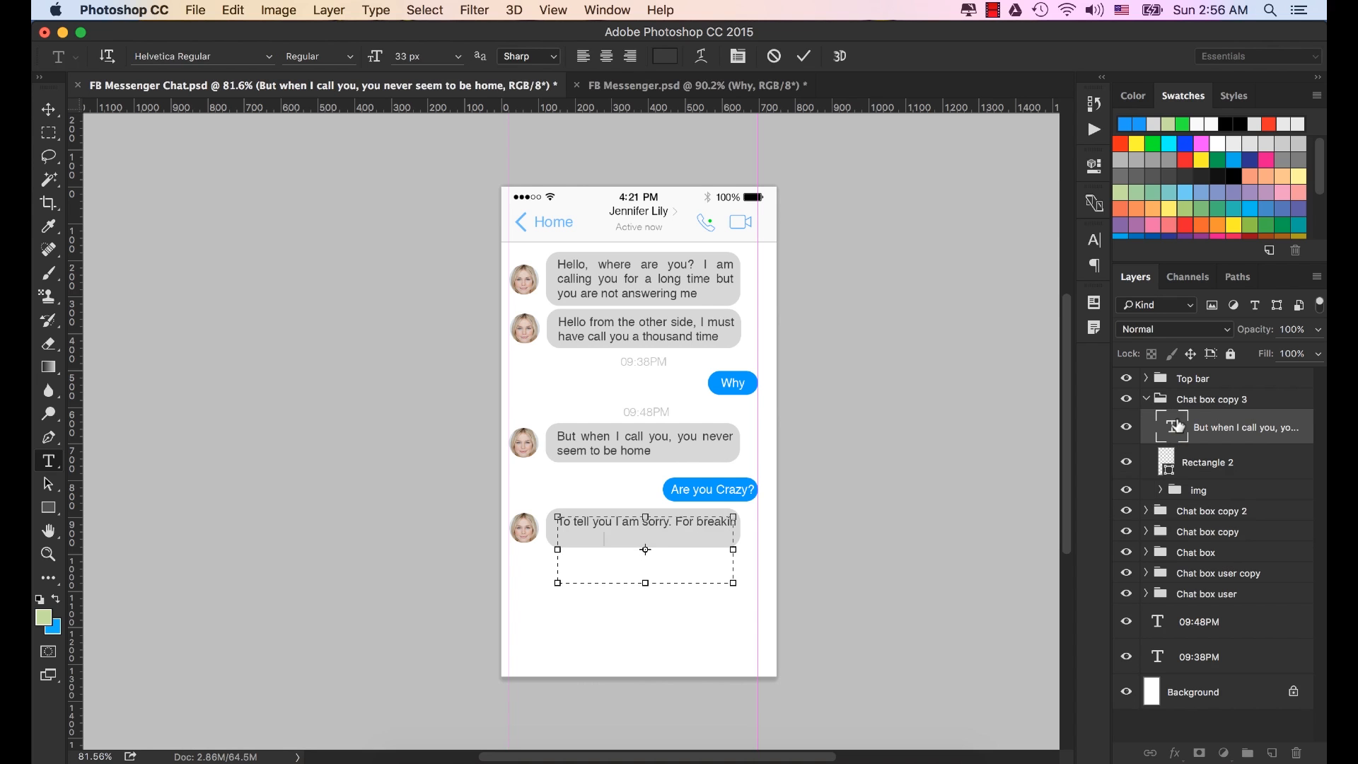